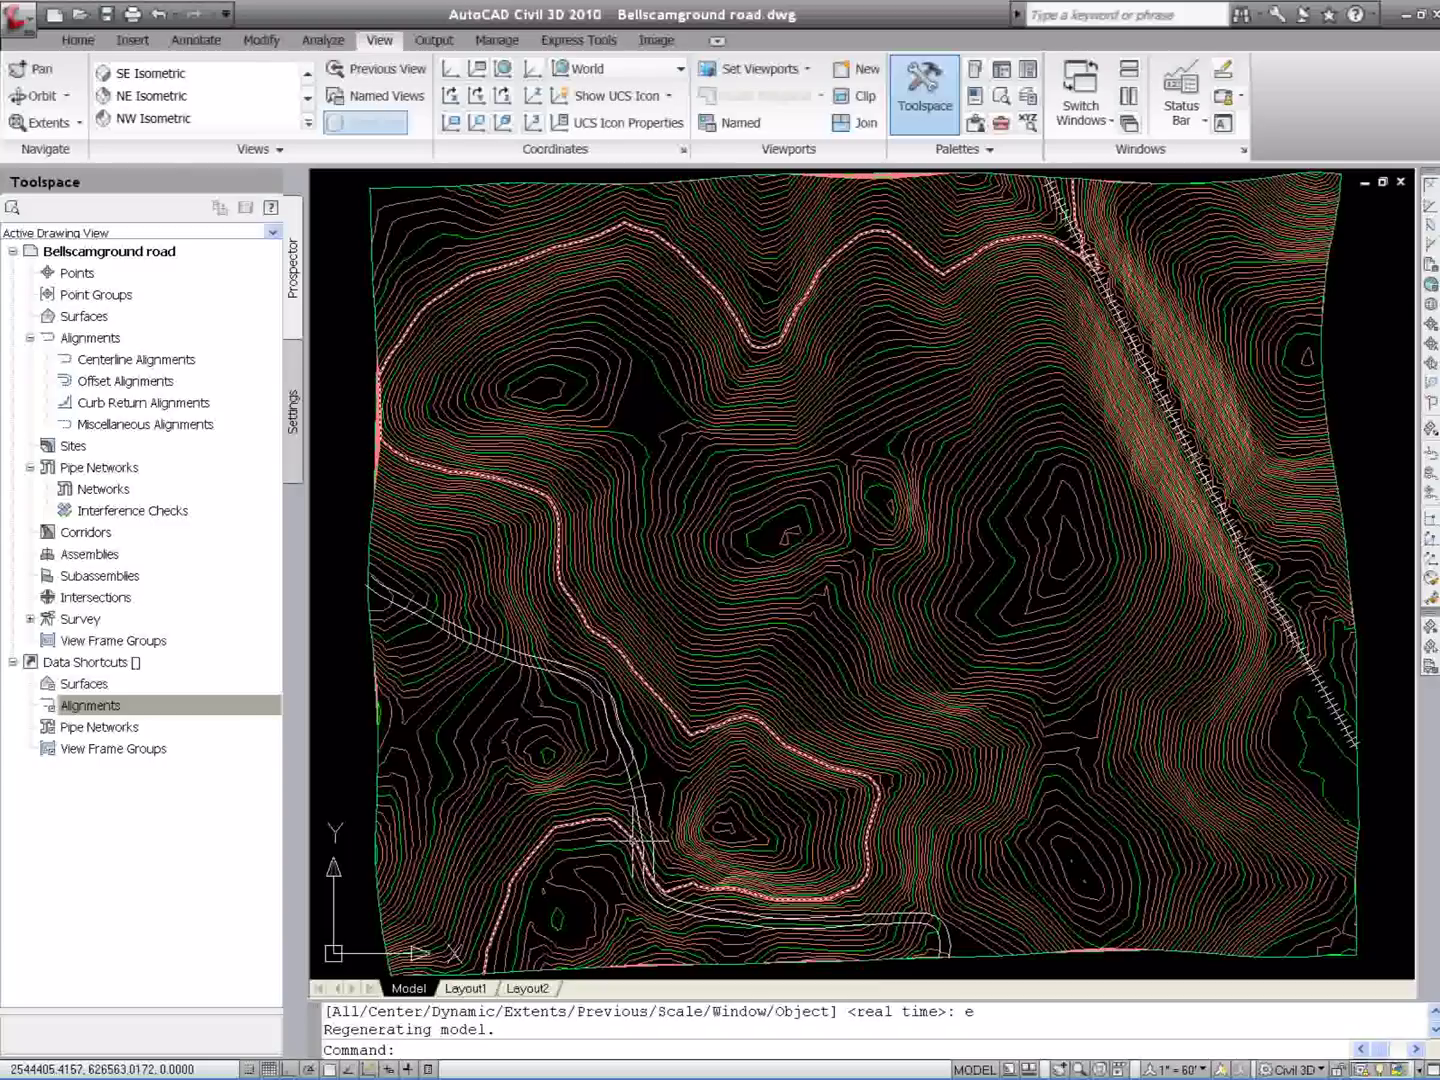
Select the diagonal line crossing the contours and the right-edge boundary line
scroll(430, 613, up, 3)
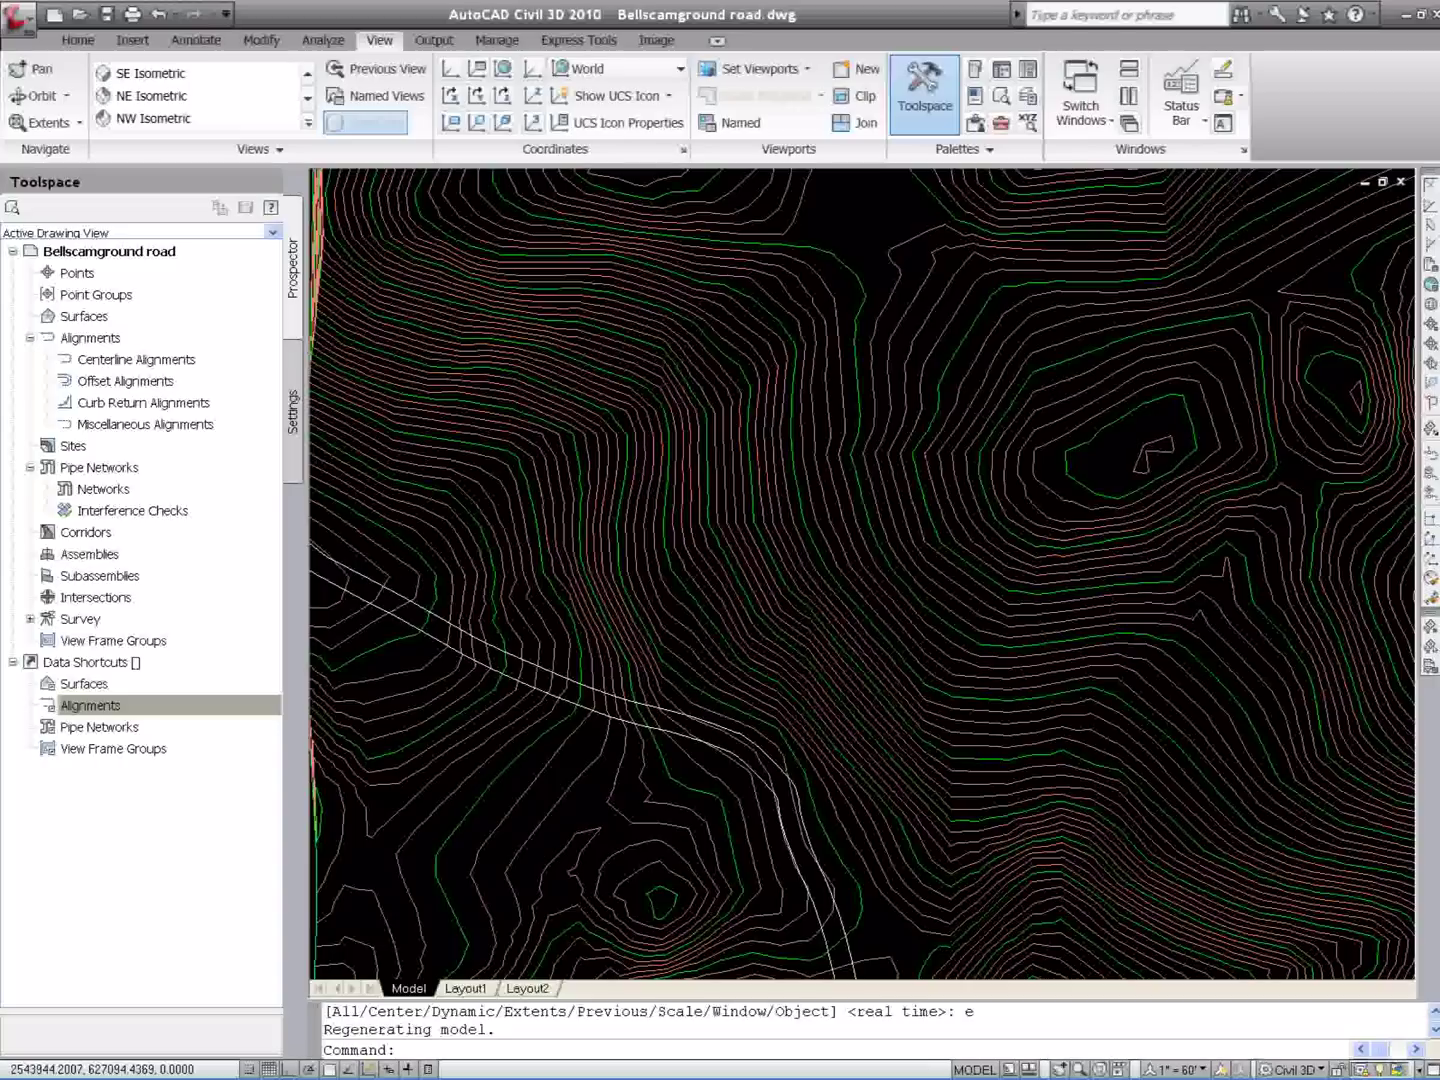
scroll(431, 612, up, 1)
click(420, 610)
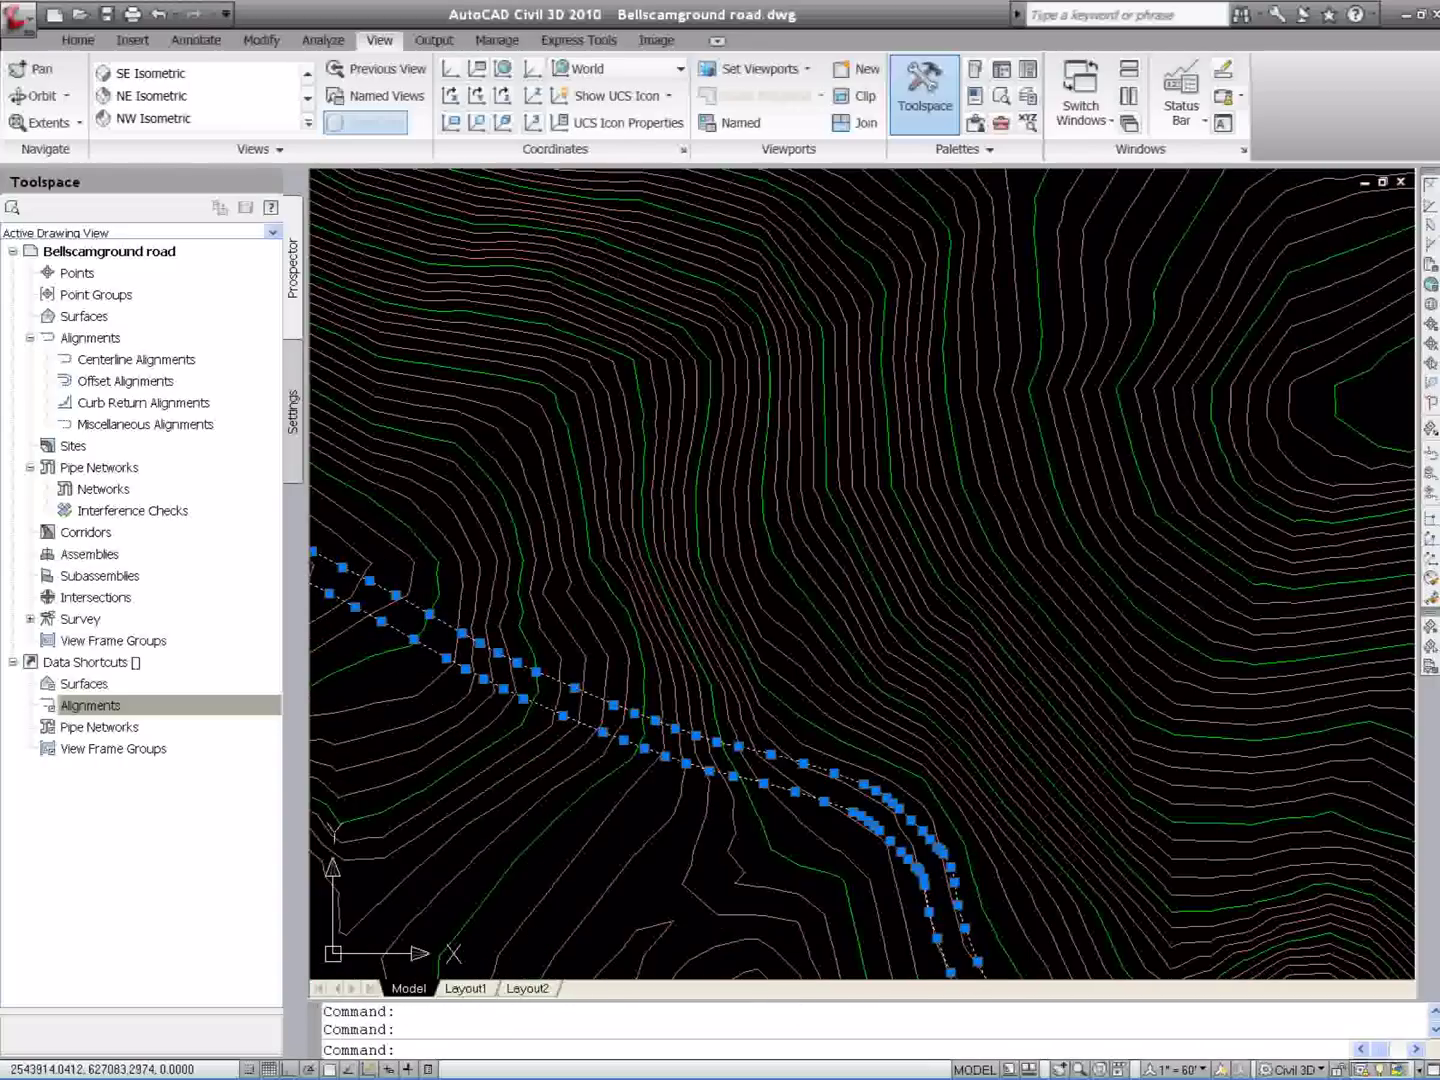
scroll(386, 644, down, 8)
scroll(1163, 611, up, 6)
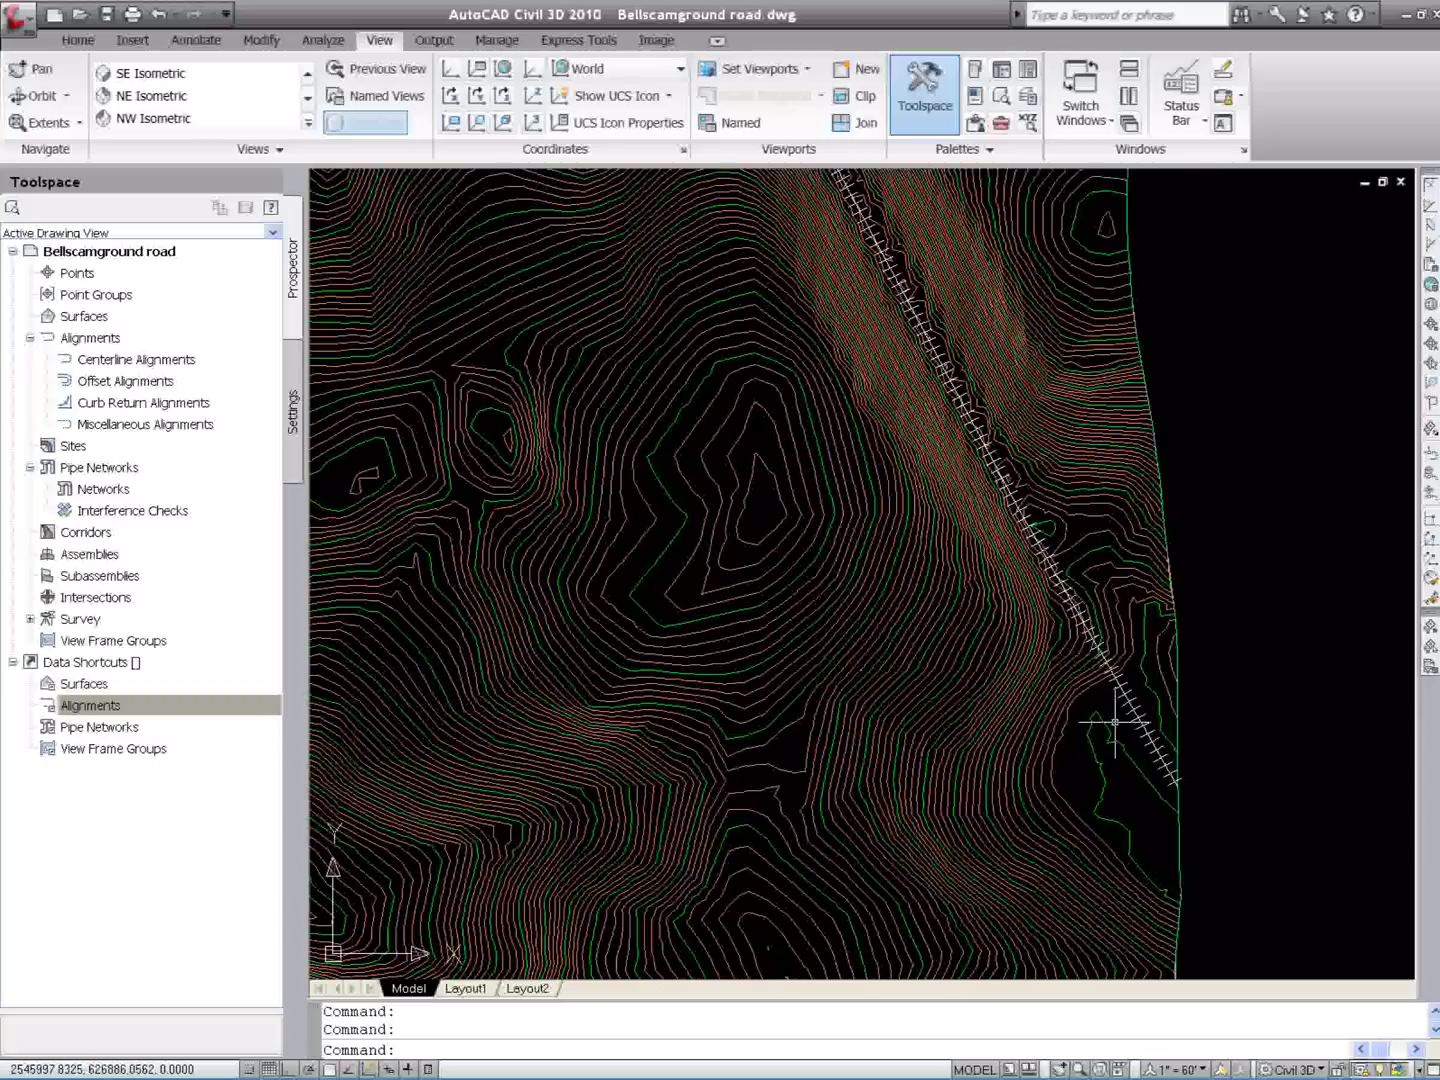
scroll(1116, 712, up, 2)
click(1124, 697)
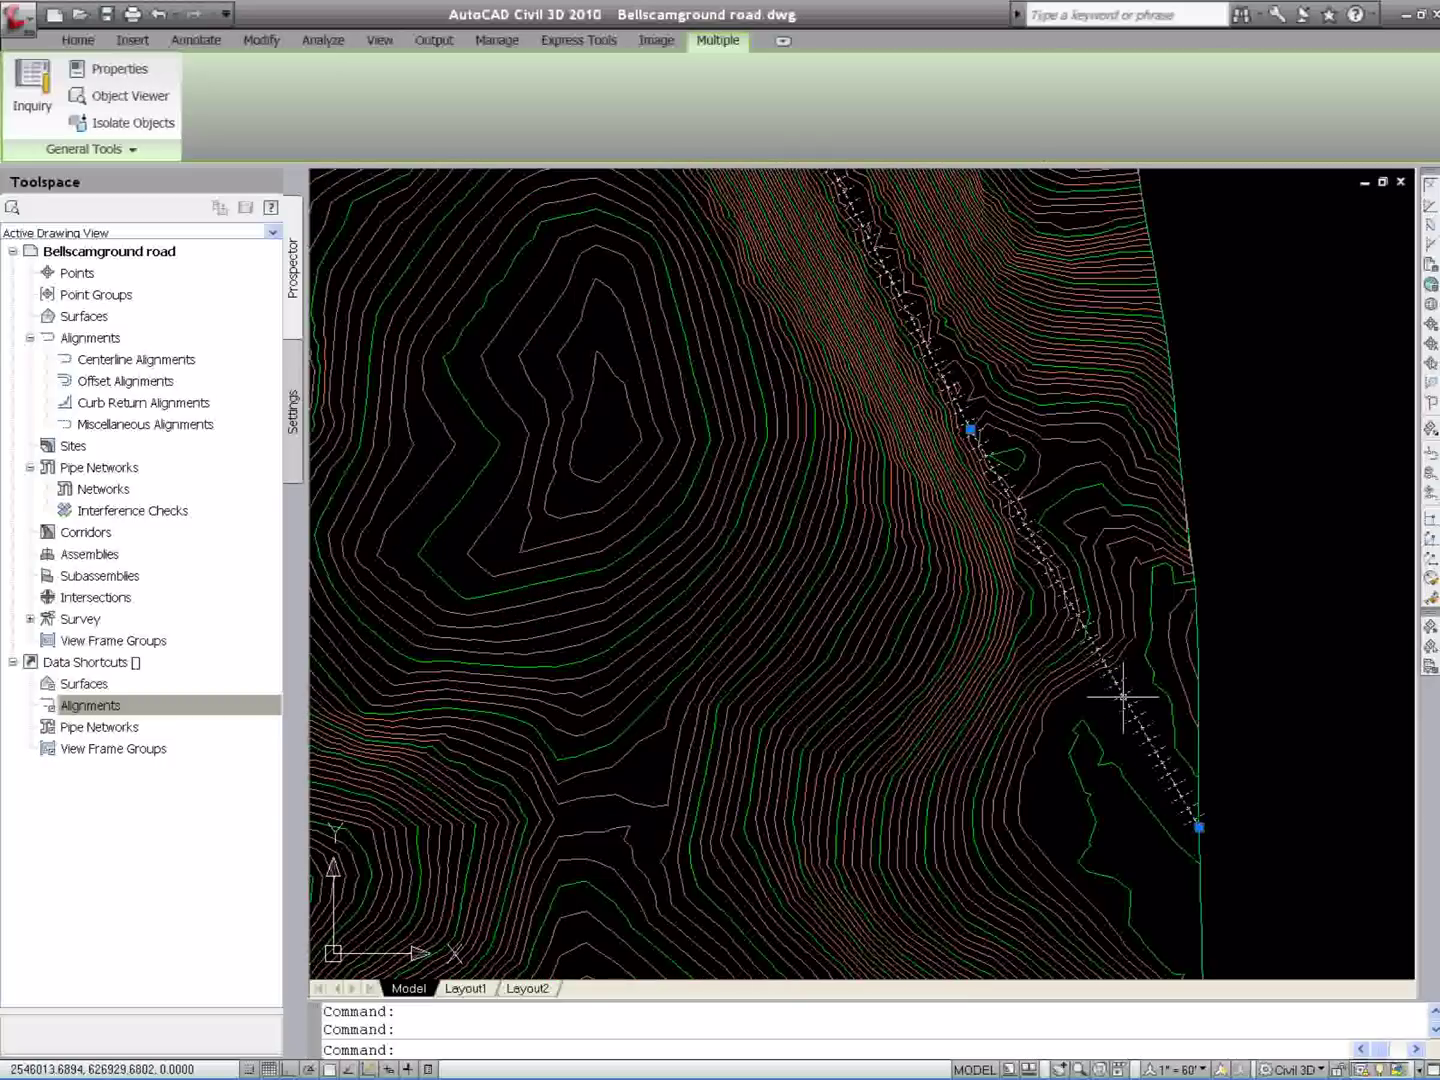
click(1195, 690)
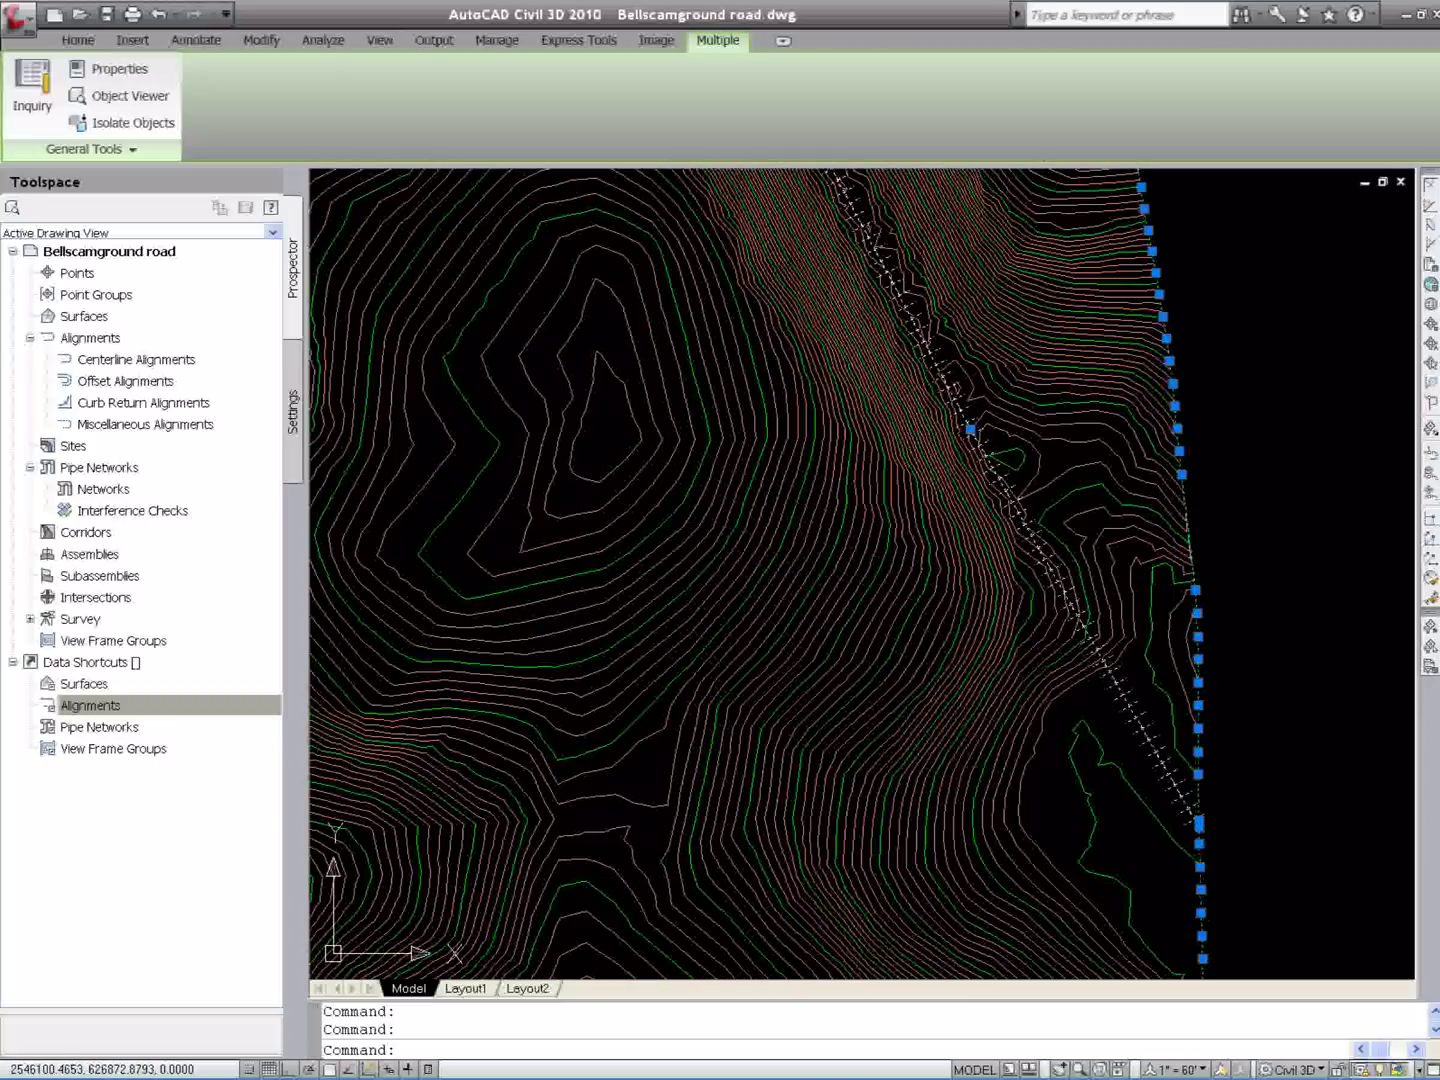
Hide the diagonal line and right-edge boundary using Isolate Objects > Hide Selected Objects
right_click(932, 621)
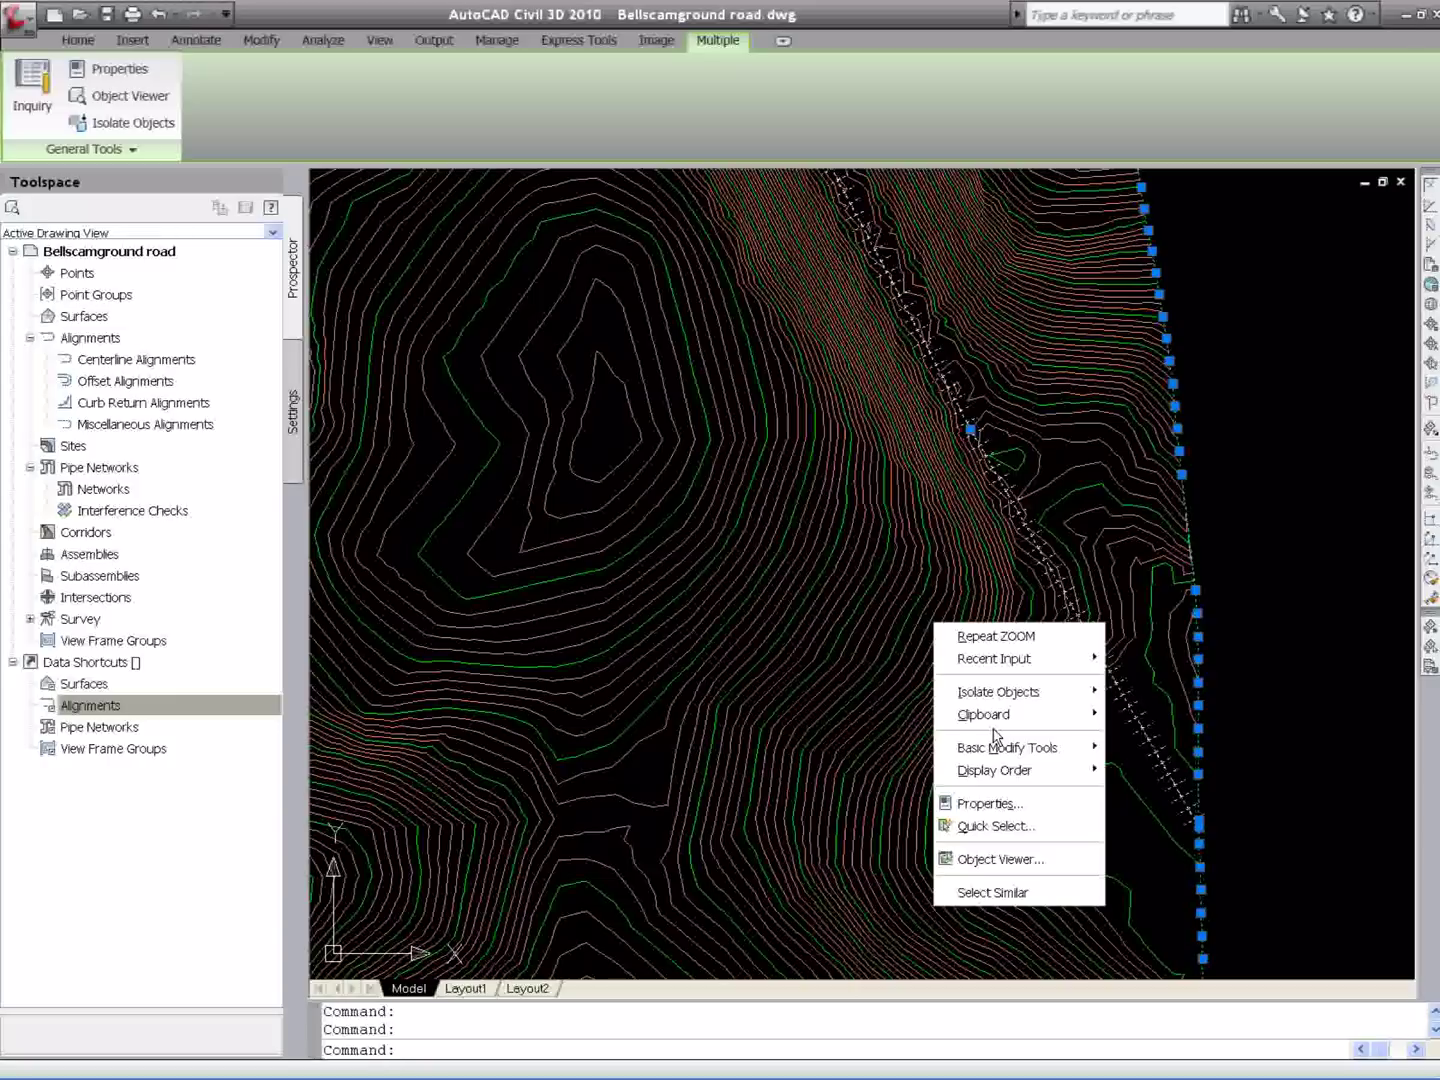
mouse_move(1003, 726)
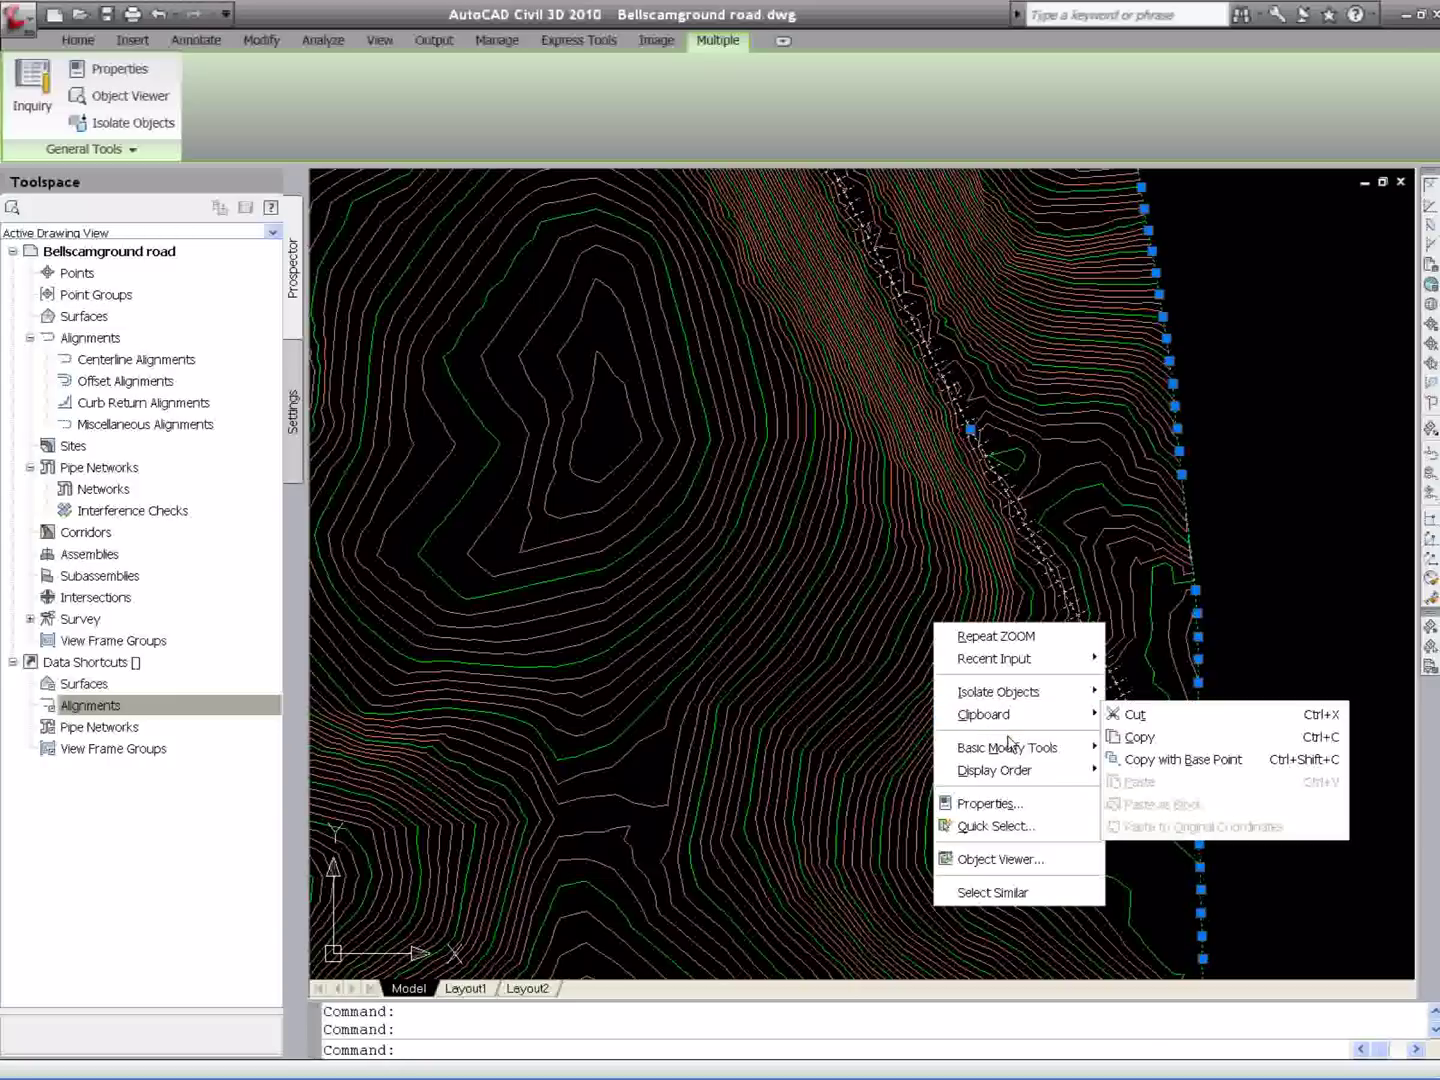
mouse_move(1040, 692)
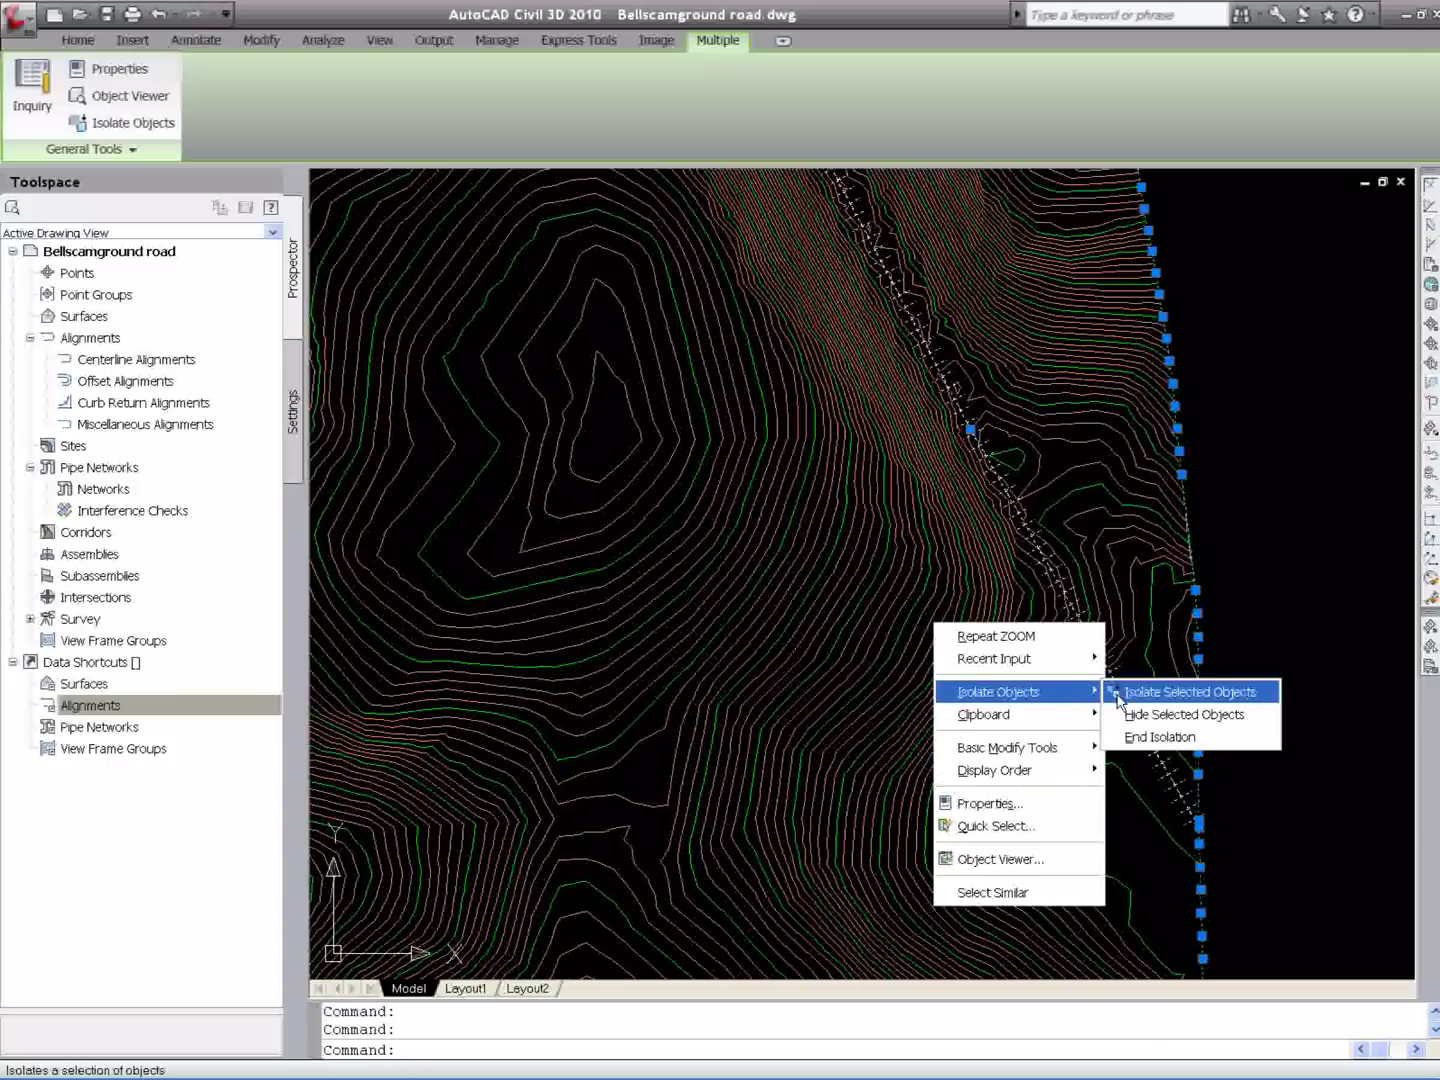
click(1121, 715)
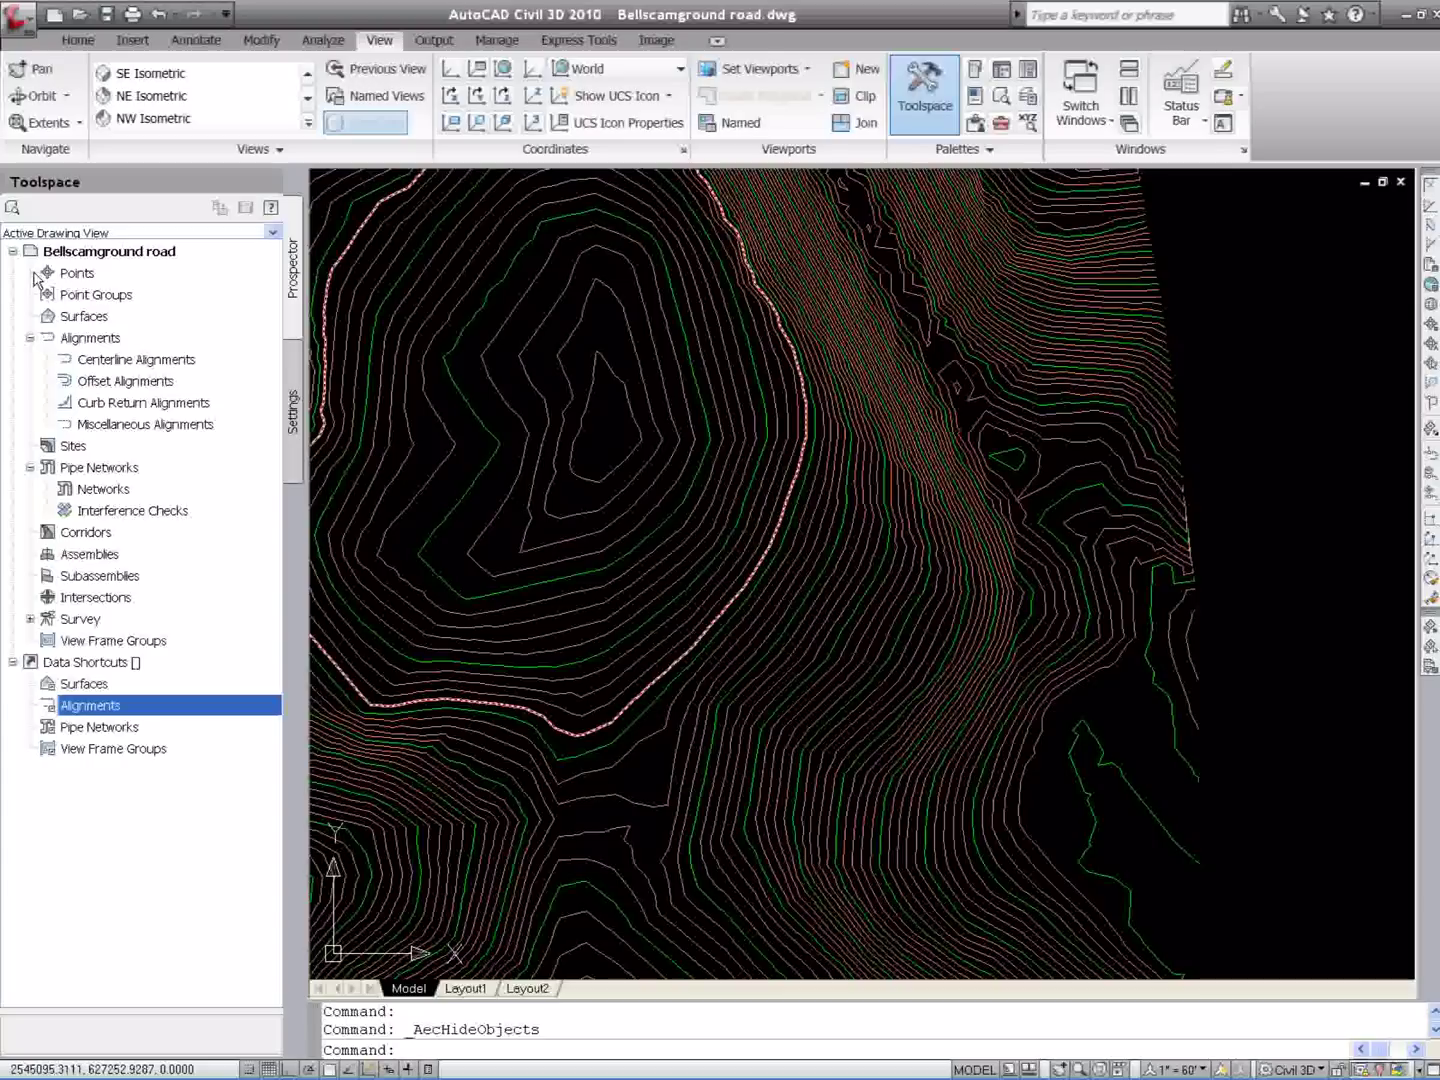
click(53, 322)
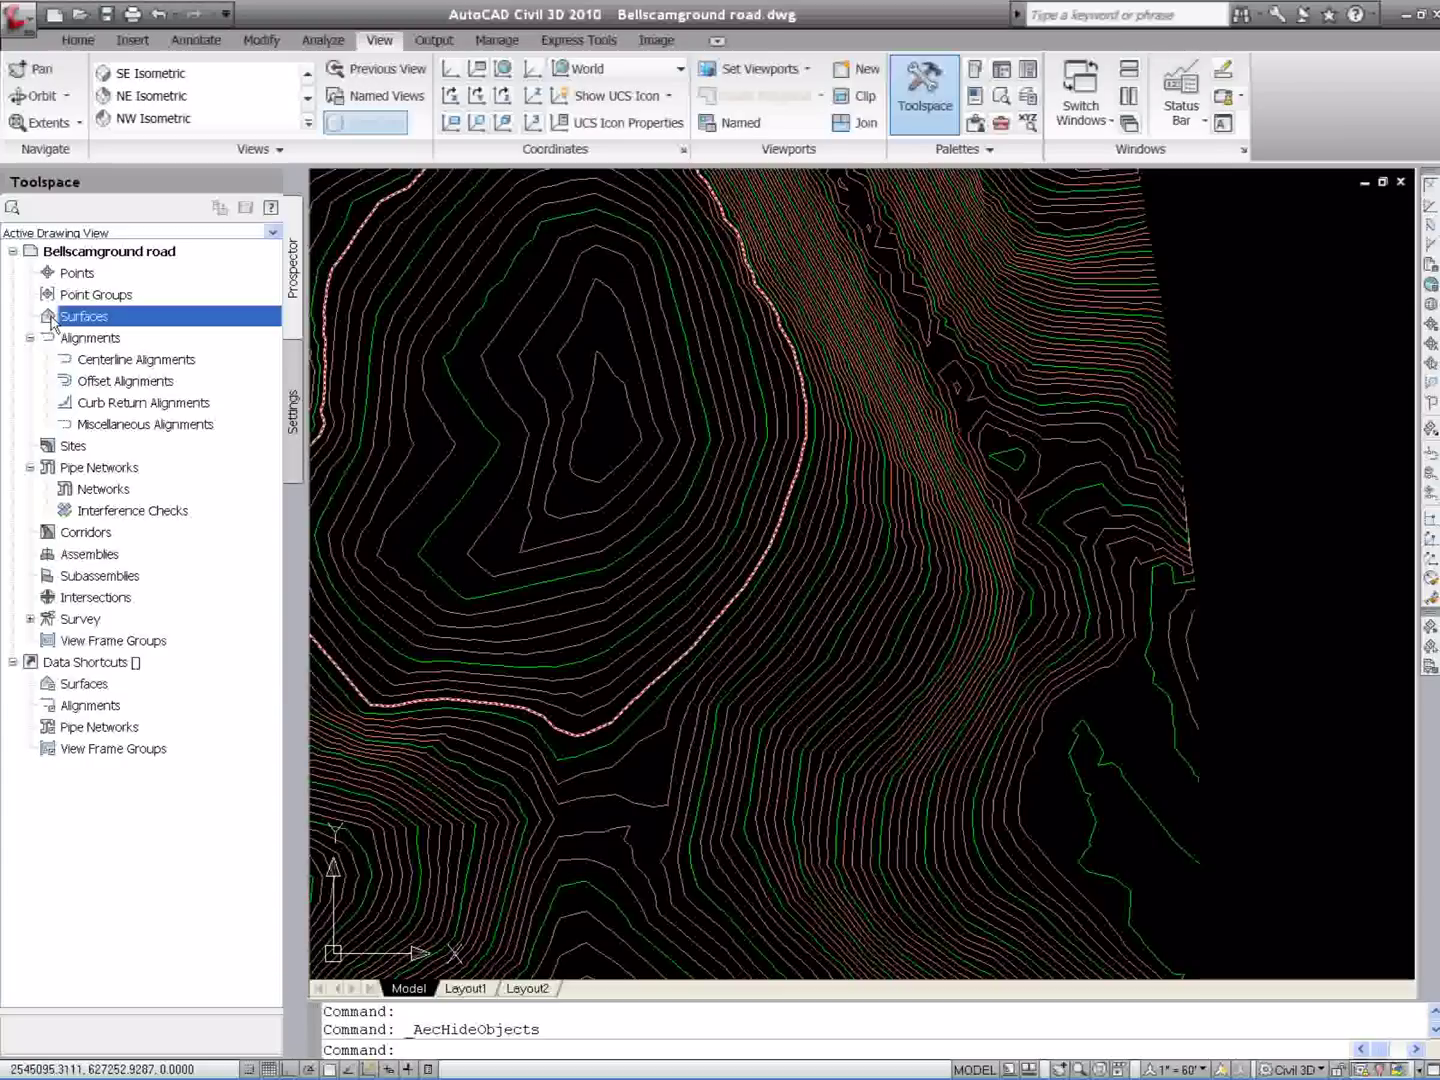
Create a TIN surface named 'eg' and expand its Definition node in Prospector
right_click(53, 321)
click(121, 324)
click(401, 145)
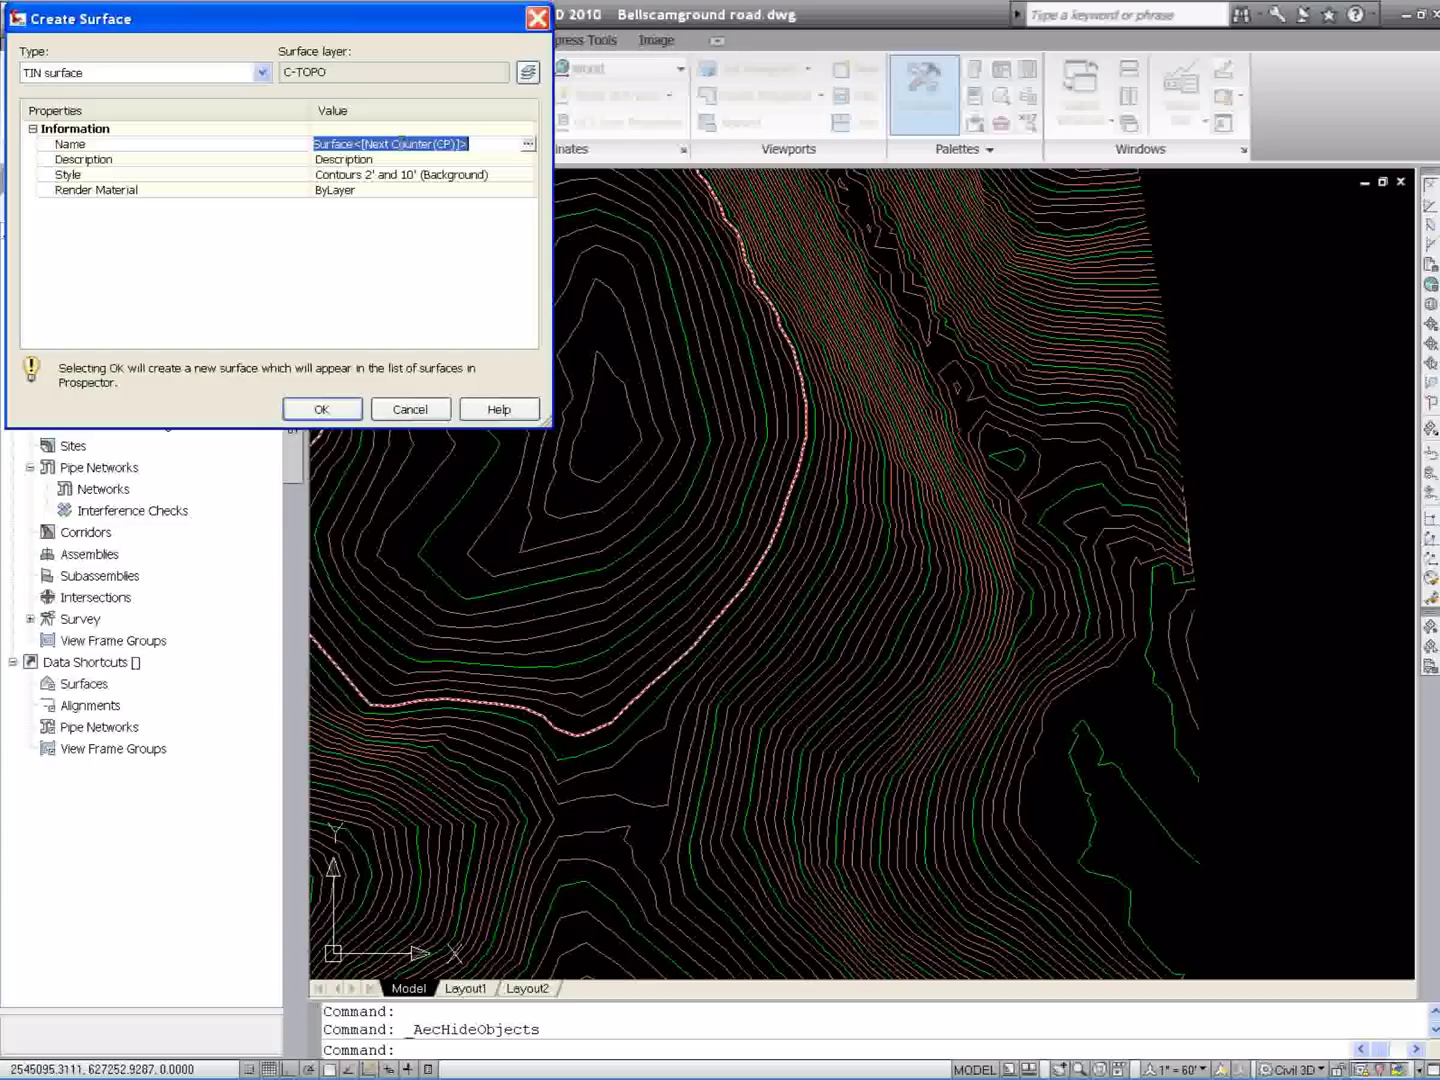
text(eg)
click(325, 408)
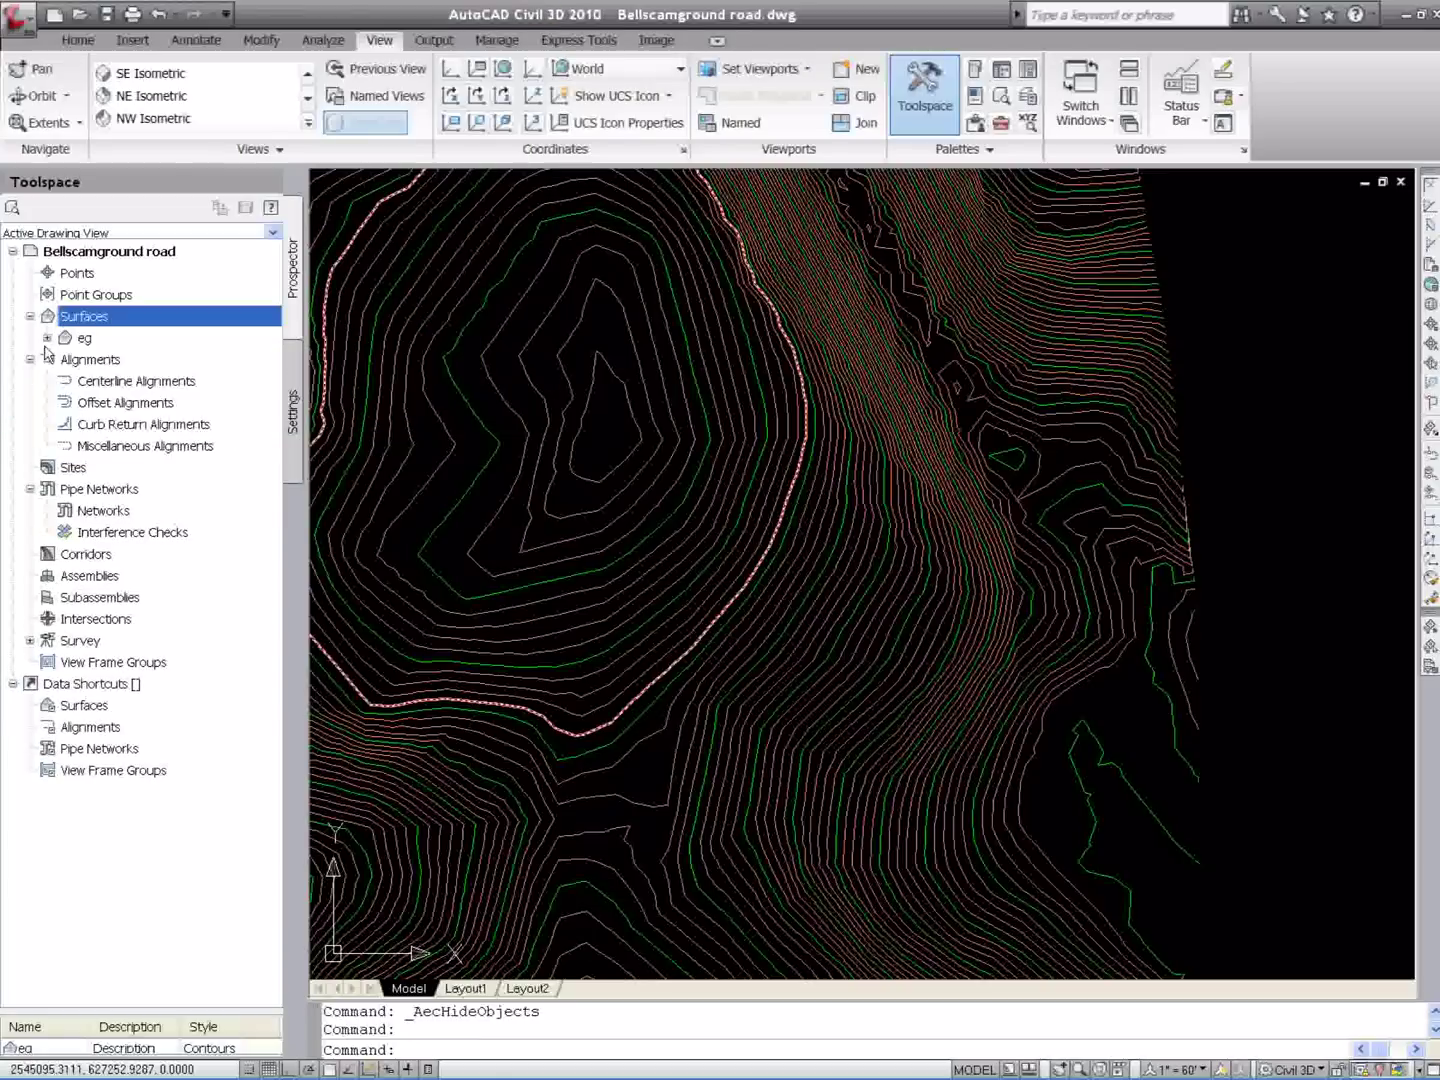
click(48, 338)
click(64, 402)
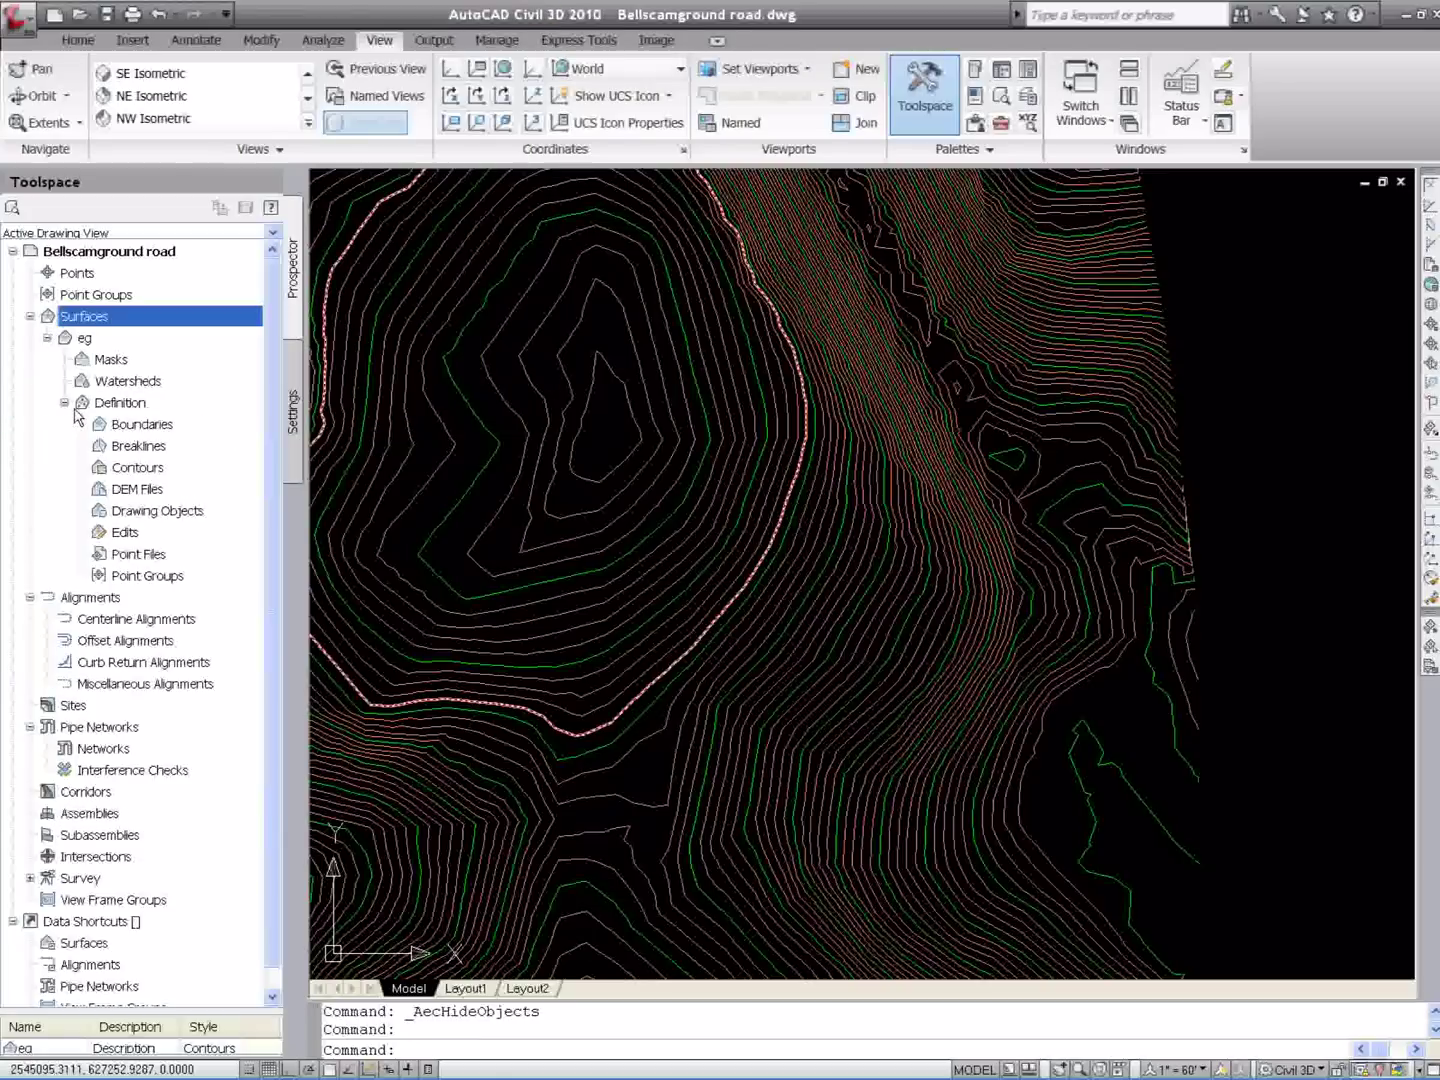
Add all 274 drawing contours to the eg surface's Contours definition
right_click(120, 467)
click(210, 481)
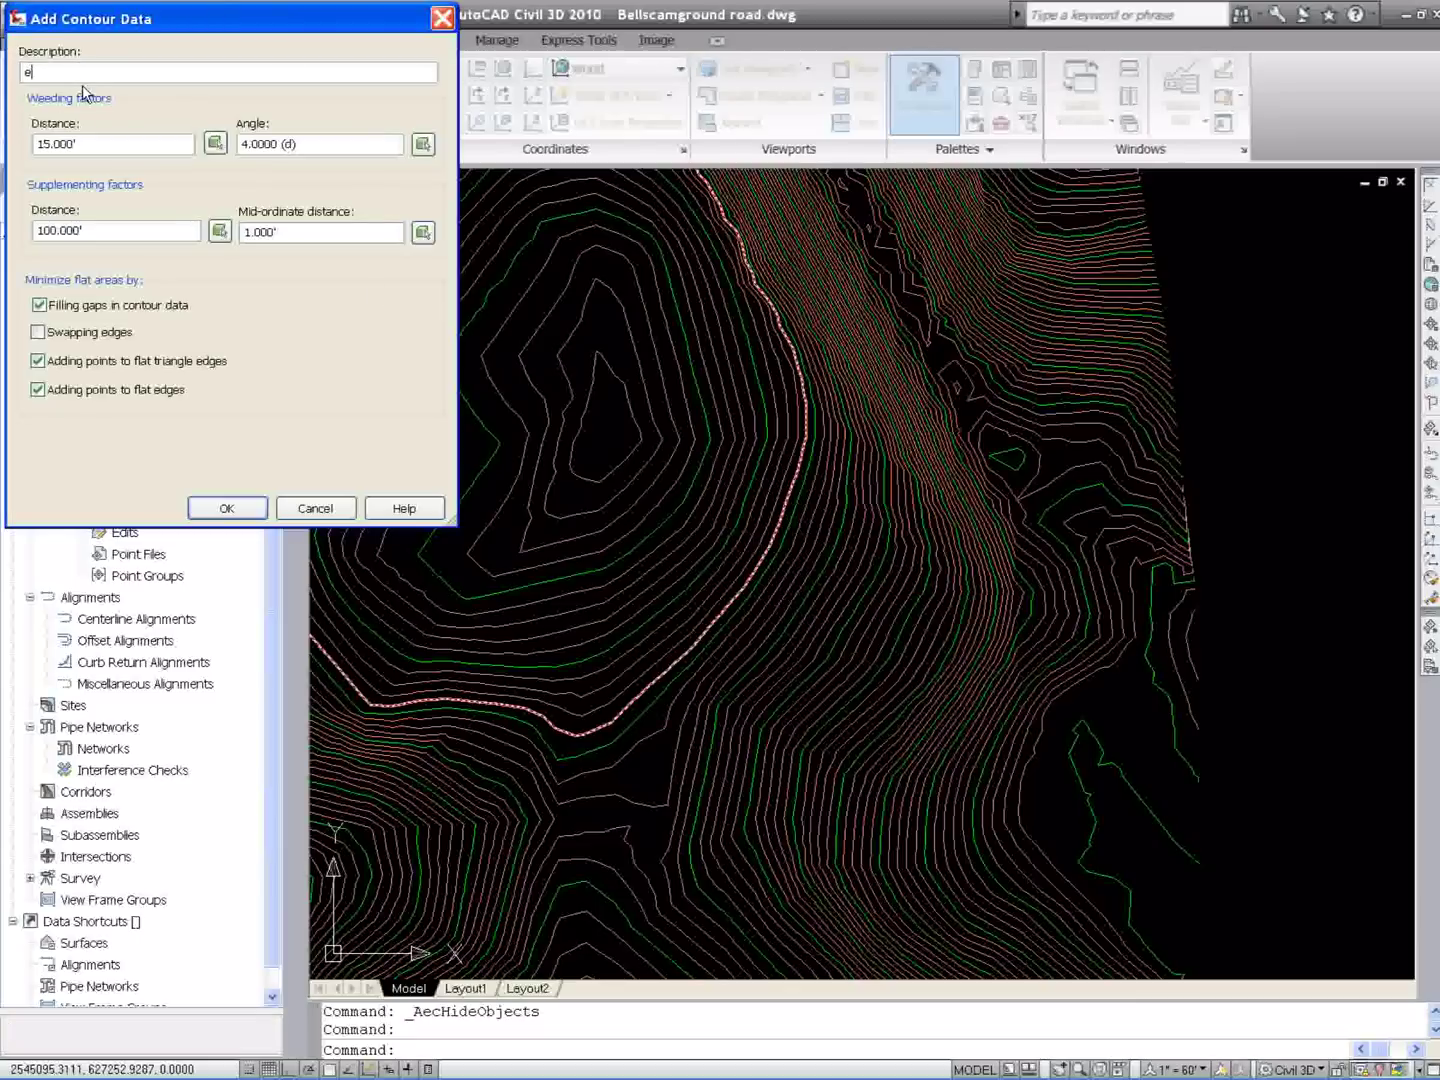
click(227, 509)
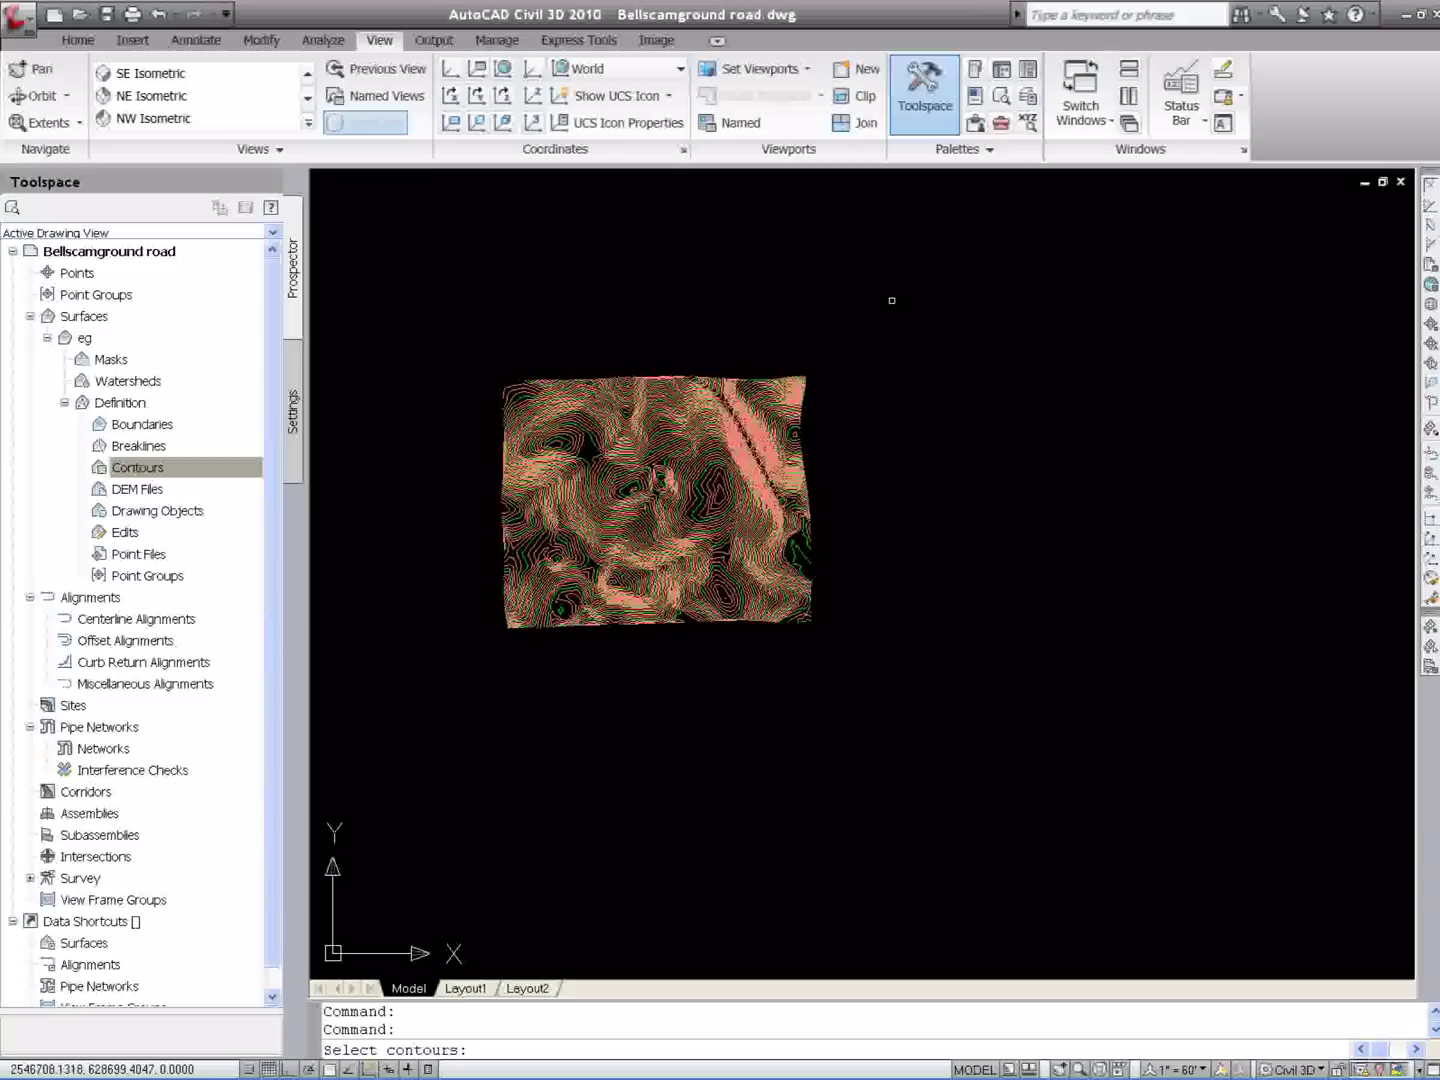
click(926, 325)
click(526, 546)
key(Return)
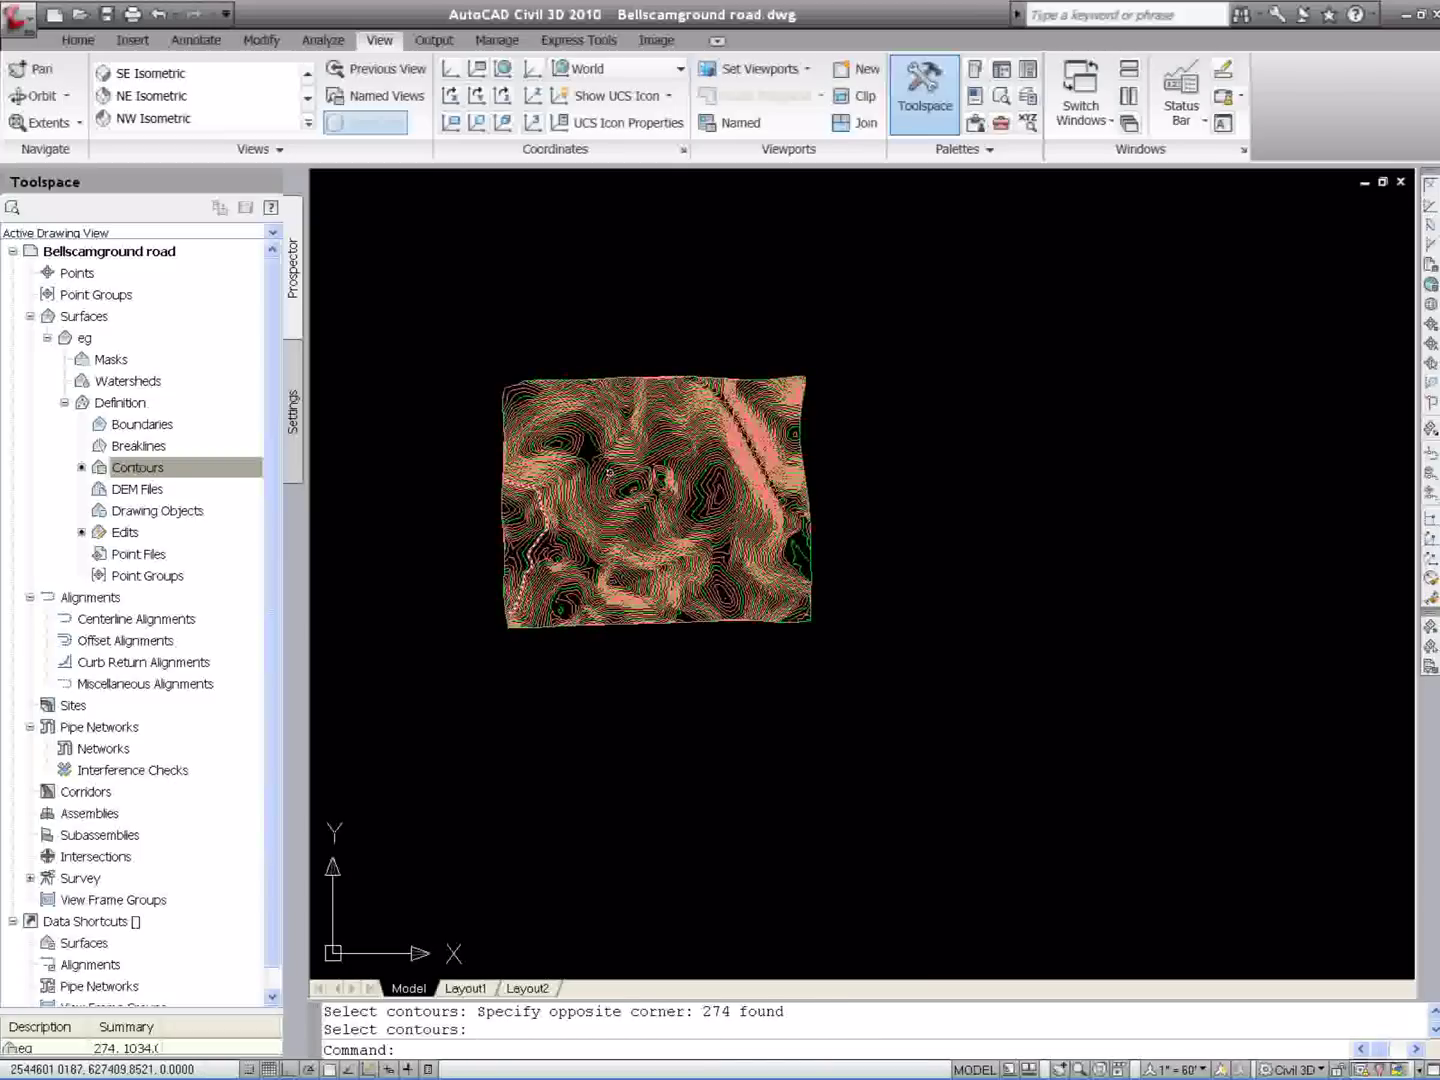
End object isolation so the hidden lines are visible again
click(599, 471)
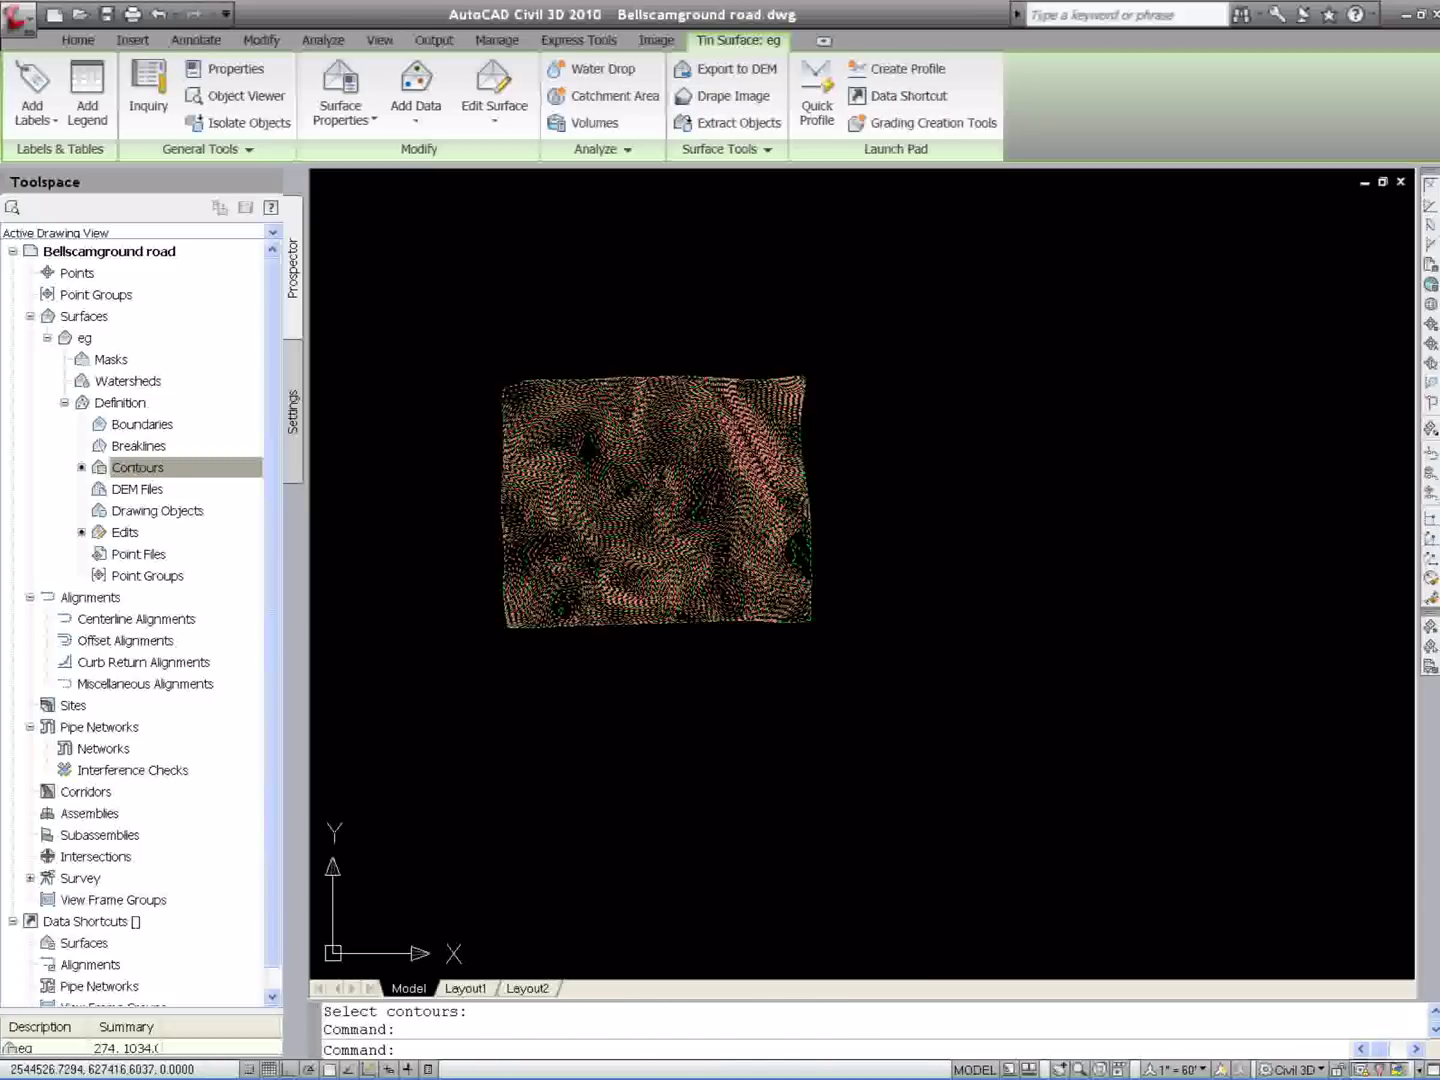
key(Escape)
right_click(776, 350)
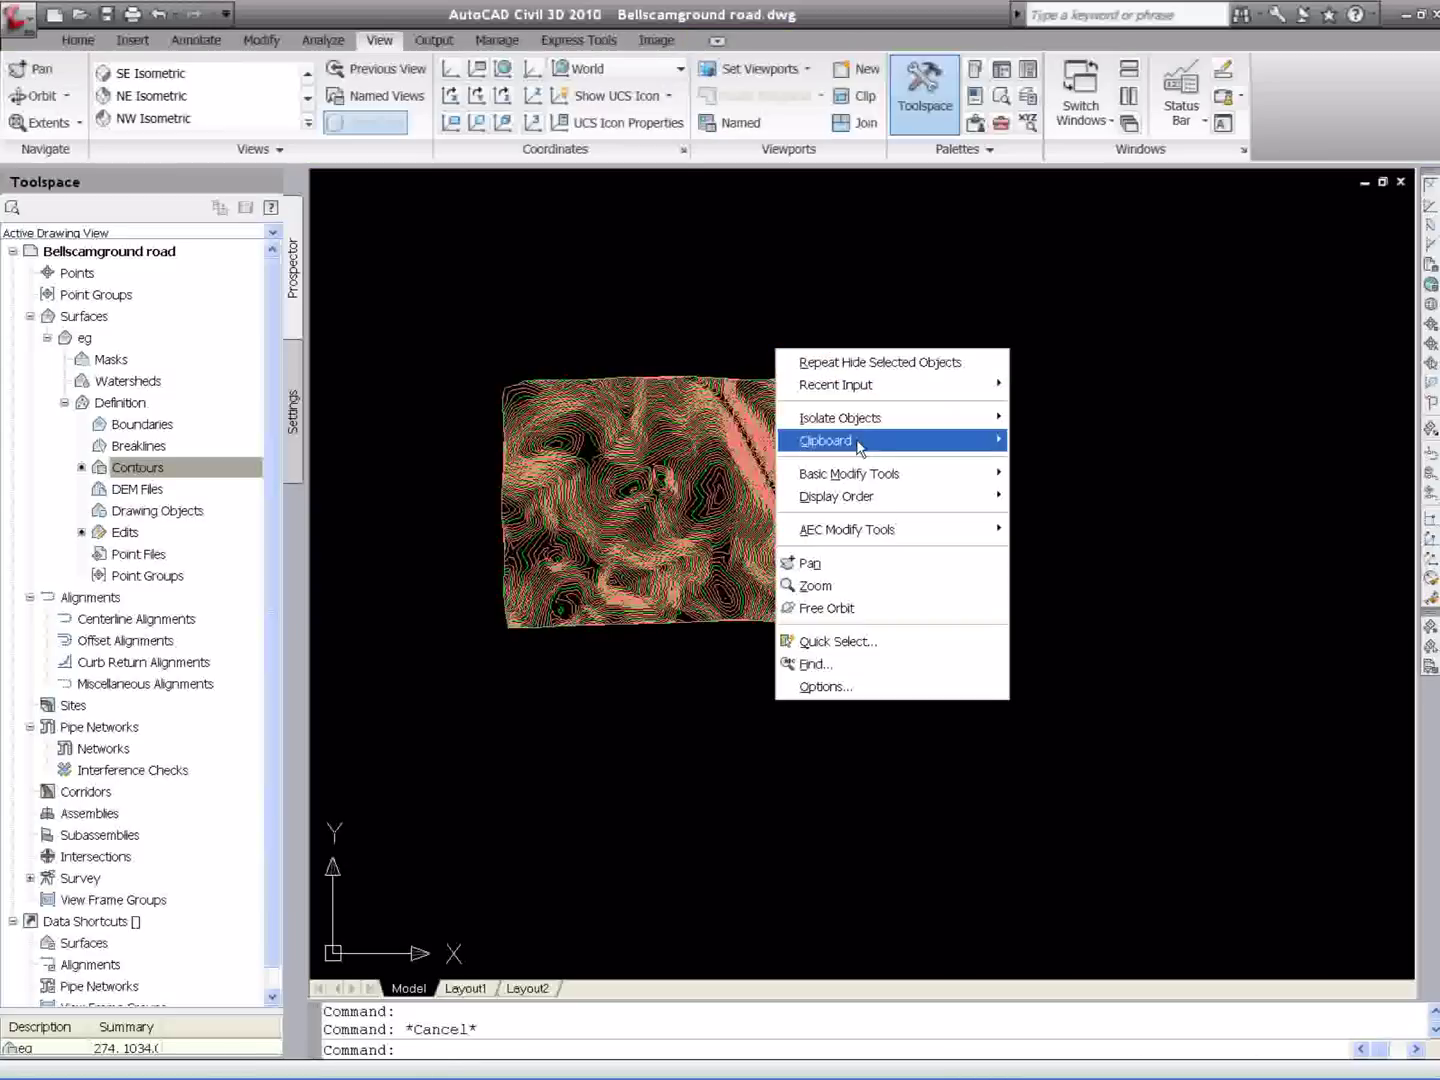
mouse_move(893, 418)
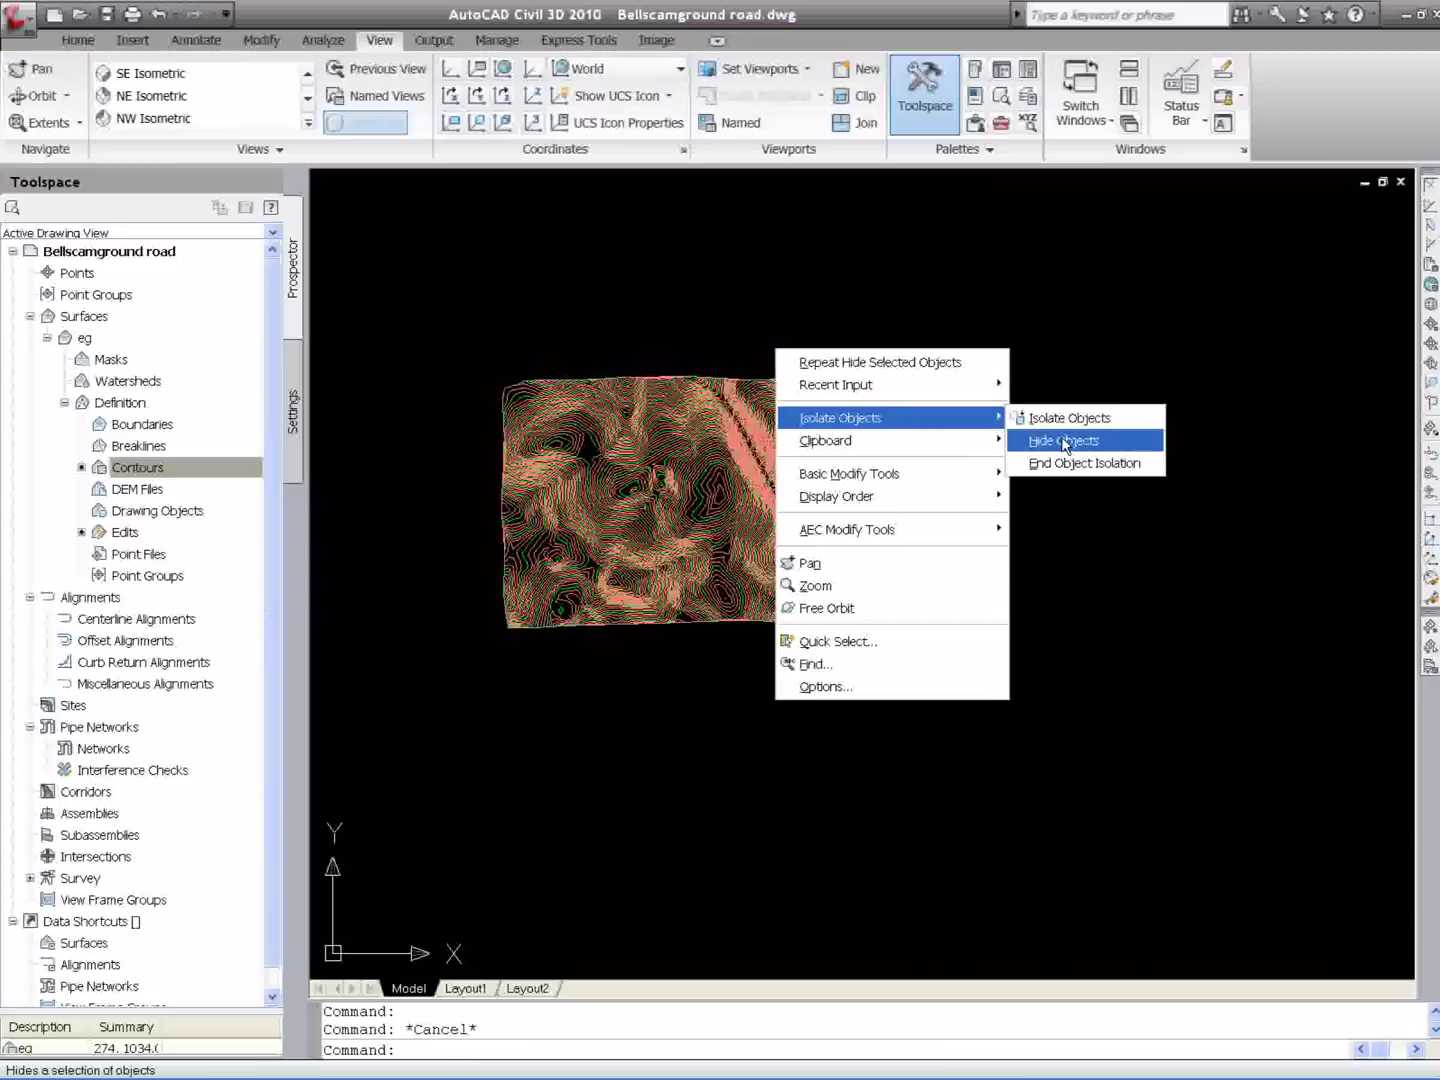
click(1070, 463)
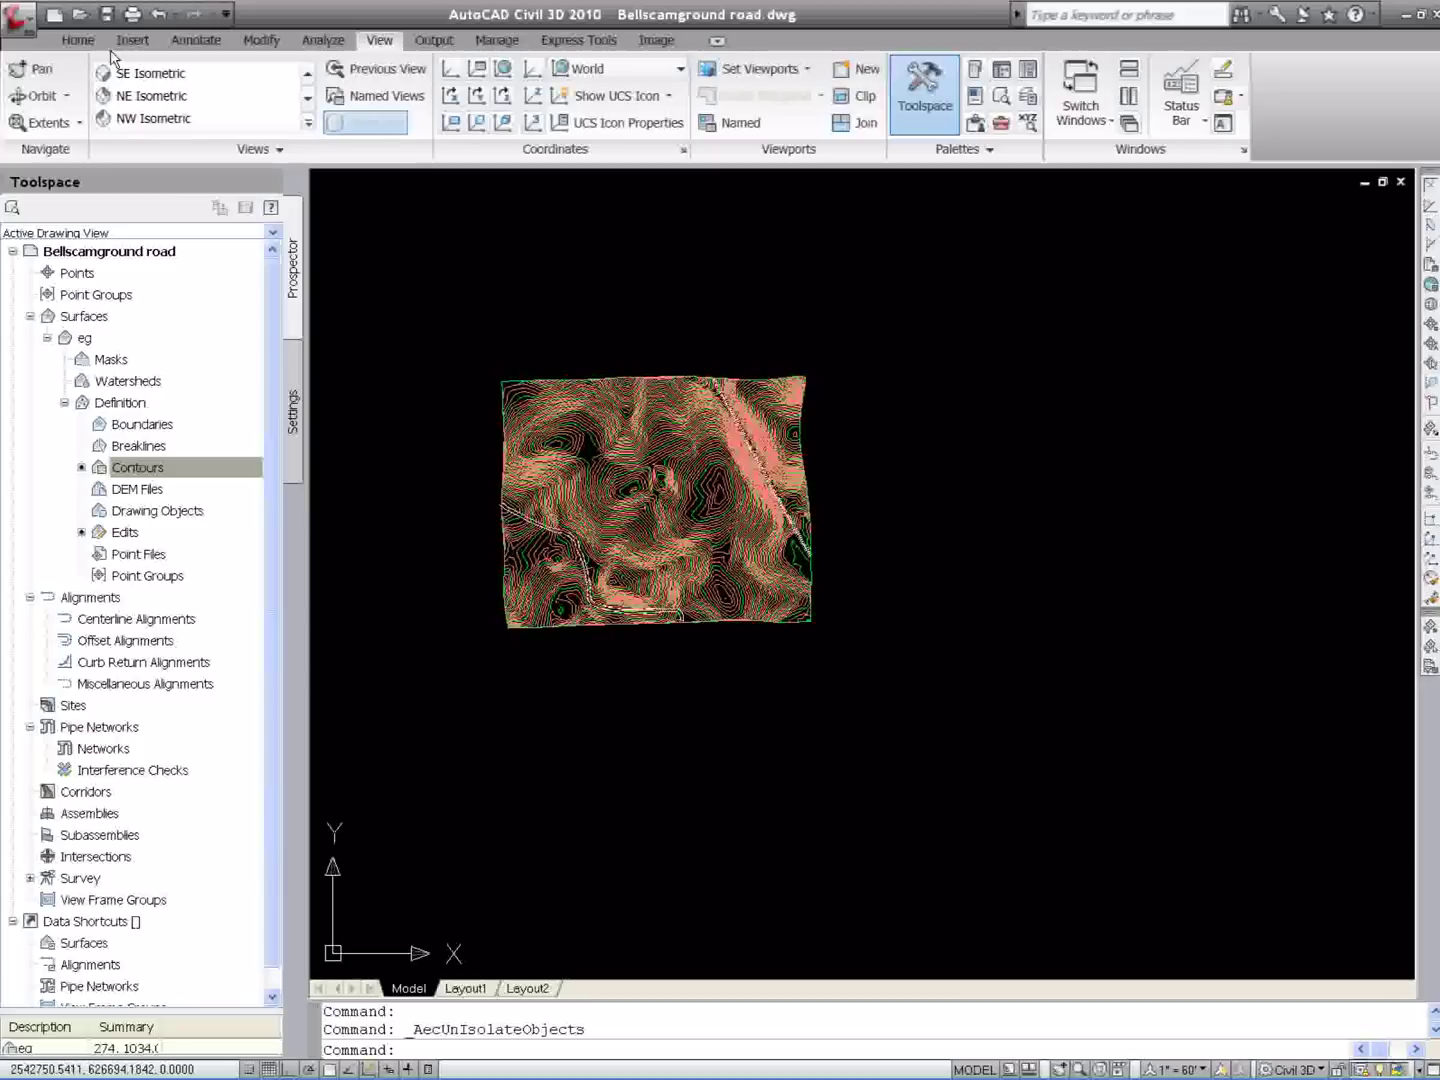
Create a centerline alignment named Road-1 on layer C-ROAD with Alignment Creation Tools
click(78, 44)
click(458, 67)
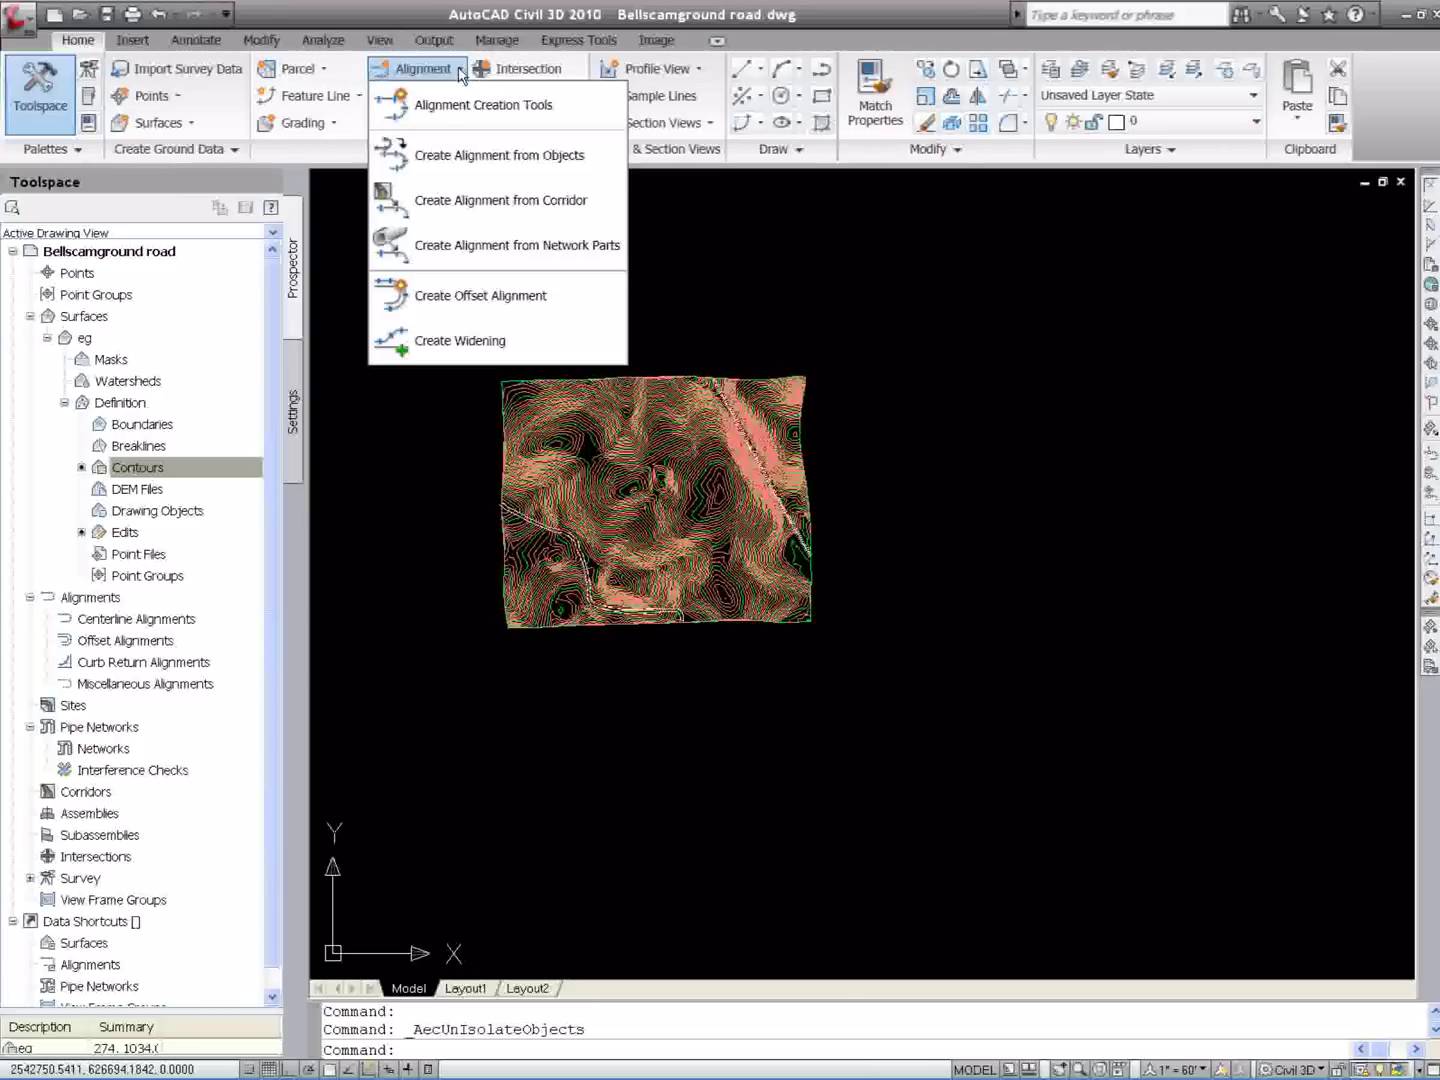
click(464, 118)
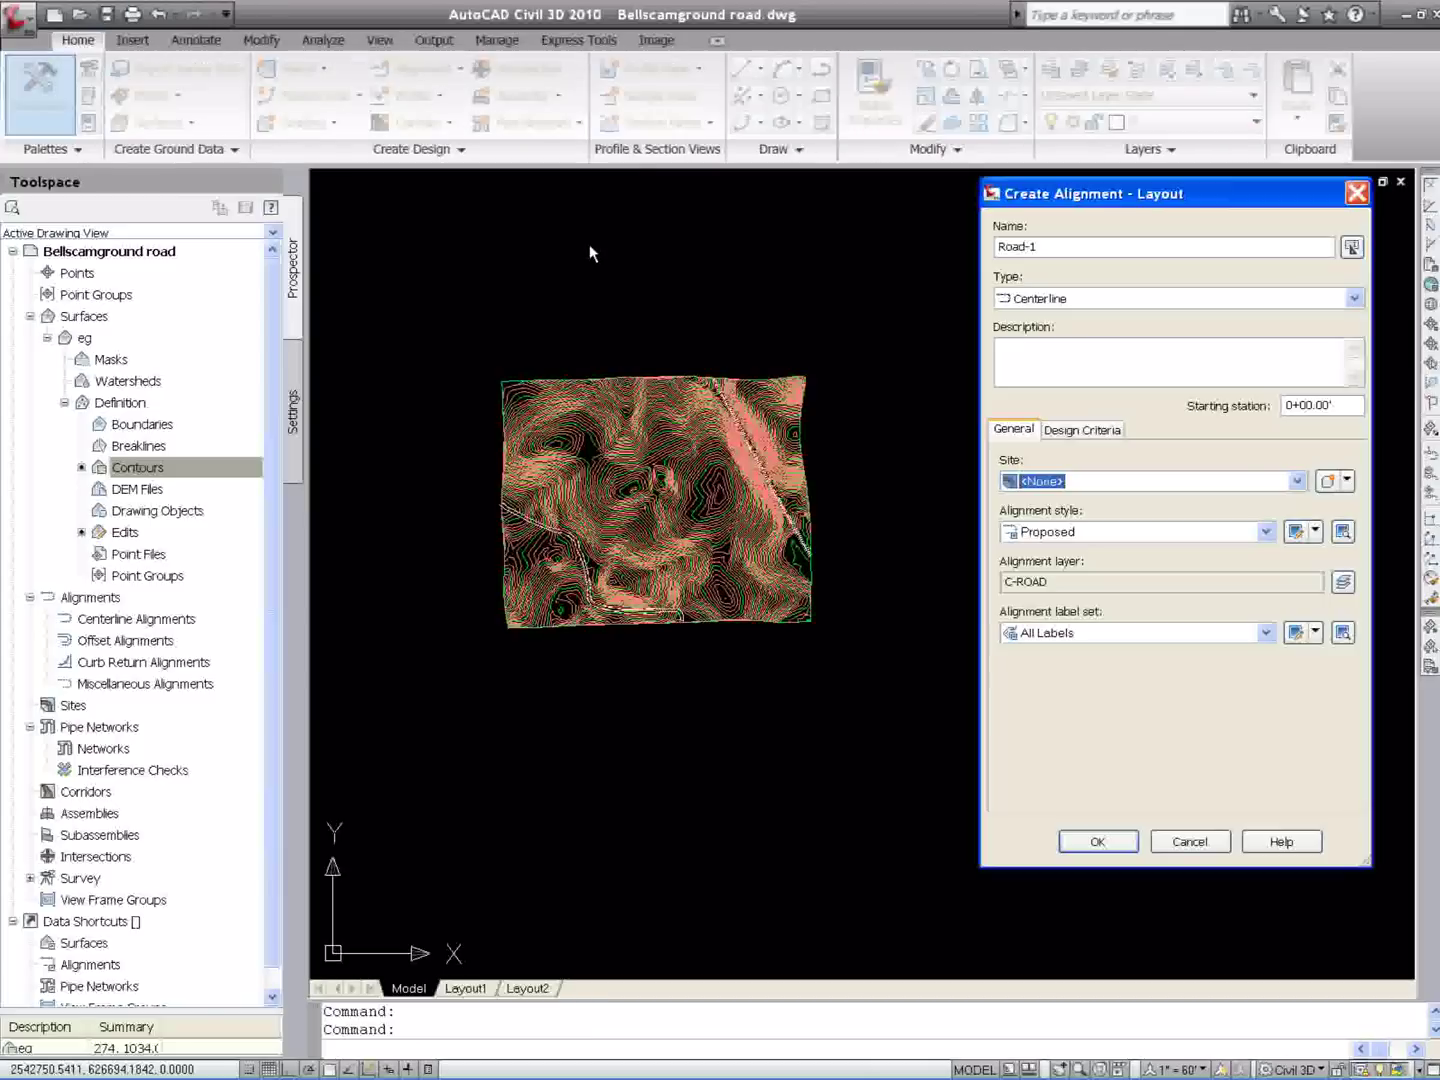
click(1057, 249)
click(1100, 845)
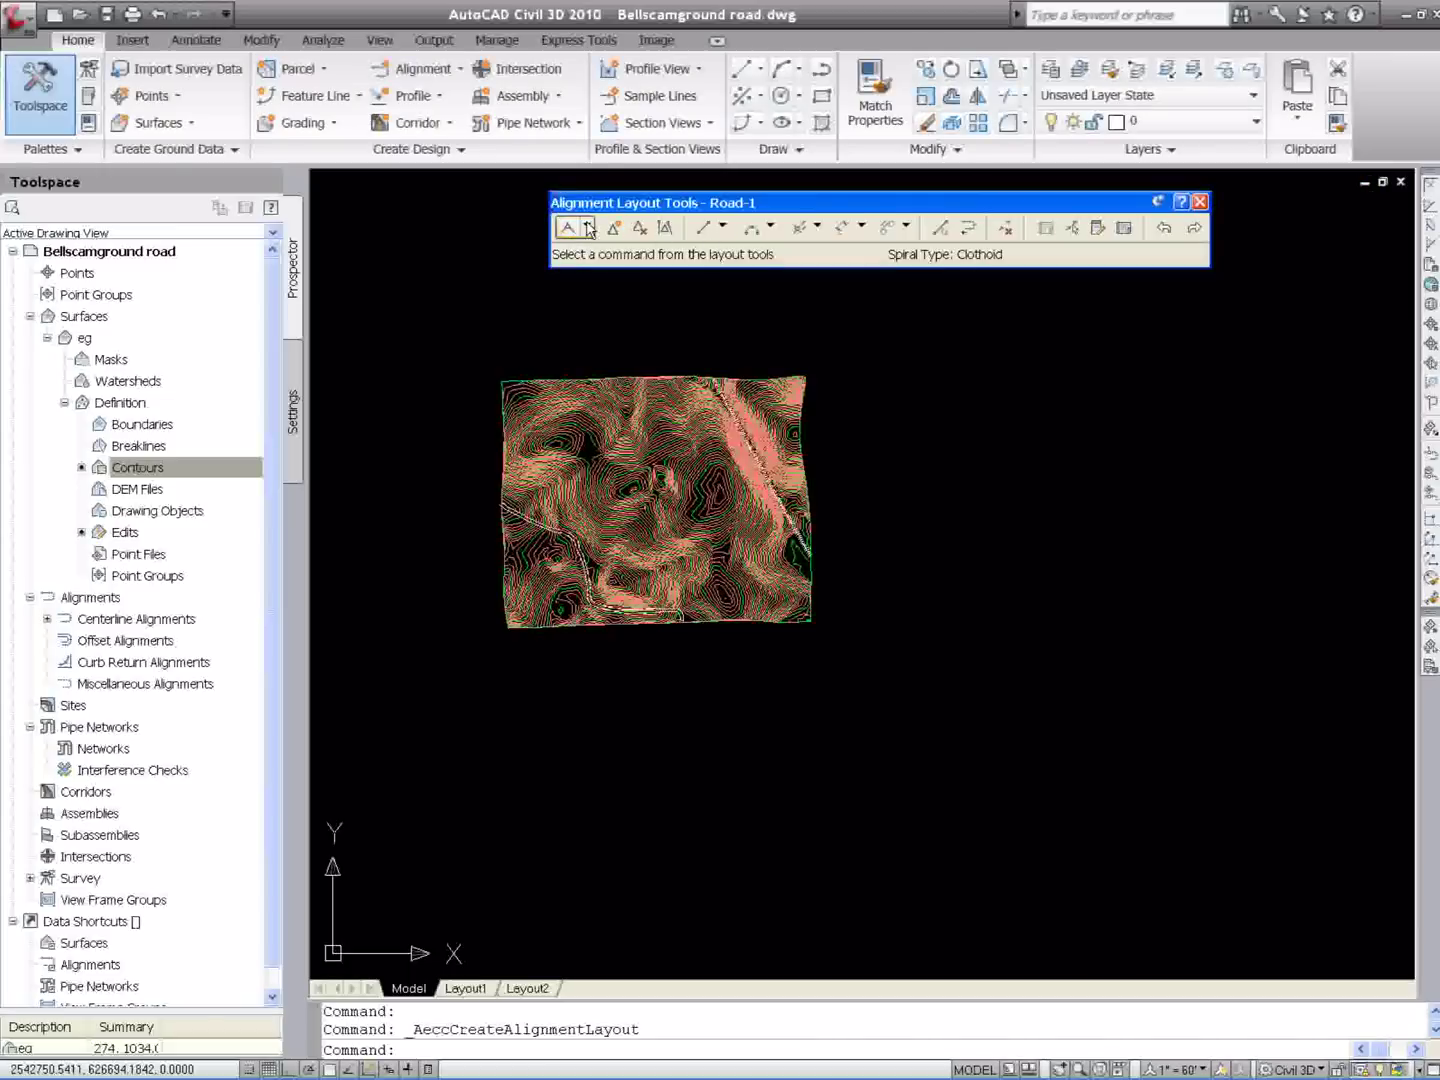
click(589, 229)
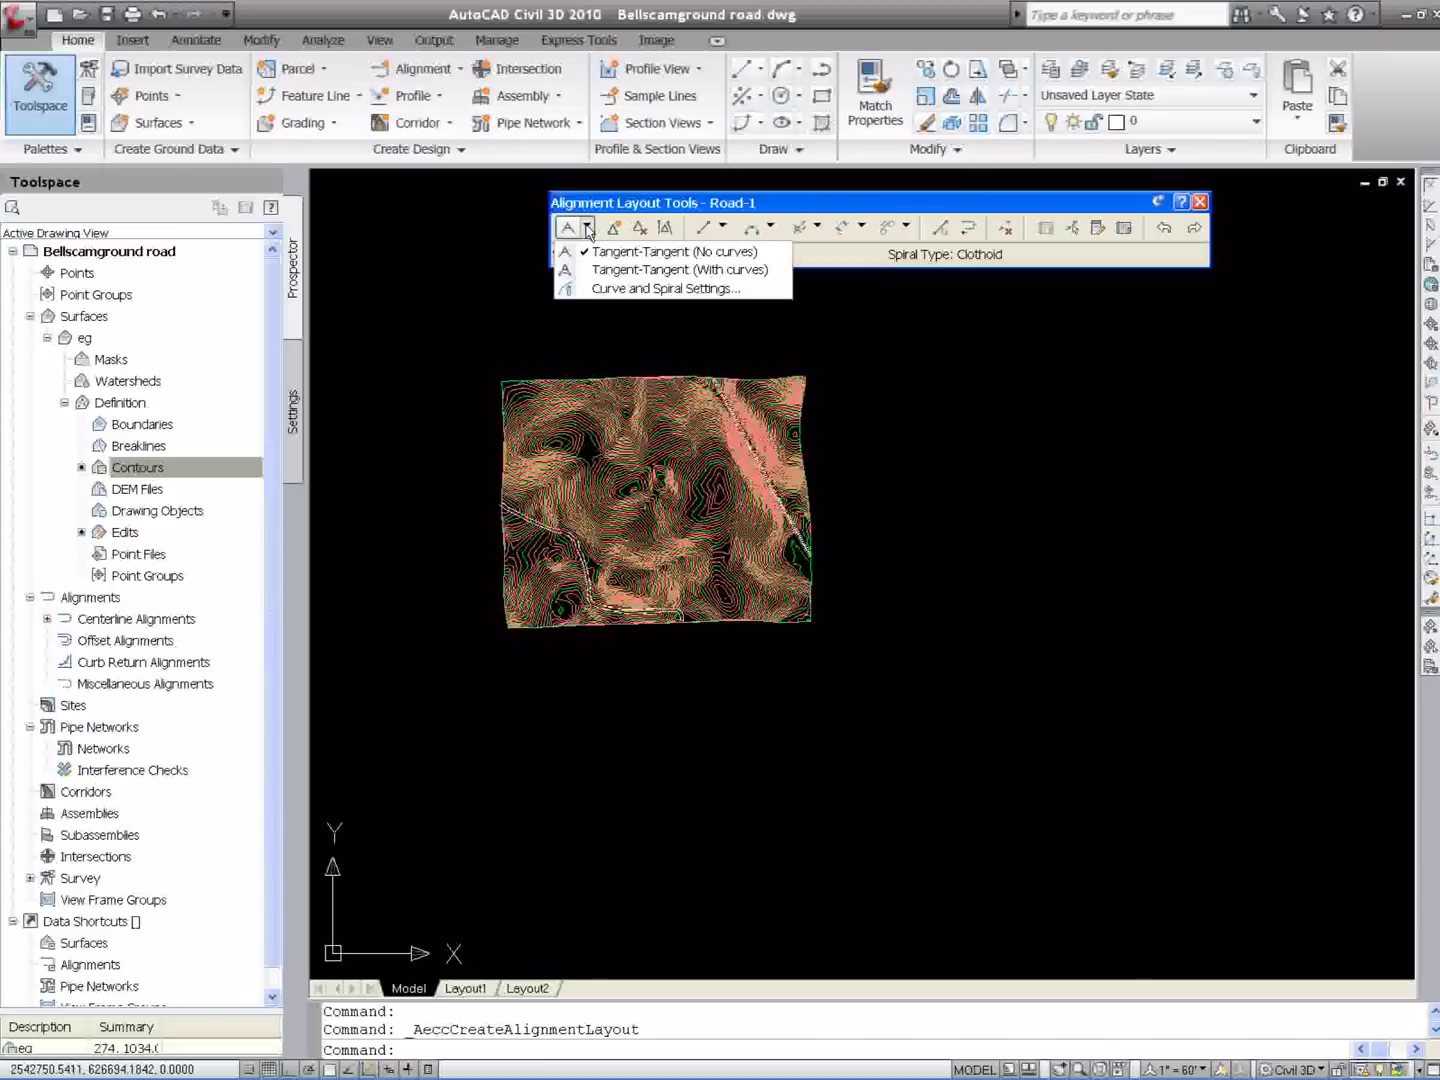
Lay out Road-1 as tangents with curves through four points, bottom edge to upper left
click(617, 270)
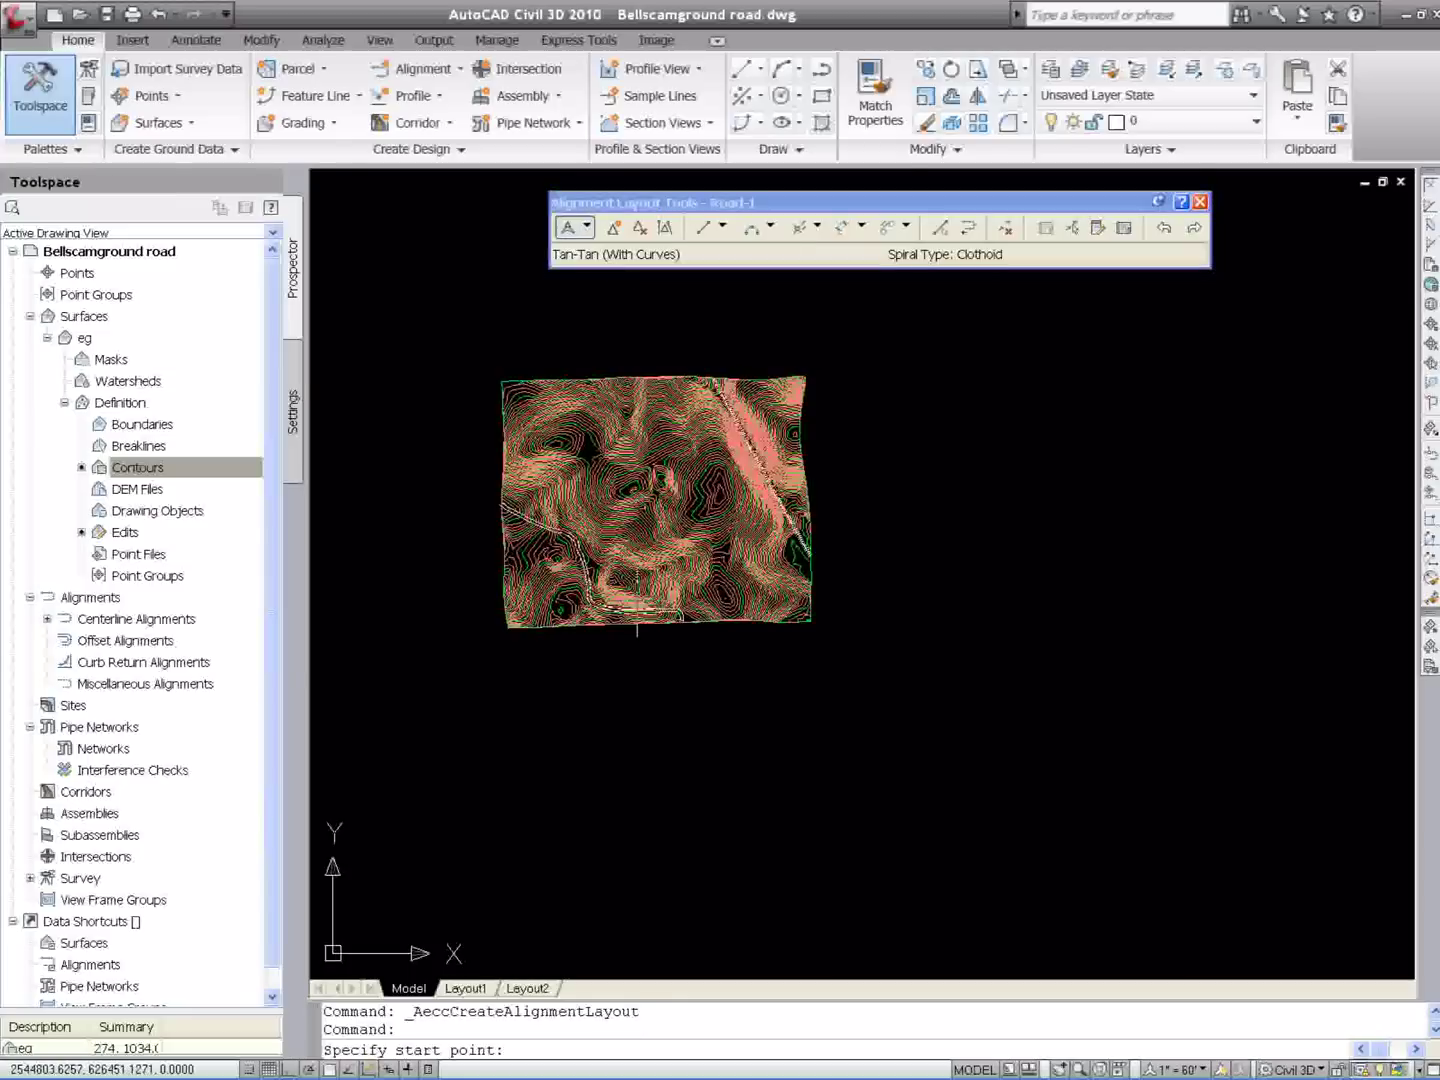
scroll(637, 600, up, 4)
scroll(705, 610, down, 4)
scroll(705, 620, up, 5)
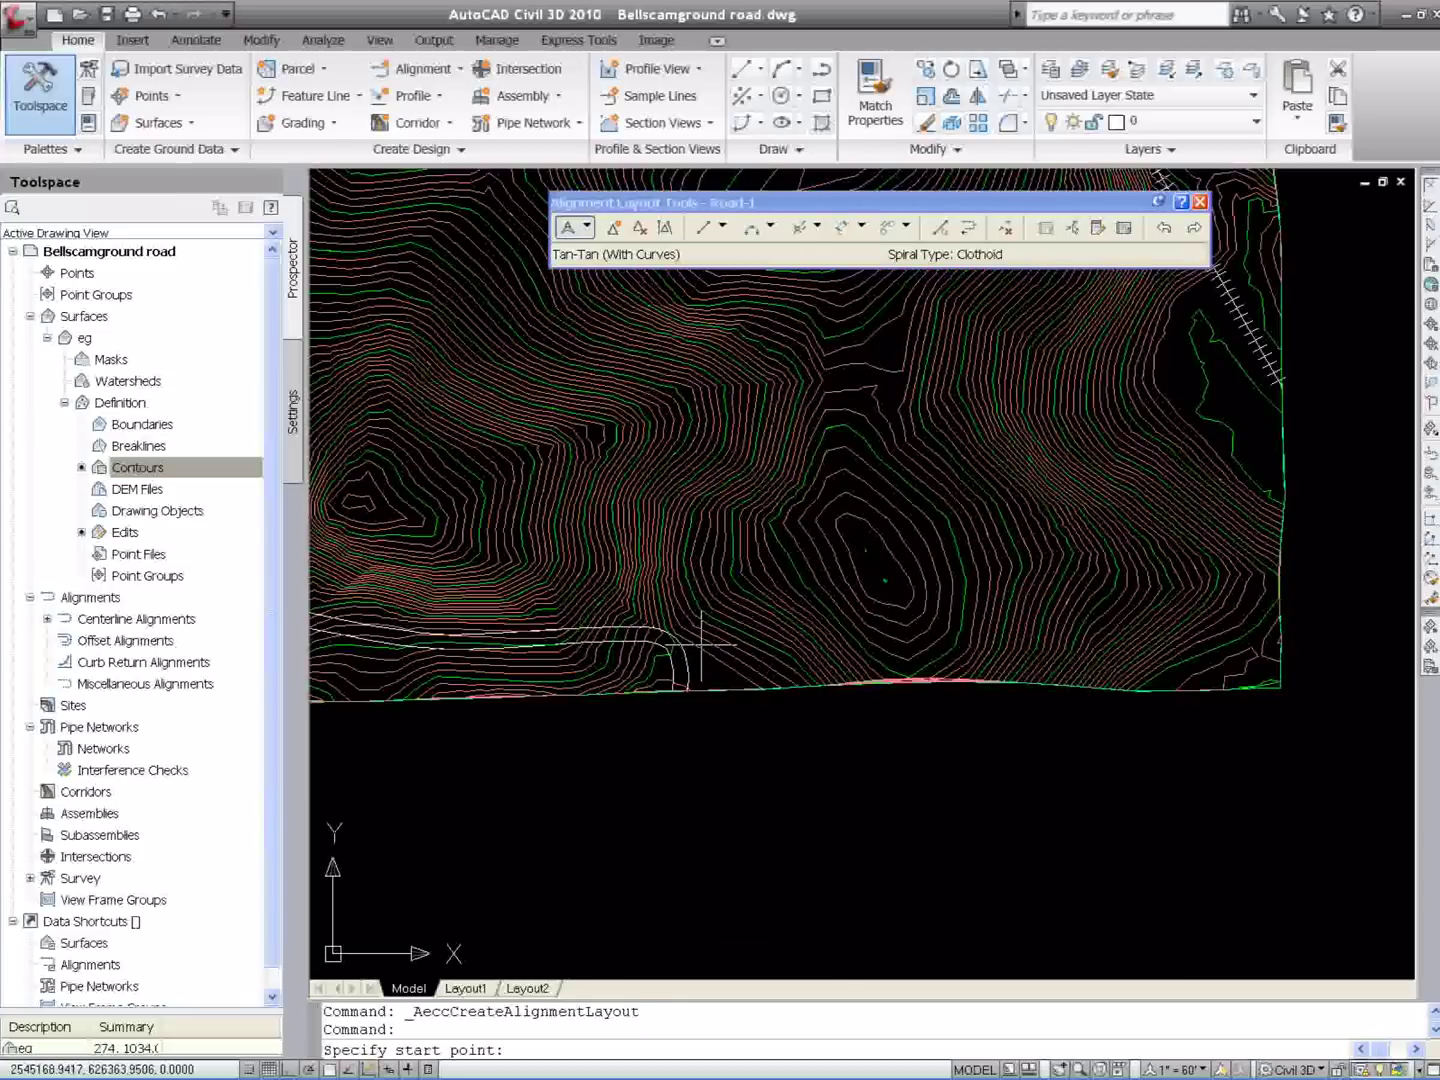
click(679, 634)
scroll(680, 633, down, 3)
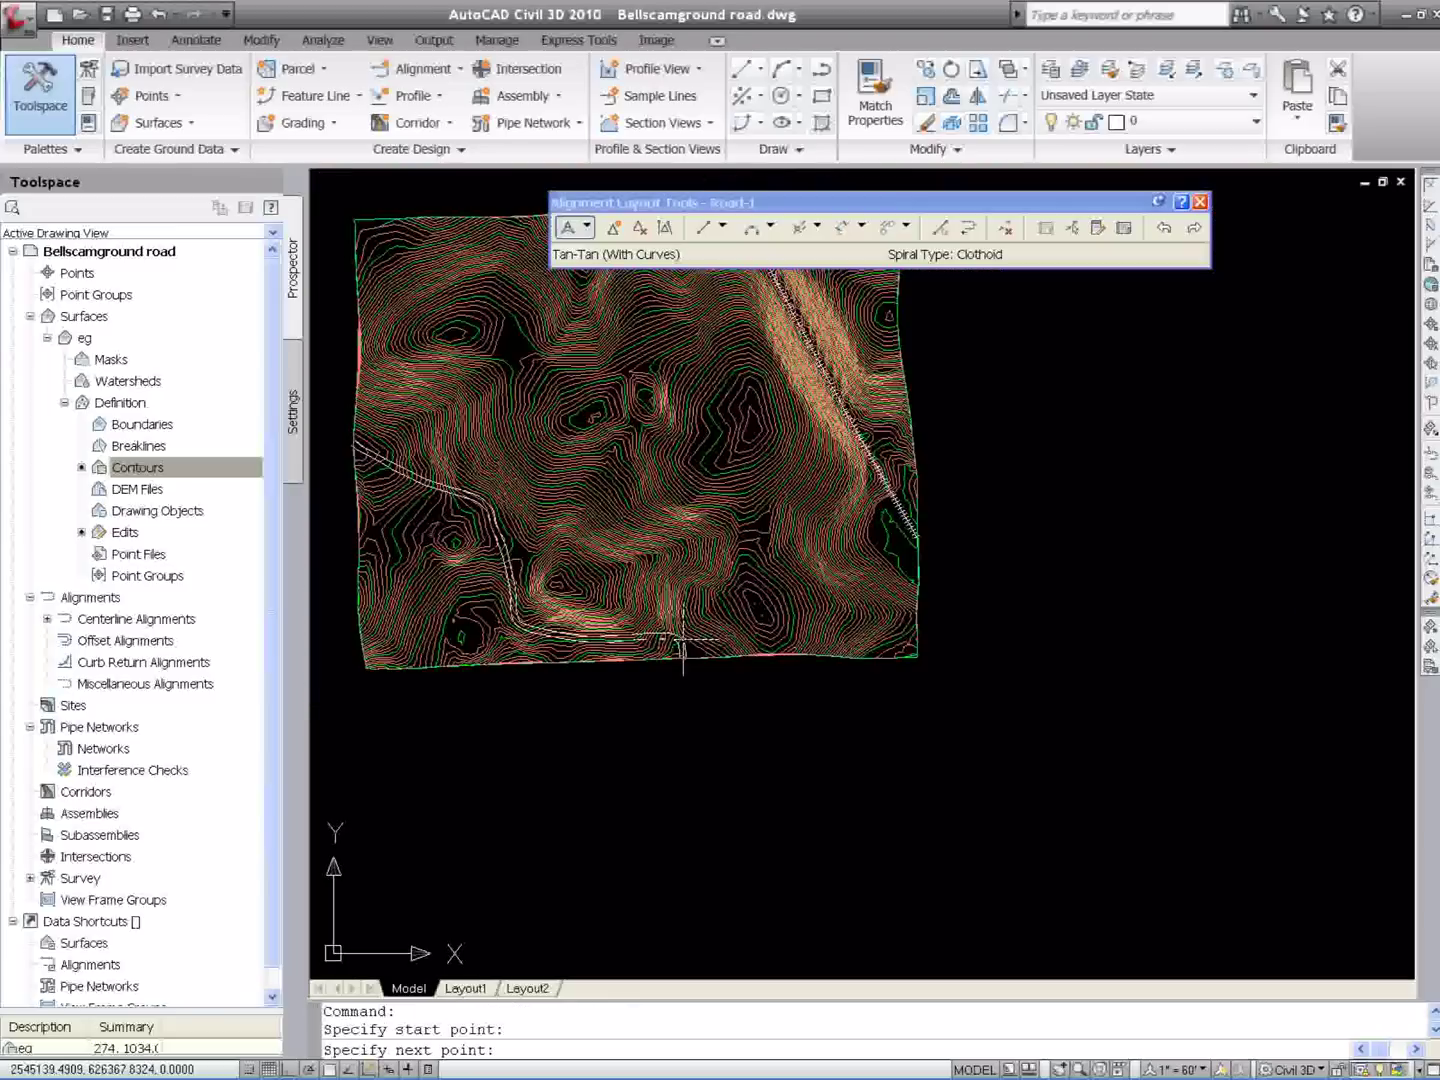
click(754, 548)
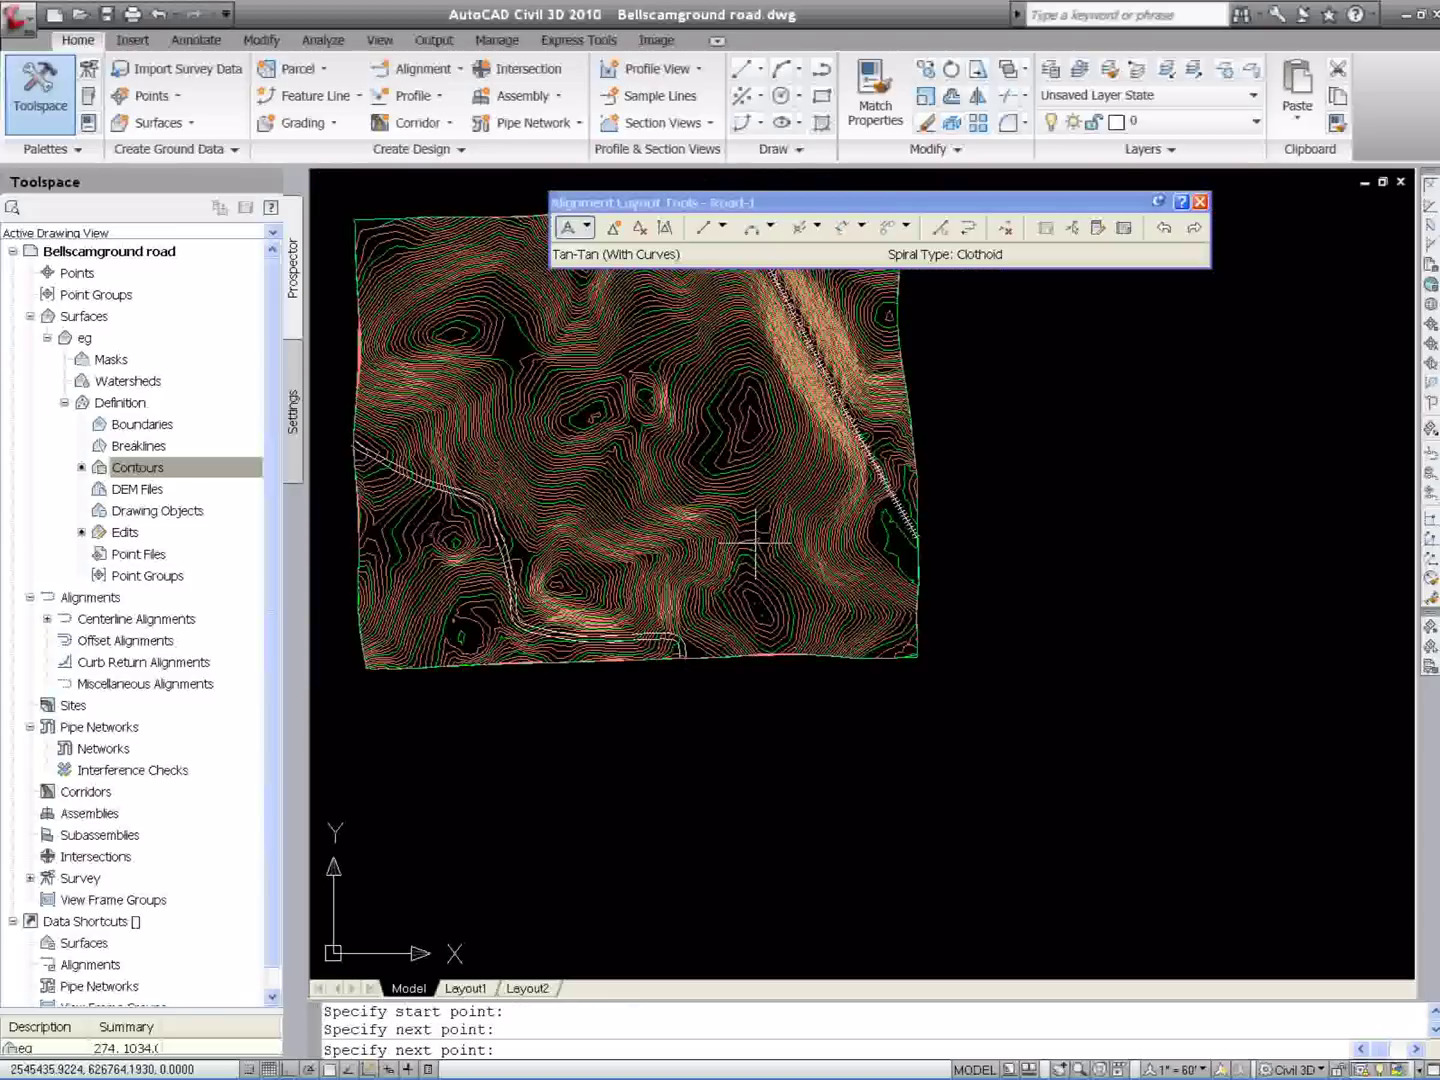
click(610, 399)
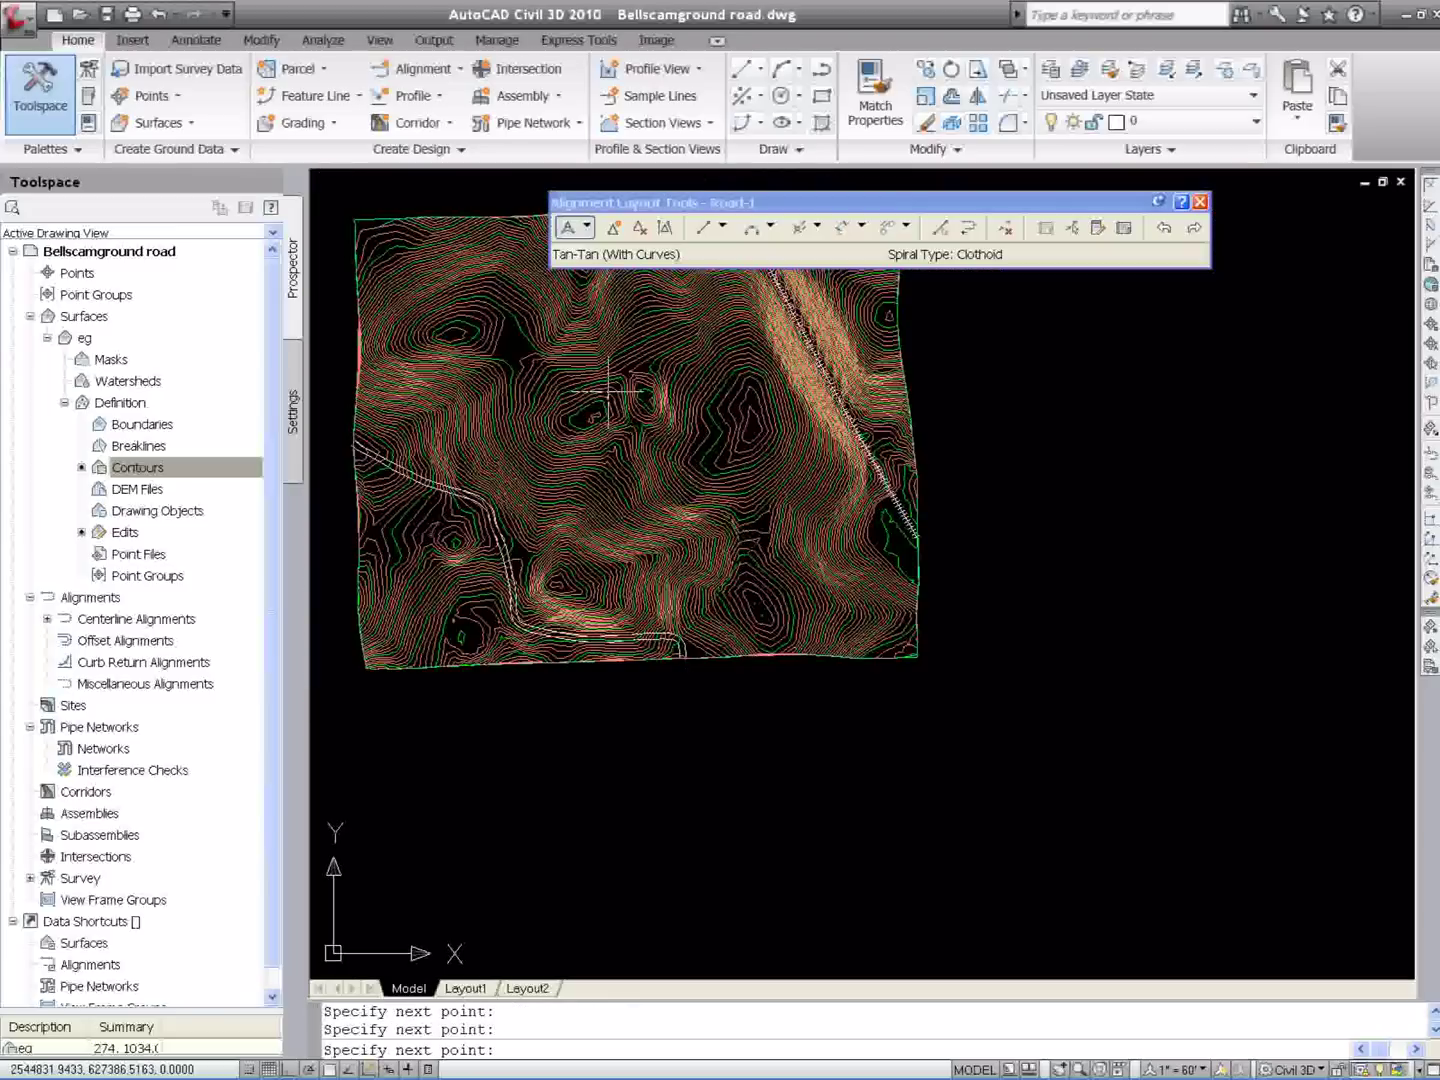
click(464, 335)
key(Return)
scroll(671, 373, down, 1)
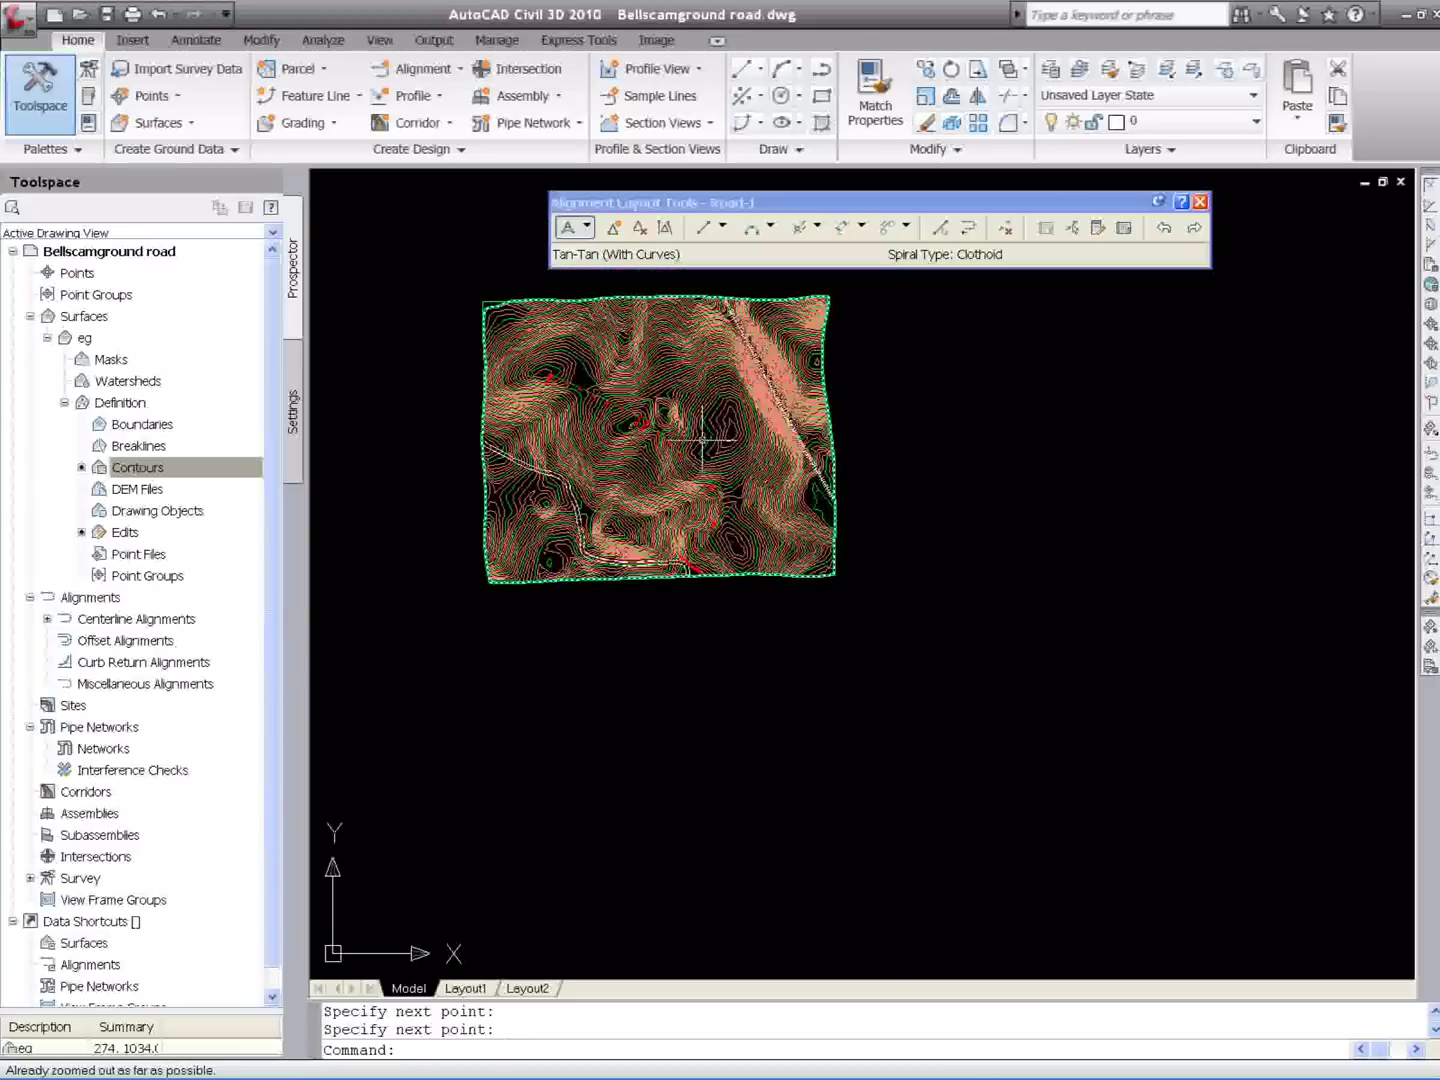
scroll(700, 419, up, 4)
scroll(860, 572, down, 1)
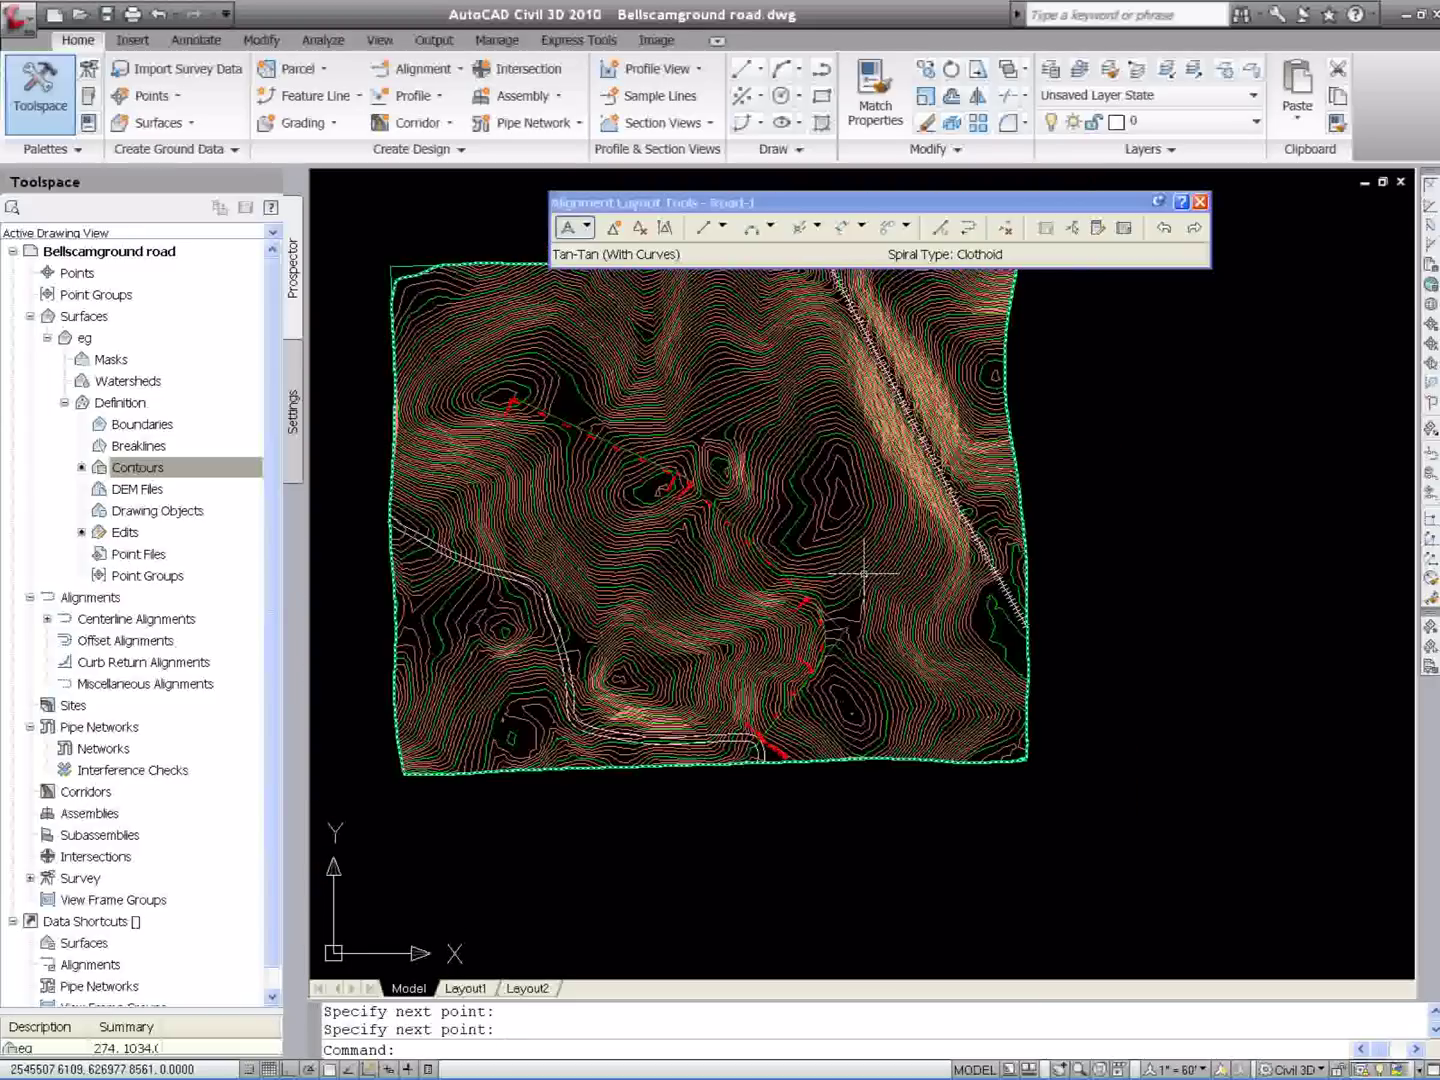
Sample an eg surface profile along Road-1 from 0+00.00' to 19+11.90'
click(440, 96)
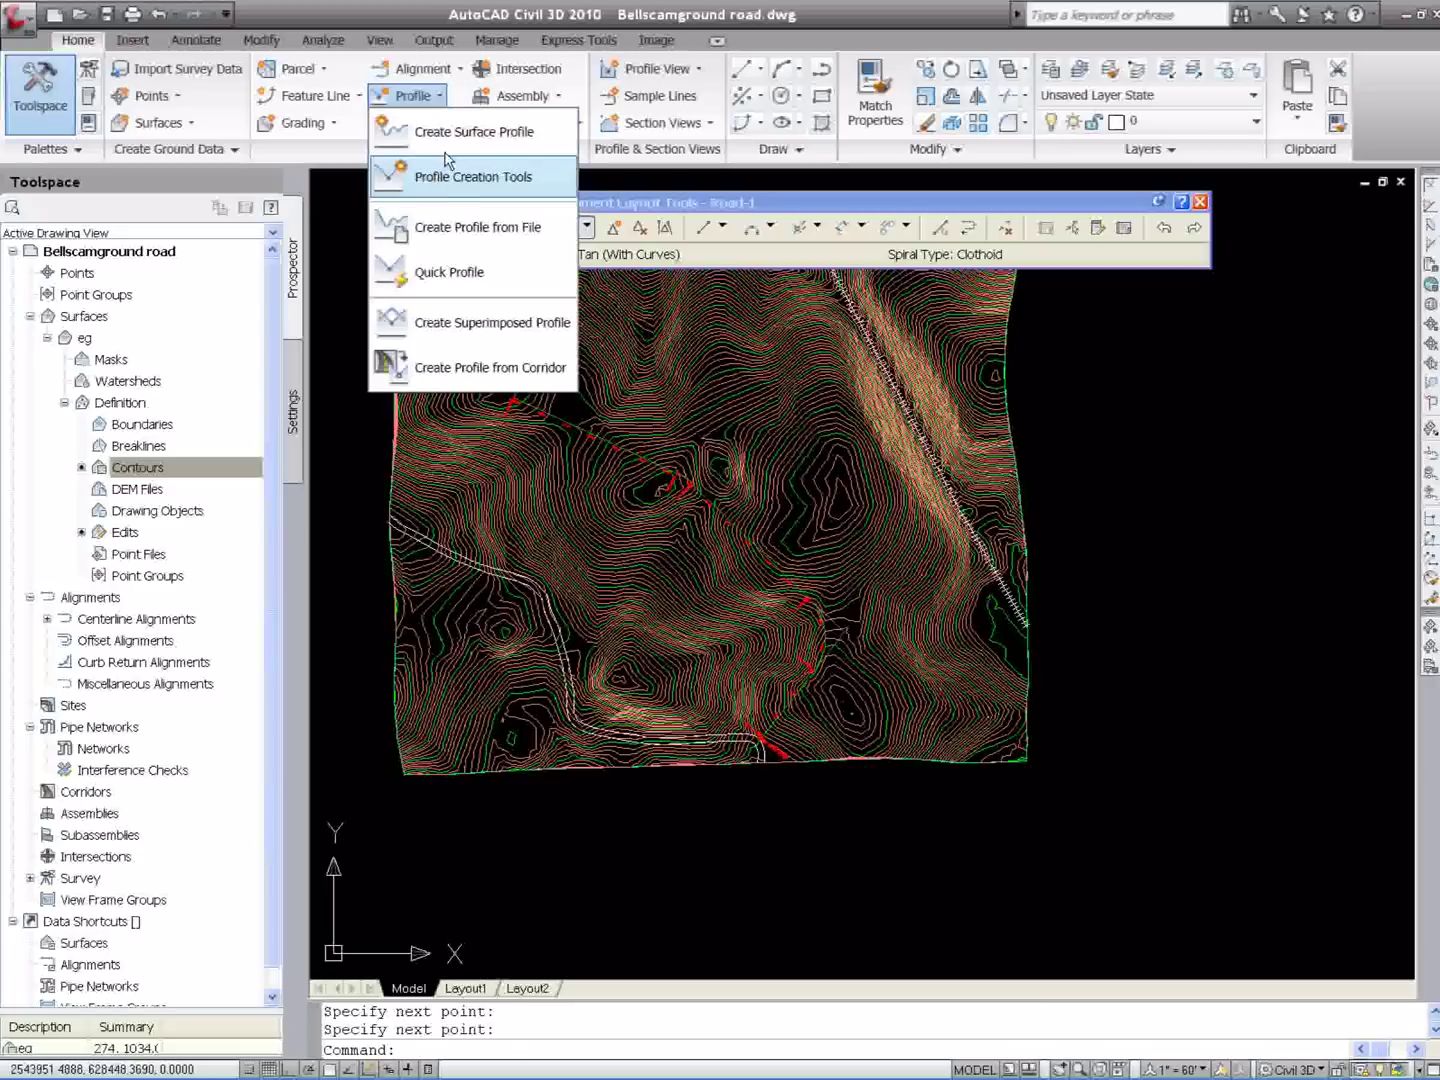
click(453, 136)
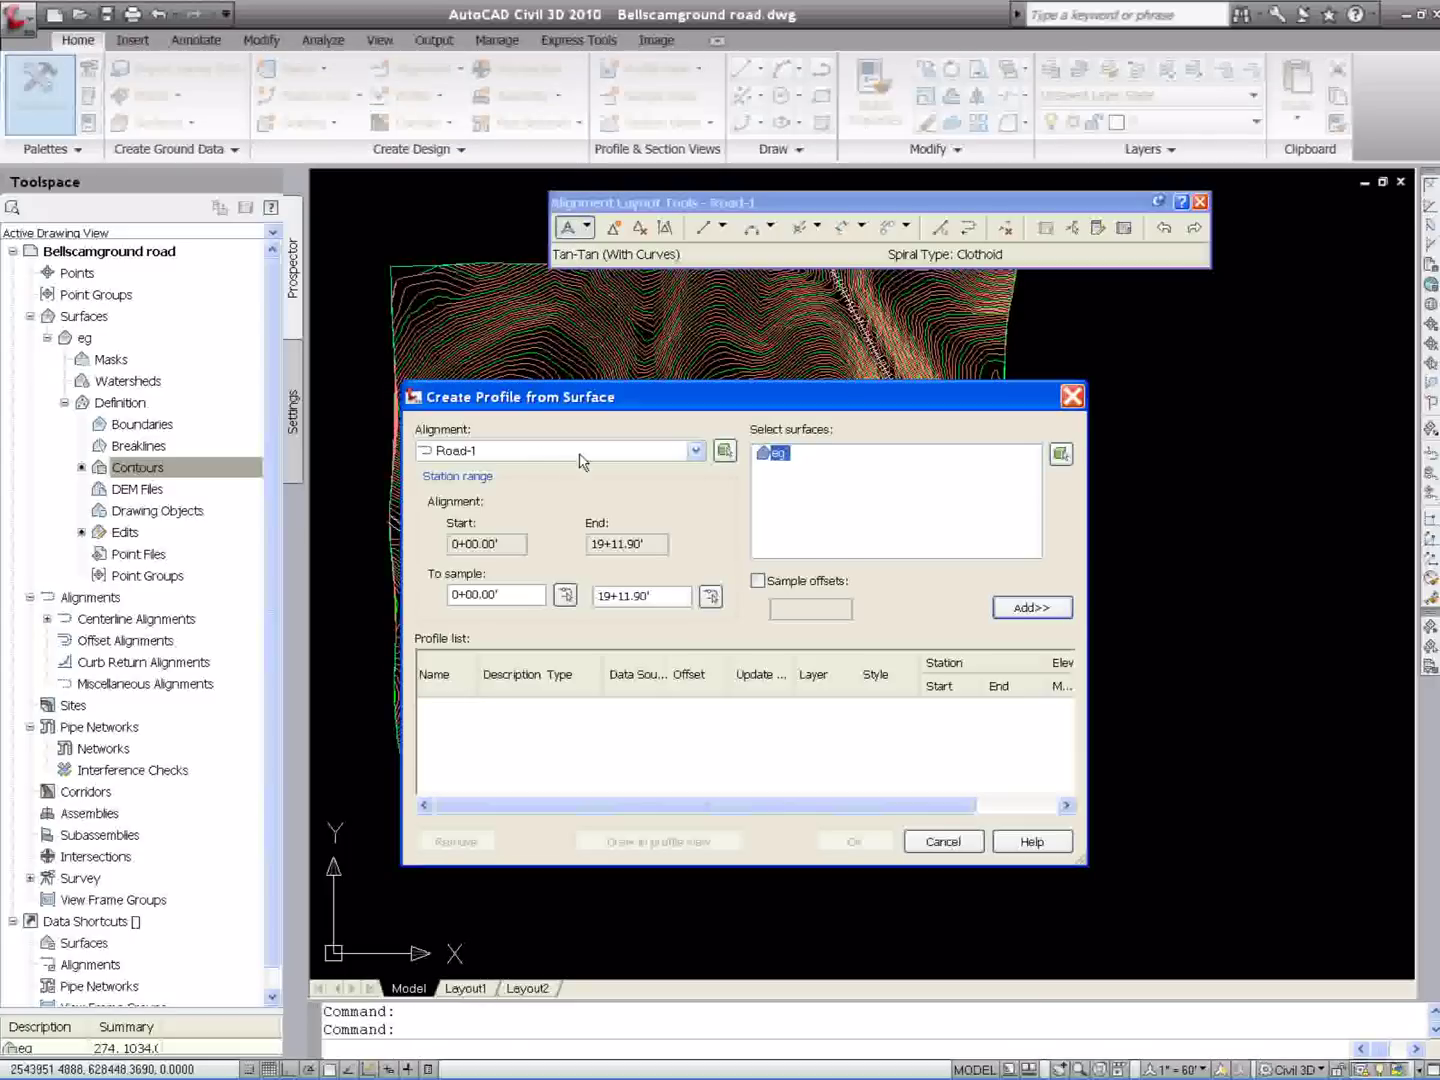
click(1030, 608)
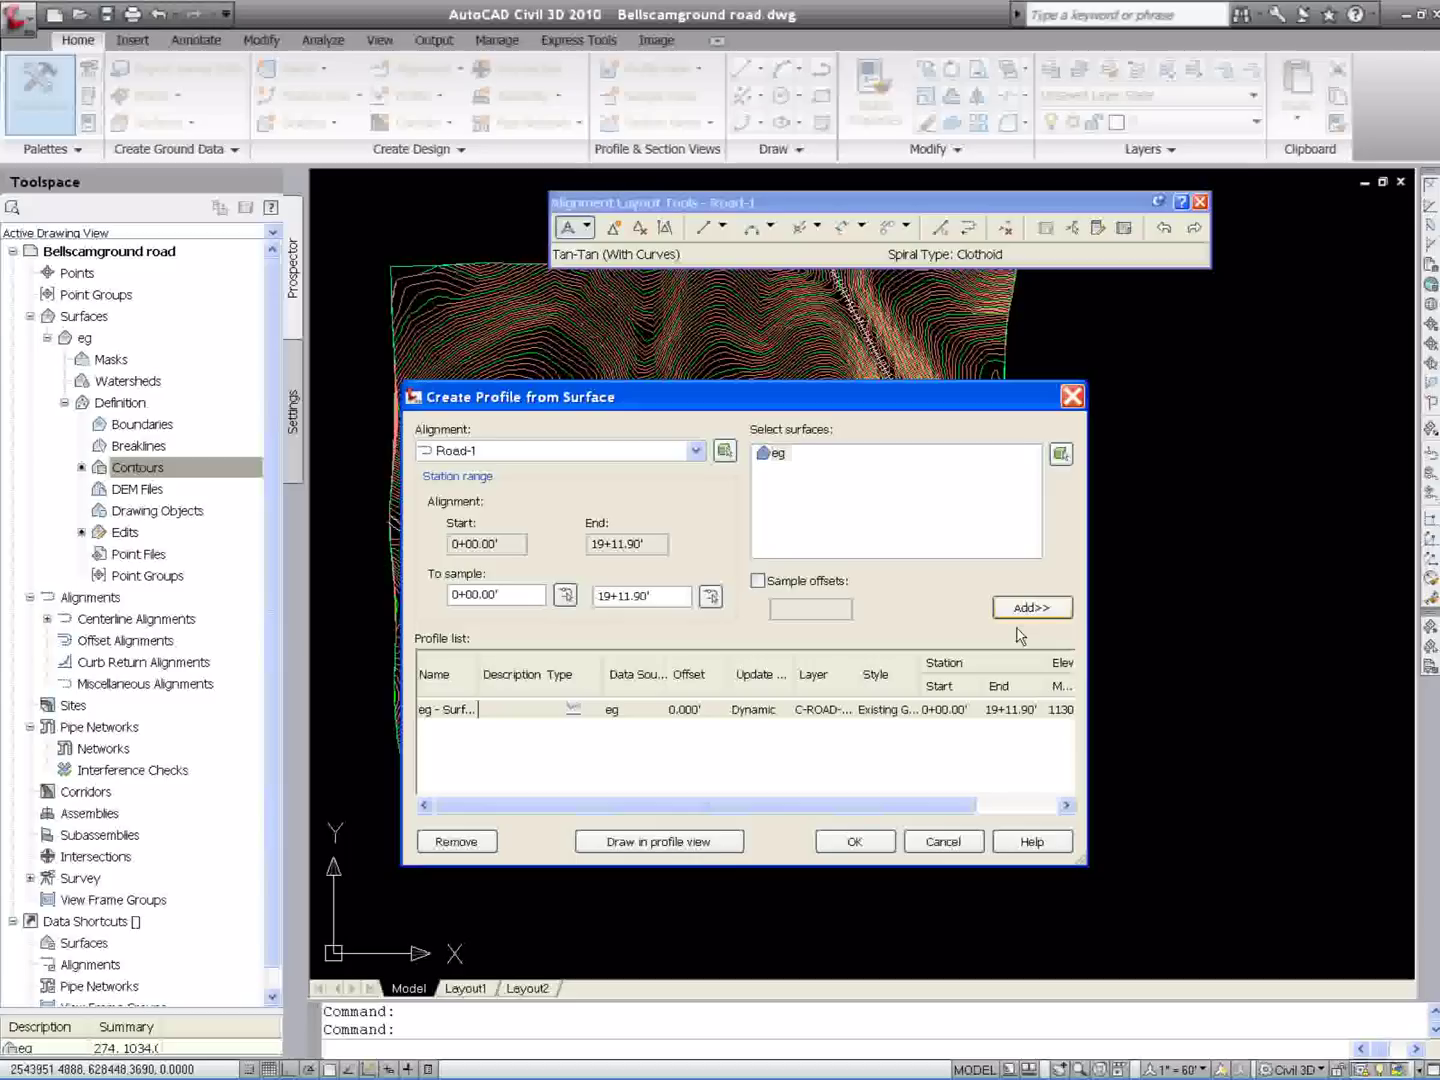
click(669, 851)
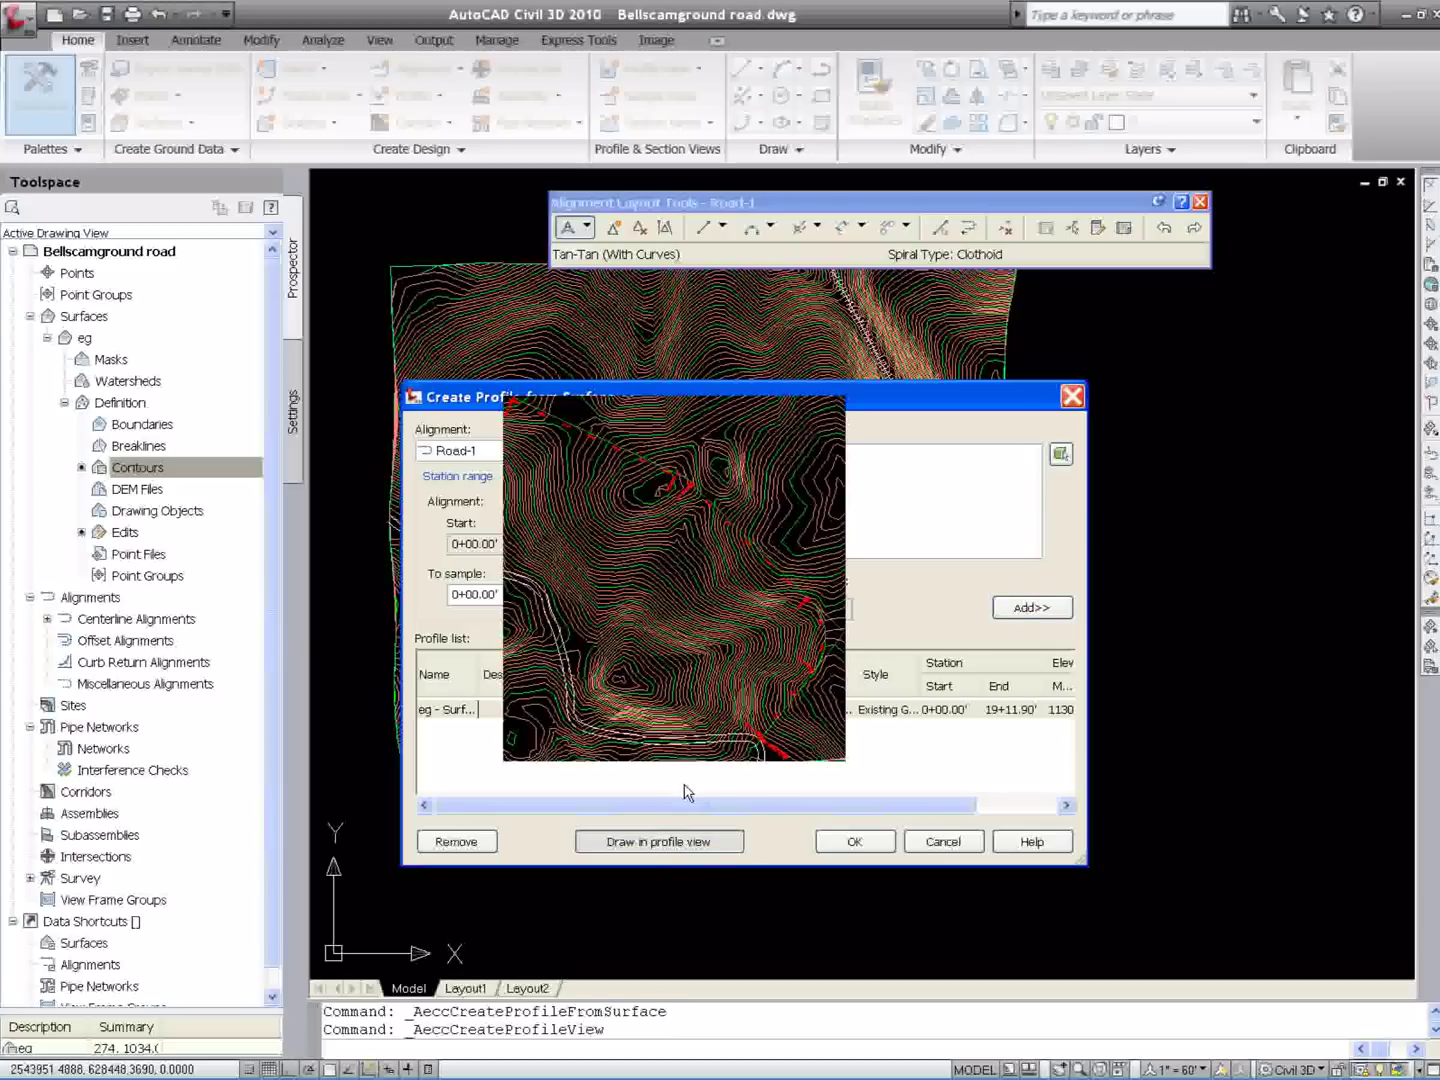
Name the profile view 'eg' and place it to the right of the terrain
drag(795, 500, 562, 490)
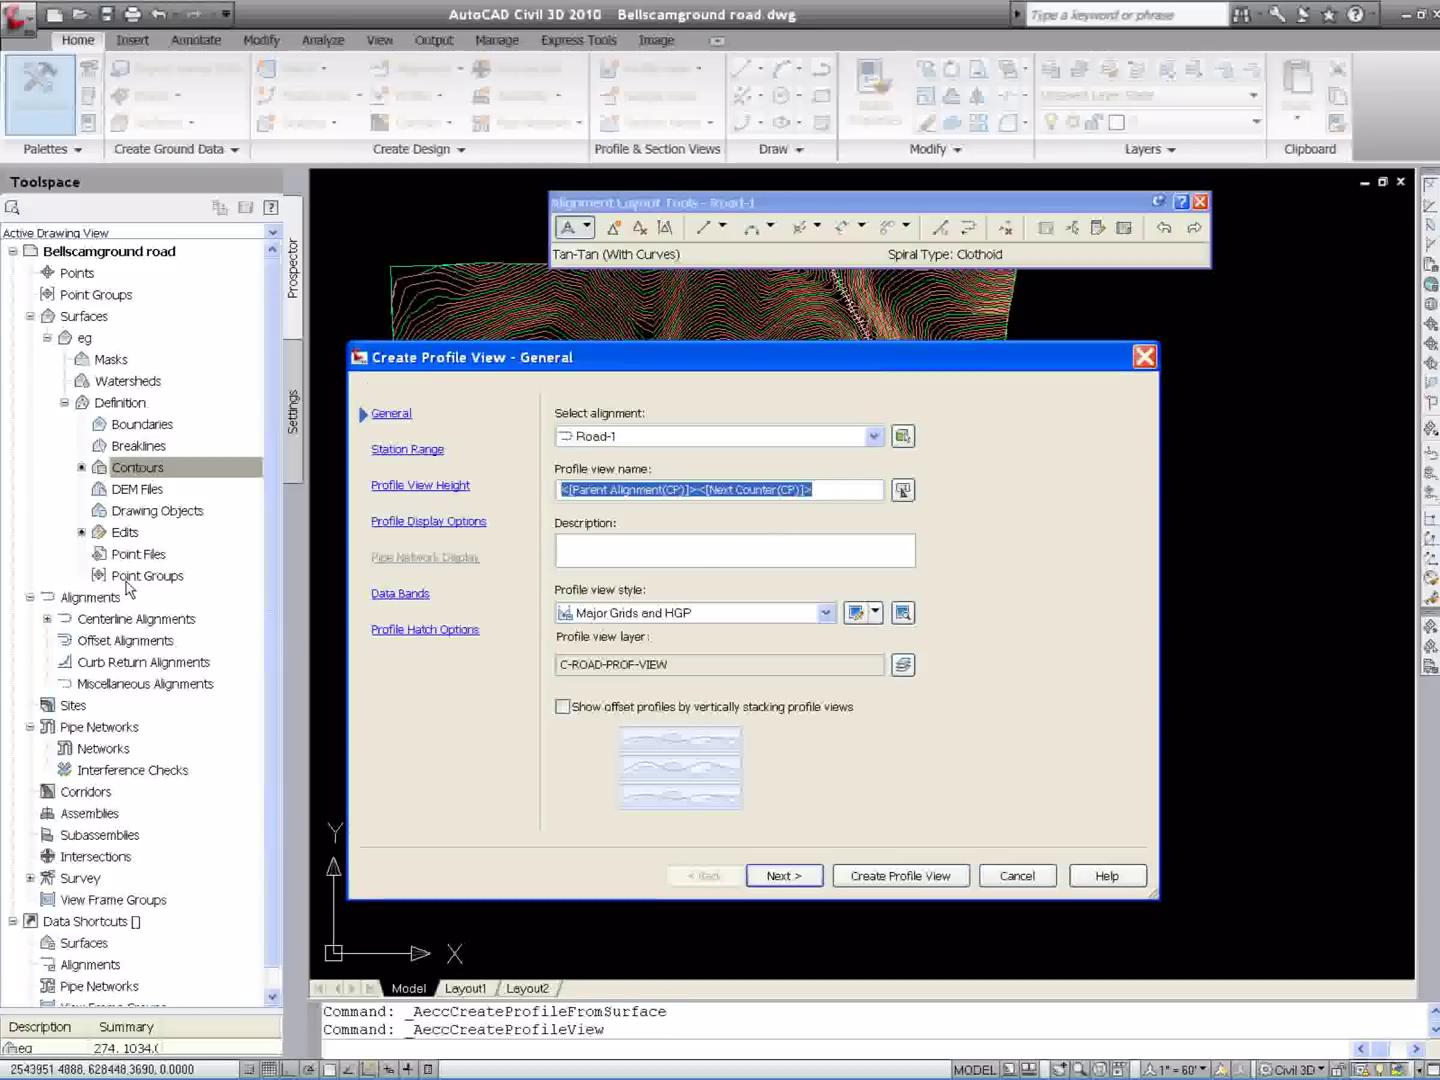
text(eg)
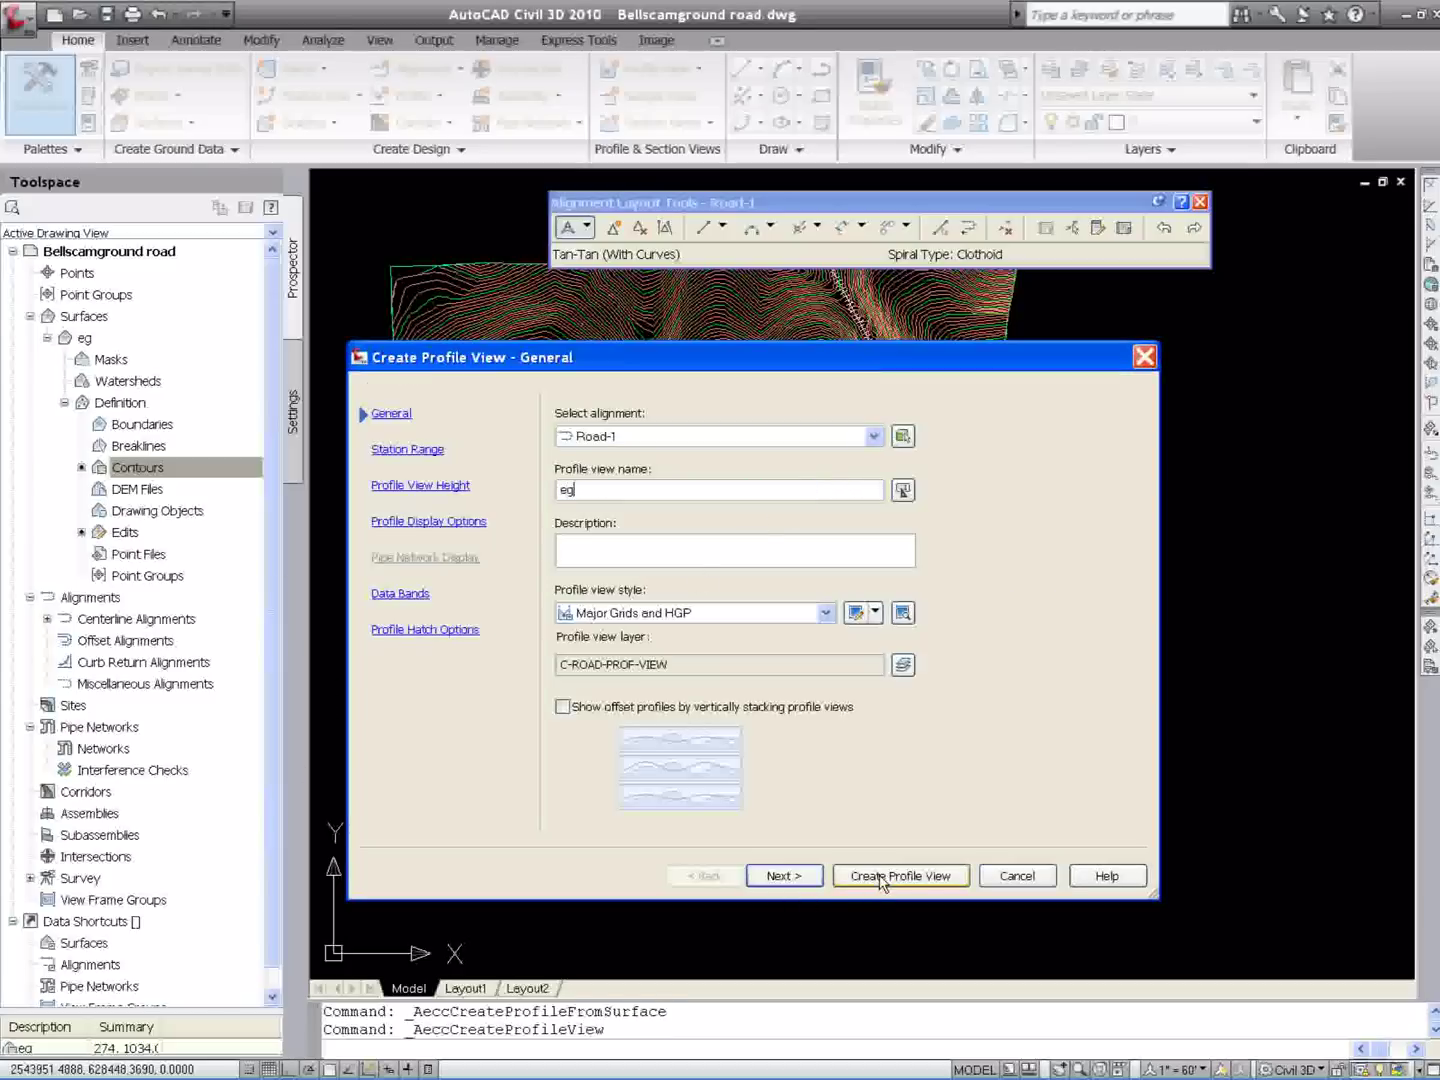
click(862, 876)
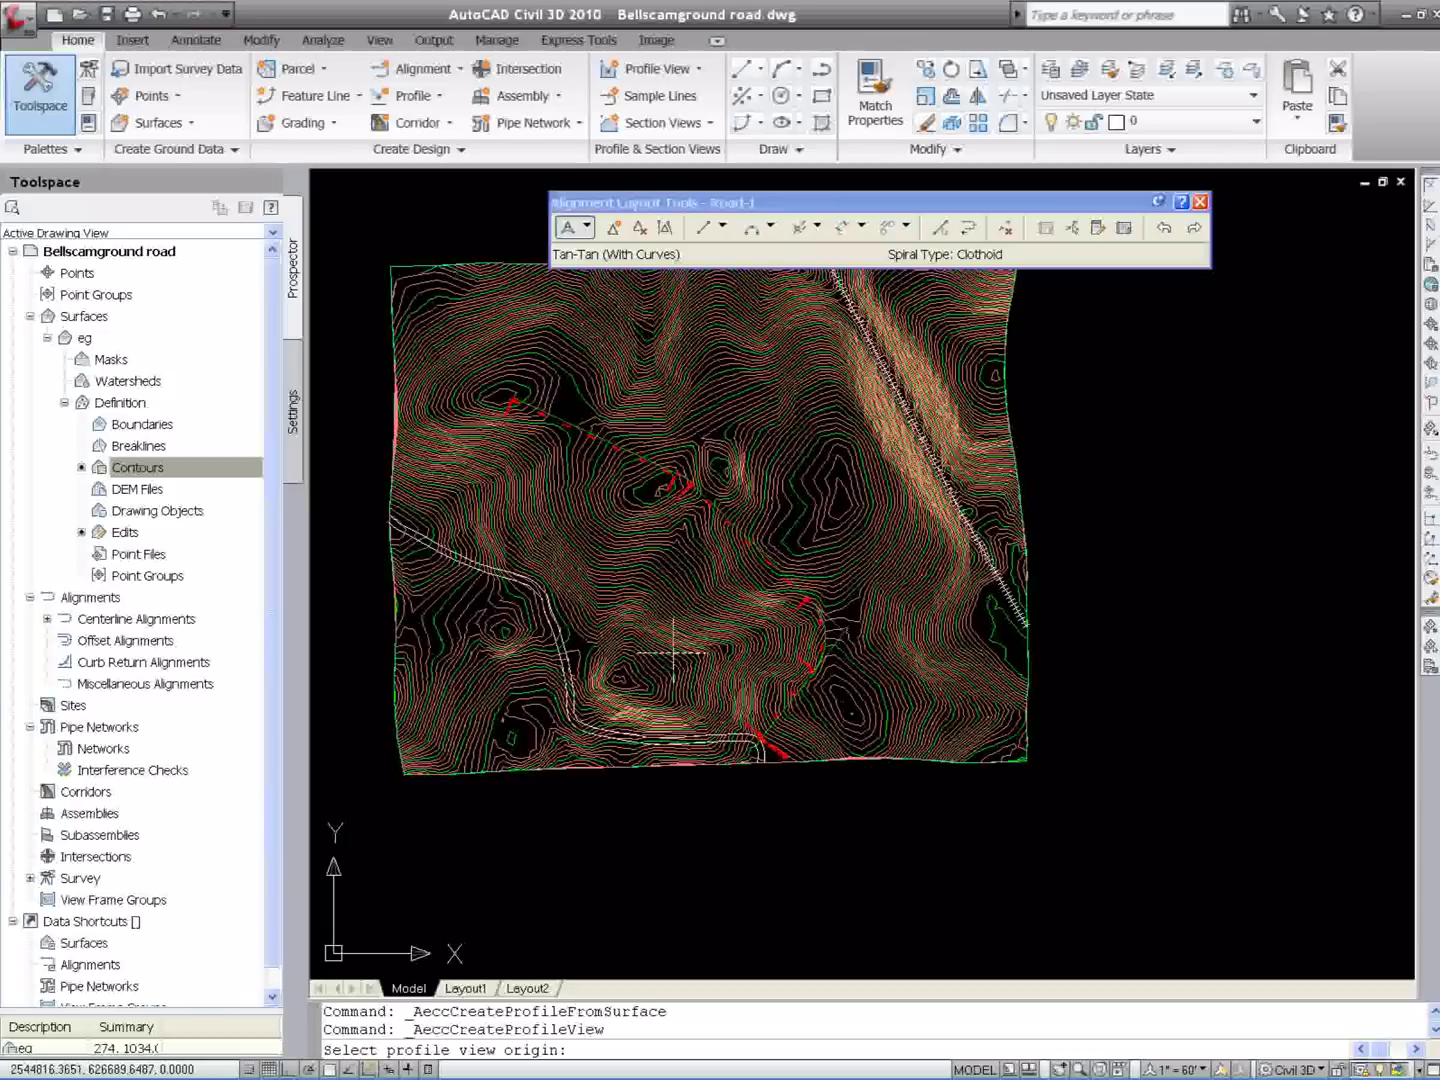
click(1095, 651)
scroll(1103, 647, down, 4)
scroll(1001, 610, up, 3)
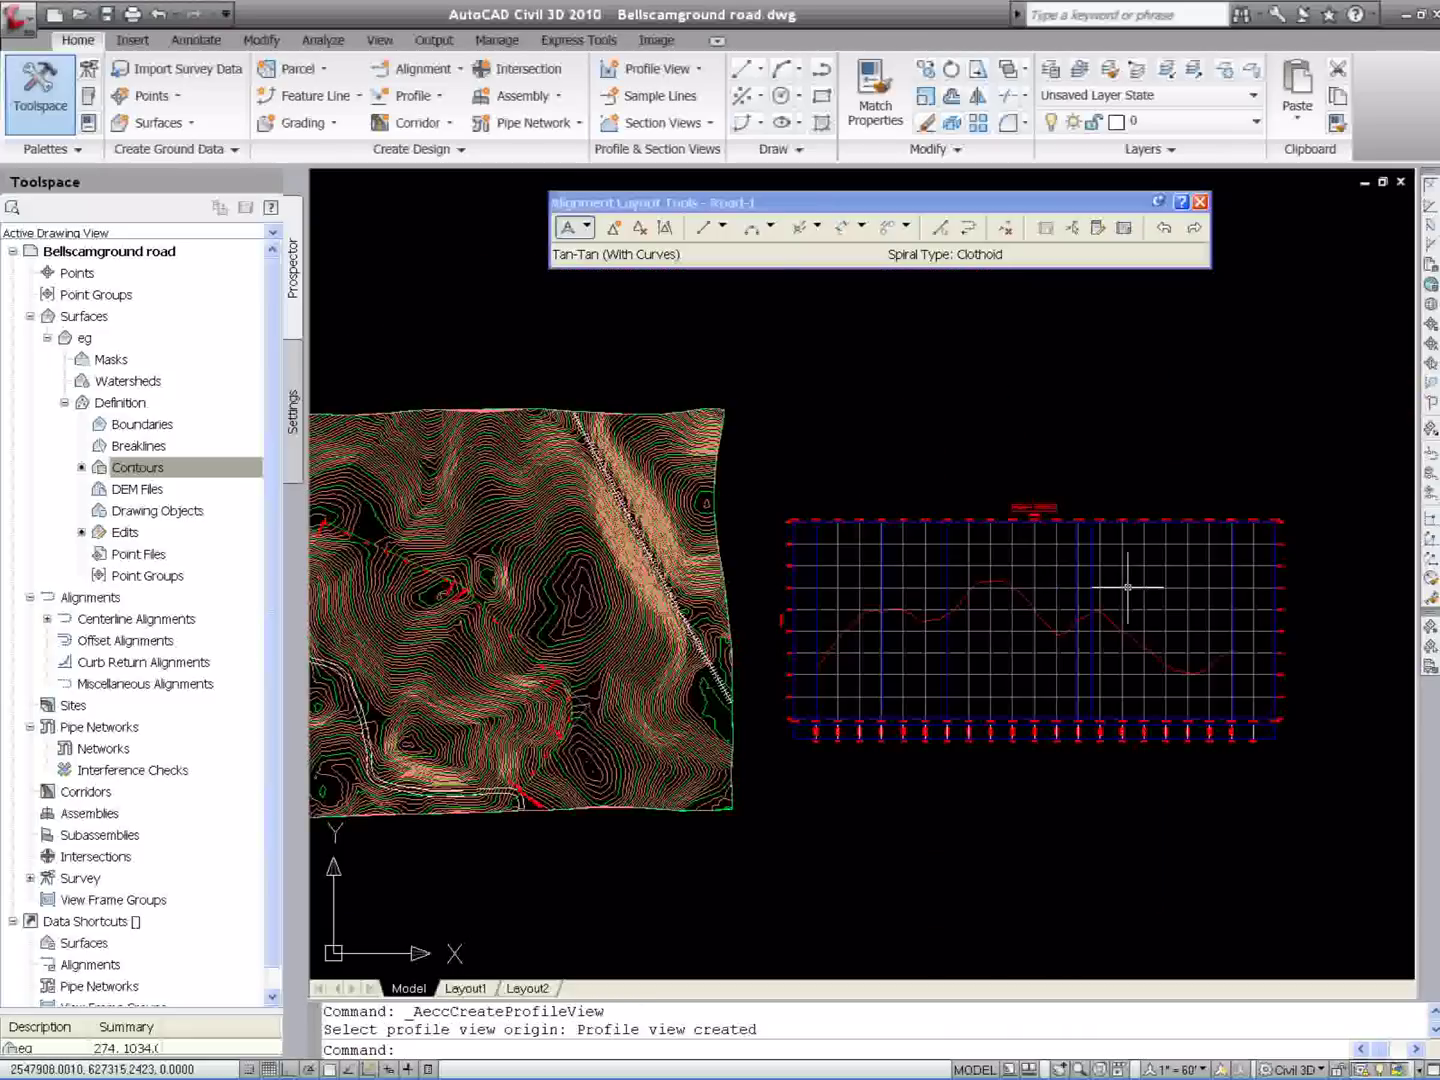
Start a new Road-1 design profile named 'pro' in the eg profile view
click(419, 95)
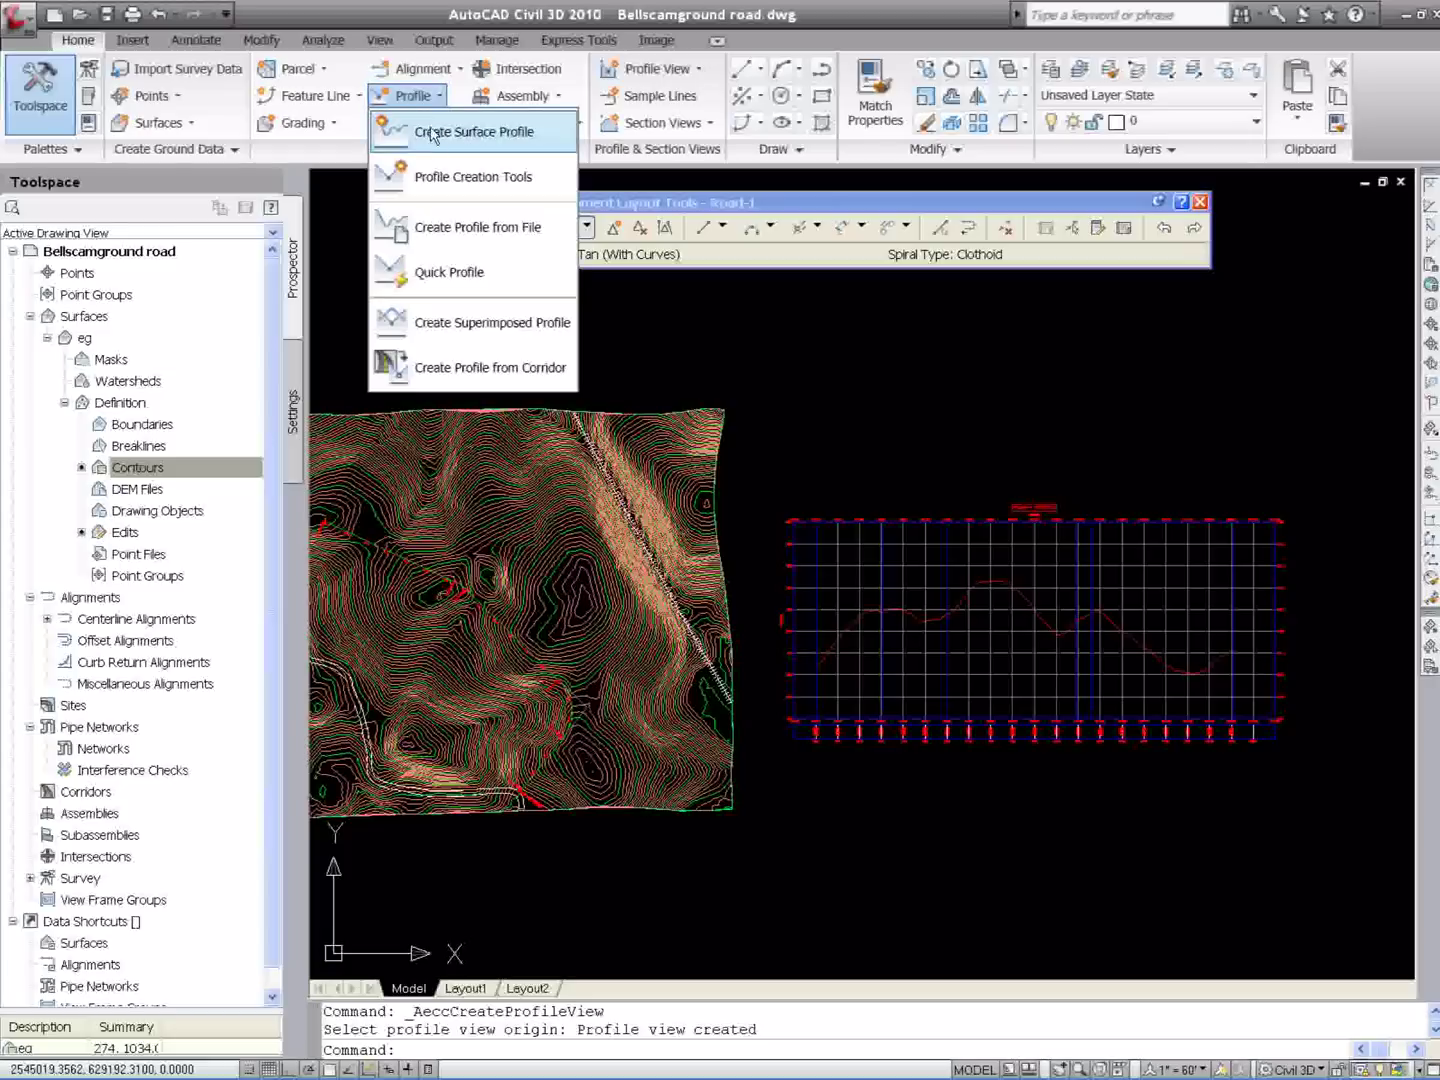
click(440, 180)
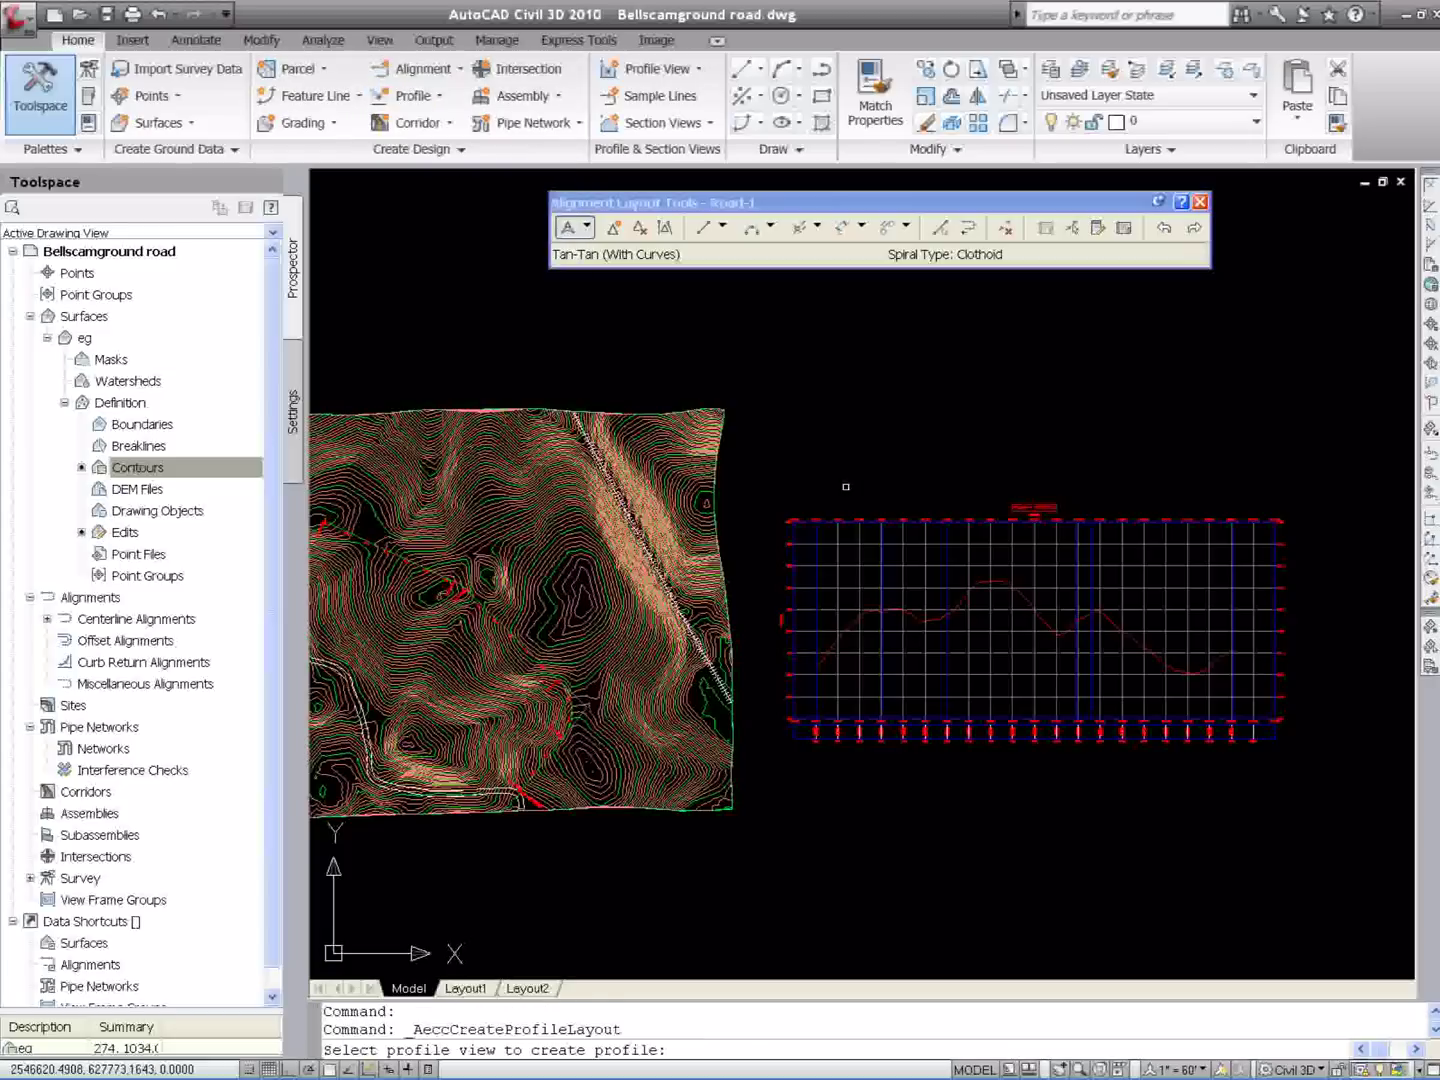
click(872, 588)
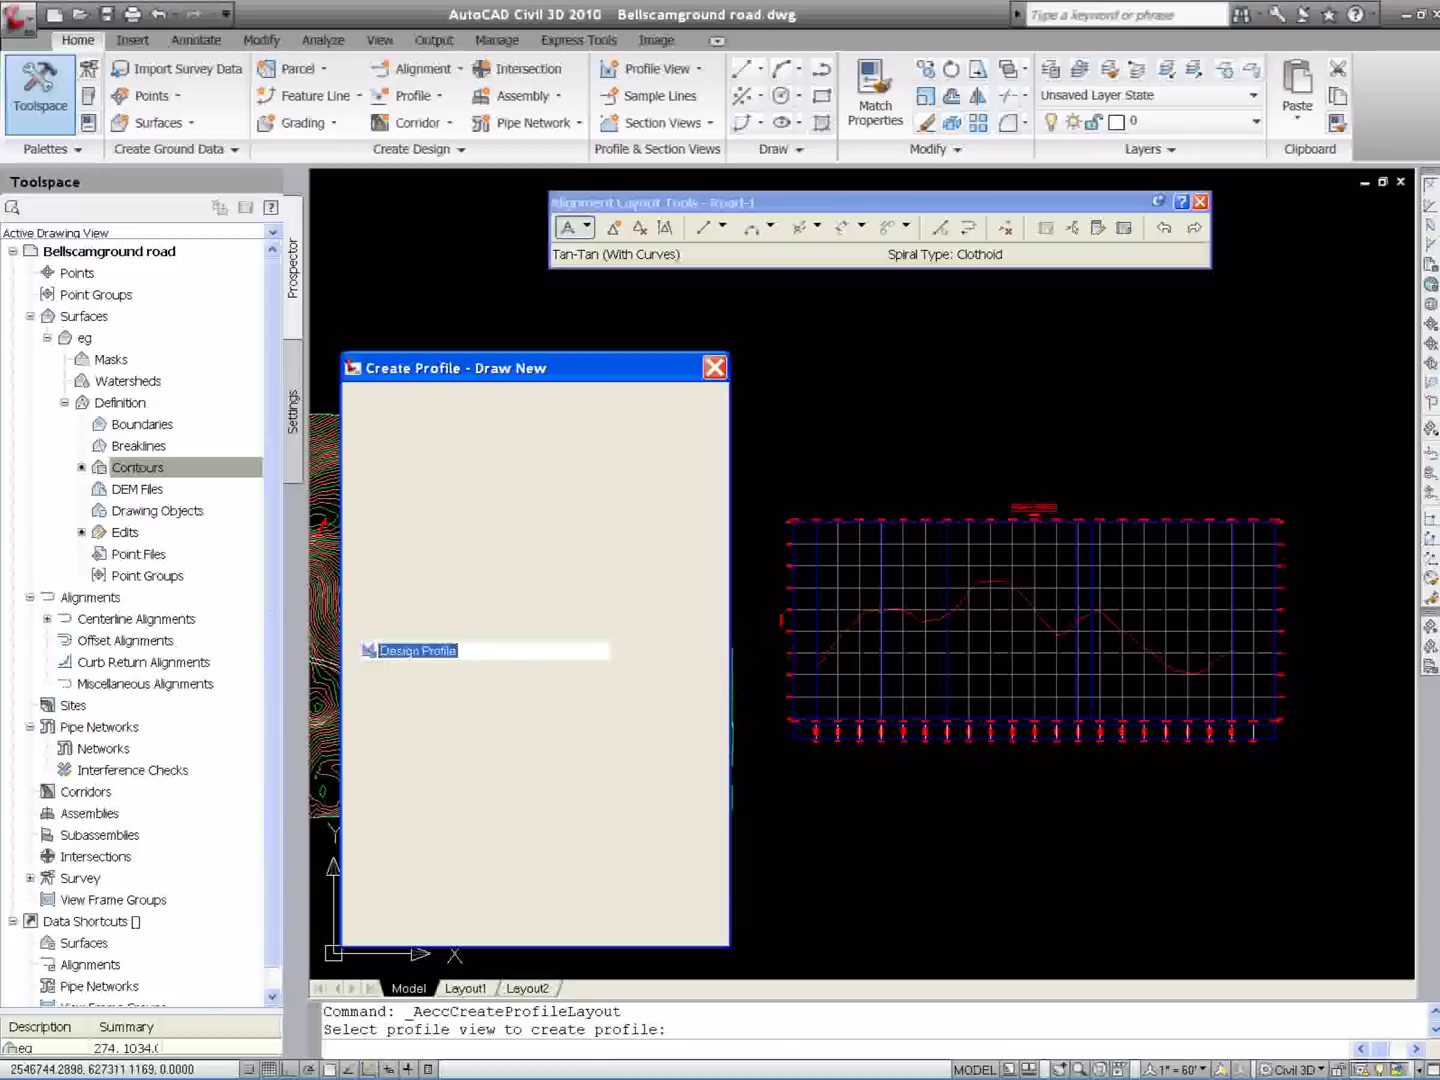
click(601, 470)
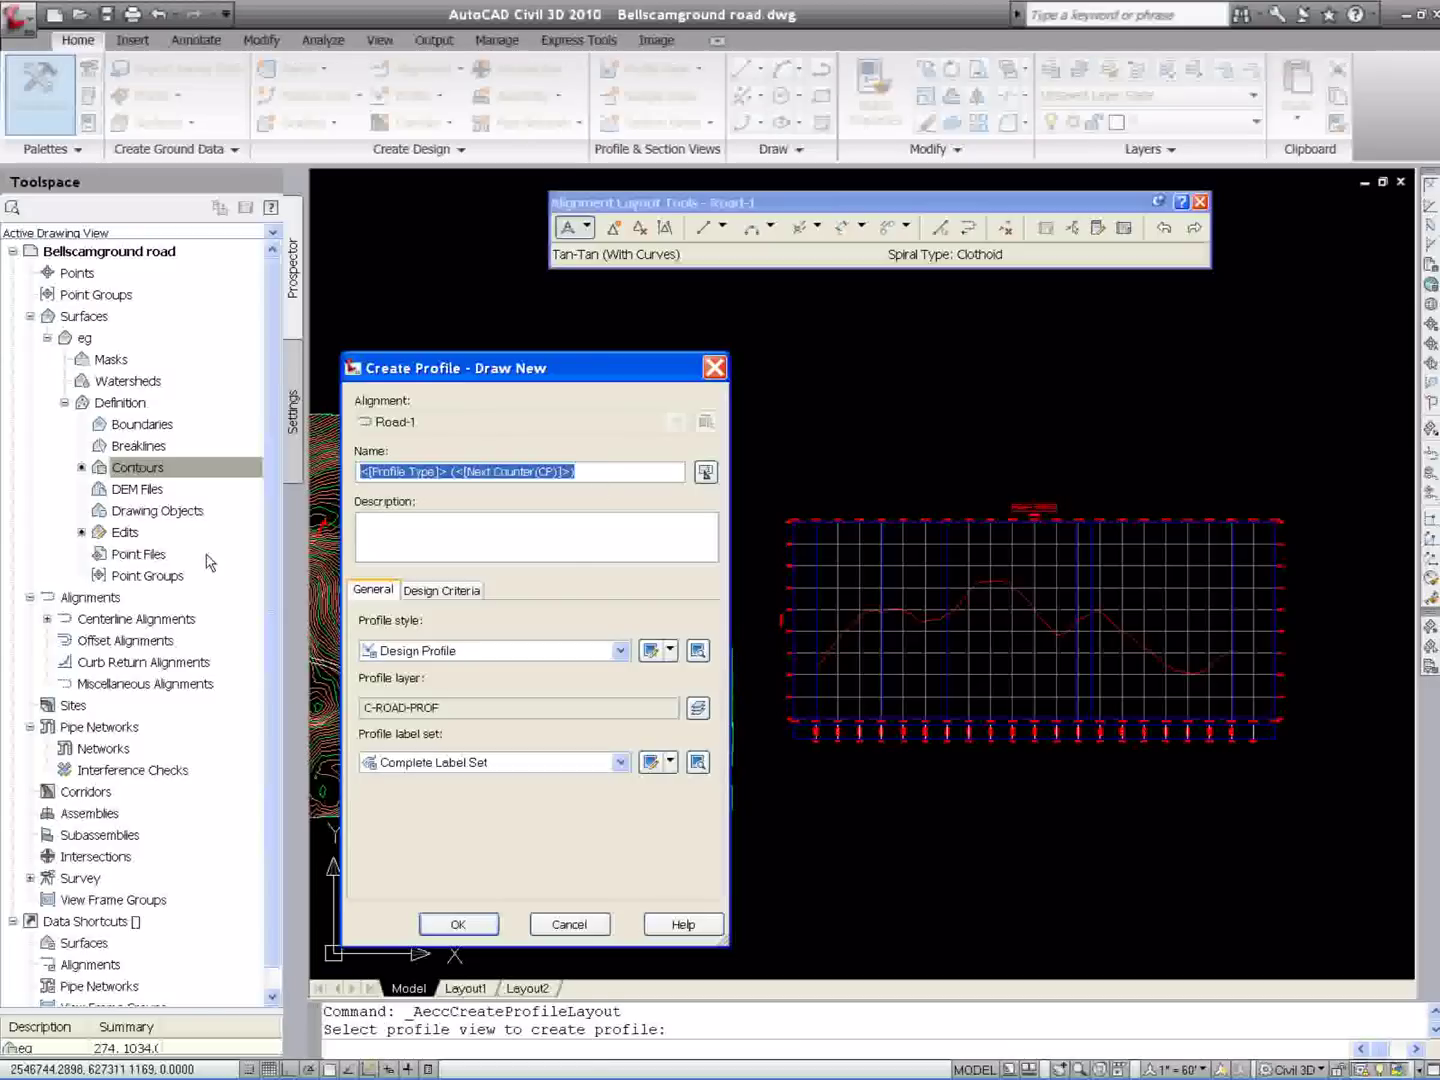
text(pro)
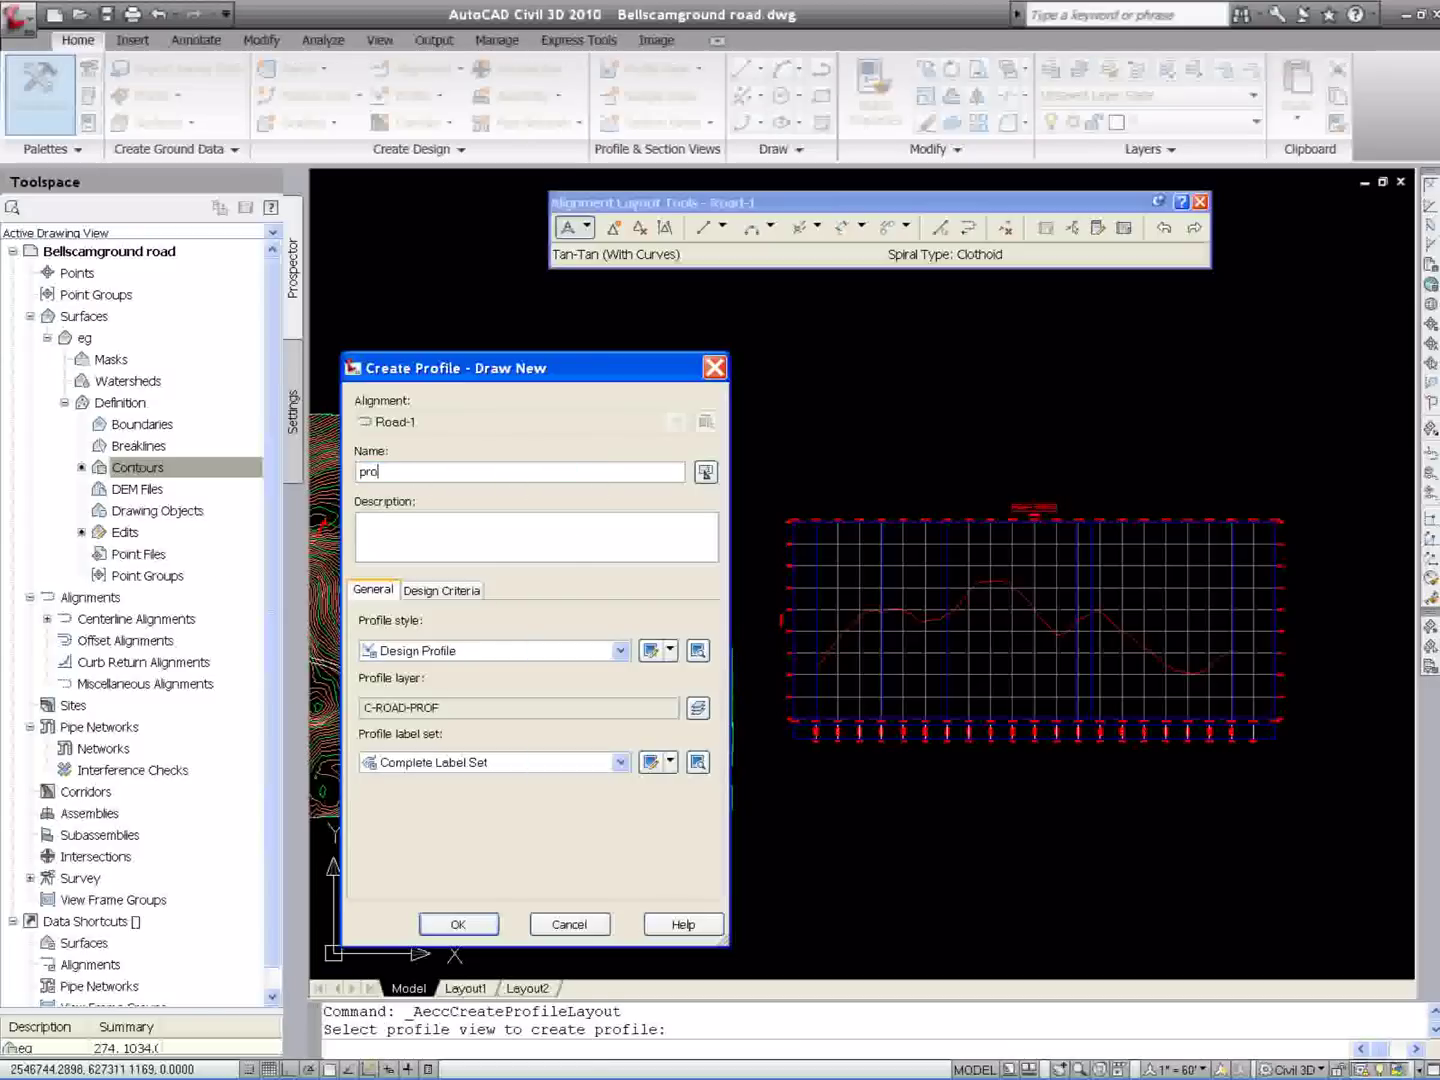
click(459, 923)
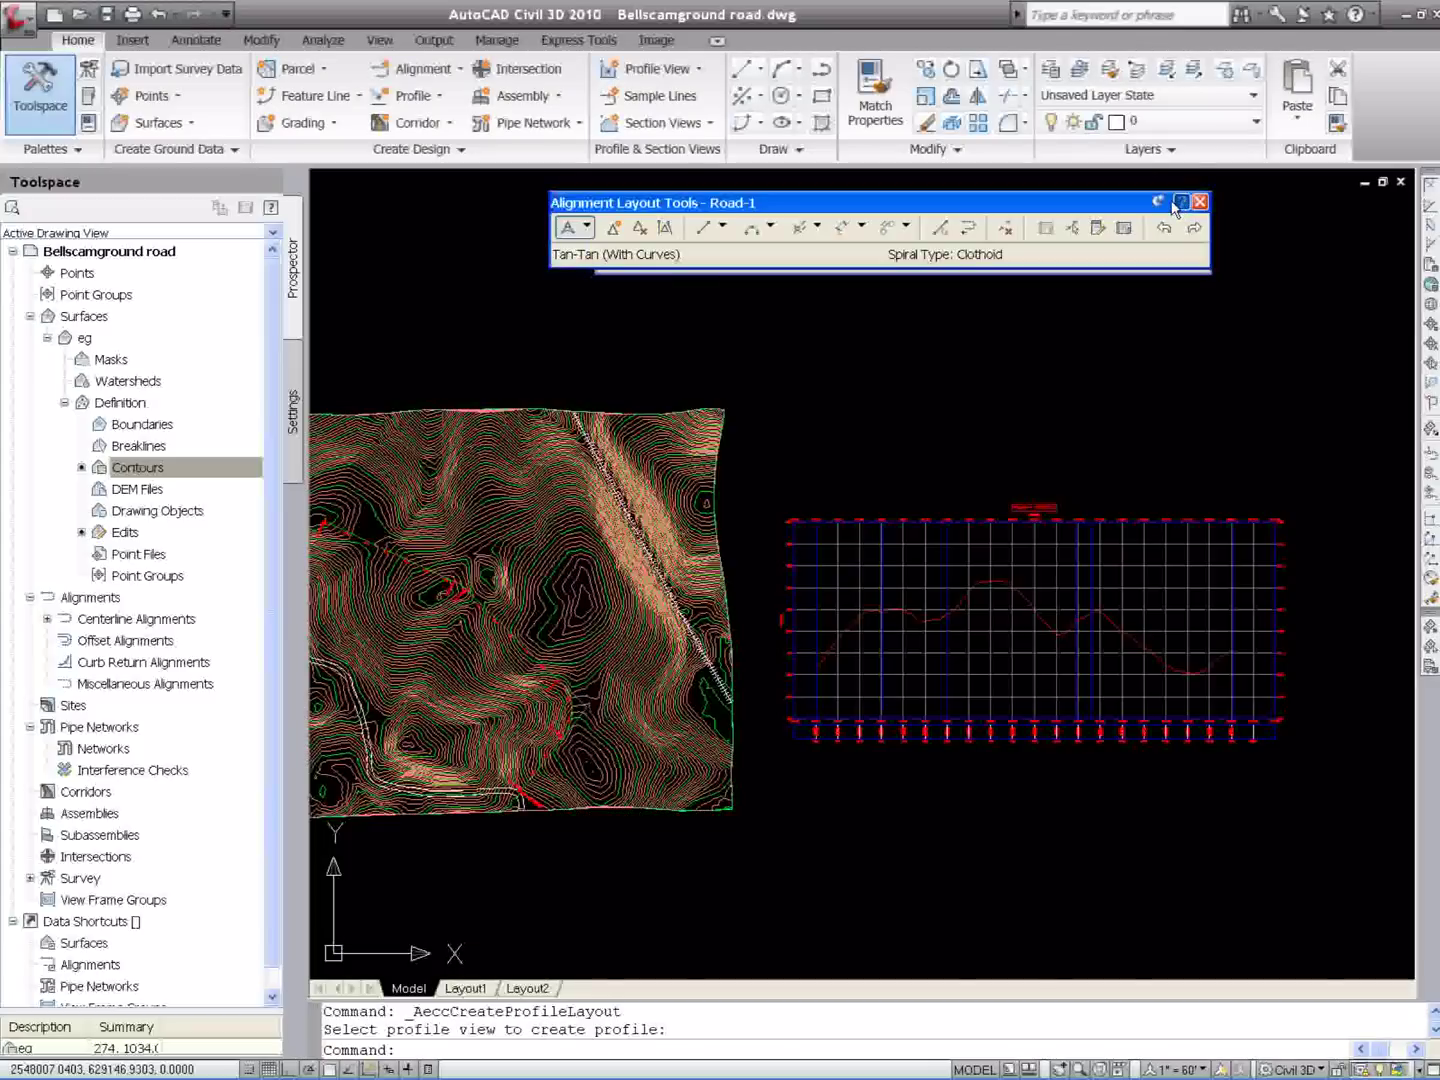
Switch the Profile Layout Tools to Draw Tangents With Curves
key(Escape)
key(Escape)
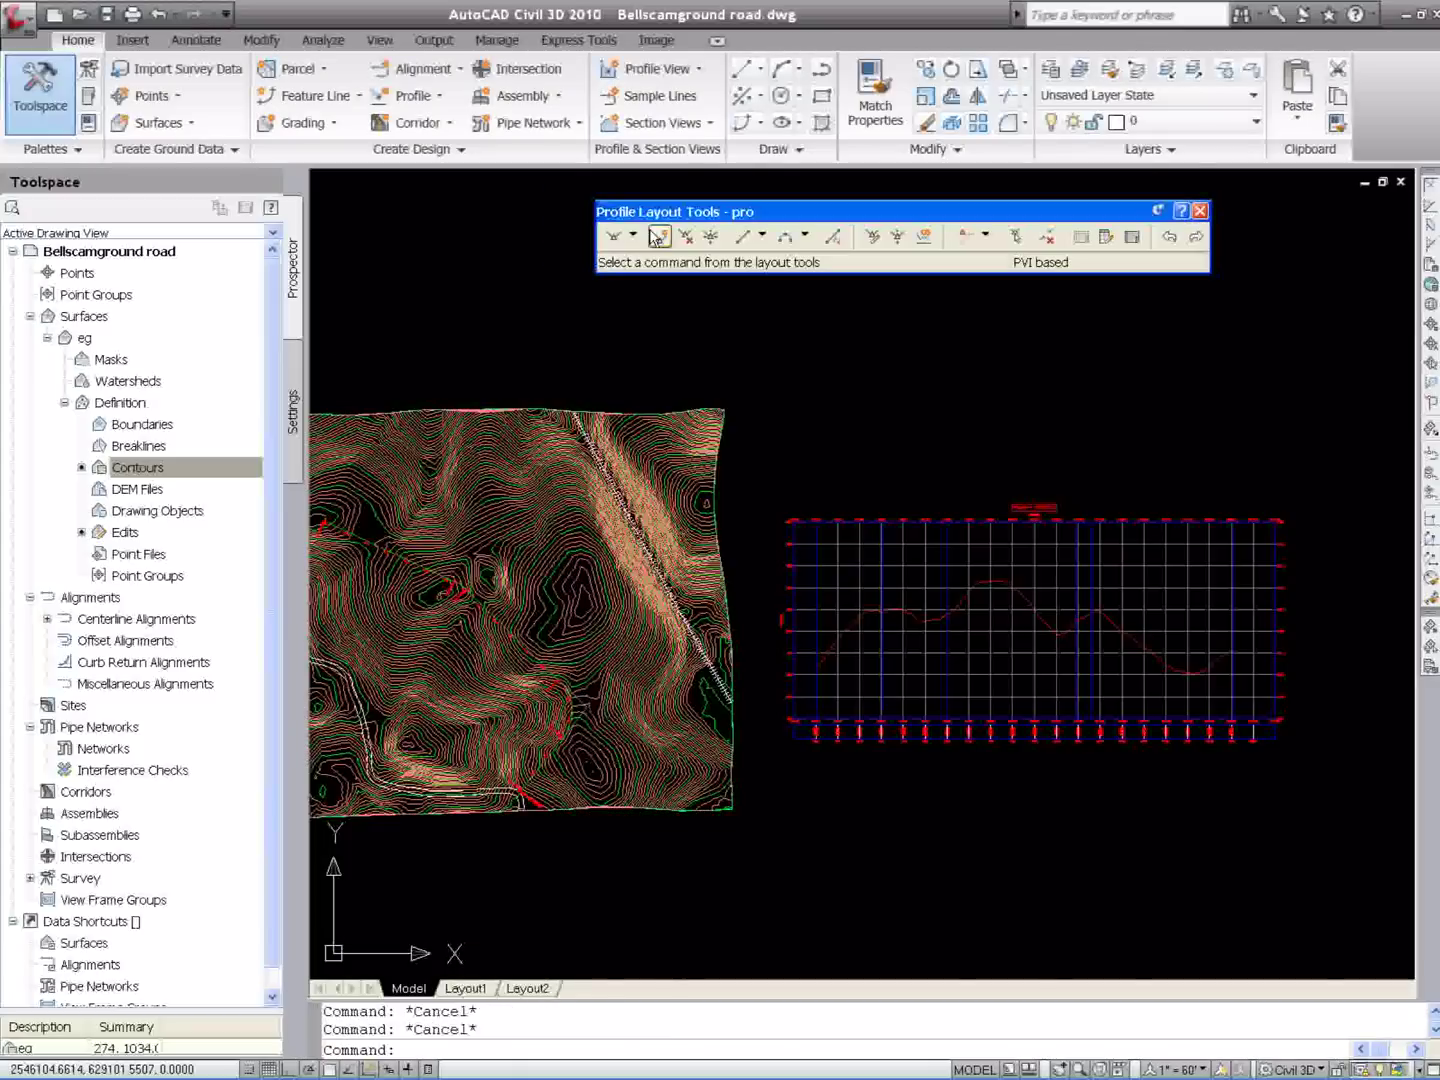
click(635, 237)
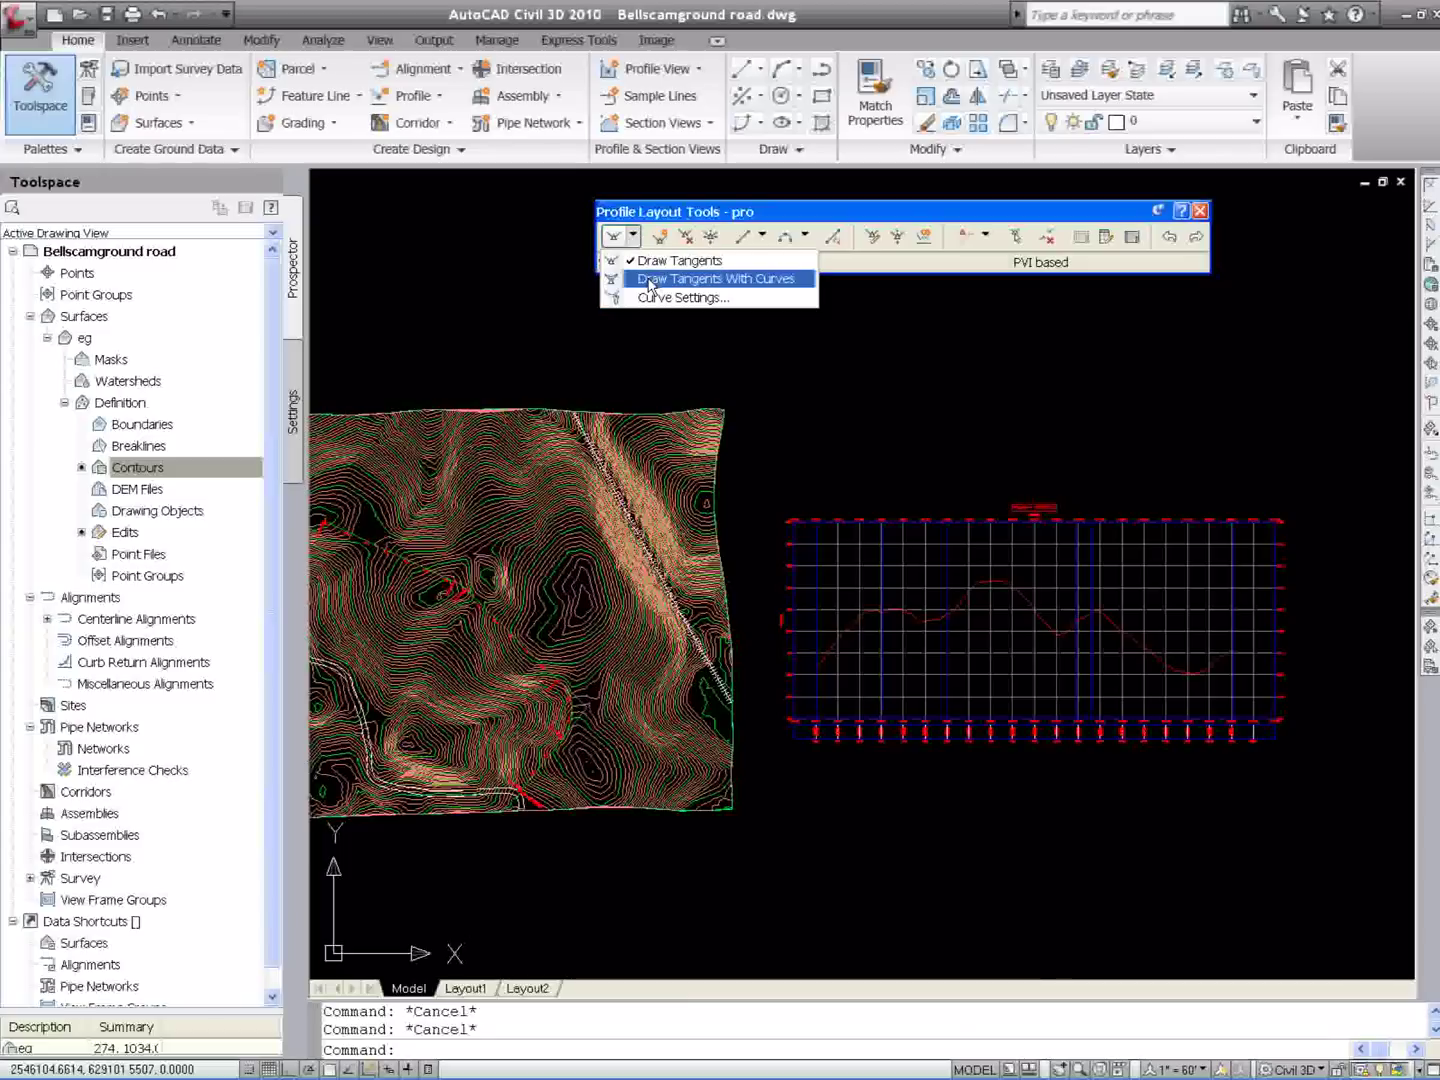
click(651, 279)
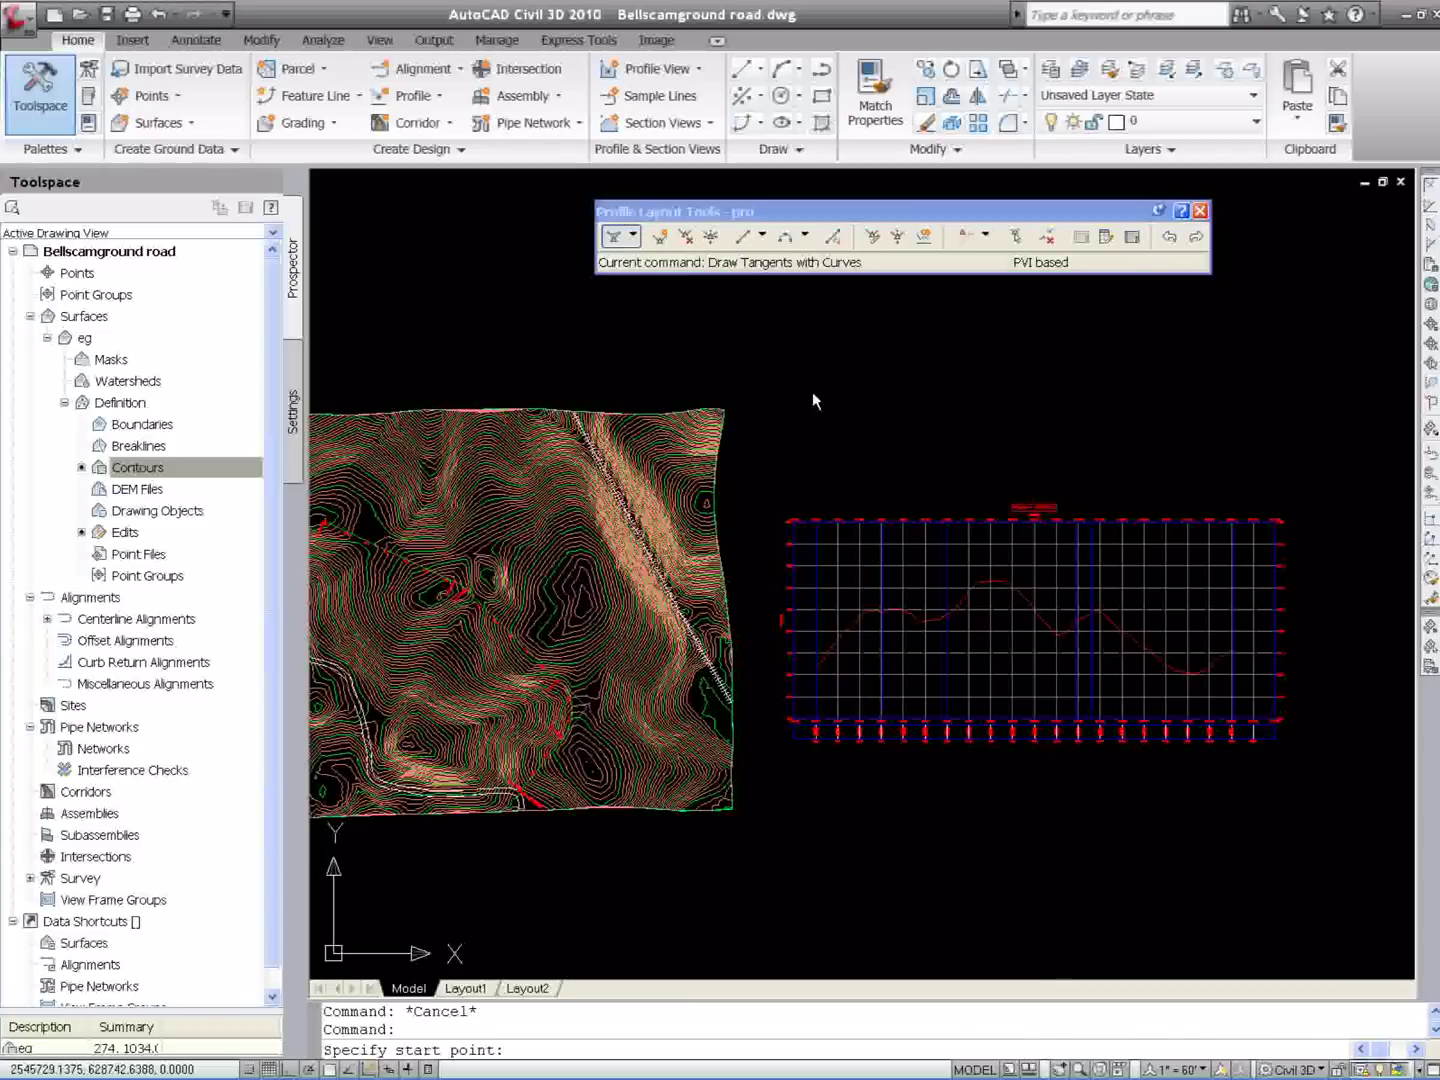
scroll(810, 676, up, 1)
scroll(810, 675, up, 1)
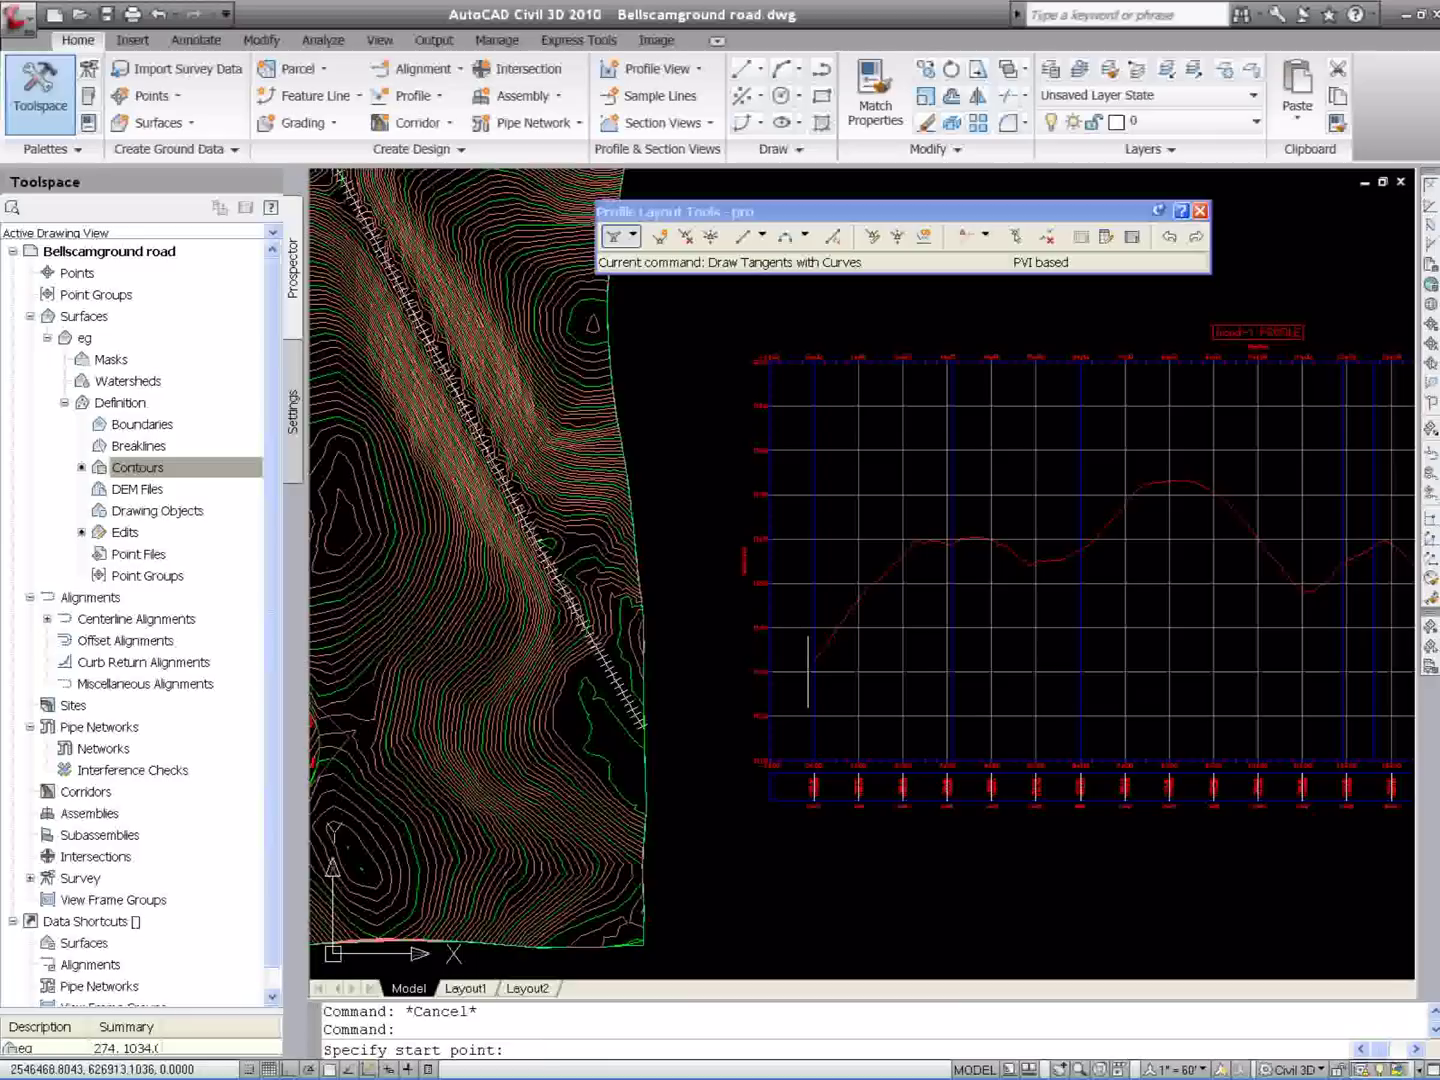
scroll(813, 668, up, 2)
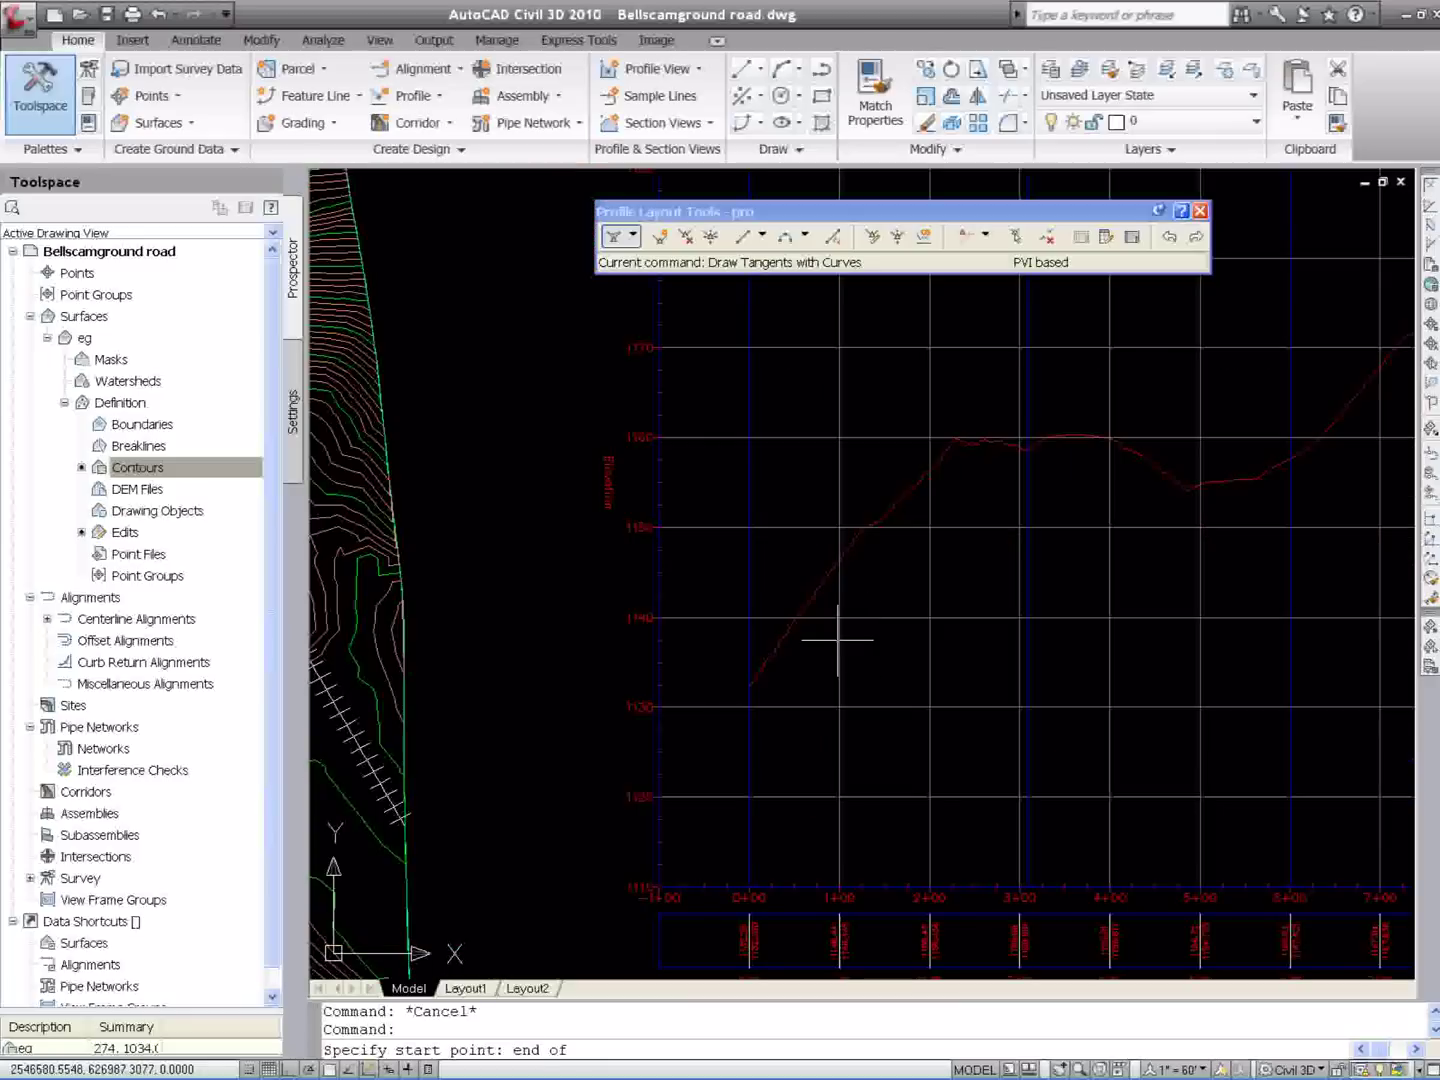
Draw the pro grade line from the ground line's left end through three PVIs to its END-snapped right end
click(750, 688)
scroll(745, 688, down, 2)
scroll(821, 604, down, 1)
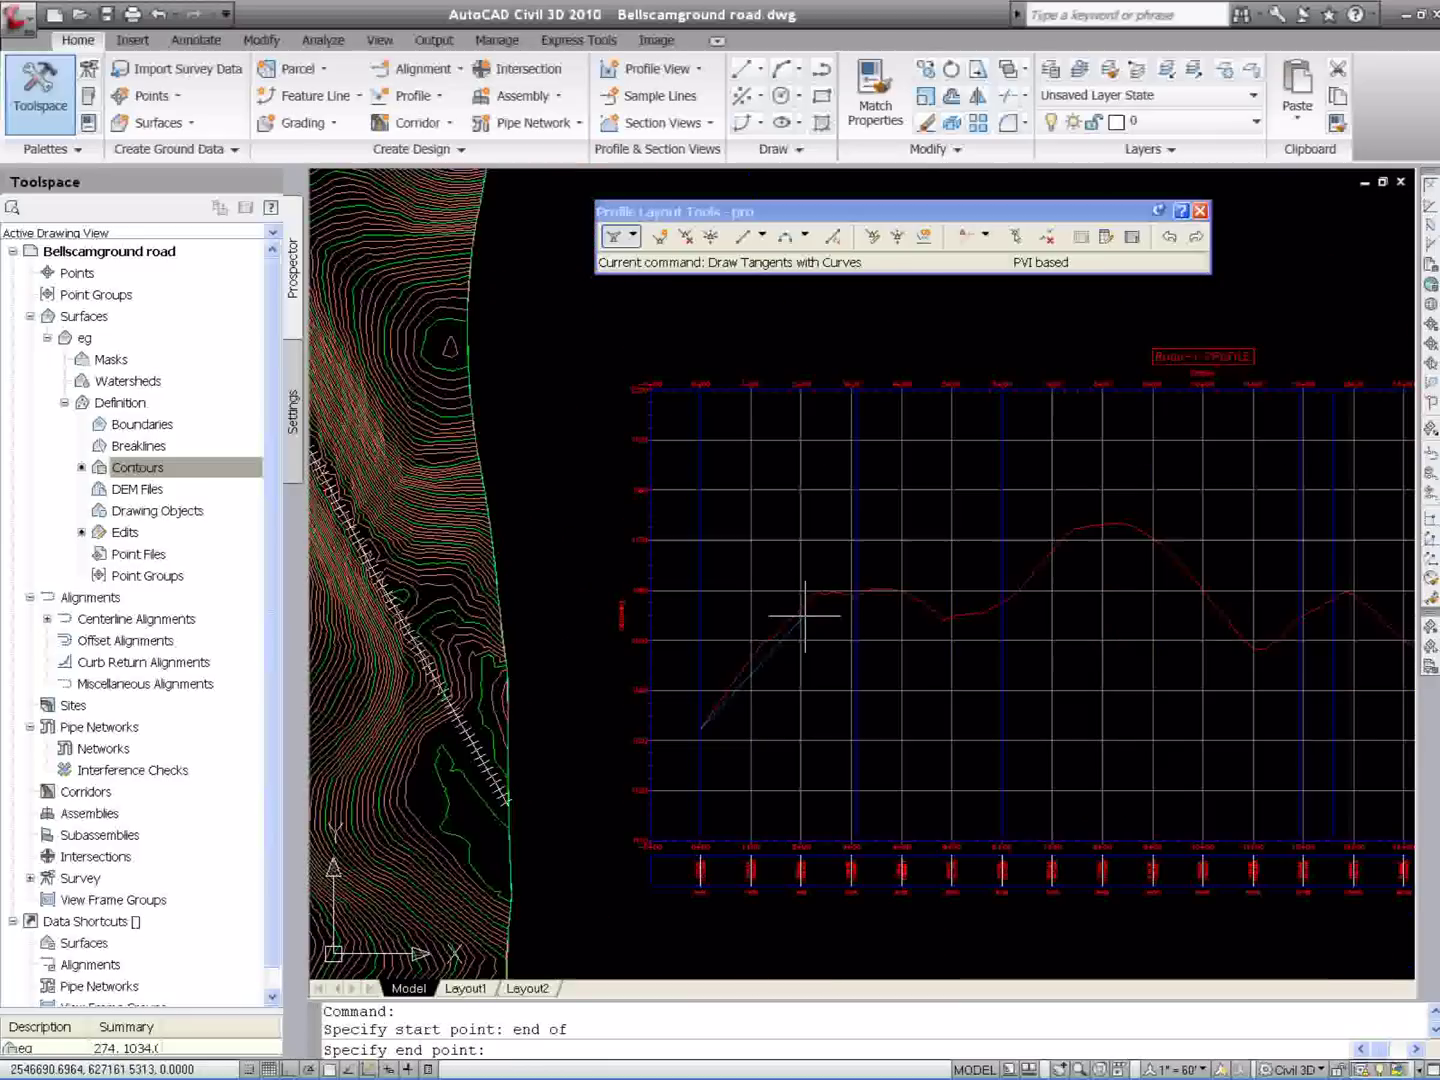
click(845, 570)
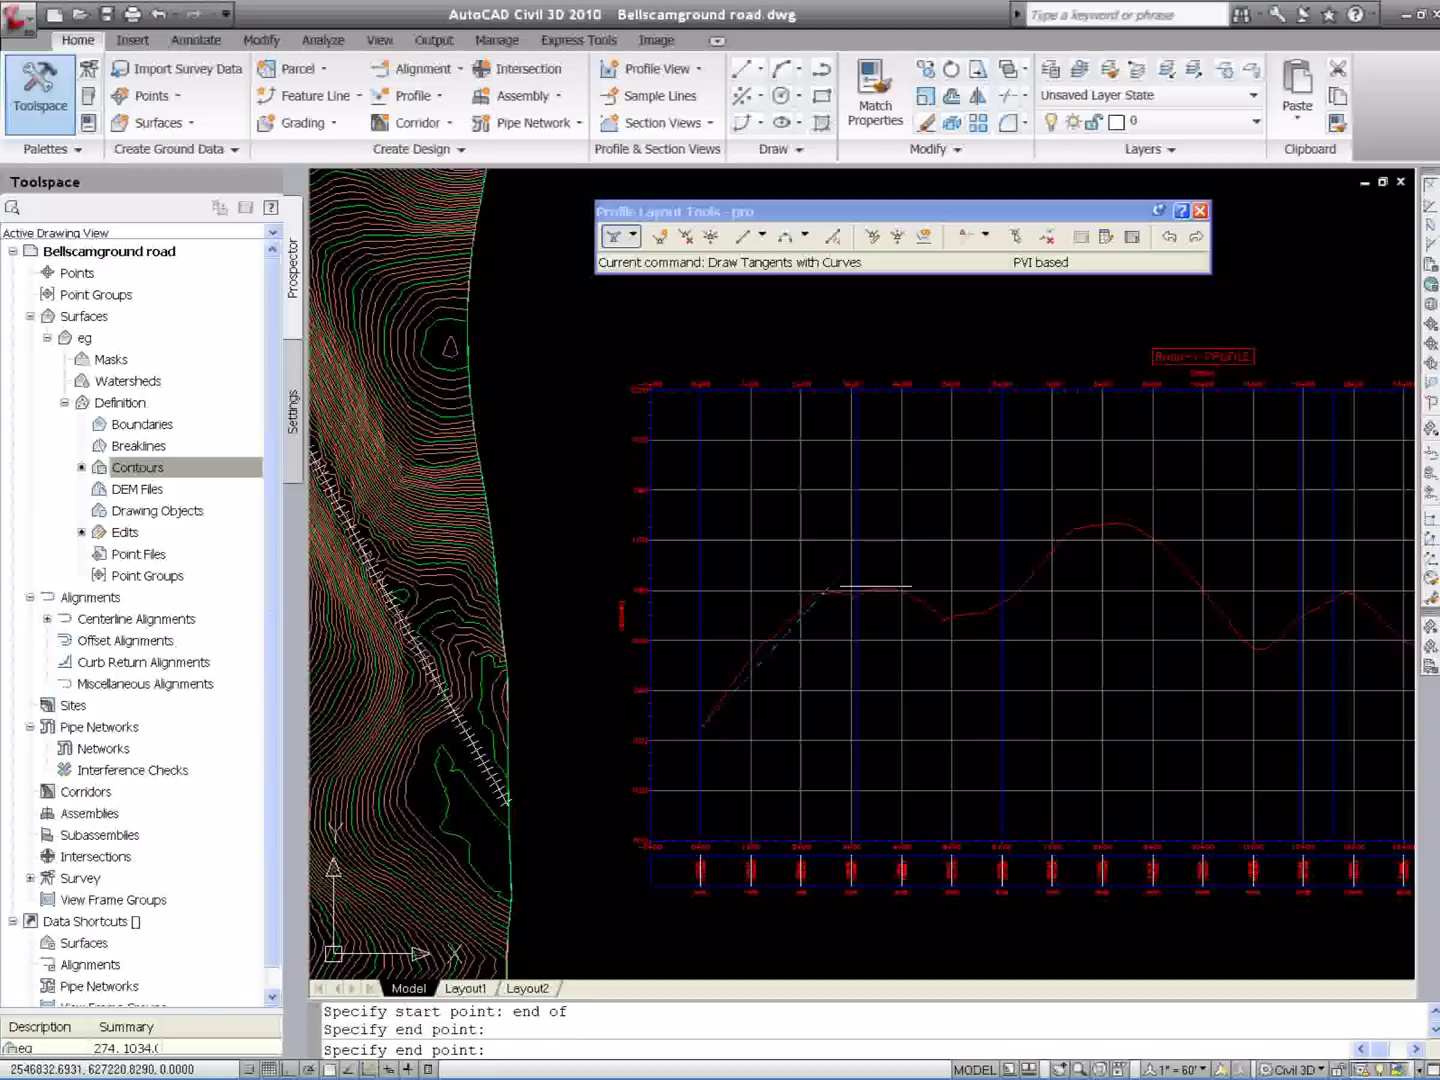
click(951, 606)
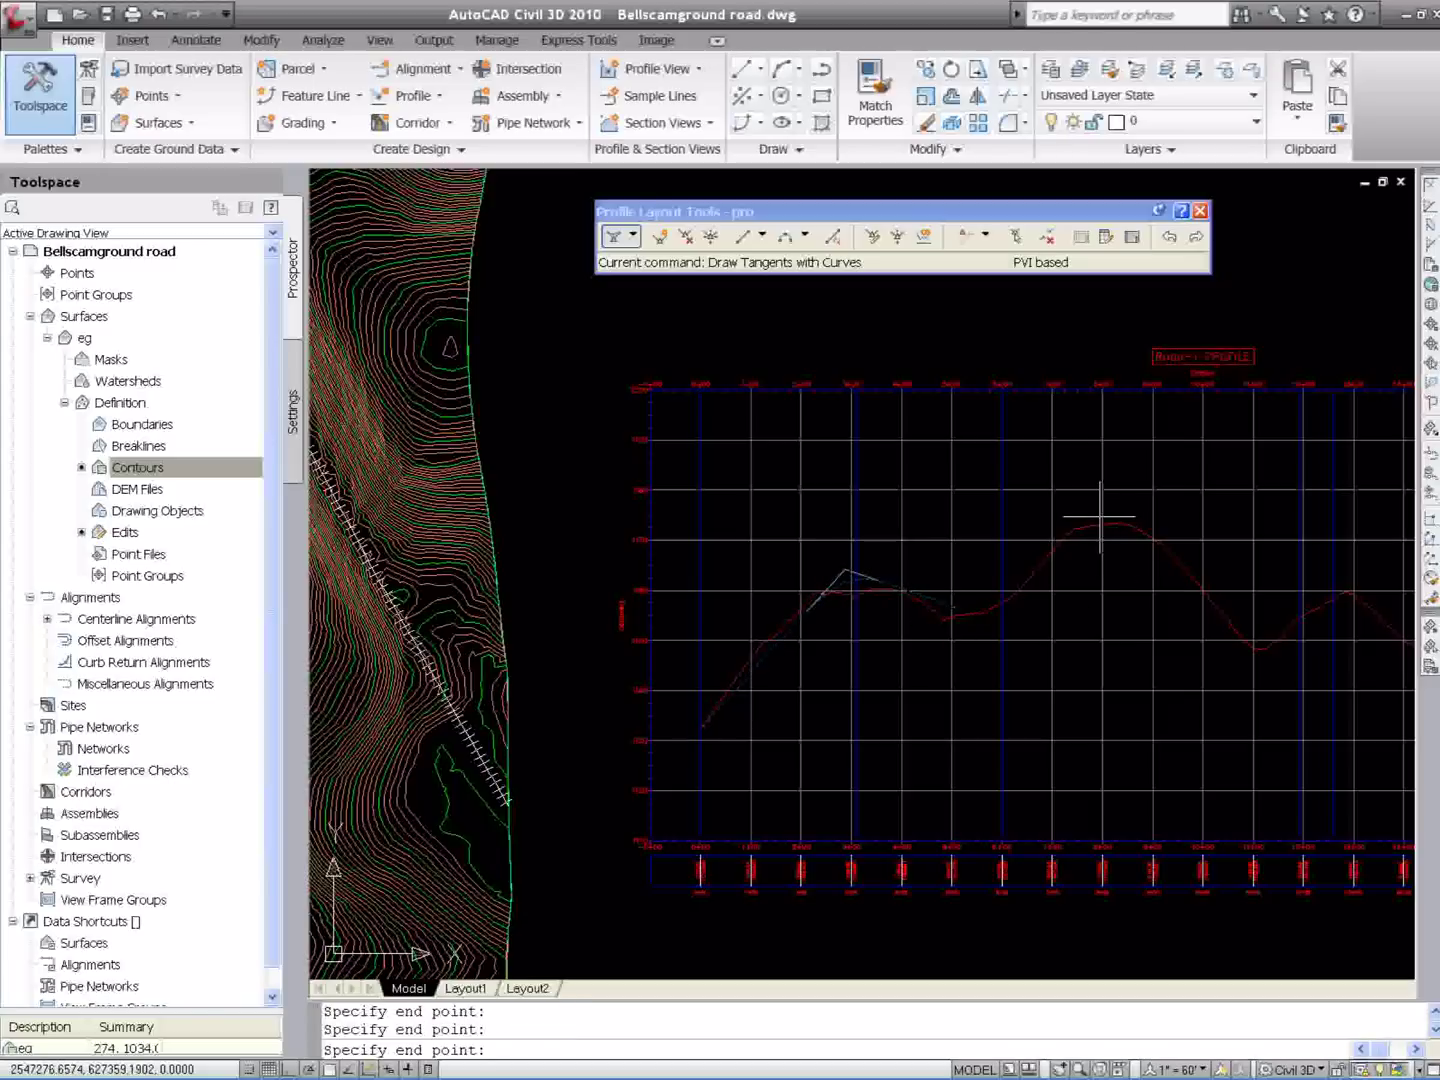
scroll(1103, 509, down, 1)
scroll(1246, 660, up, 1)
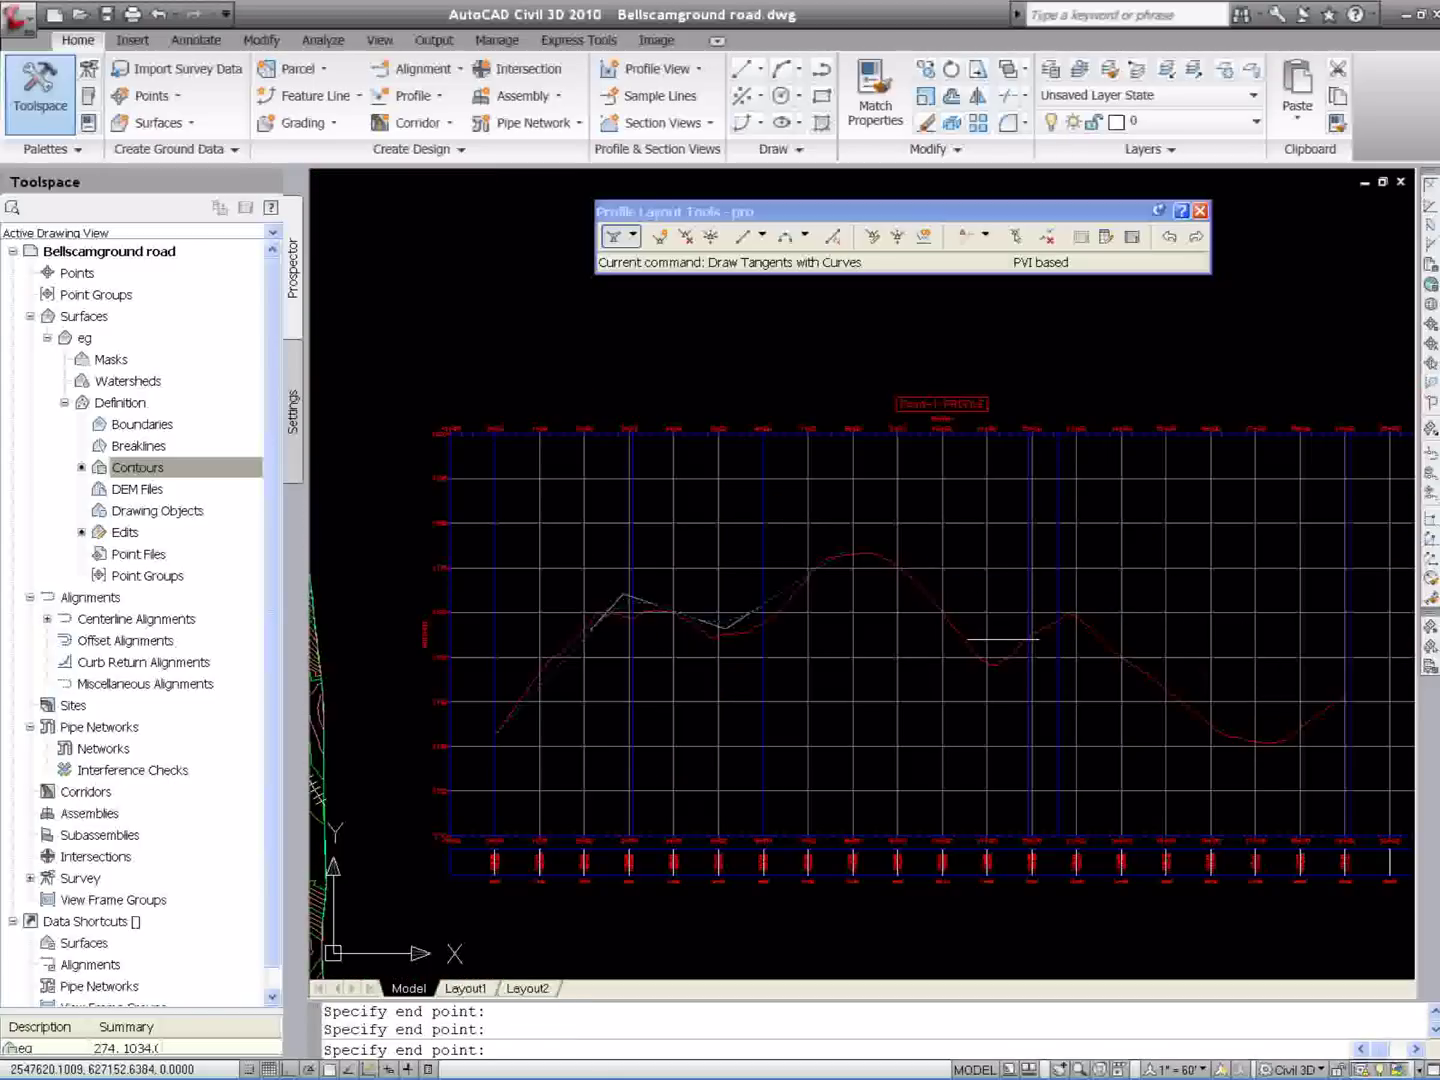
click(997, 660)
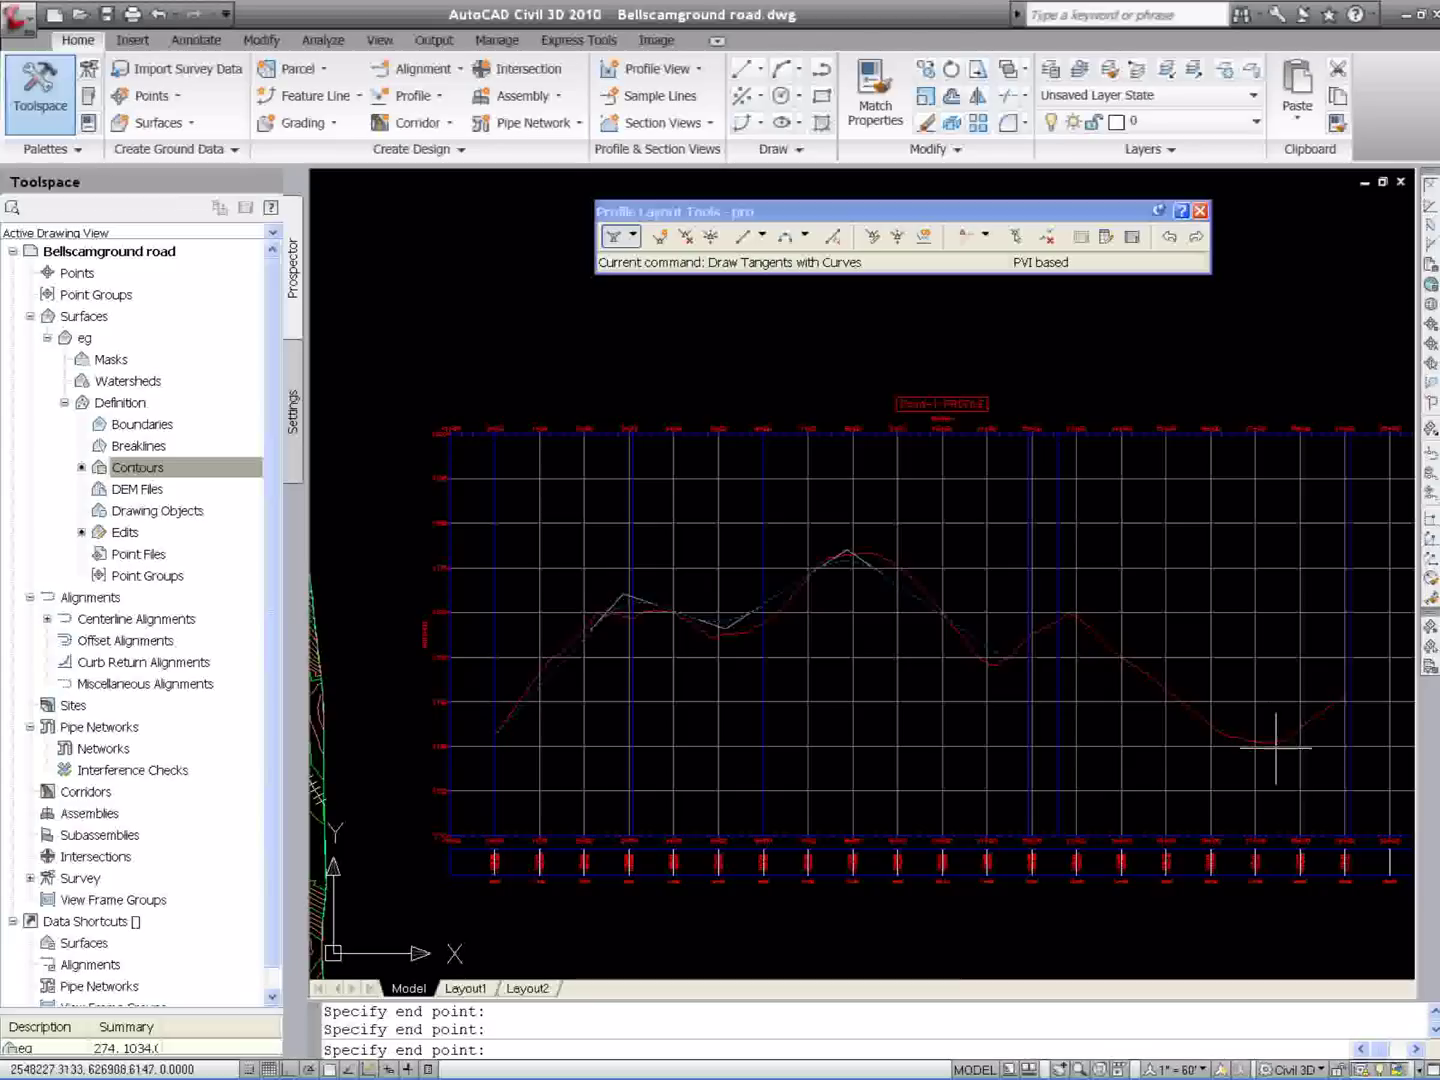
text(end)
key(Return)
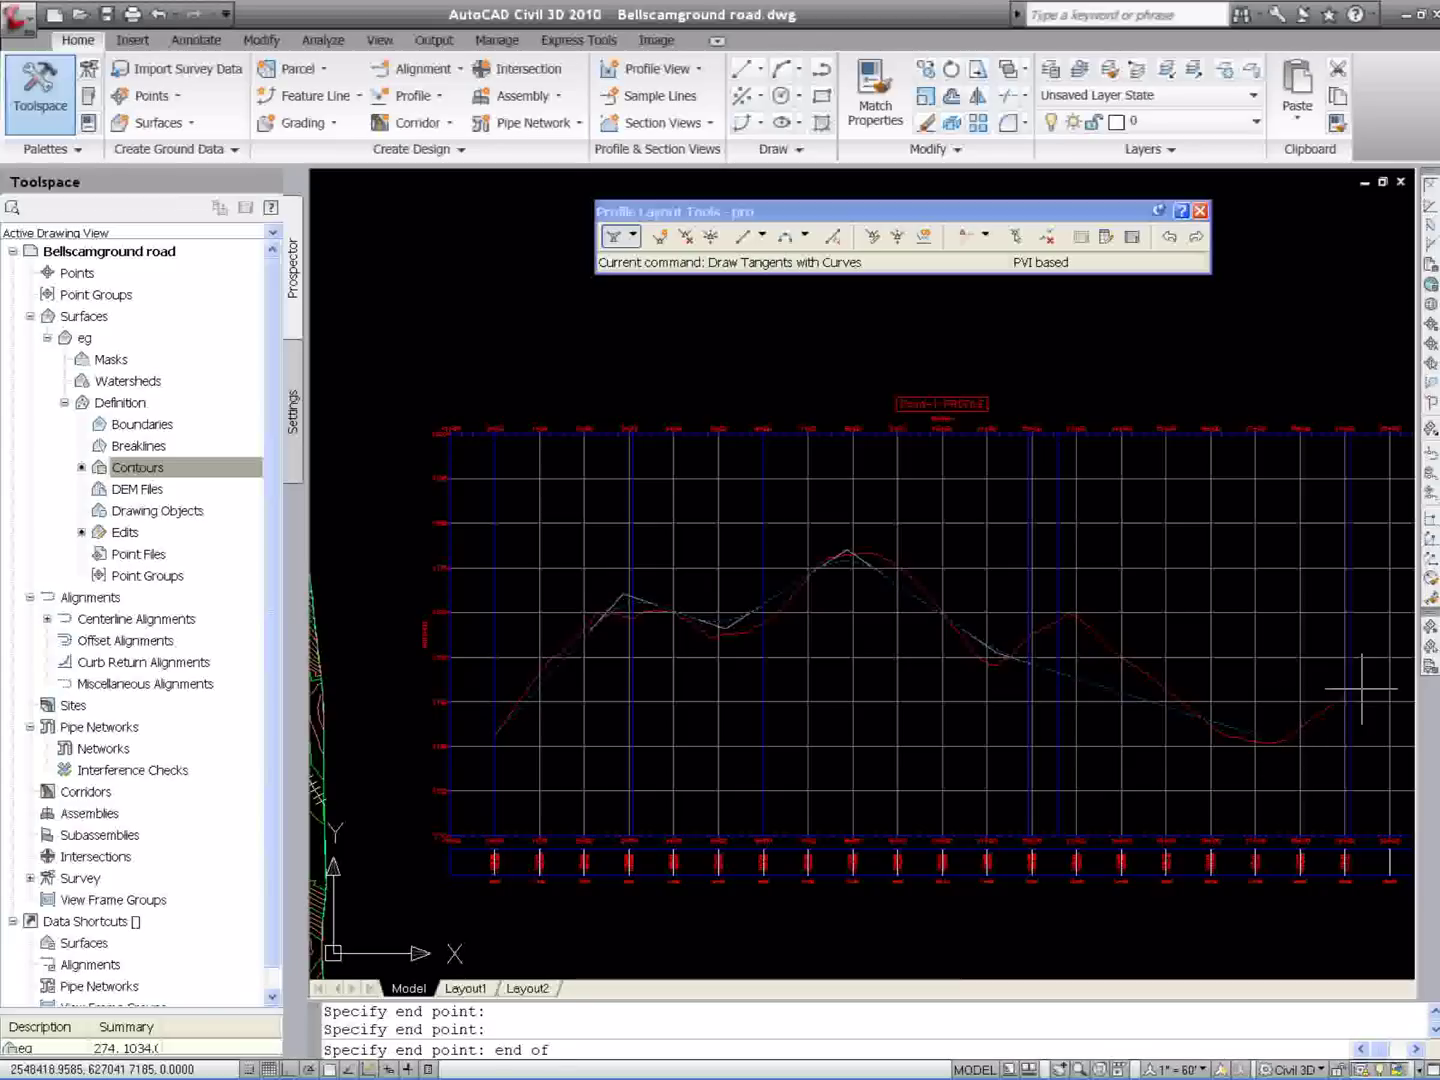
click(1347, 693)
key(Return)
scroll(1147, 571, down, 4)
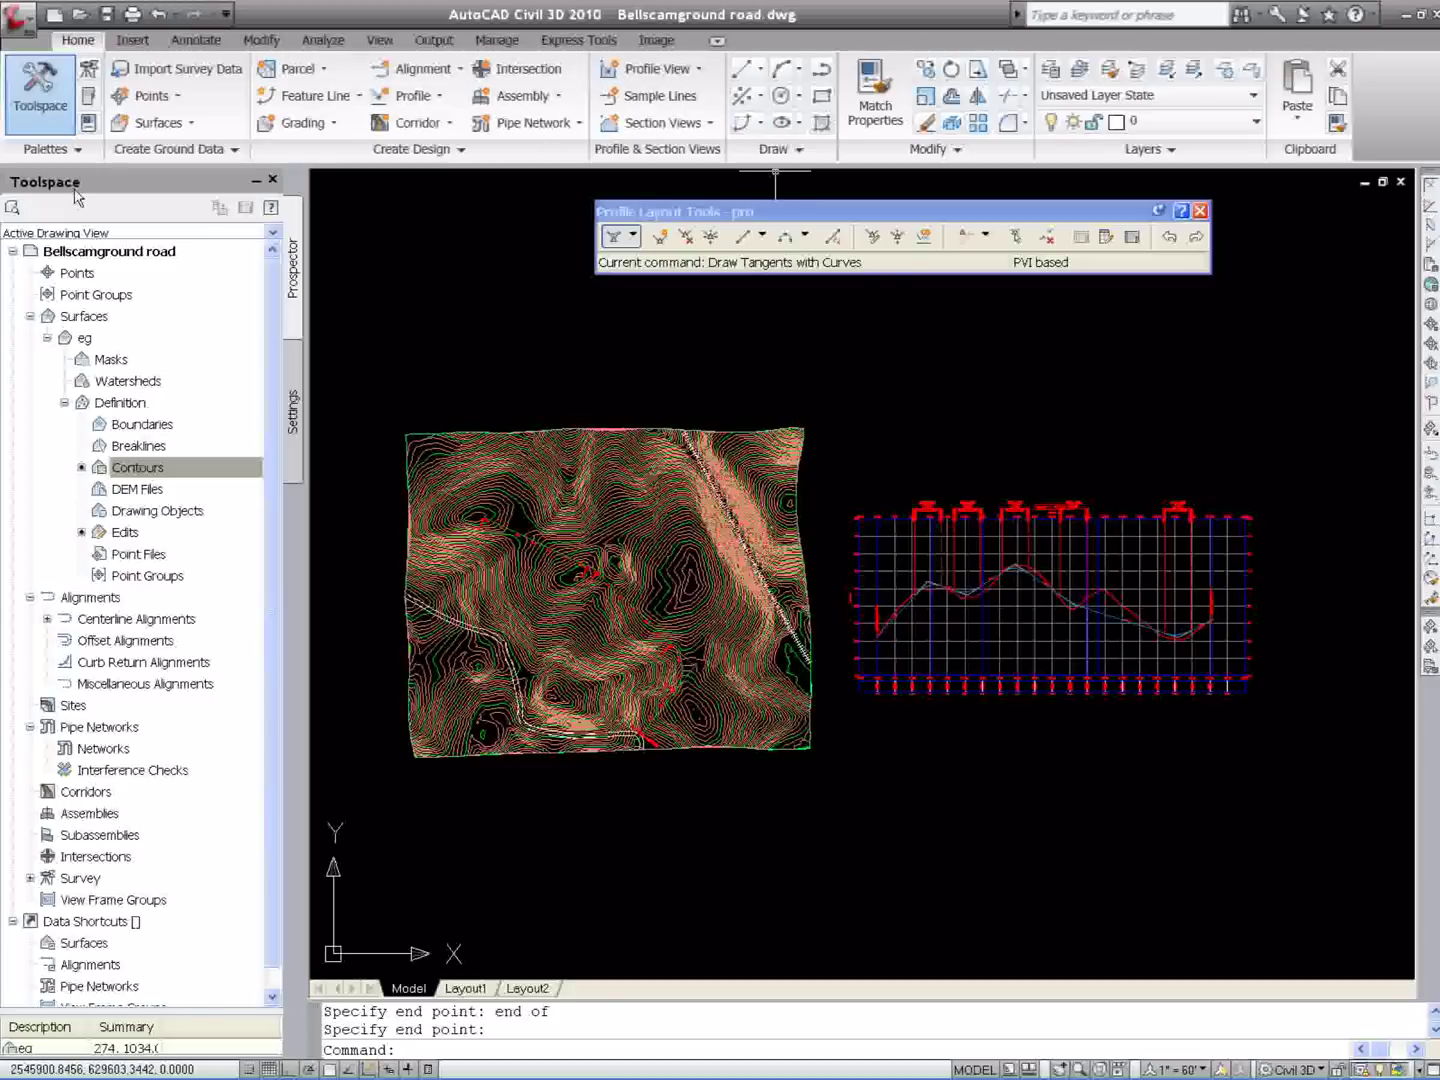
Create assembly road-1 and place its baseline in empty space beside the surface and profile
click(89, 98)
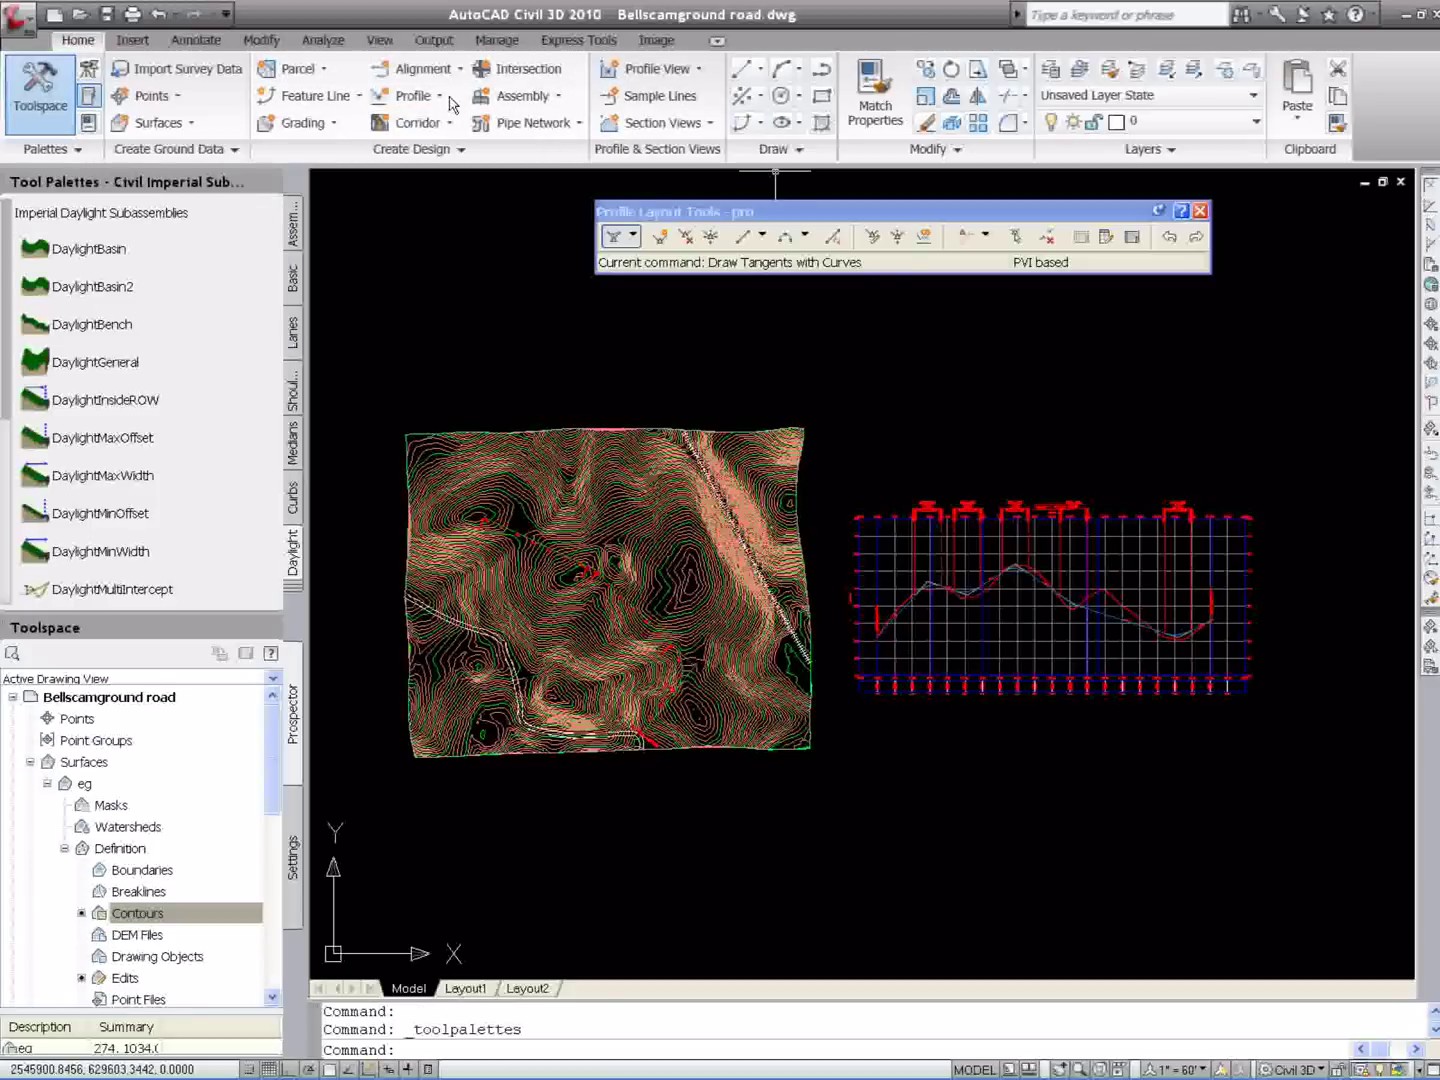
click(556, 100)
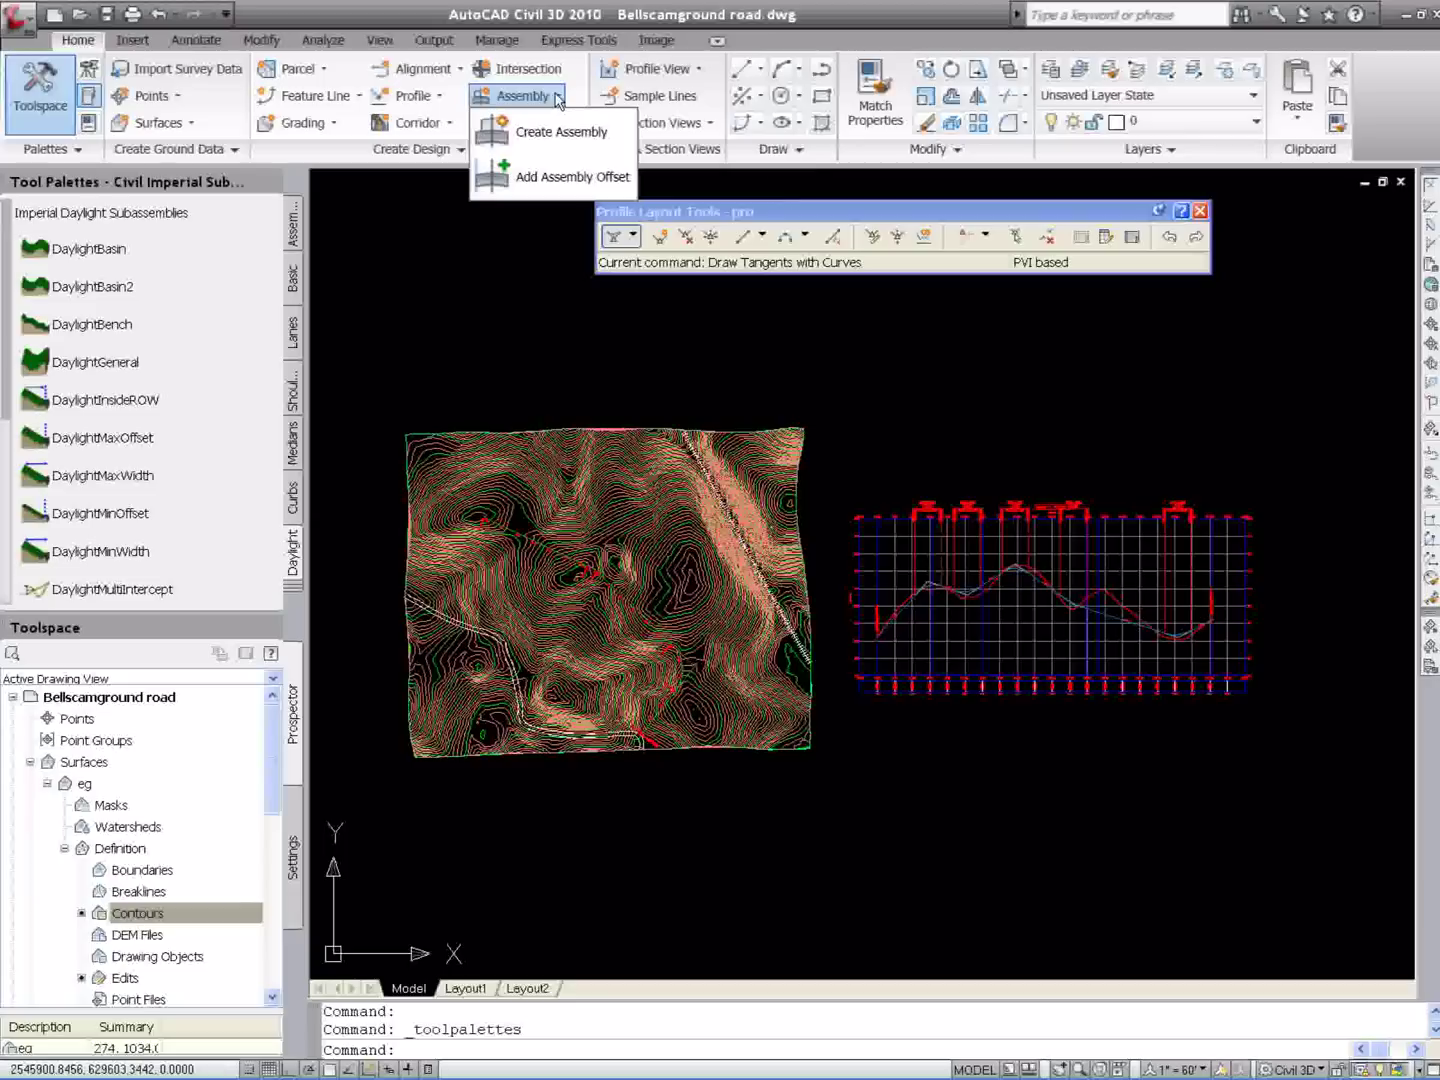
click(545, 134)
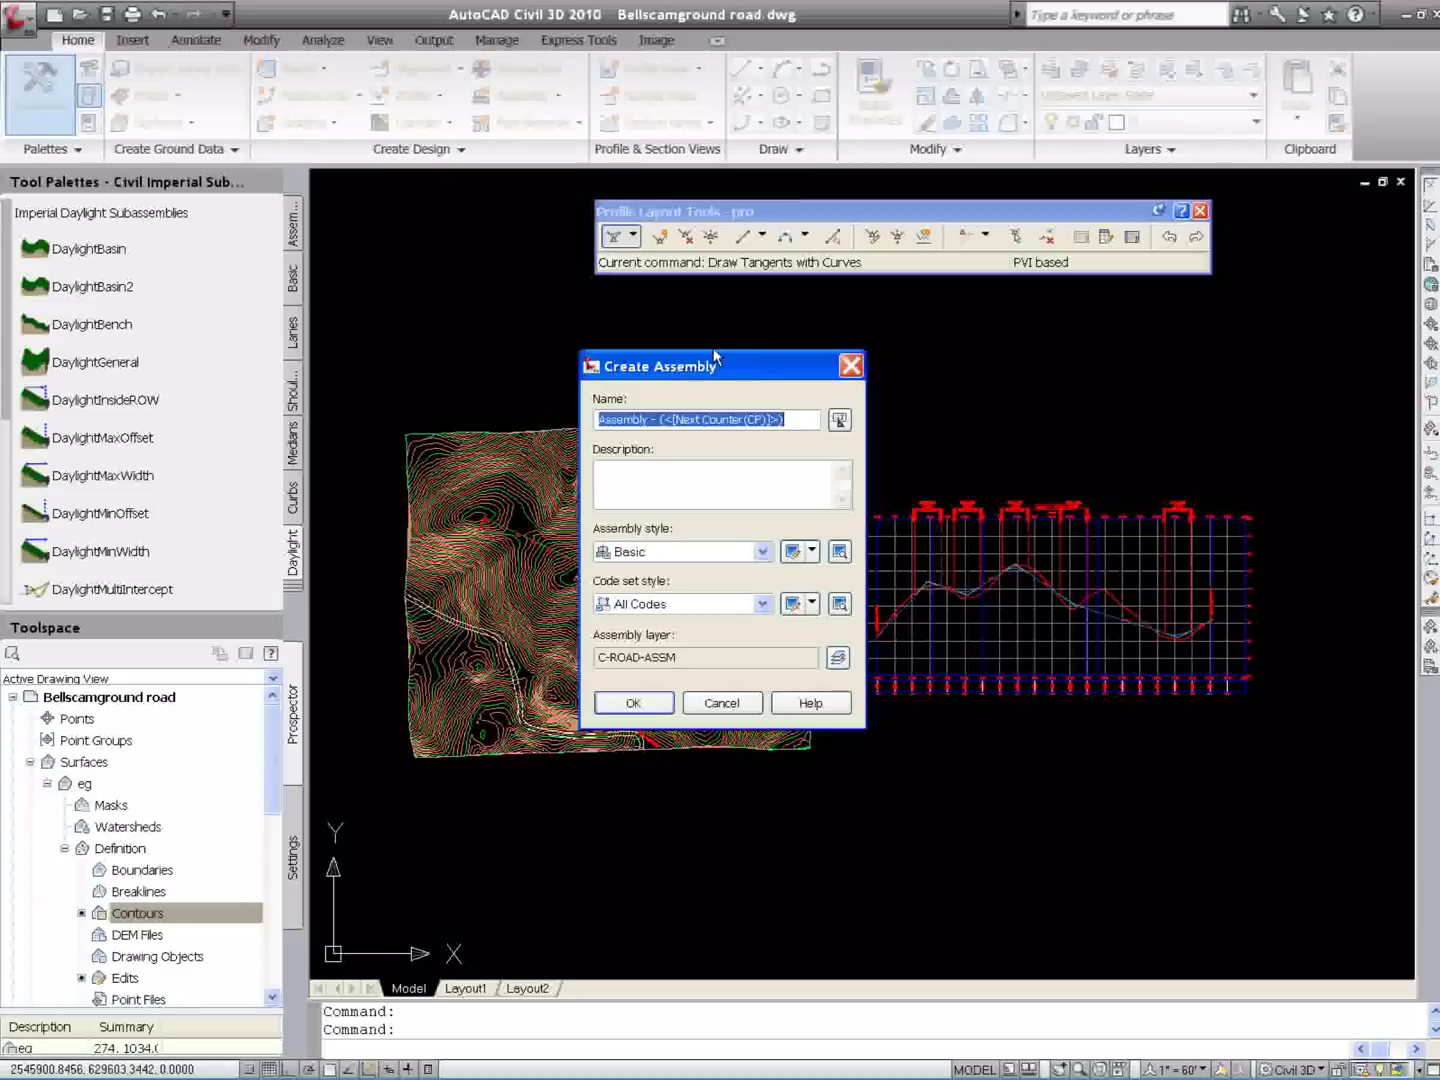
text(road-1)
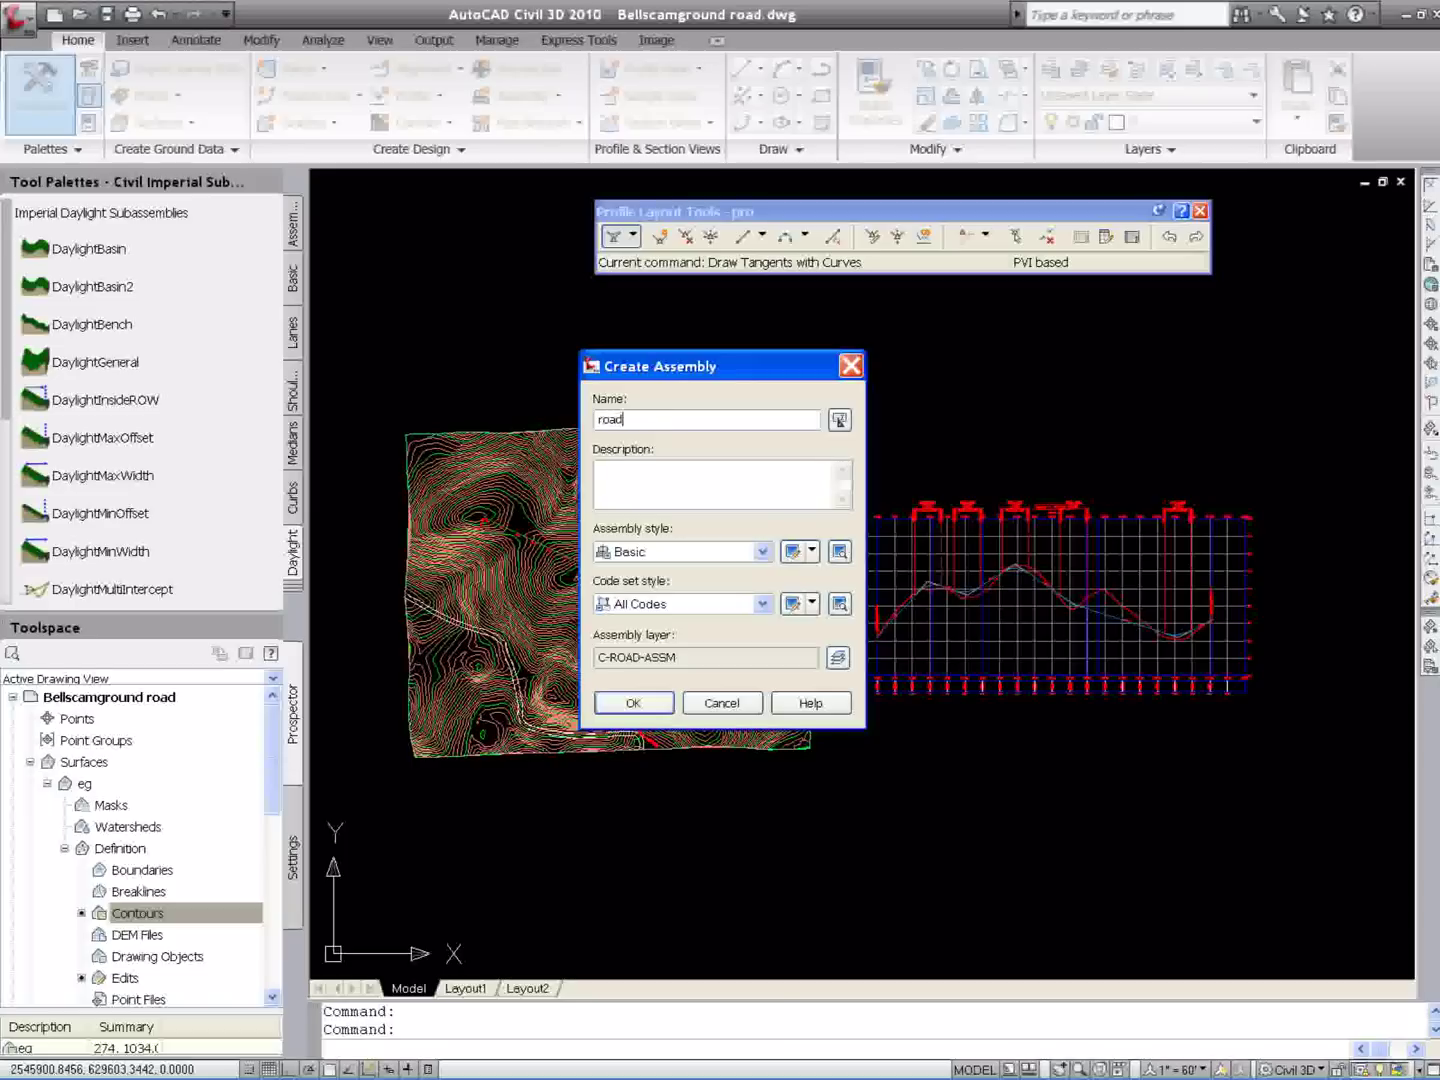
click(633, 702)
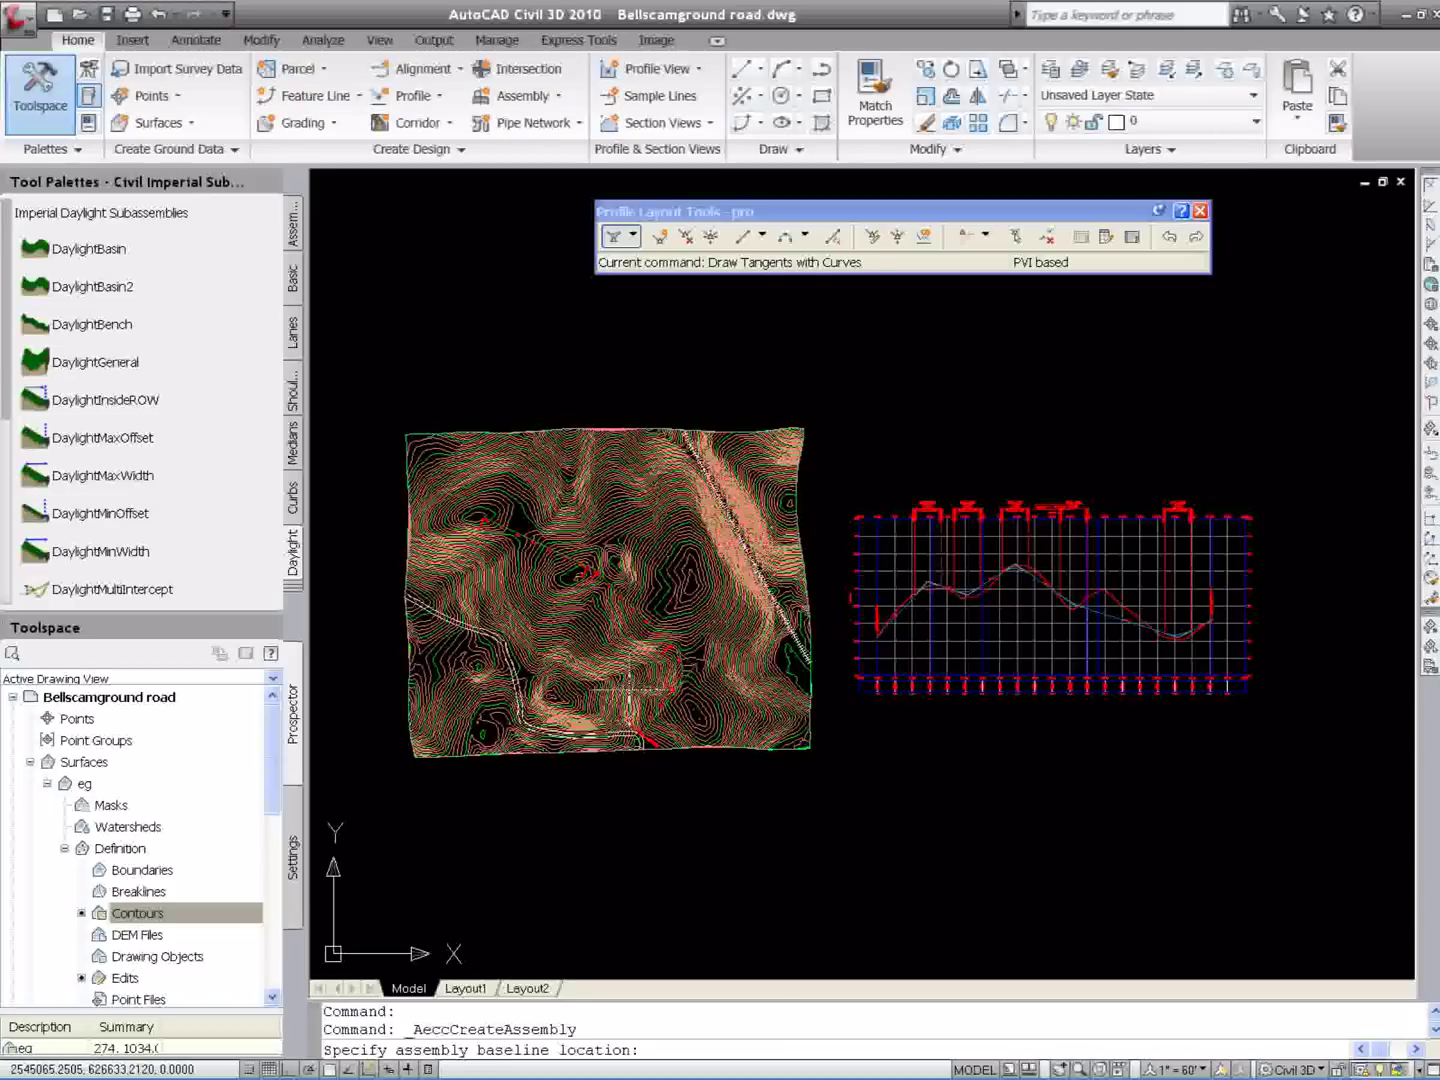
click(889, 455)
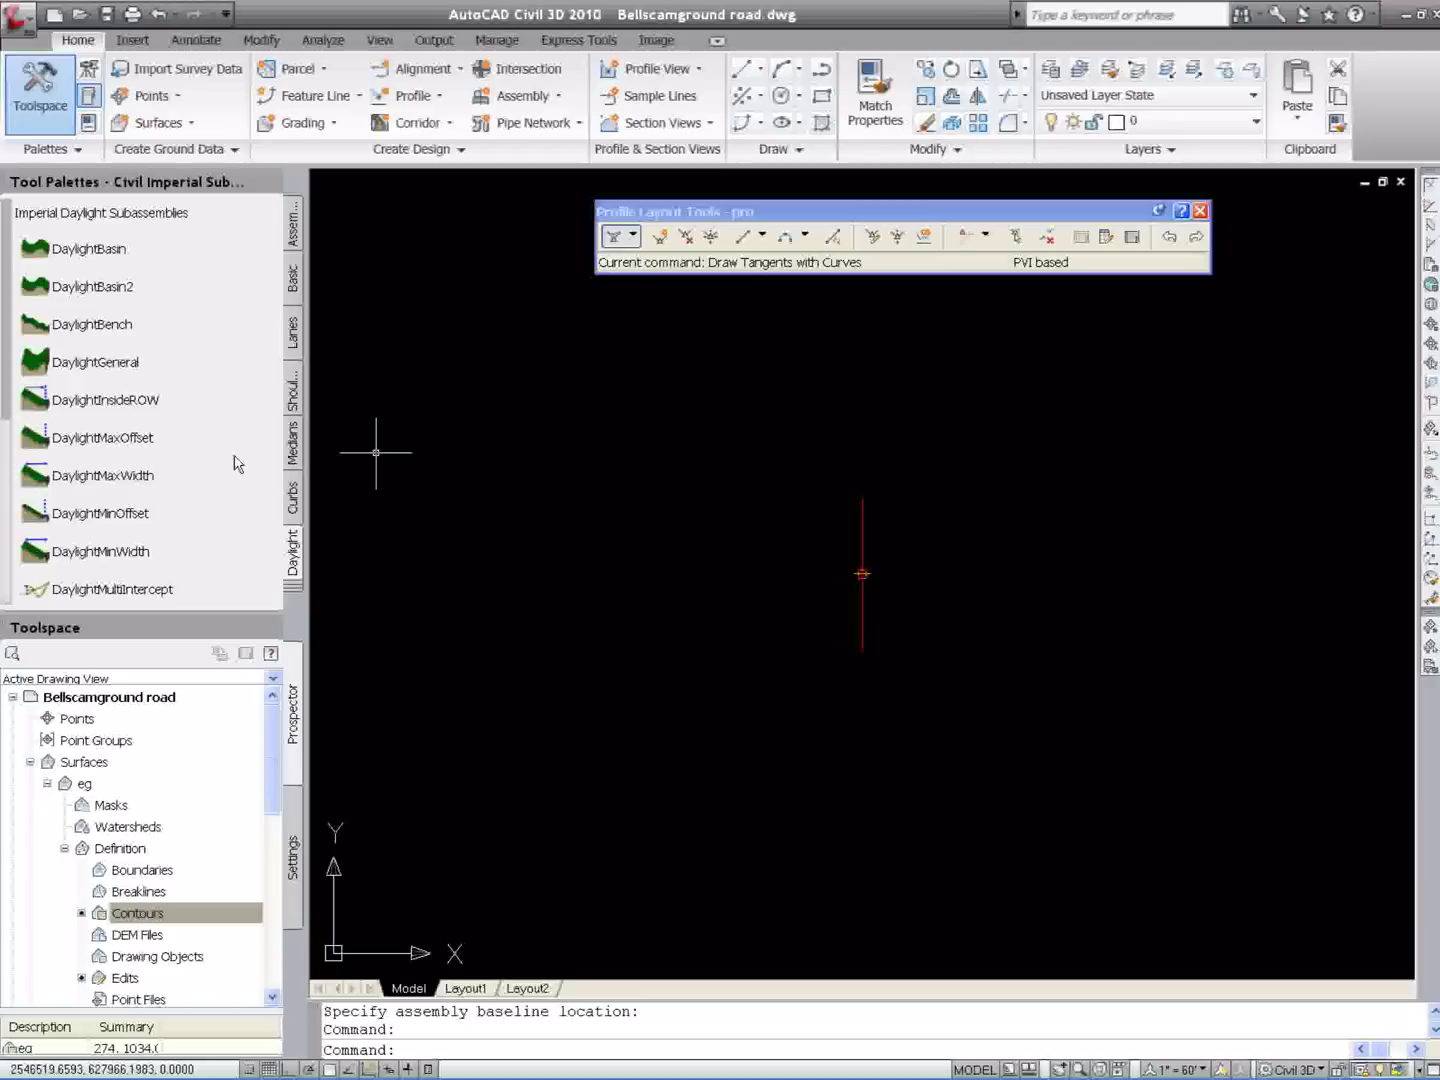
Attach a 12' BasicLane to the right side of the road-1 assembly
click(292, 283)
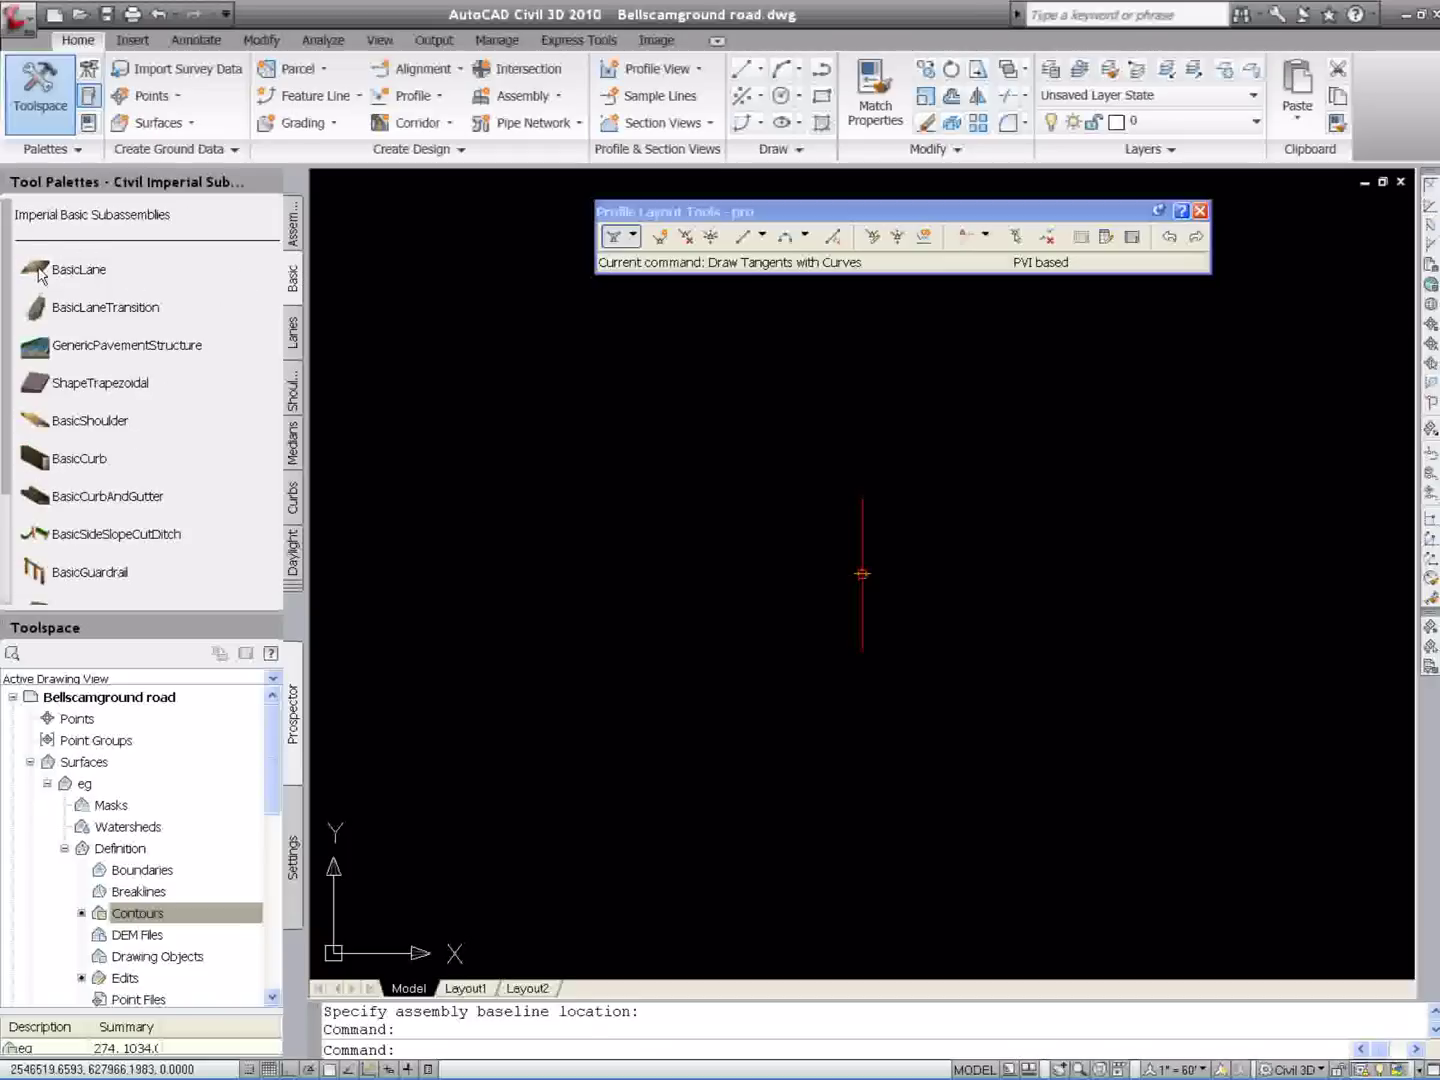
click(40, 270)
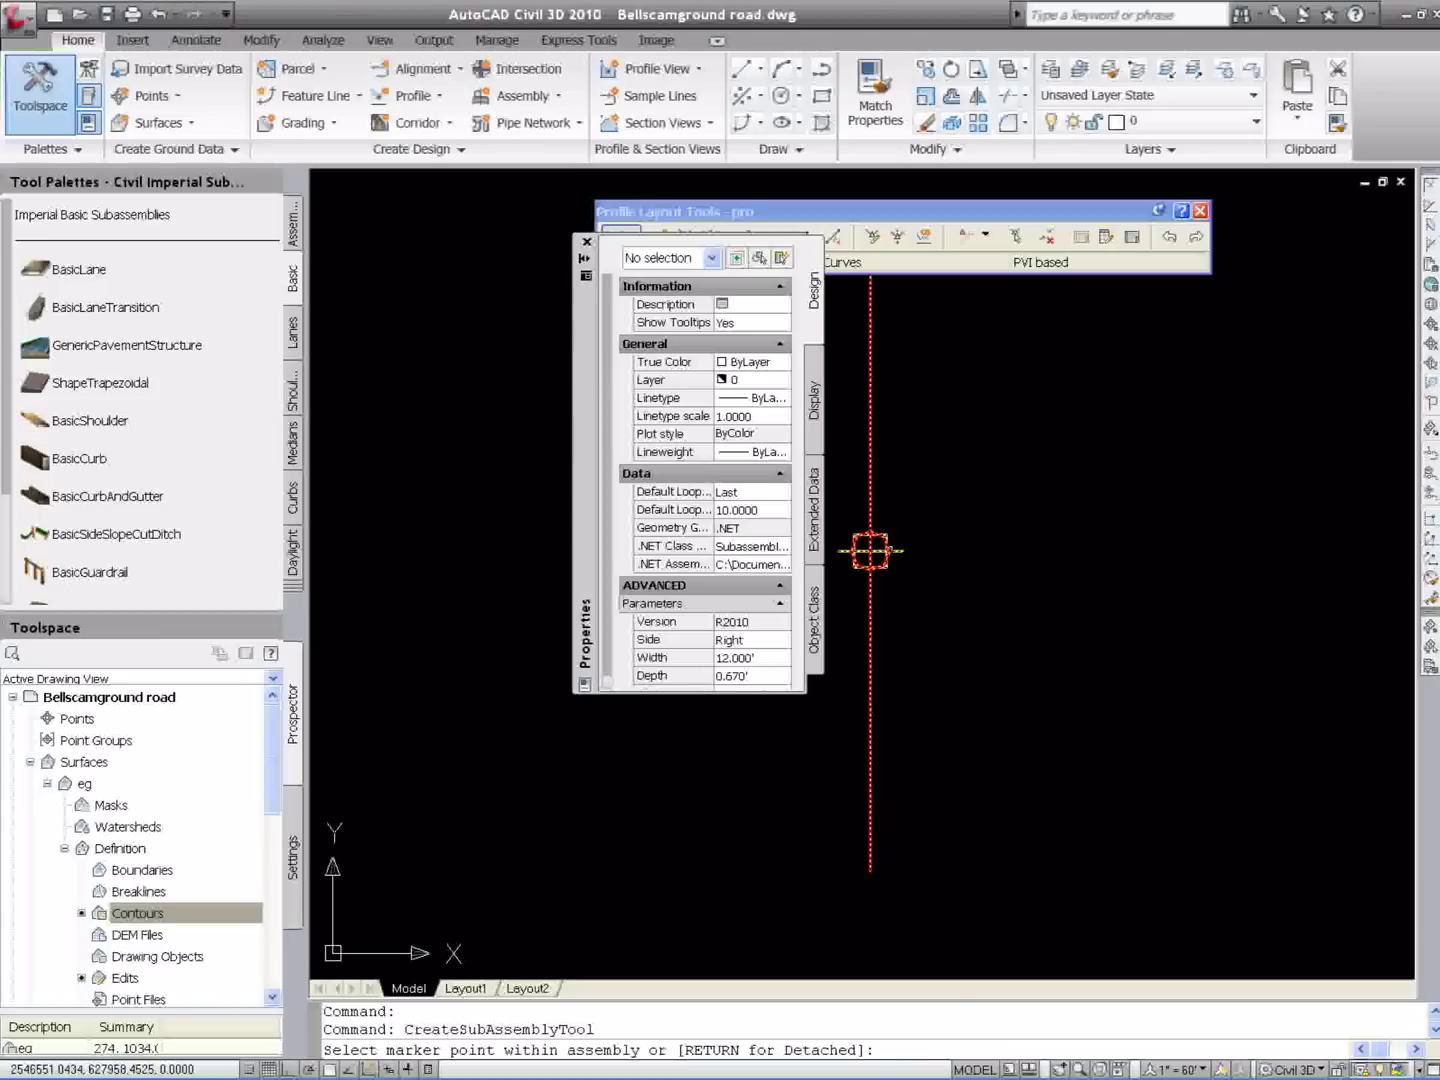
click(870, 549)
scroll(904, 549, down, 2)
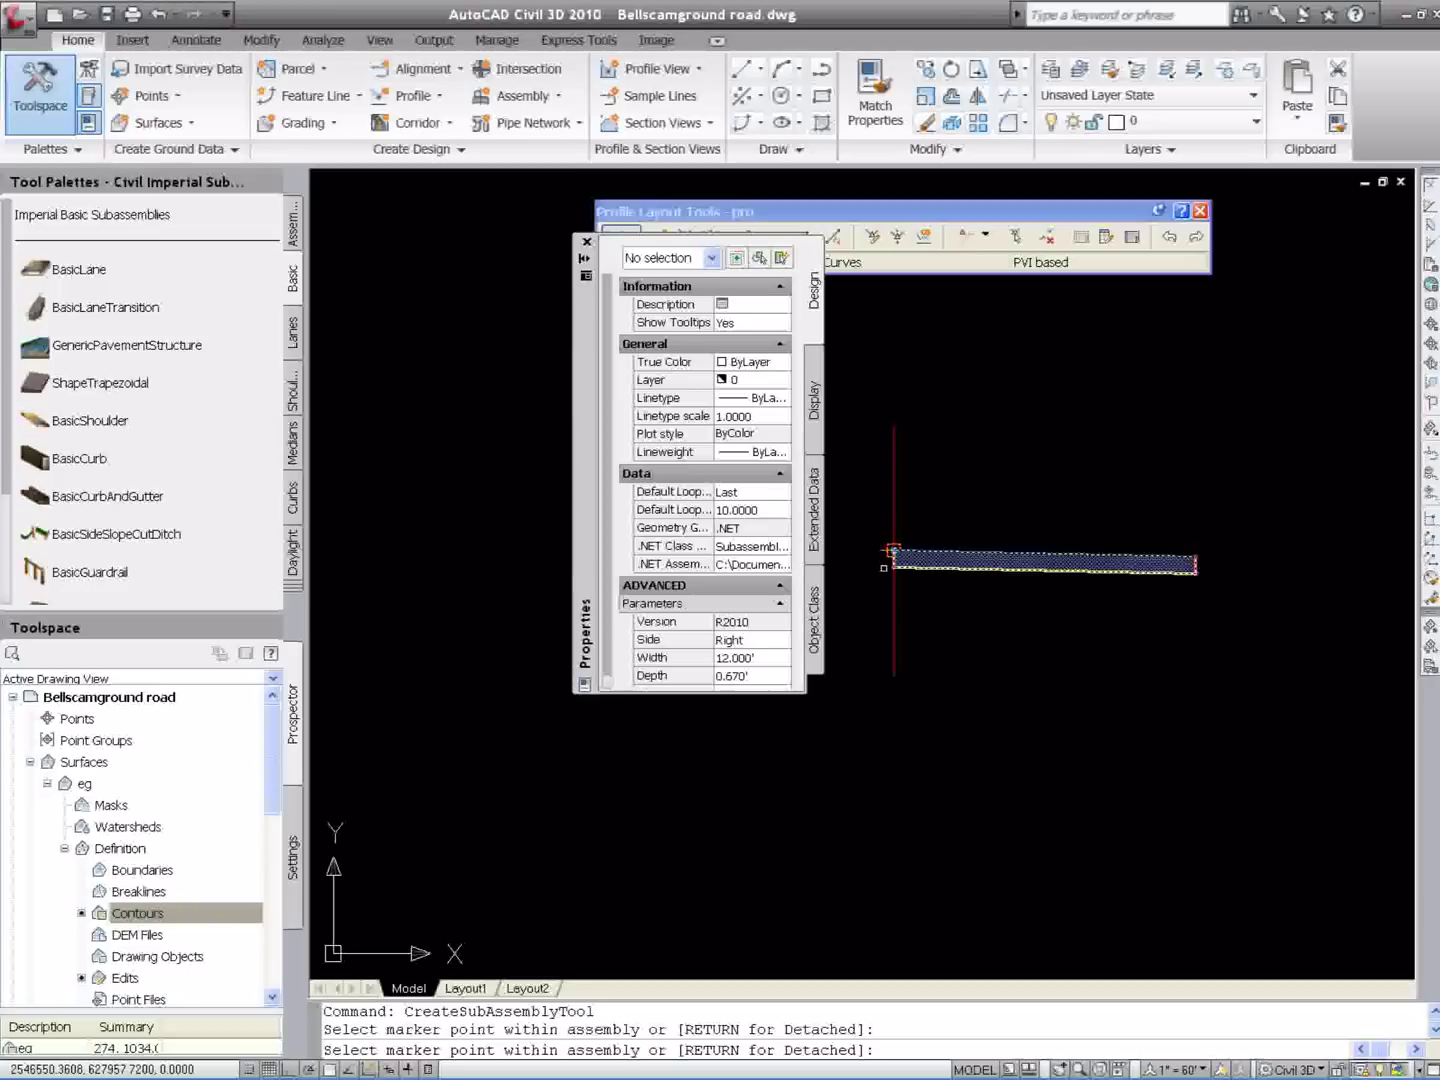
Switch the lane side to Left and attach a second BasicLane at the assembly marker
click(779, 642)
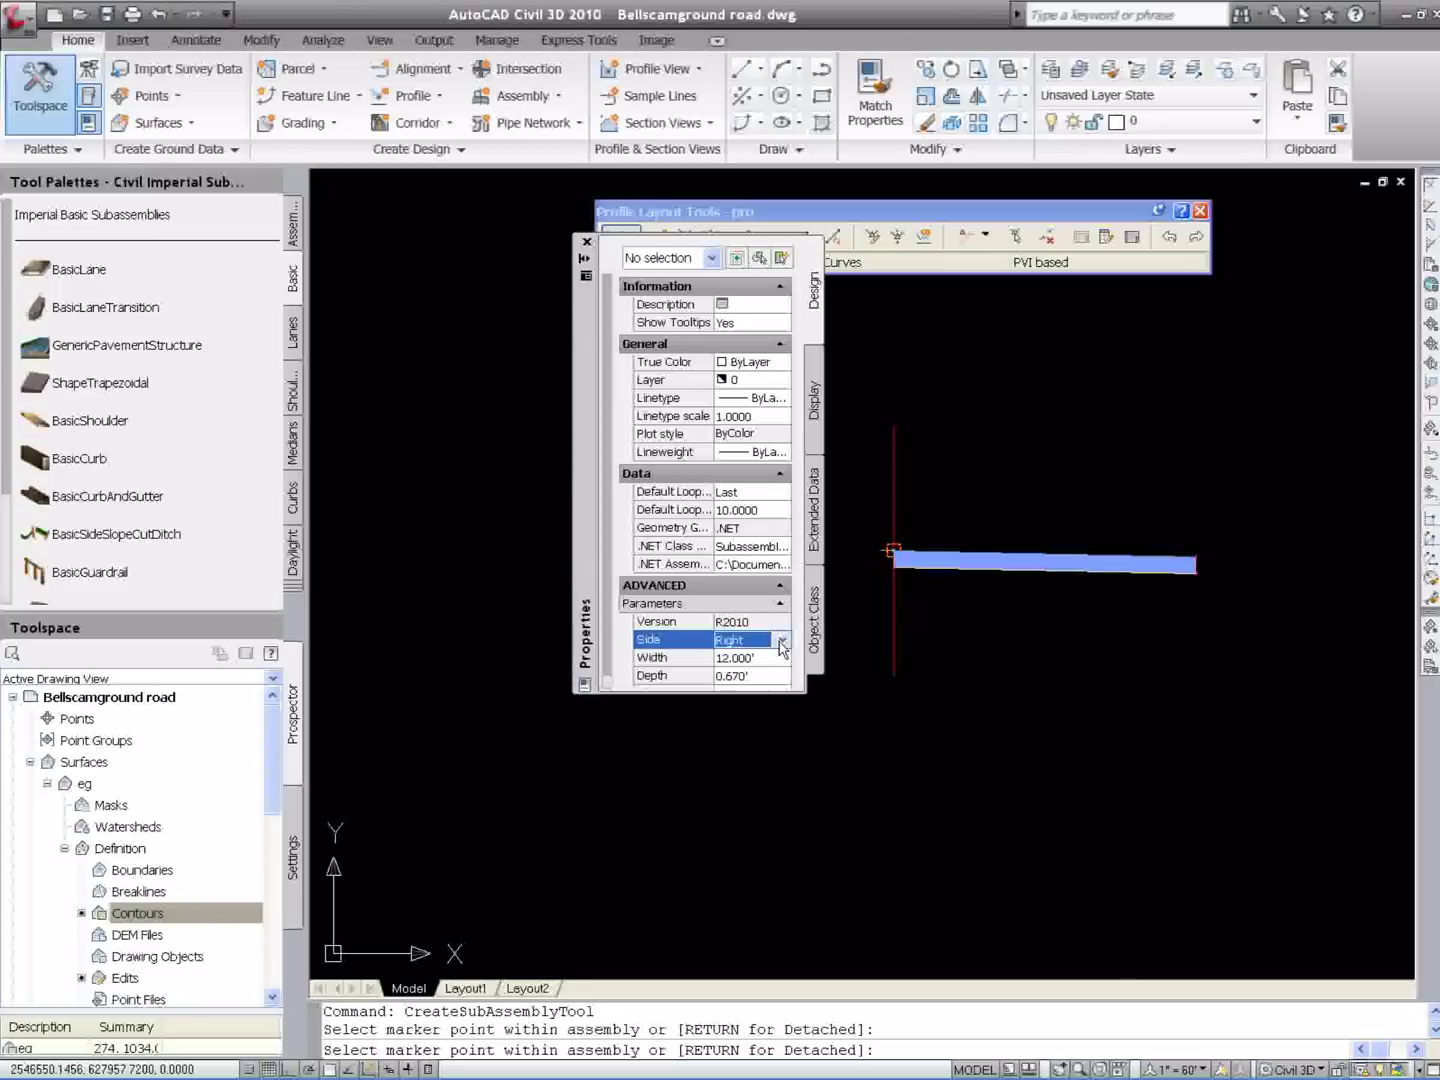
click(781, 641)
click(751, 673)
scroll(884, 550, up, 2)
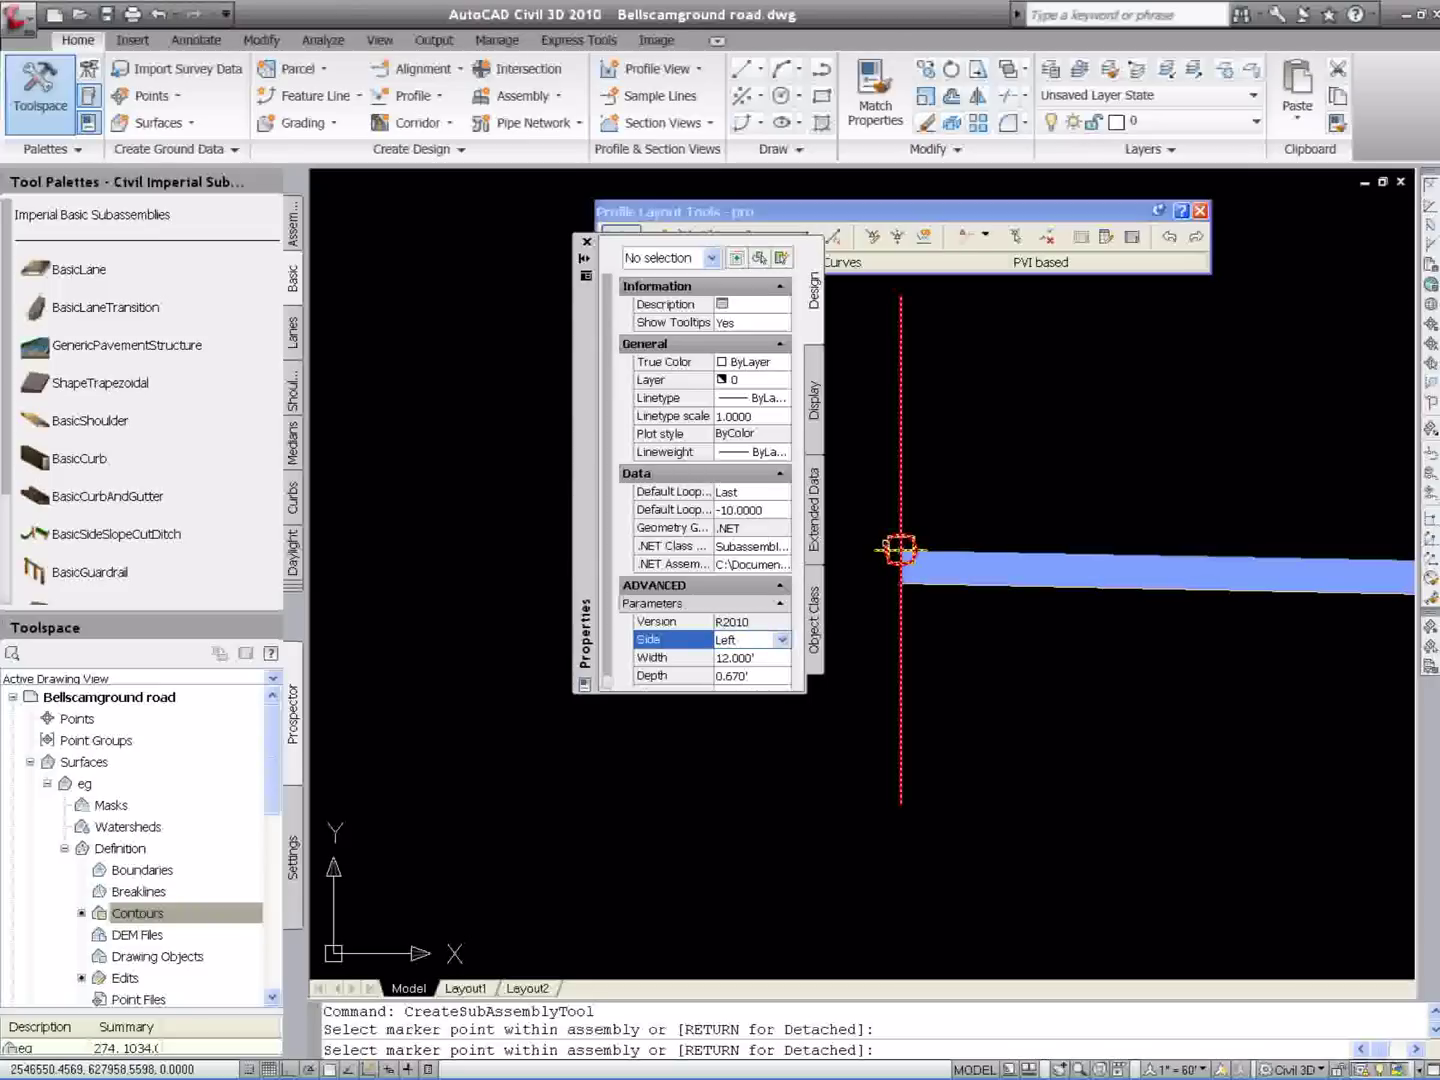
click(900, 549)
scroll(896, 544, down, 3)
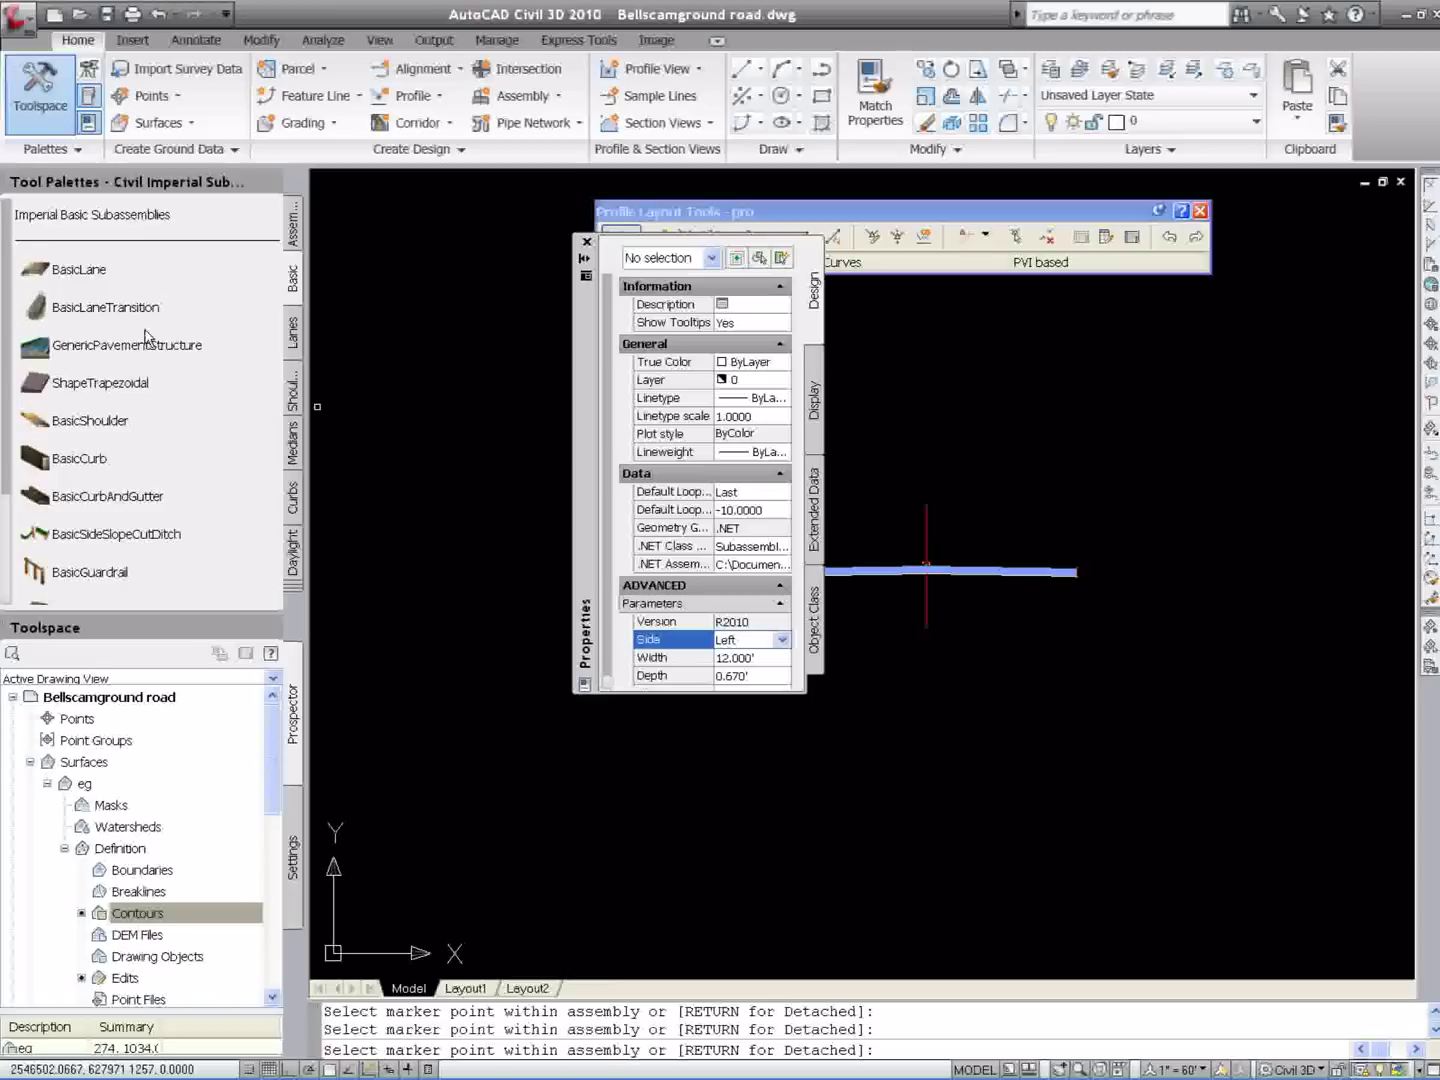
Attach a BasicCurbAndGutter to the left lane's outer edge
click(60, 497)
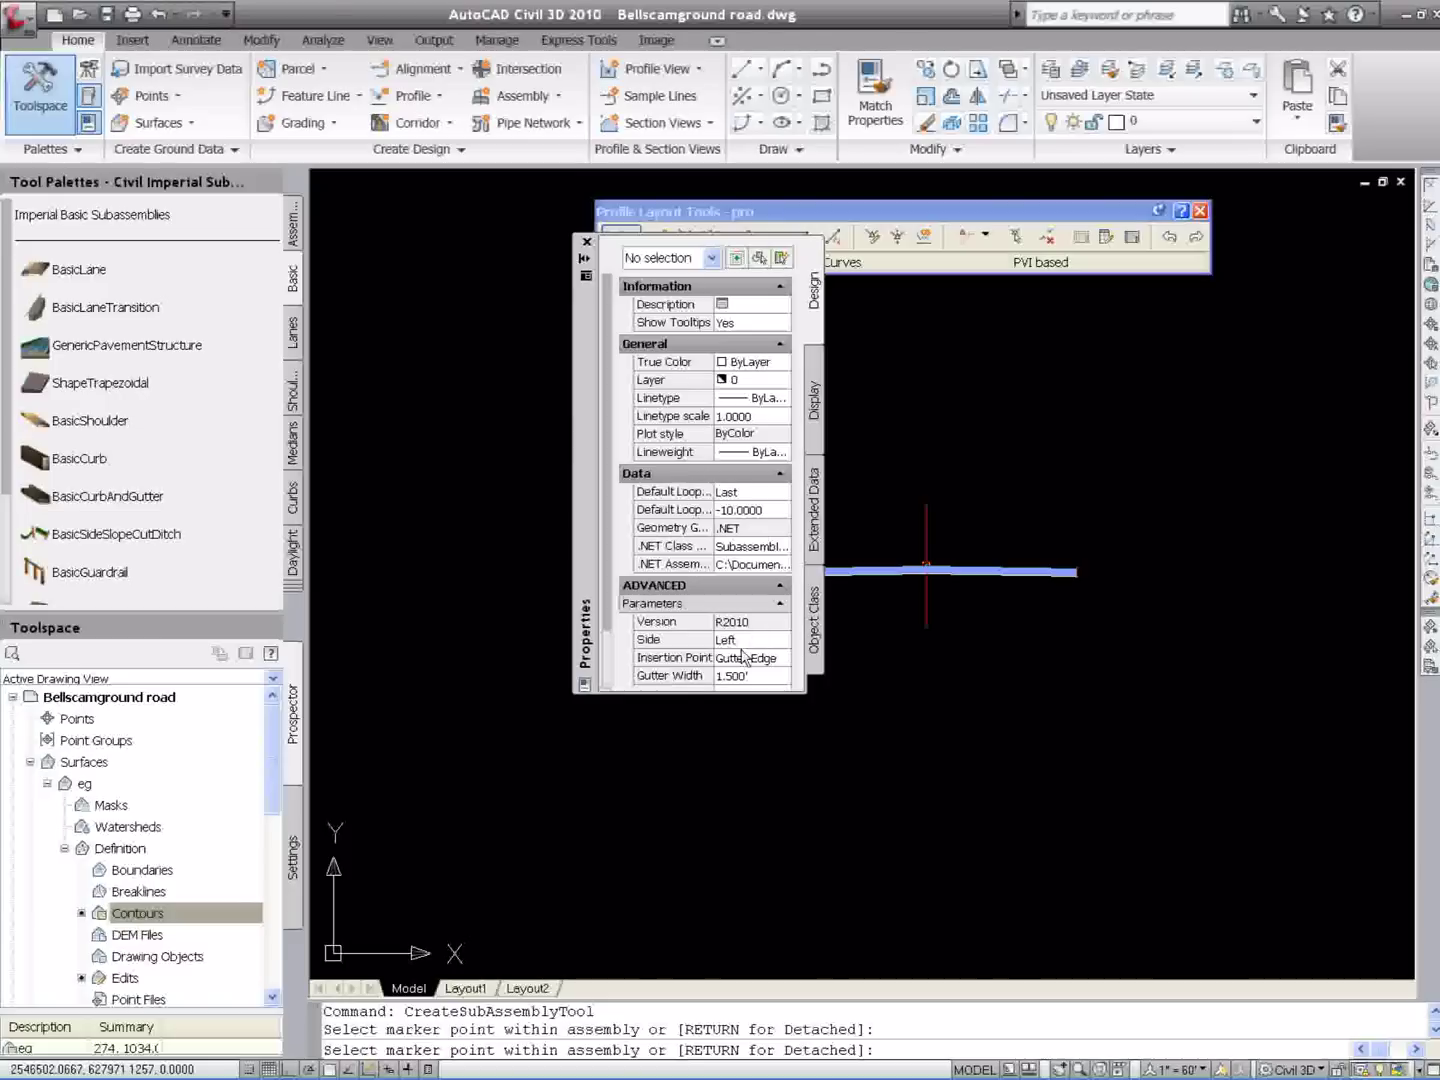
scroll(949, 506, up, 3)
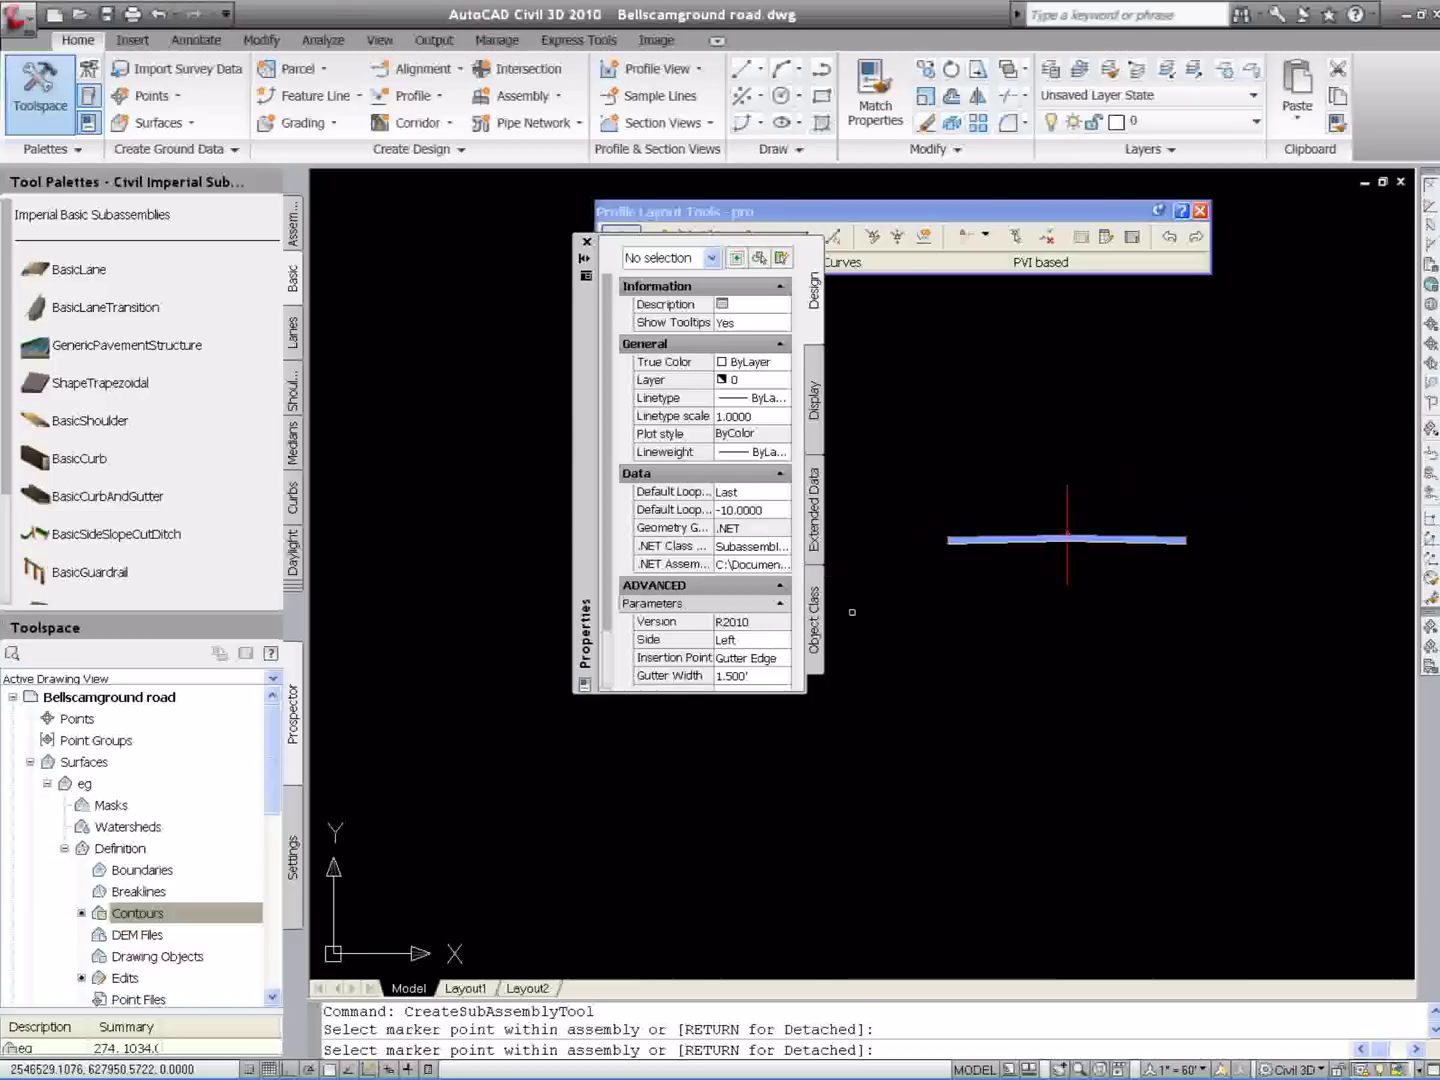
scroll(960, 503, up, 2)
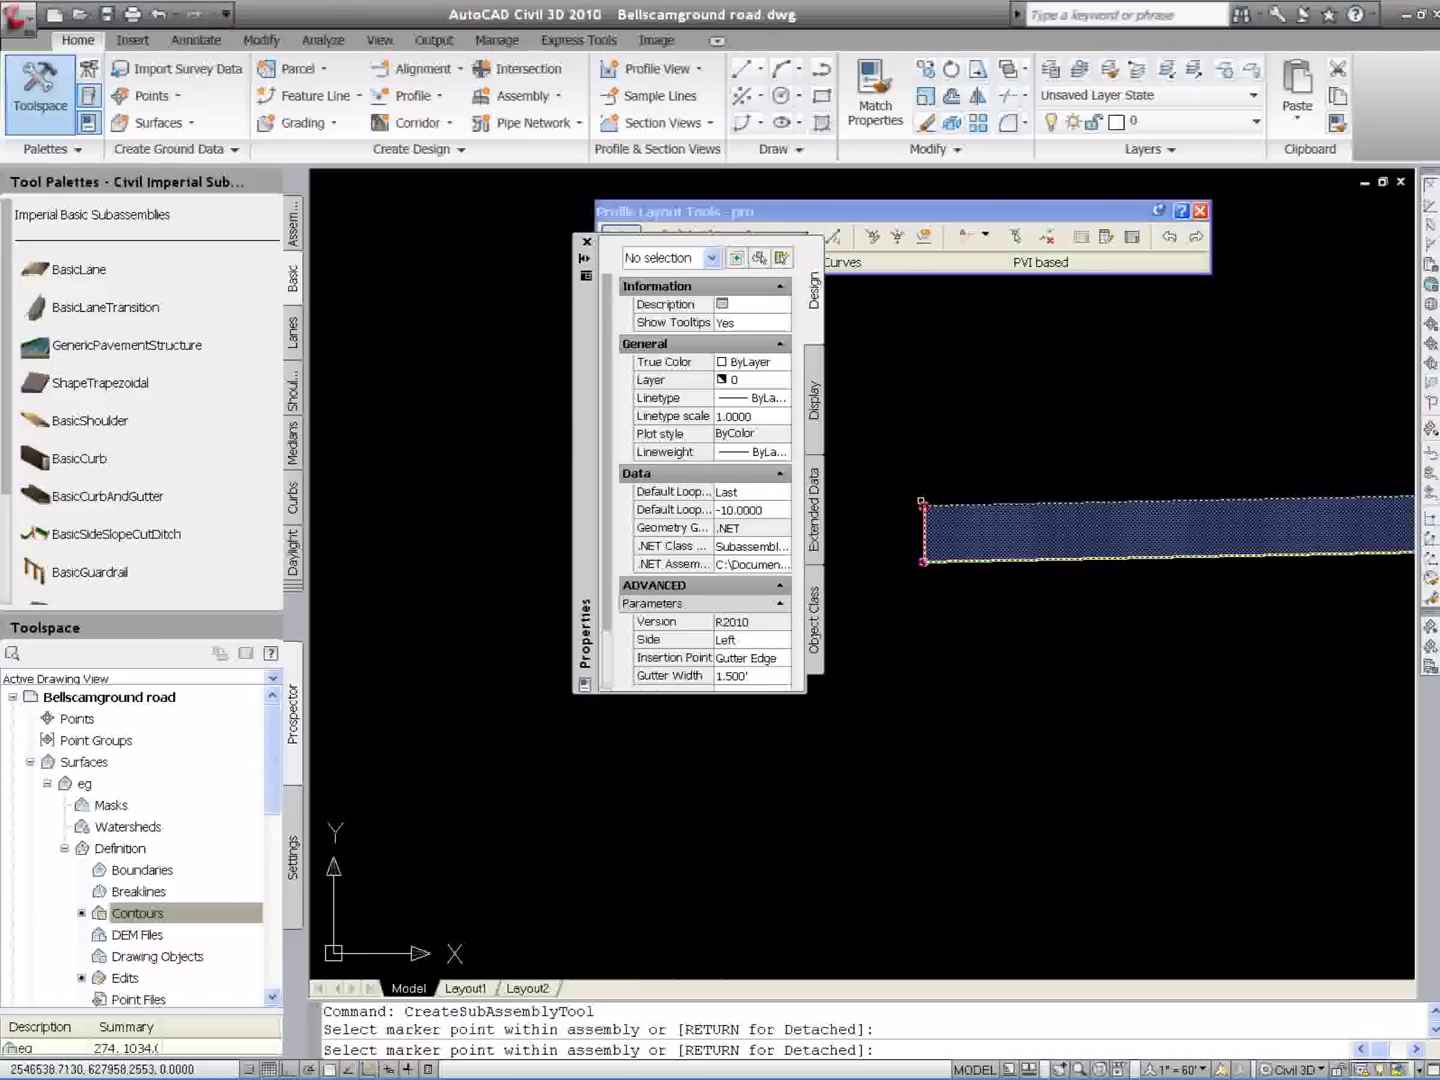
click(921, 502)
scroll(900, 506, down, 3)
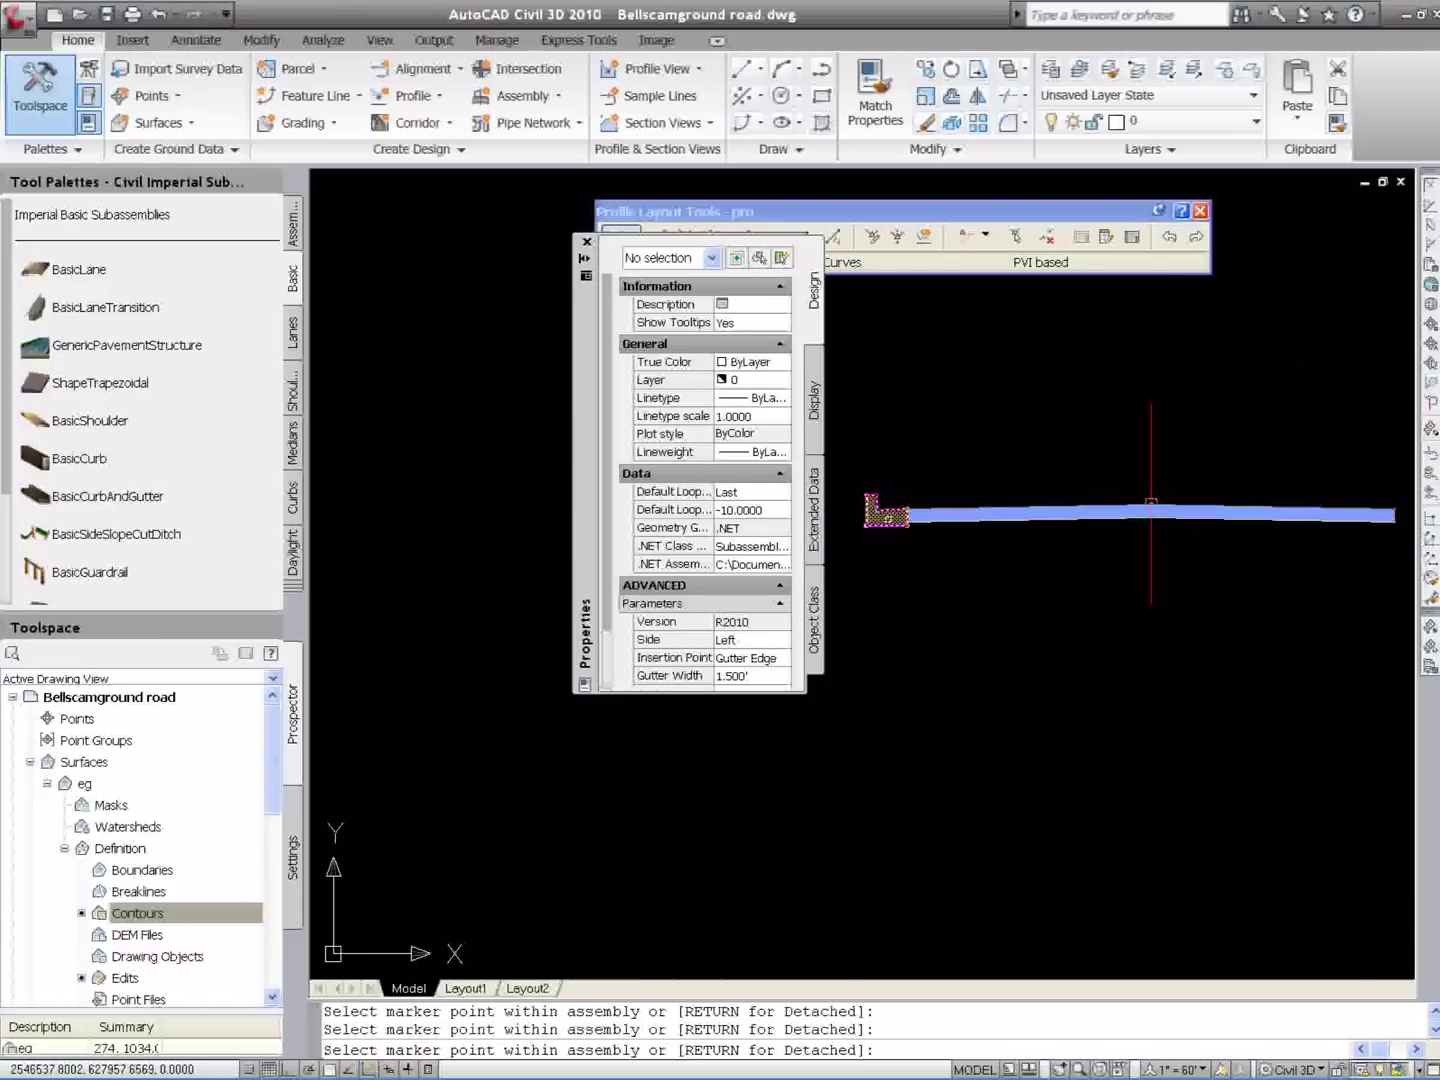
Set the curb-and-gutter side to Right for the right lane edge
click(775, 644)
click(765, 641)
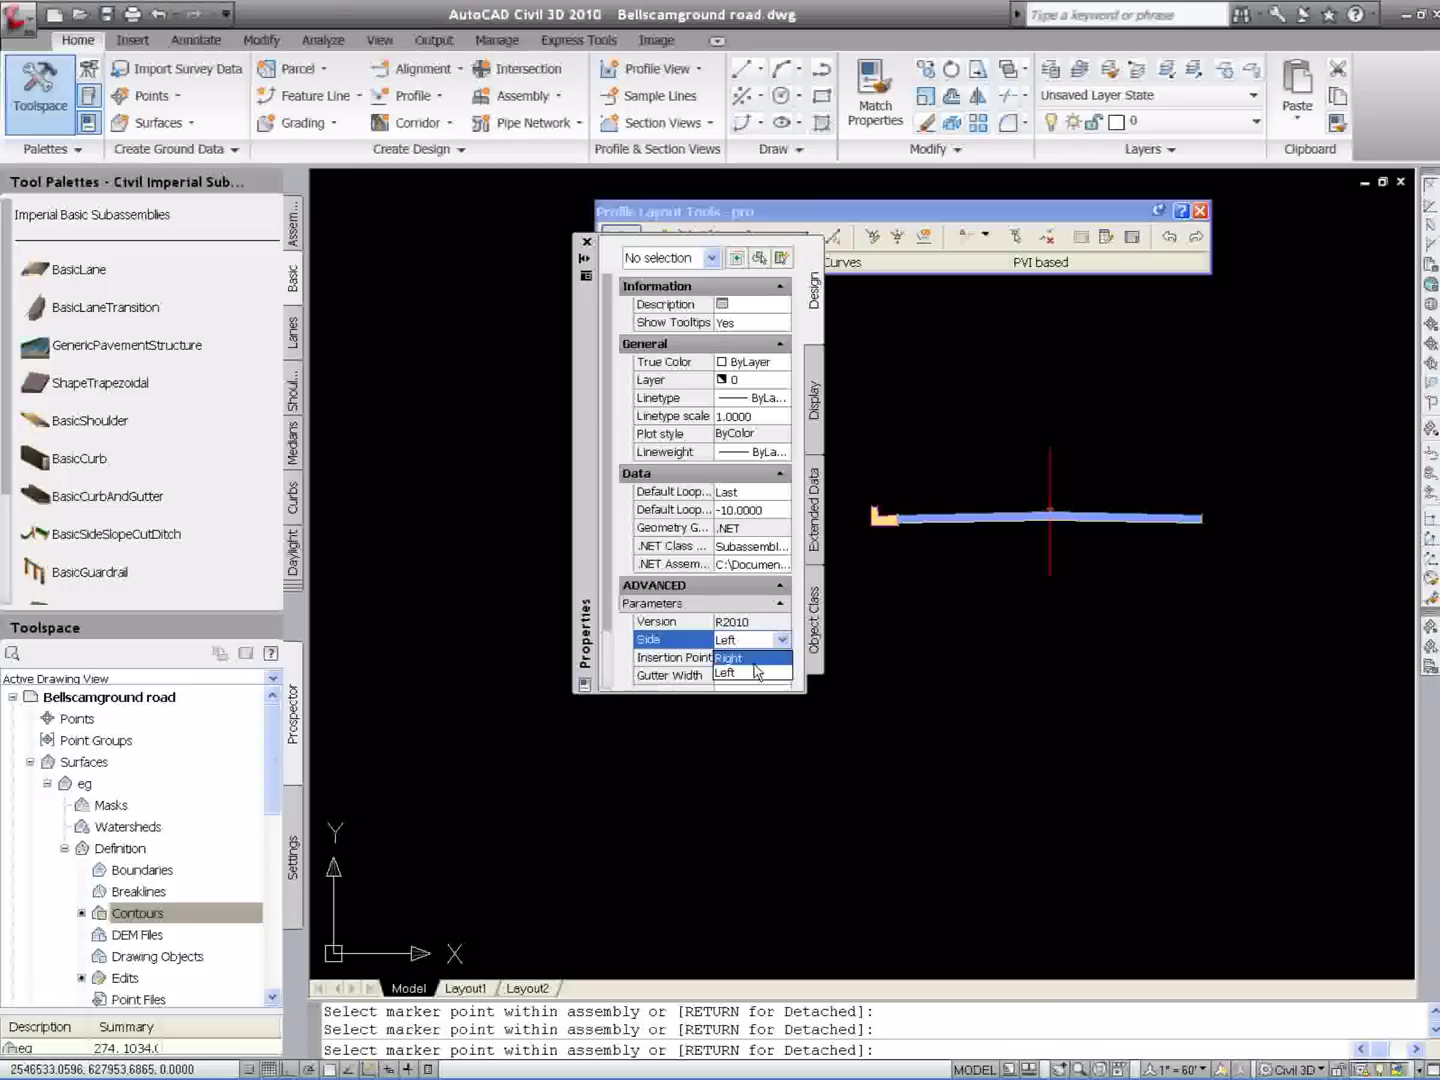
key(Return)
scroll(1230, 519, up, 4)
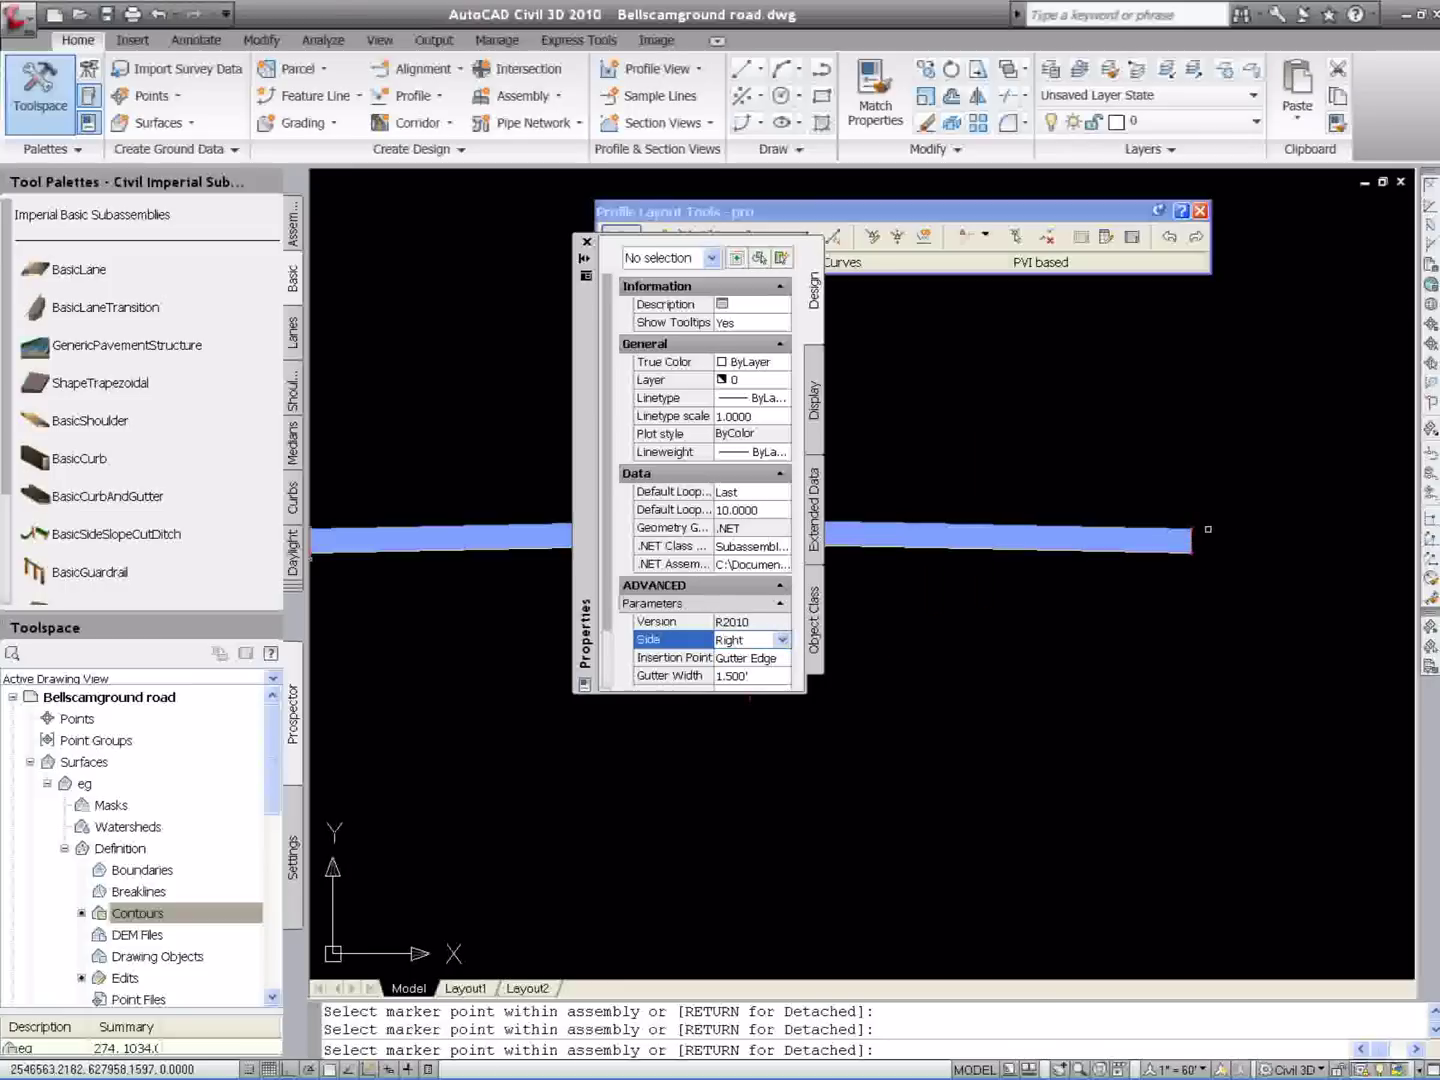
scroll(1208, 530, up, 3)
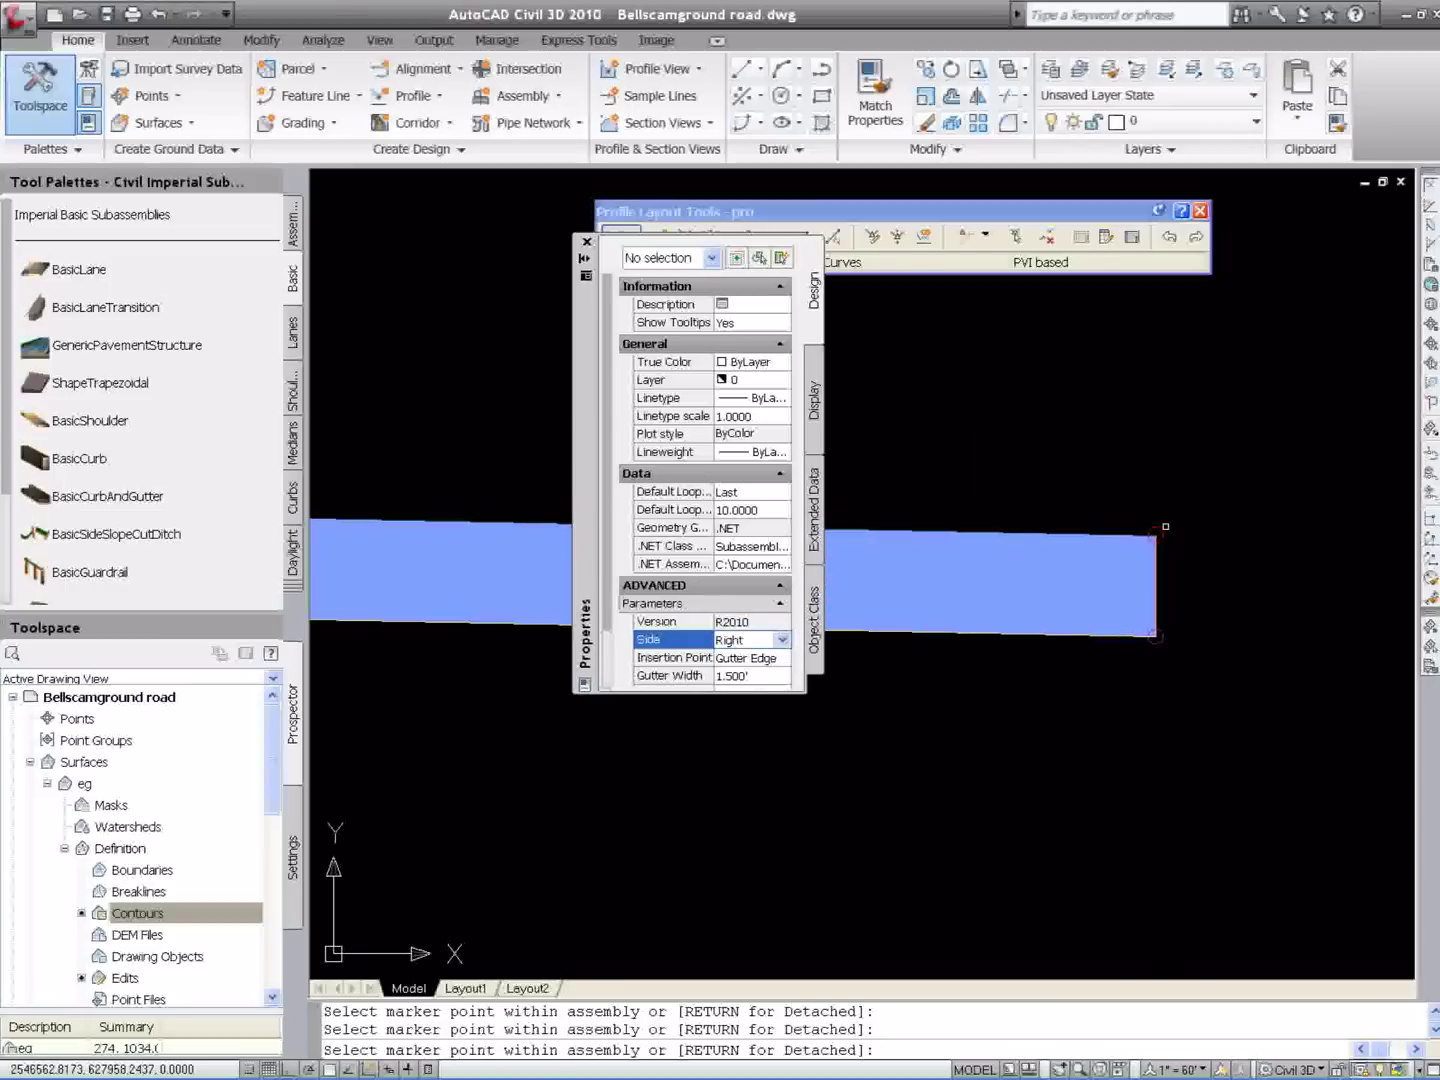
scroll(1158, 530, down, 5)
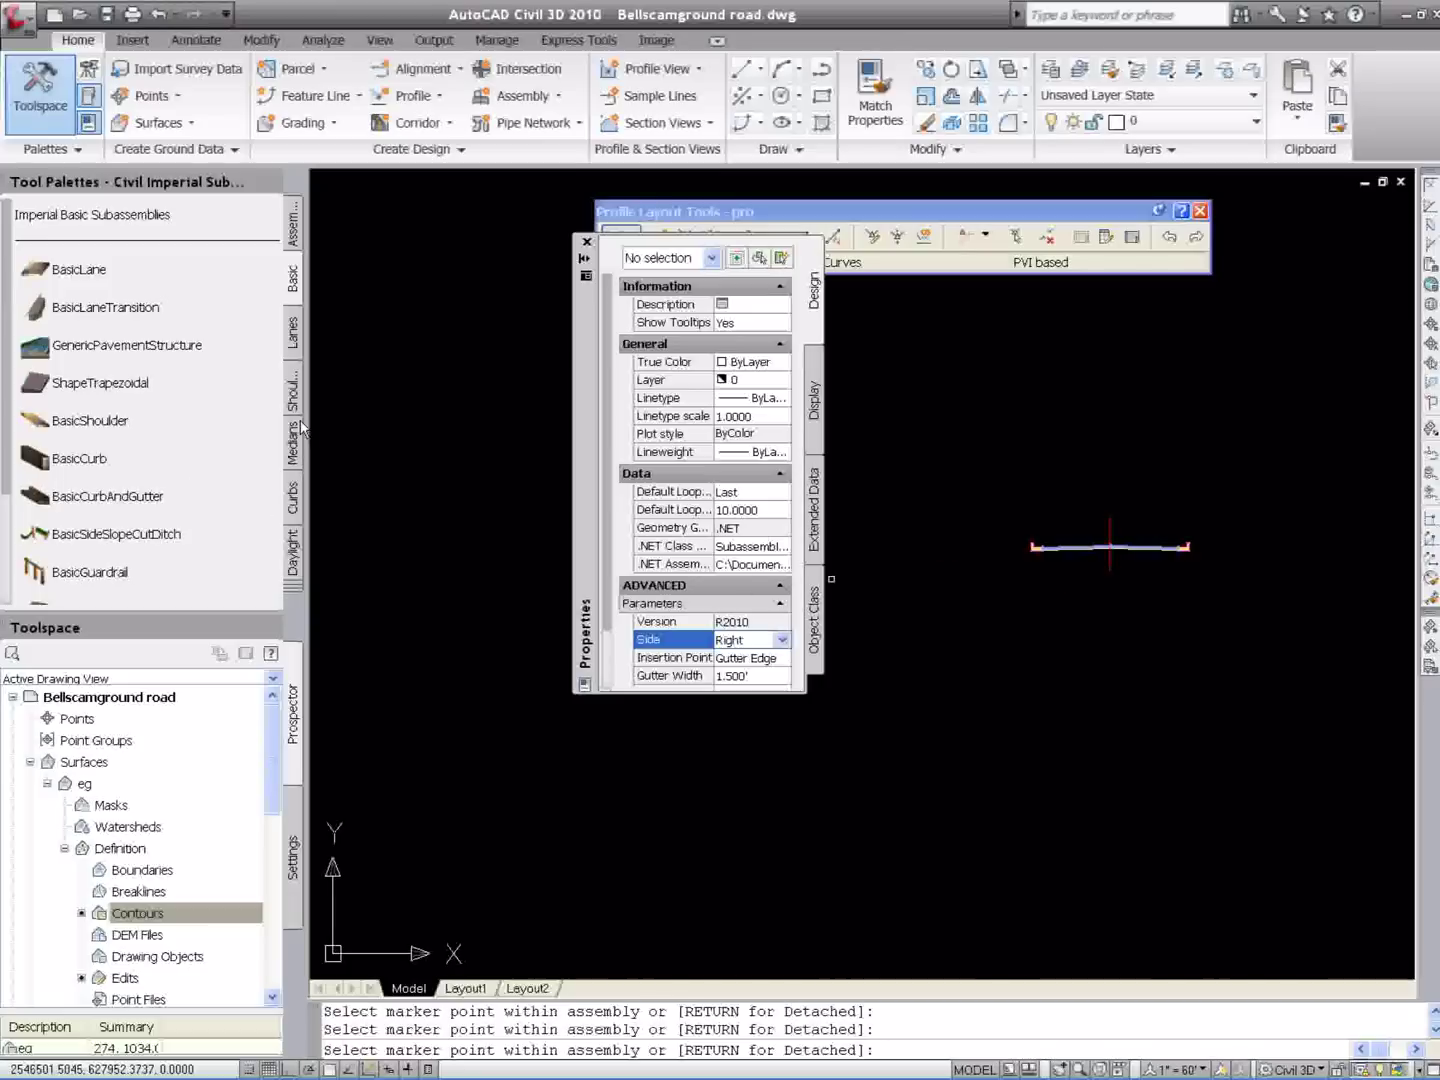
Choose DaylightMinWidth and set its Cut Slope and Fill Slope to 3.00:1
click(292, 555)
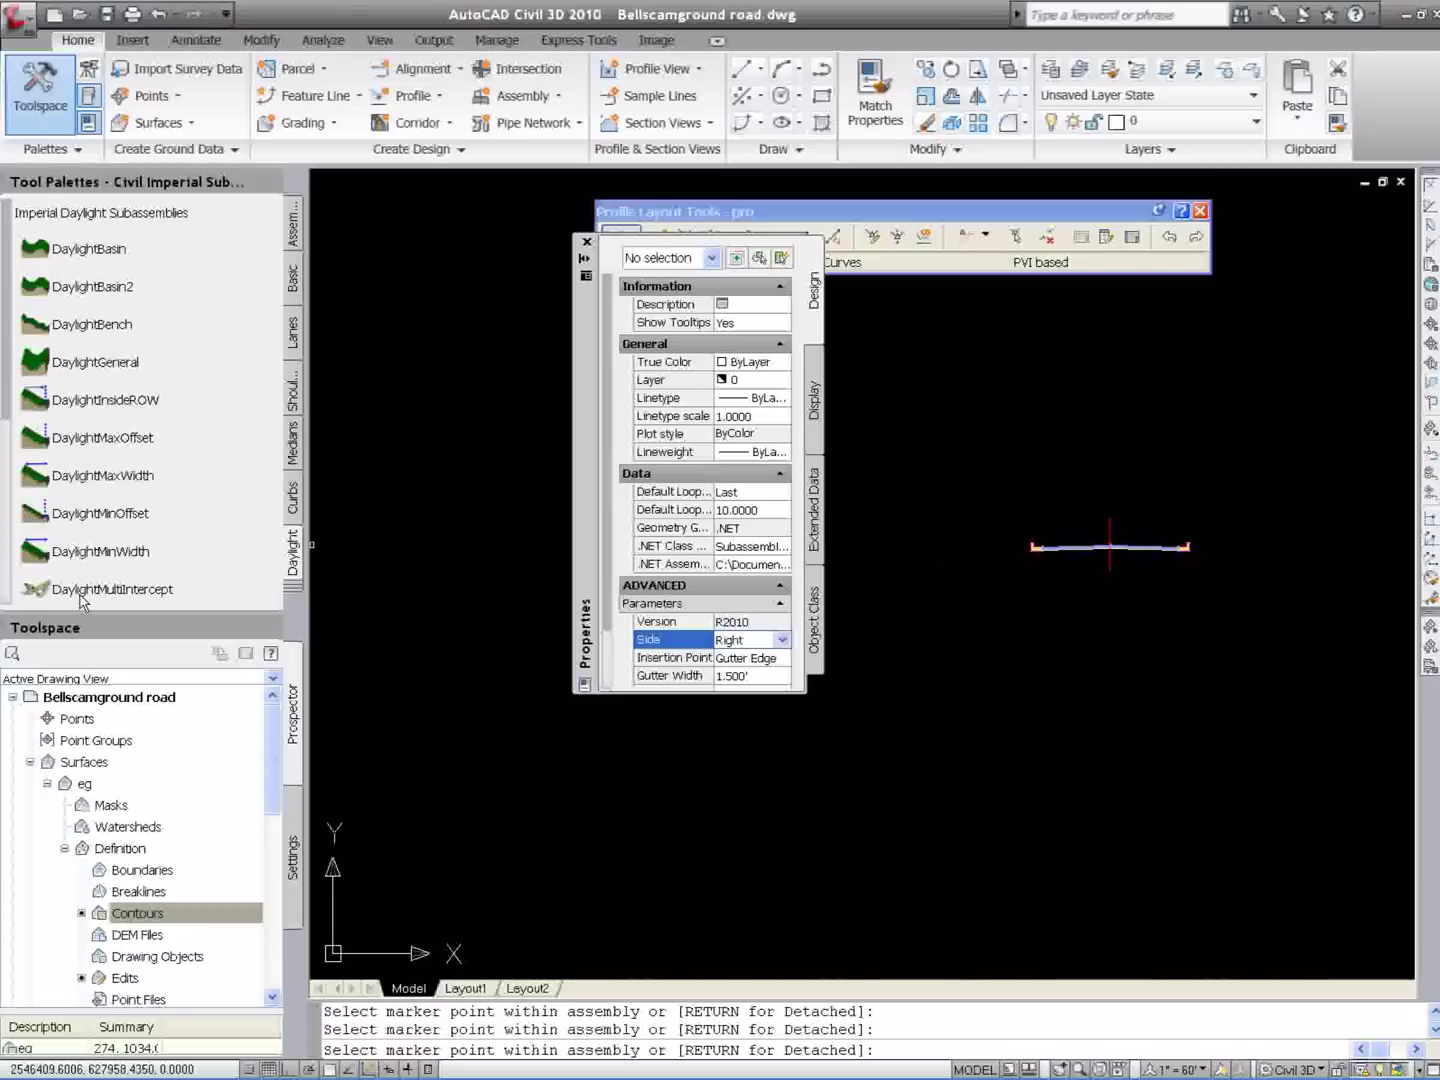
click(95, 551)
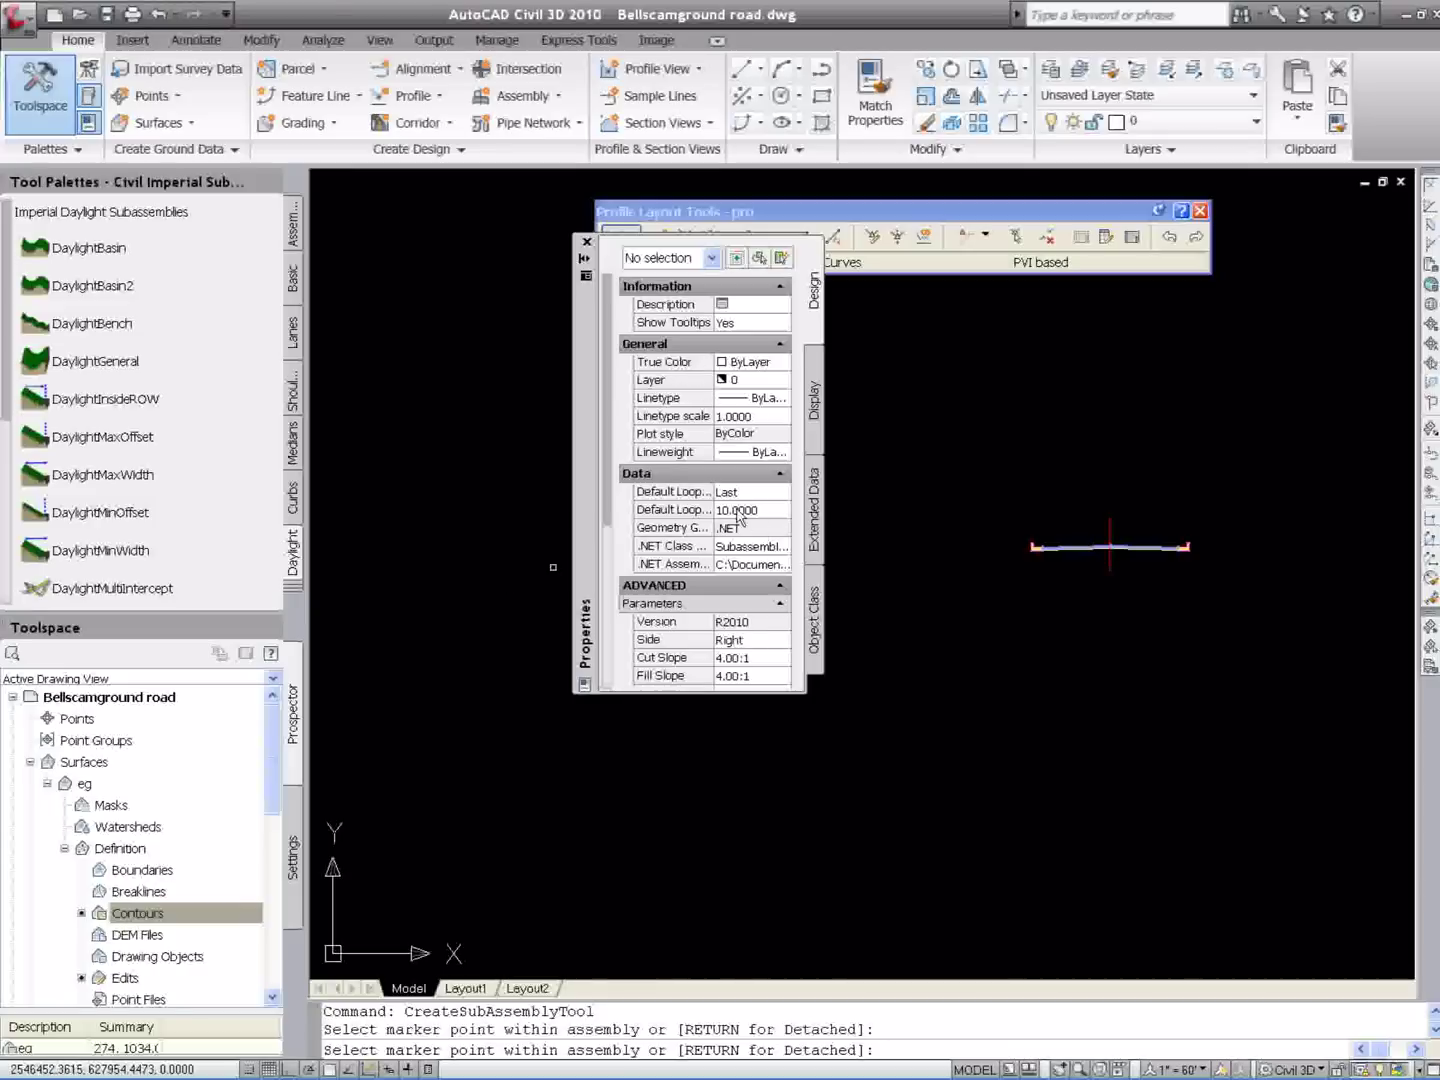
click(762, 659)
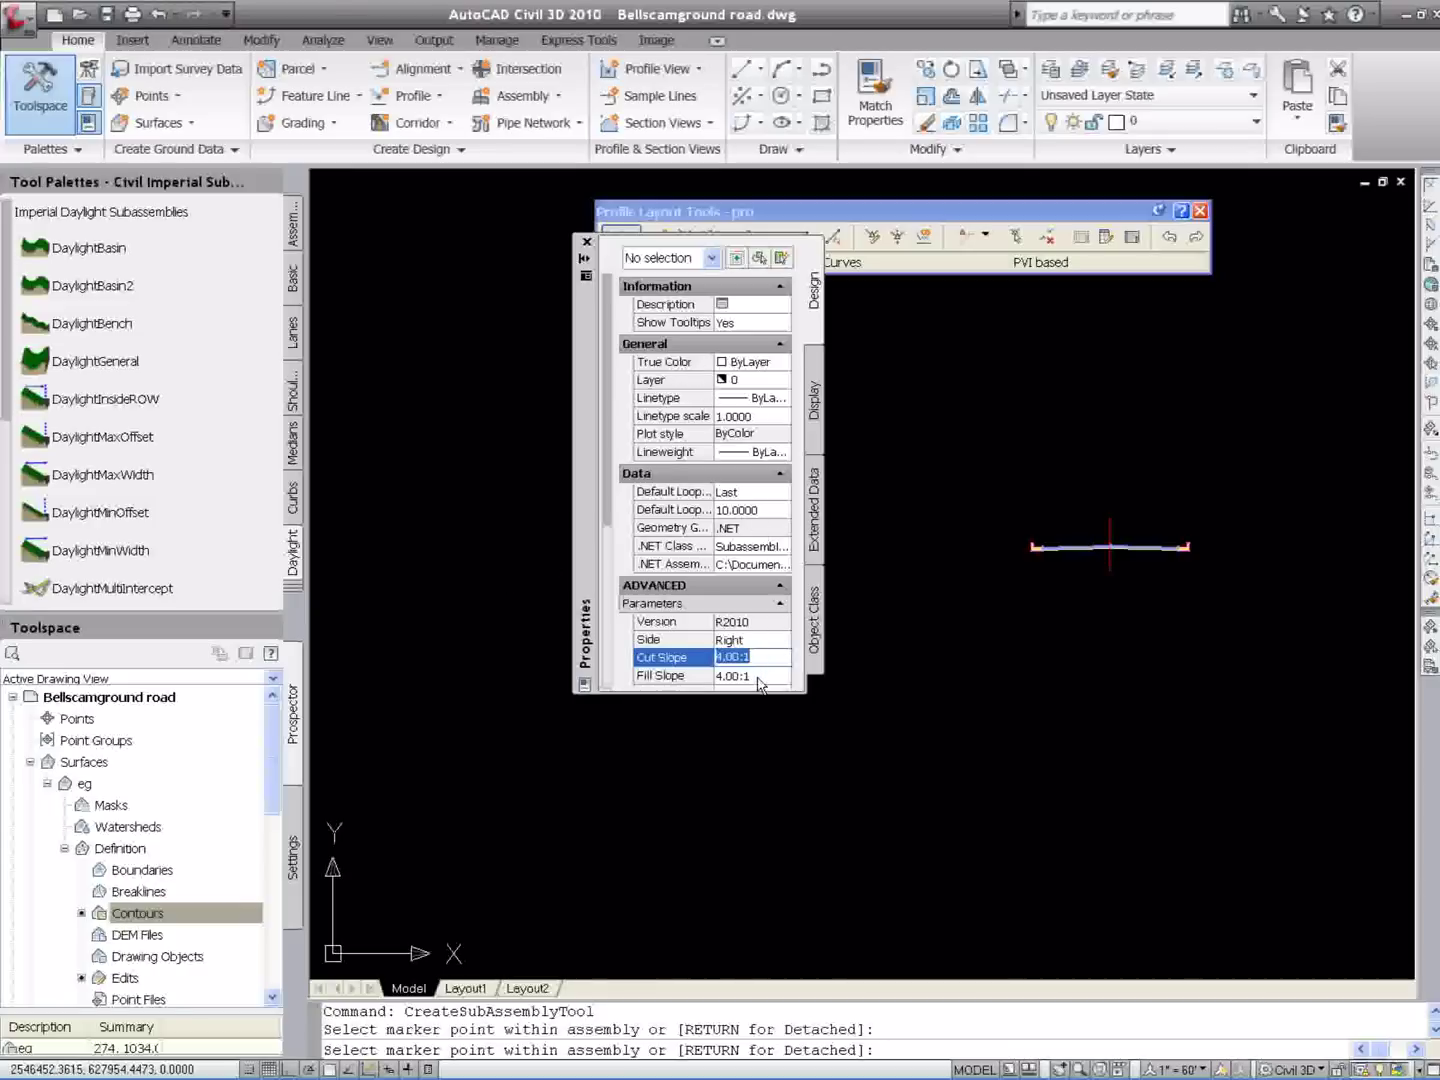
text(3)
click(753, 677)
text(3)
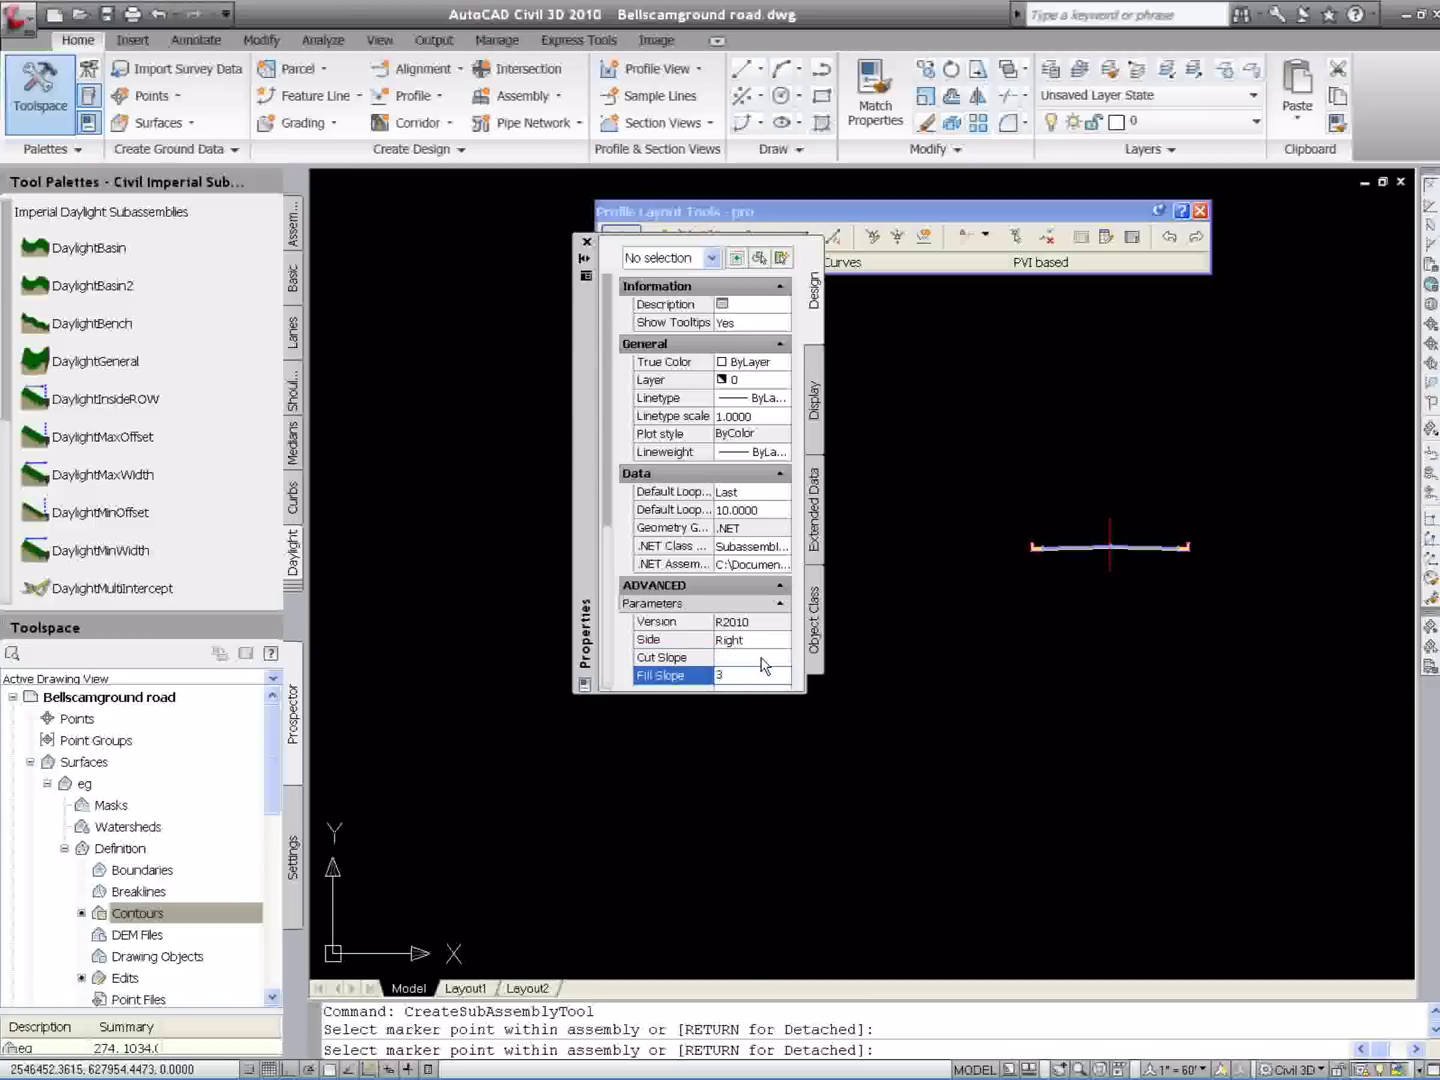
key(Return)
Attach daylight slopes to the right curb edge, then, with Side set to Left, the left curb
scroll(1110, 600, up, 10)
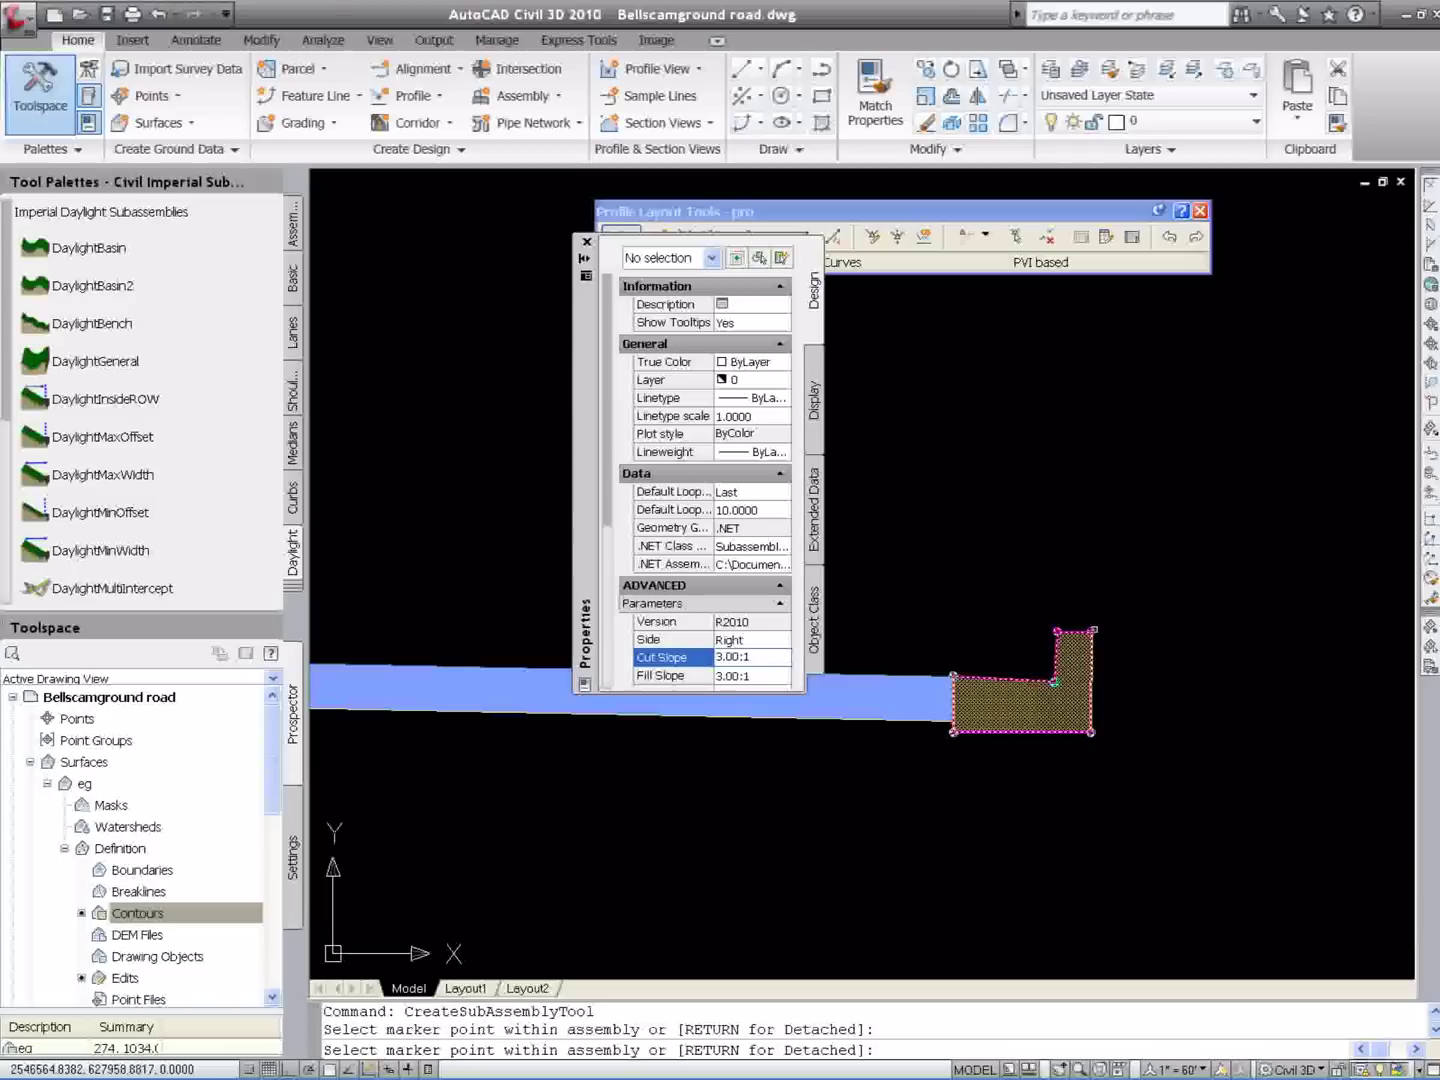
click(1094, 632)
scroll(1100, 640, down, 5)
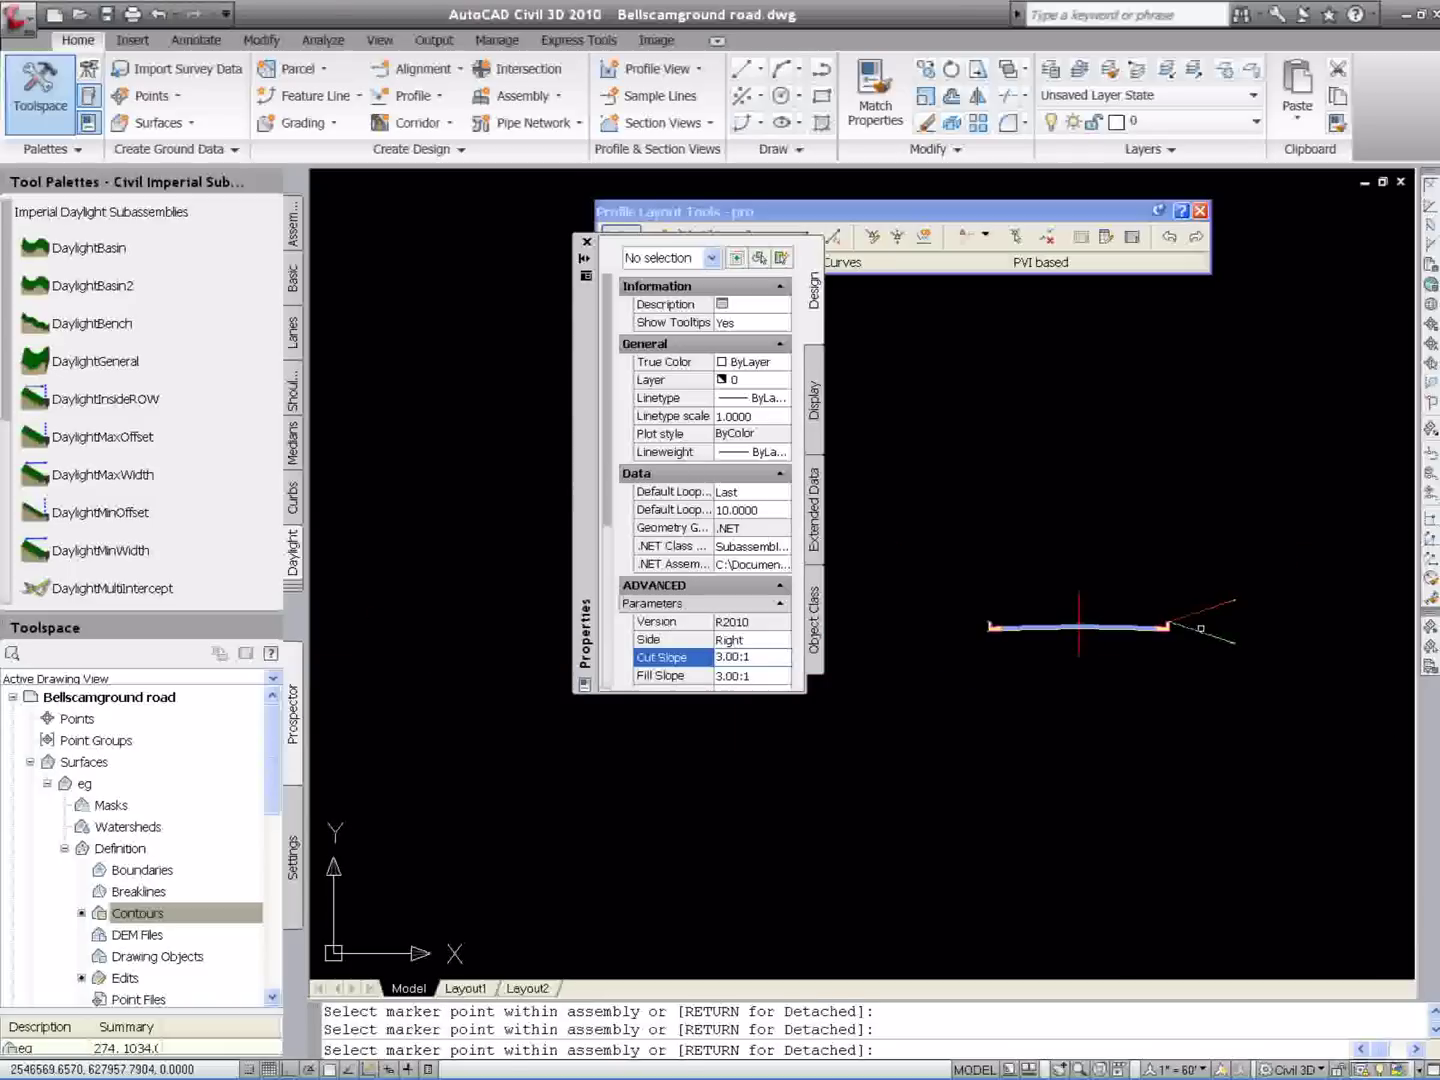
click(775, 646)
click(781, 641)
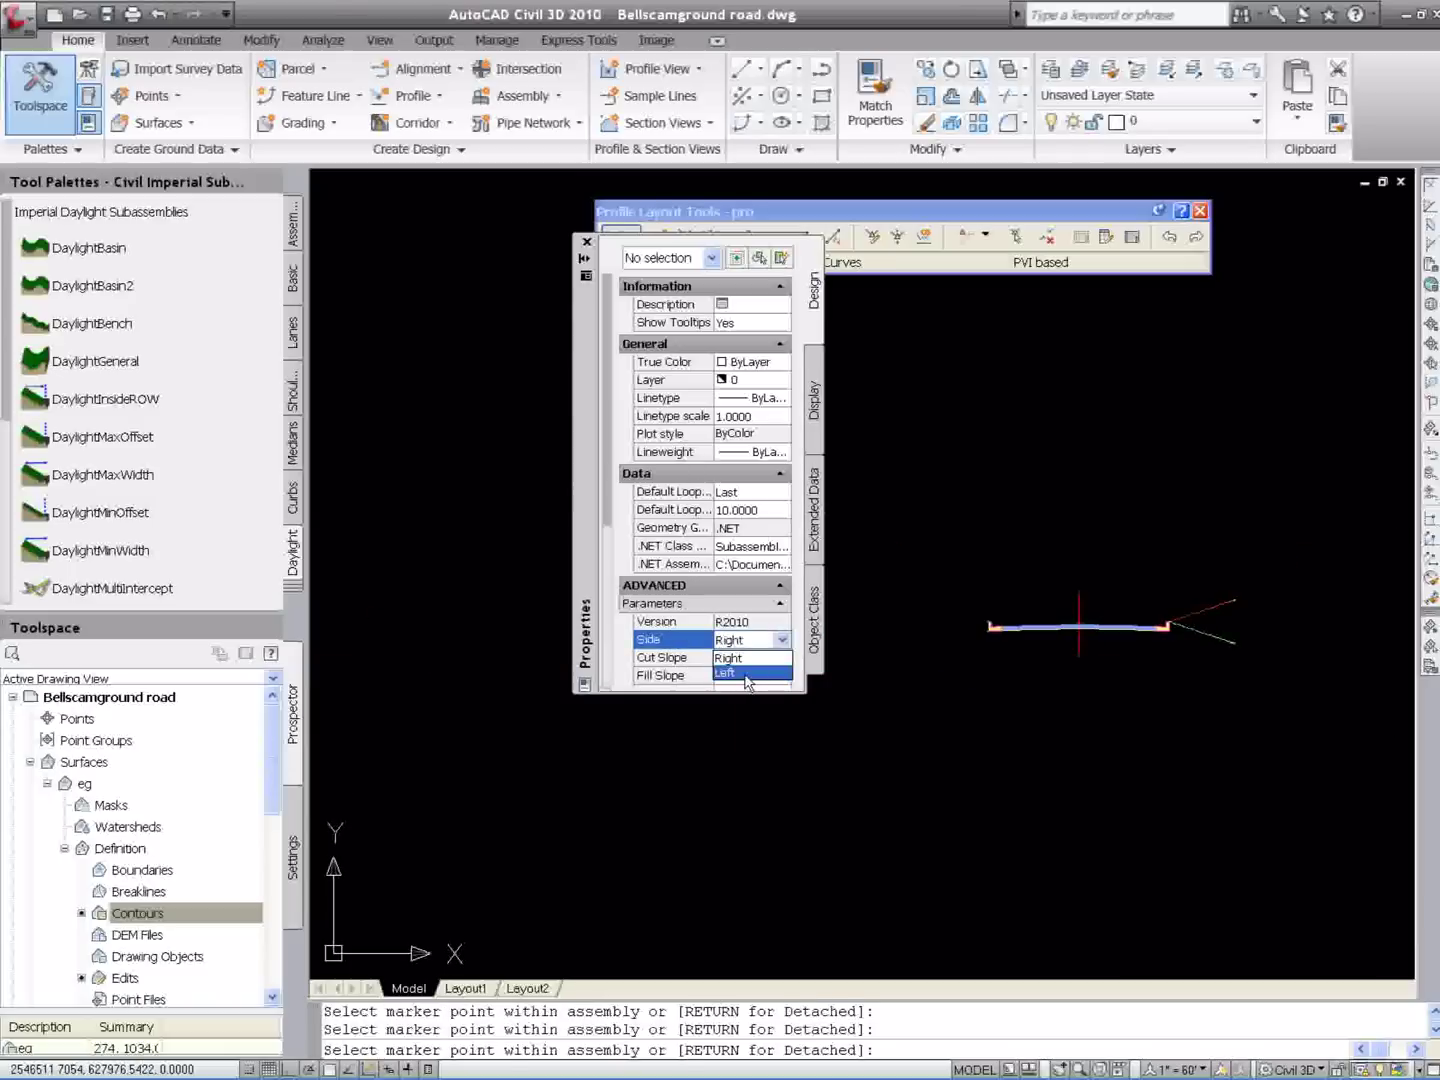
click(750, 673)
scroll(990, 597, up, 5)
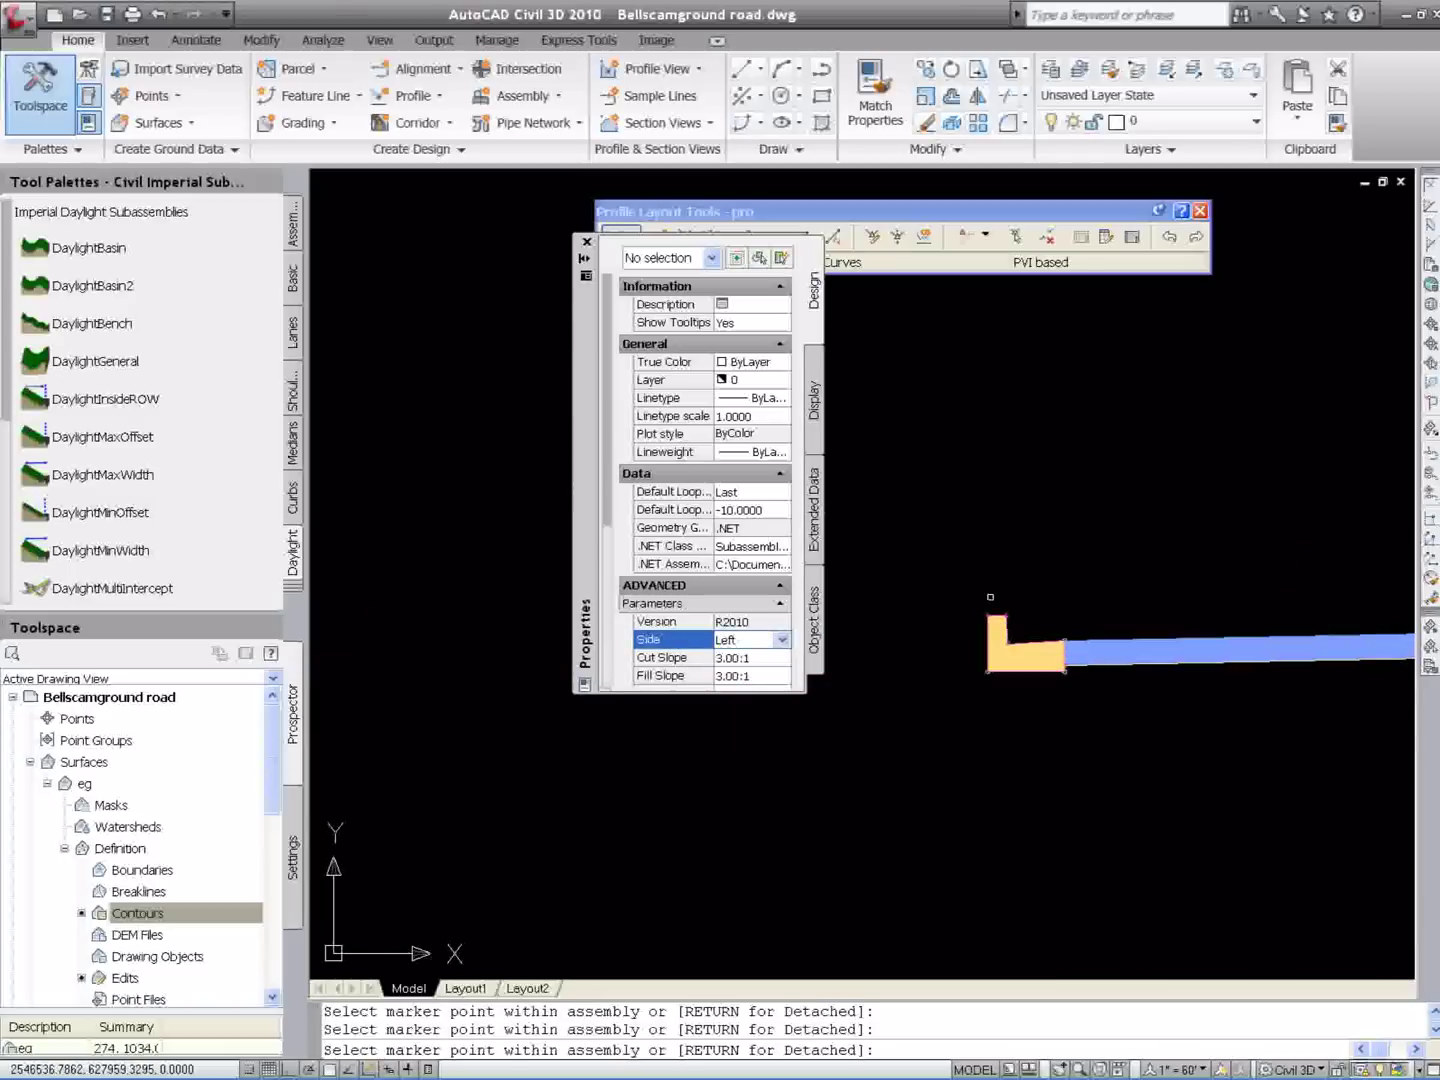
scroll(990, 598, up, 3)
click(980, 632)
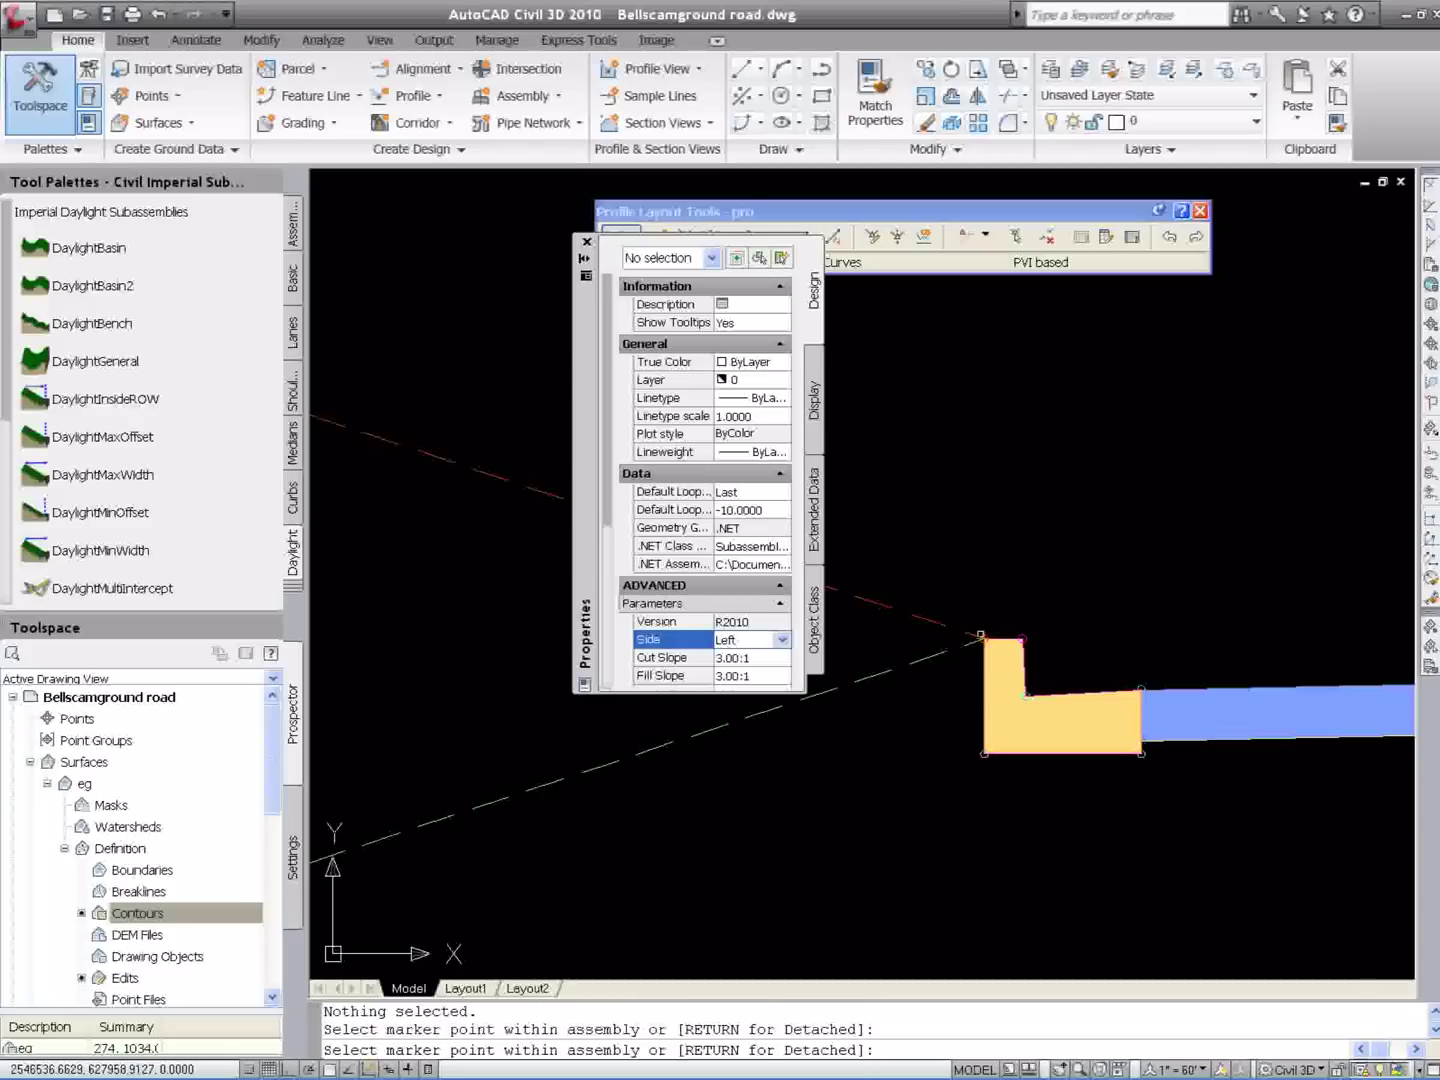
scroll(941, 600, down, 6)
End subassembly insertion and zoom to the drawing extents
key(Escape)
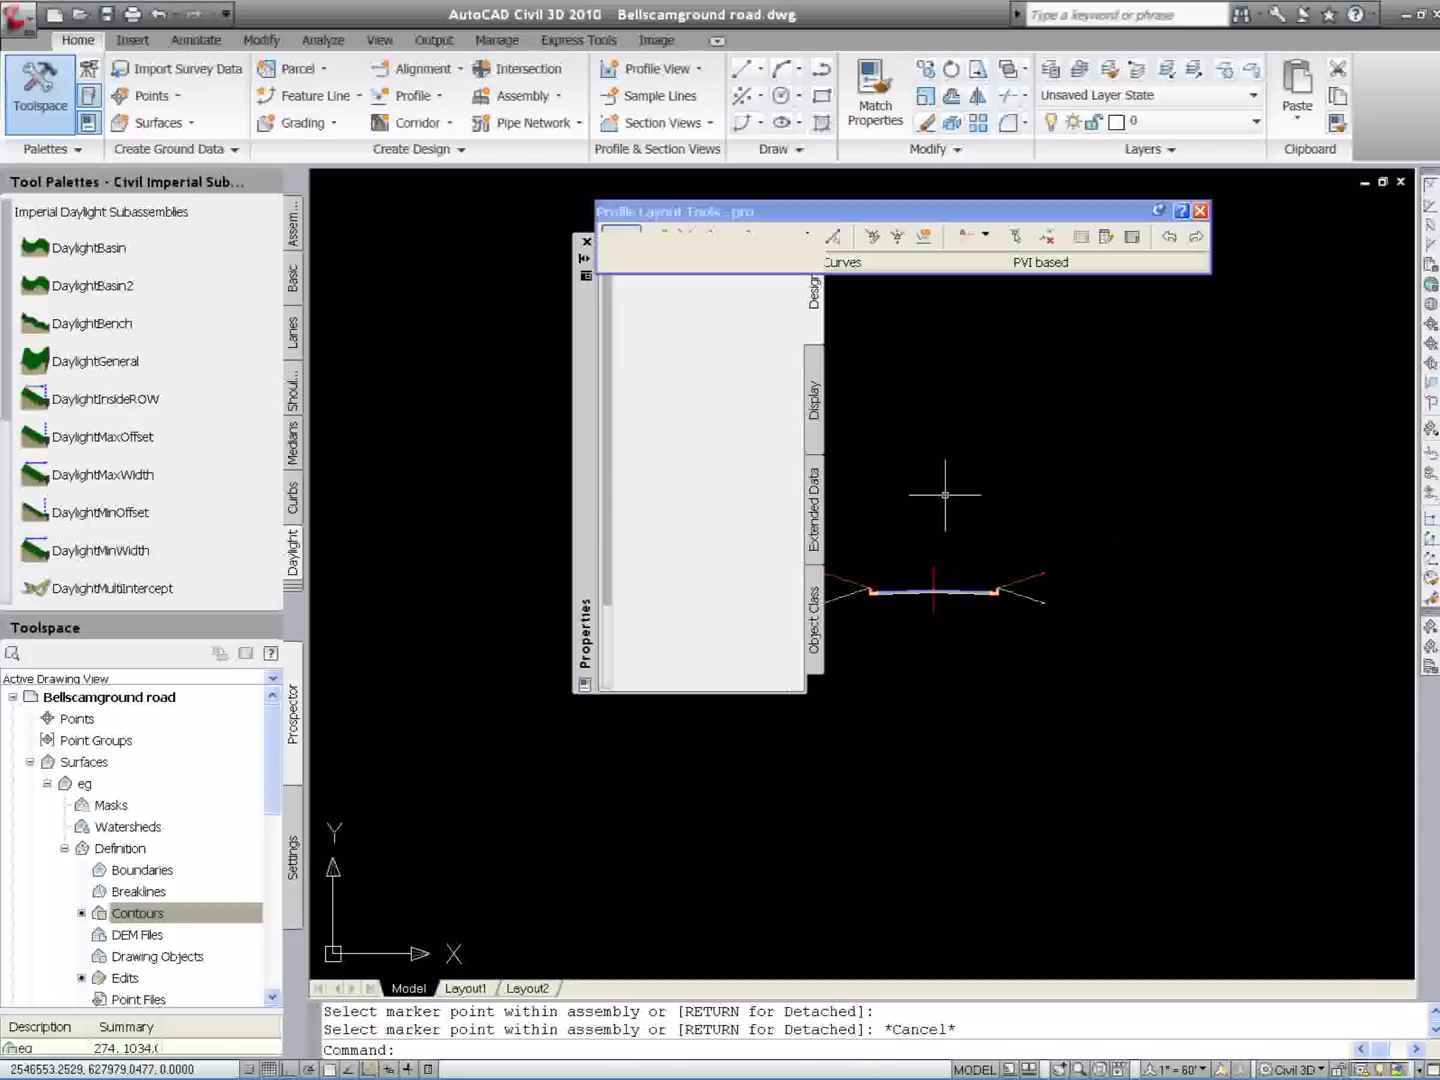
text(z)
key(Return)
text(e)
key(Return)
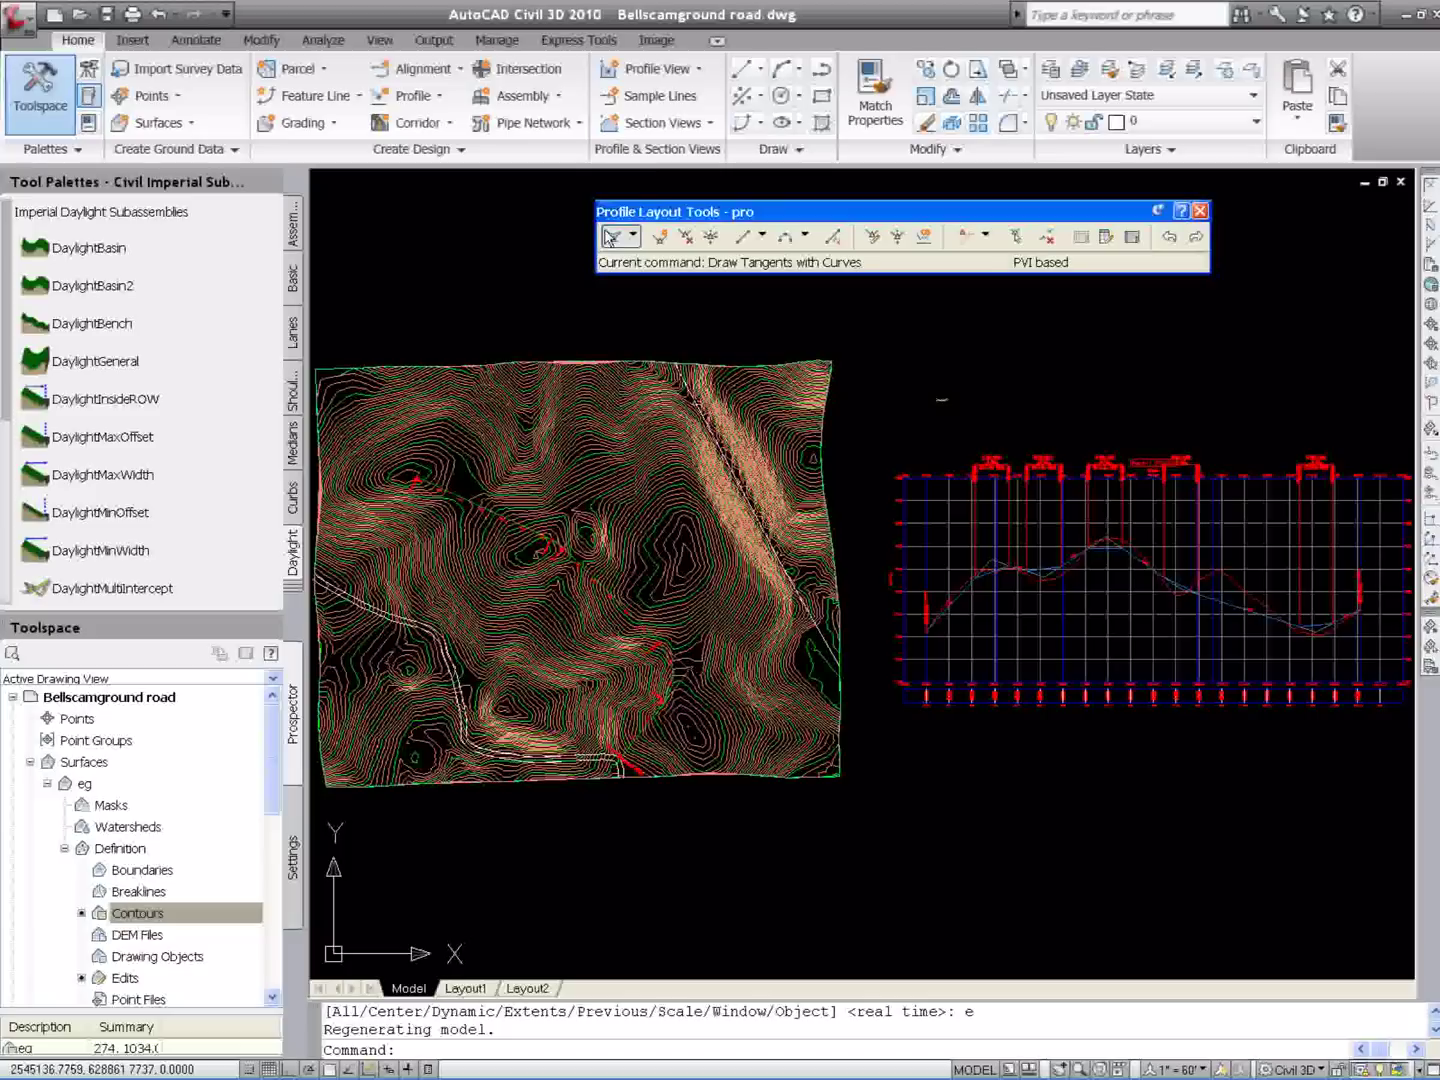
Start a simple corridor named road-1
click(450, 123)
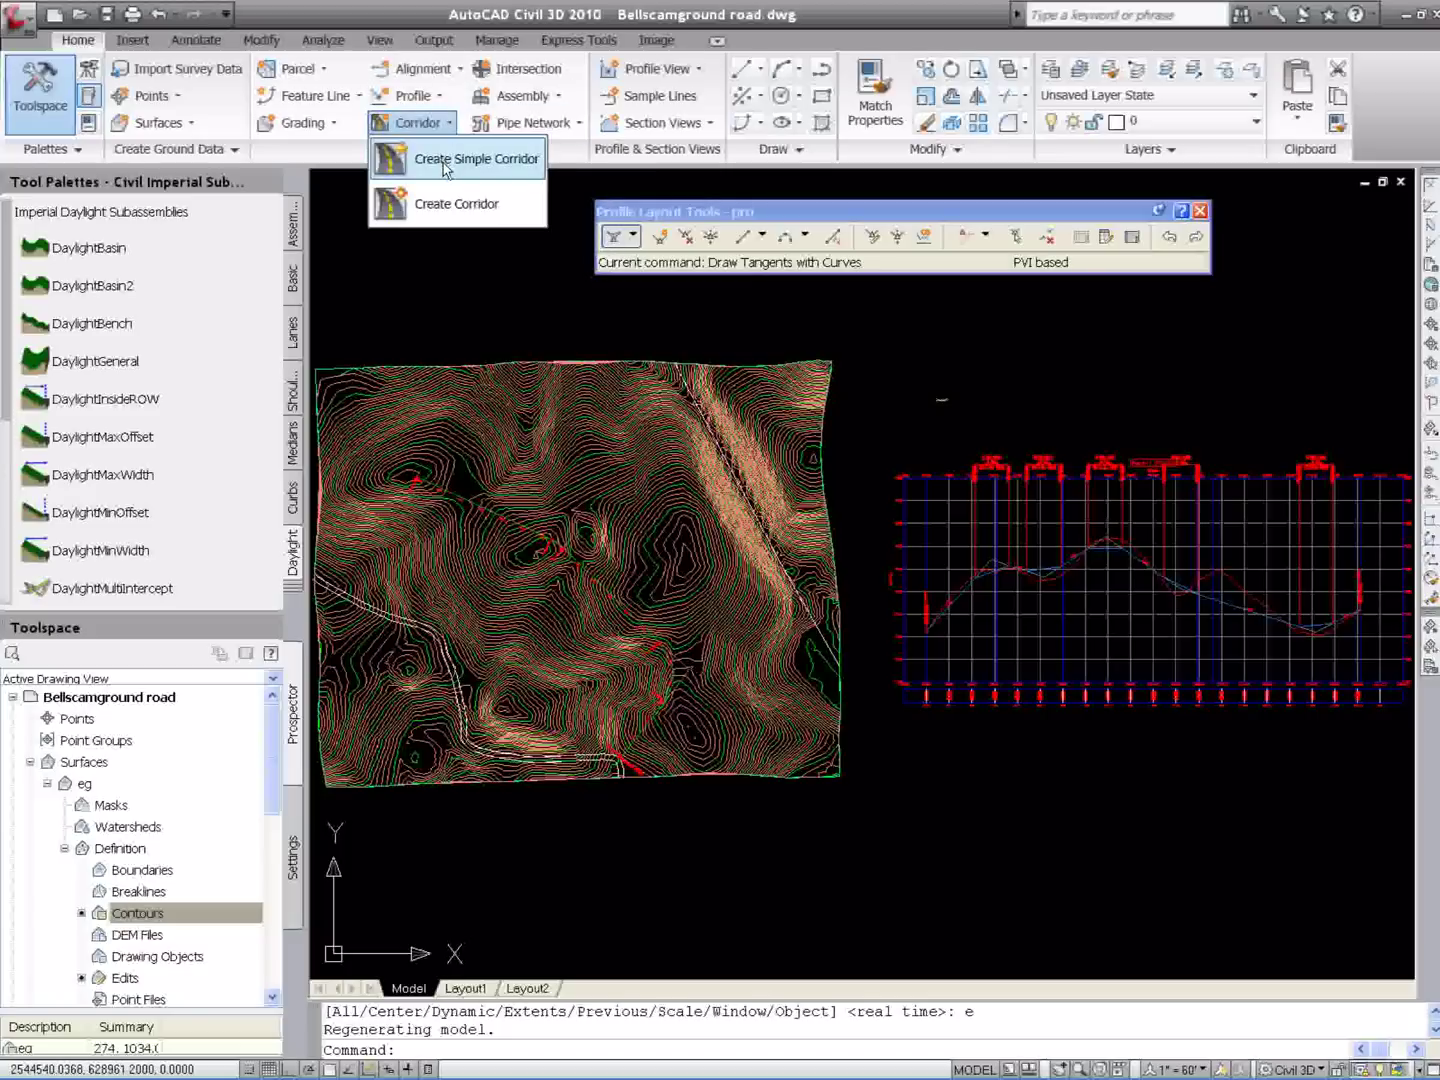
click(446, 160)
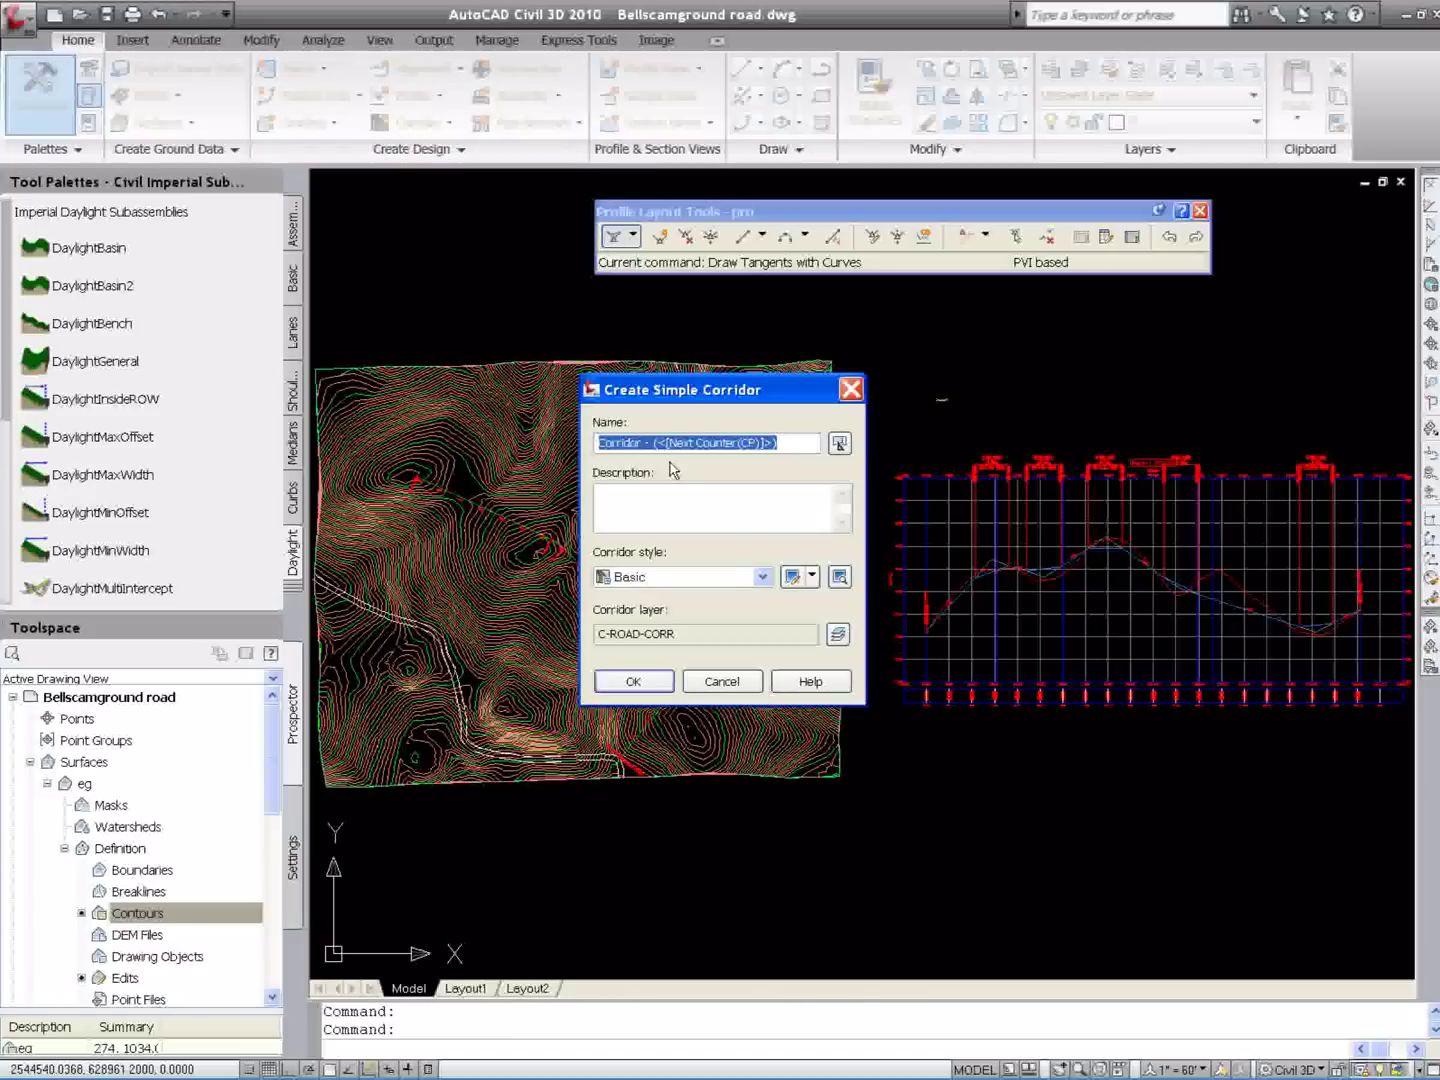
text(road-1)
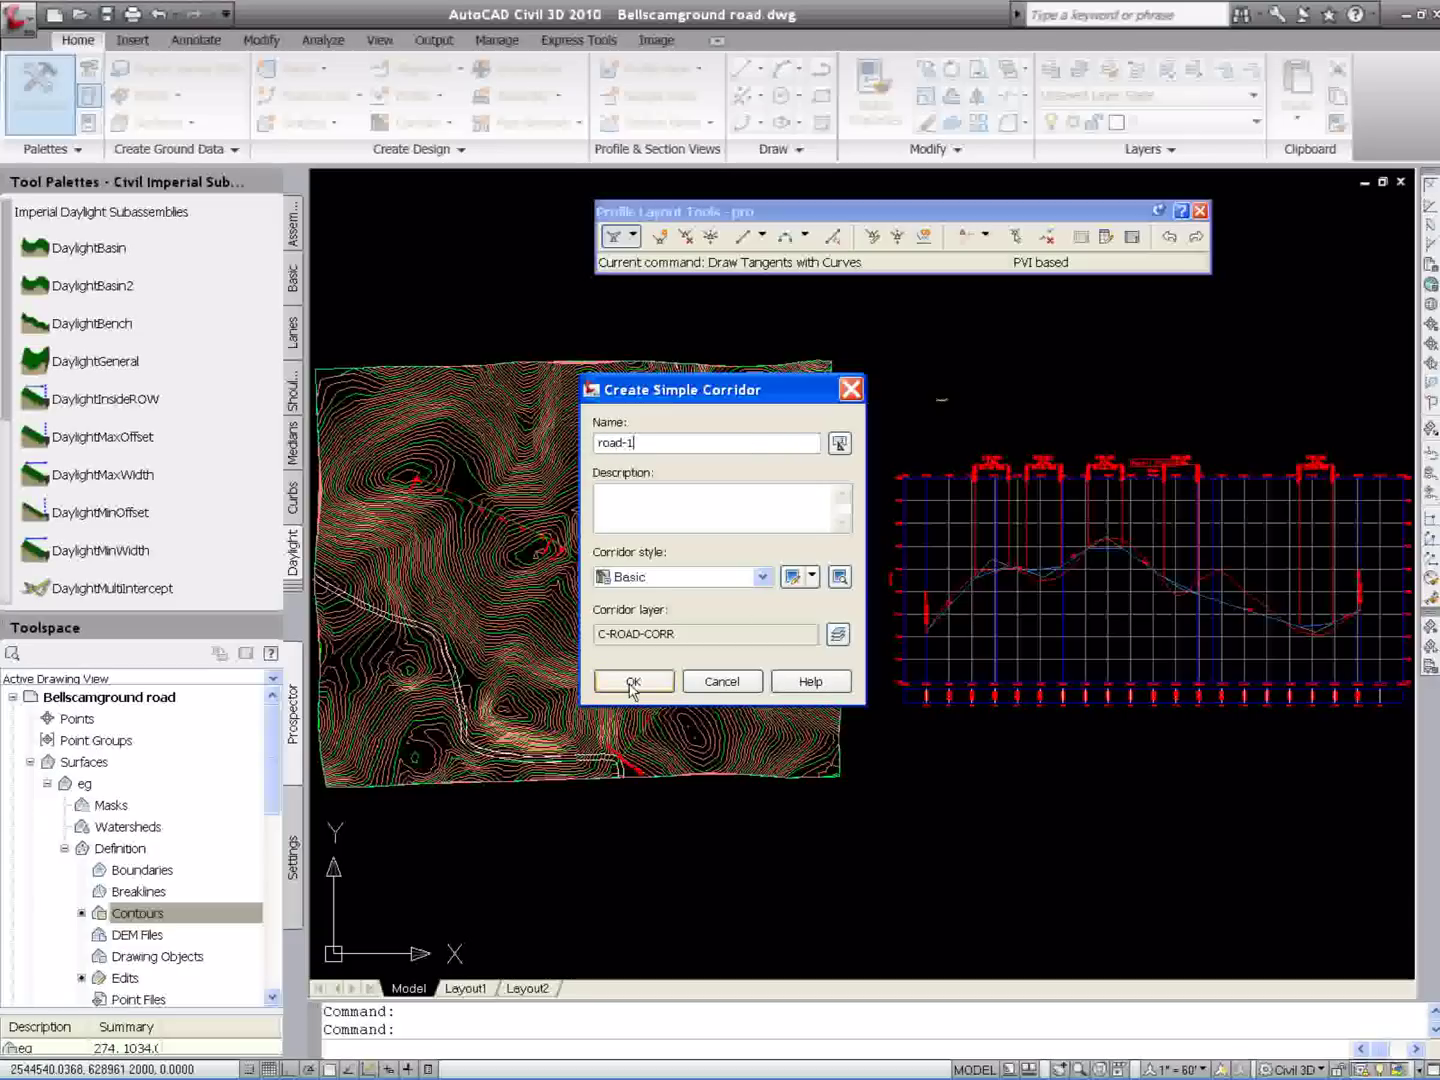
click(633, 685)
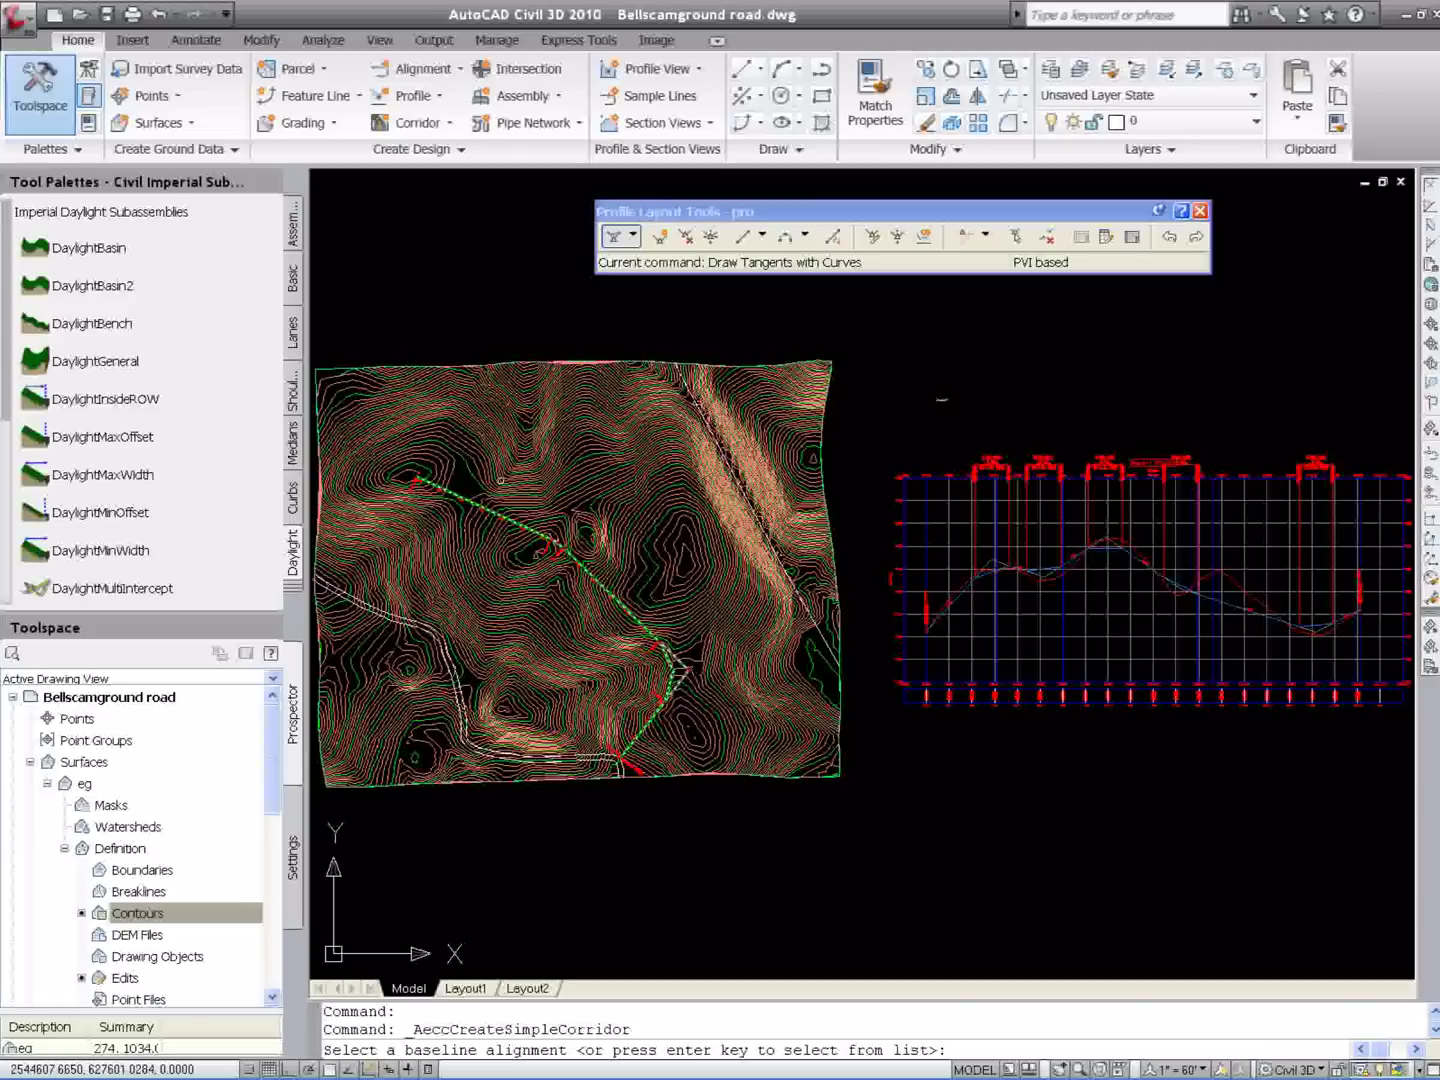
Choose alignment Road-1, profile pro and assembly road-1 for the corridor
key(Return)
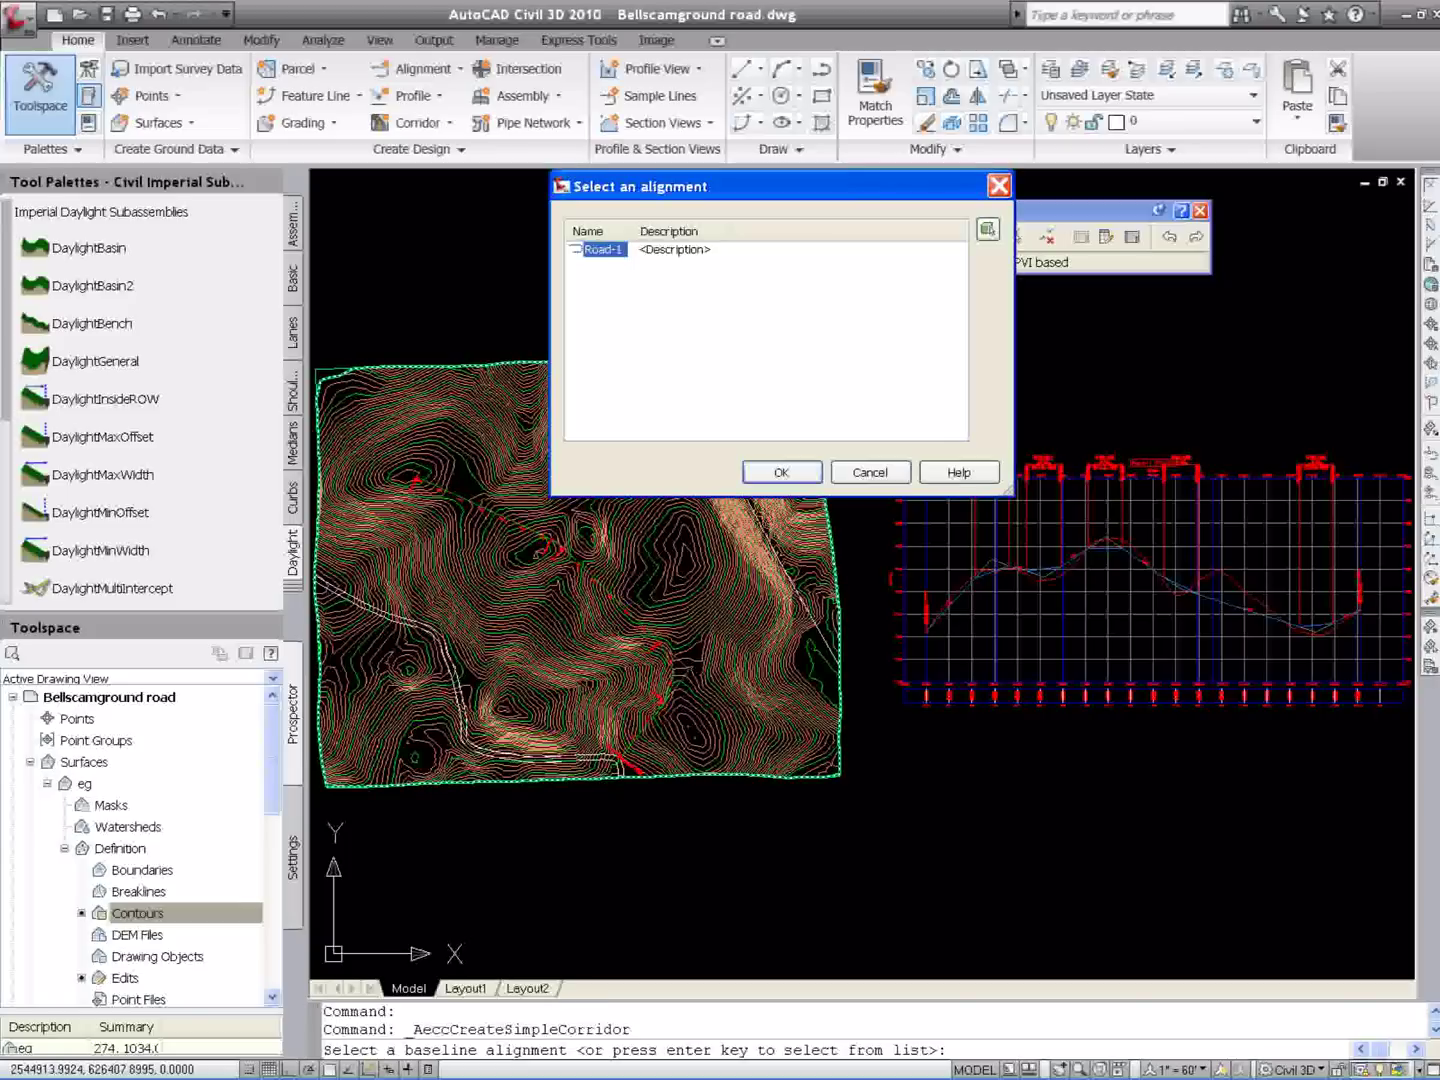
click(779, 472)
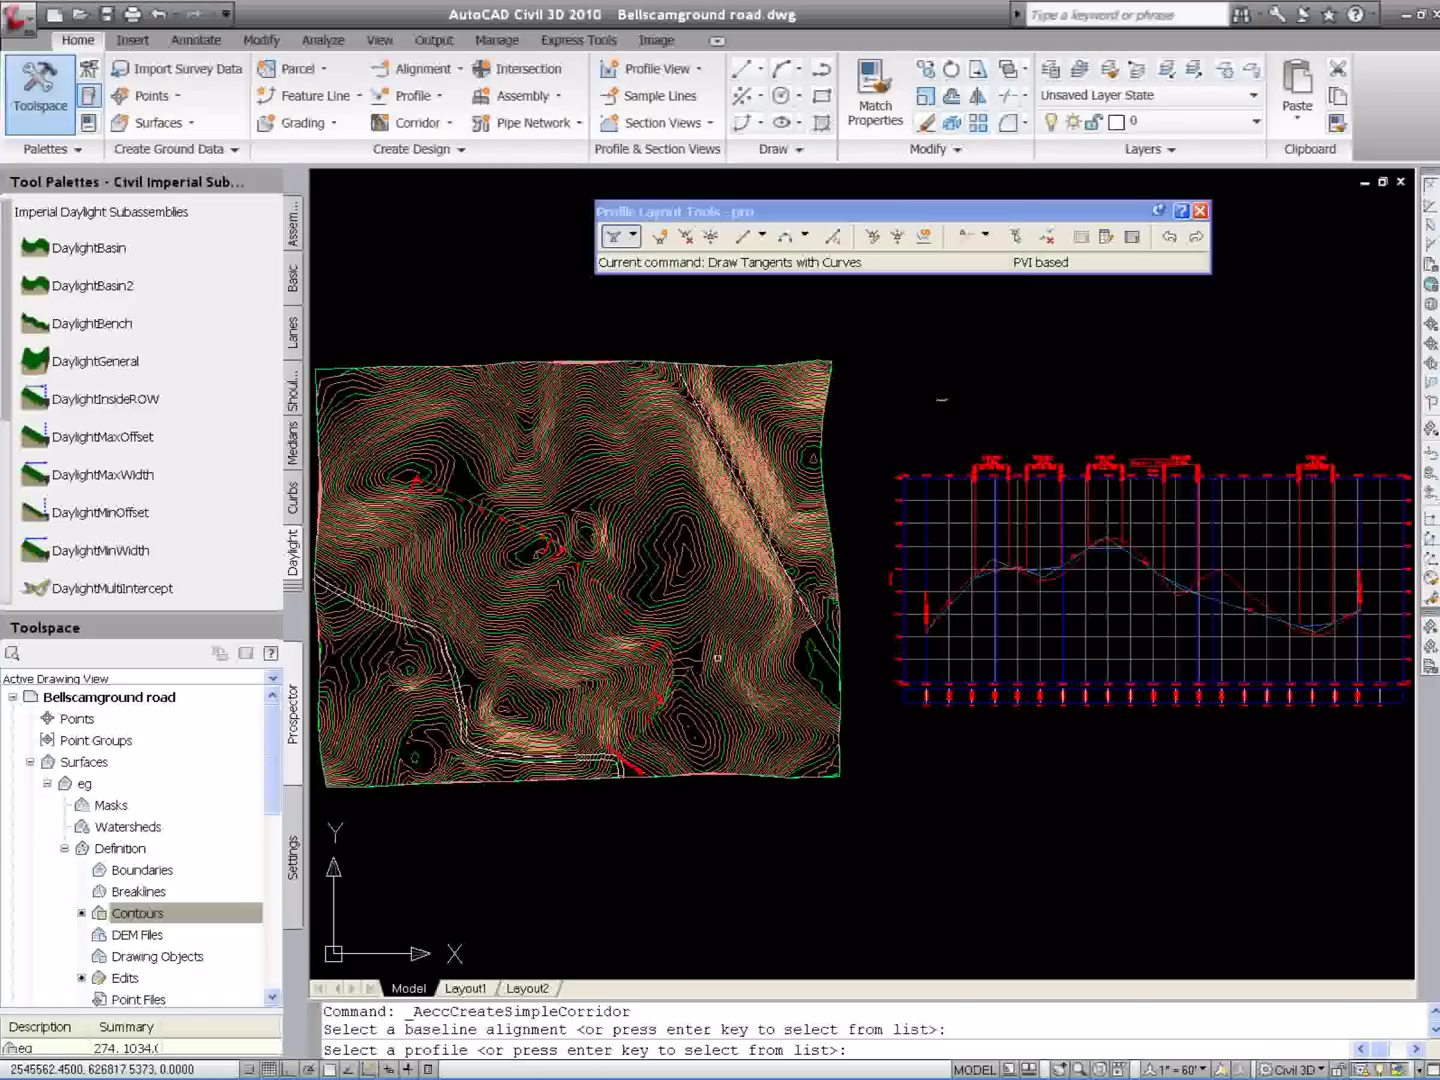
key(Return)
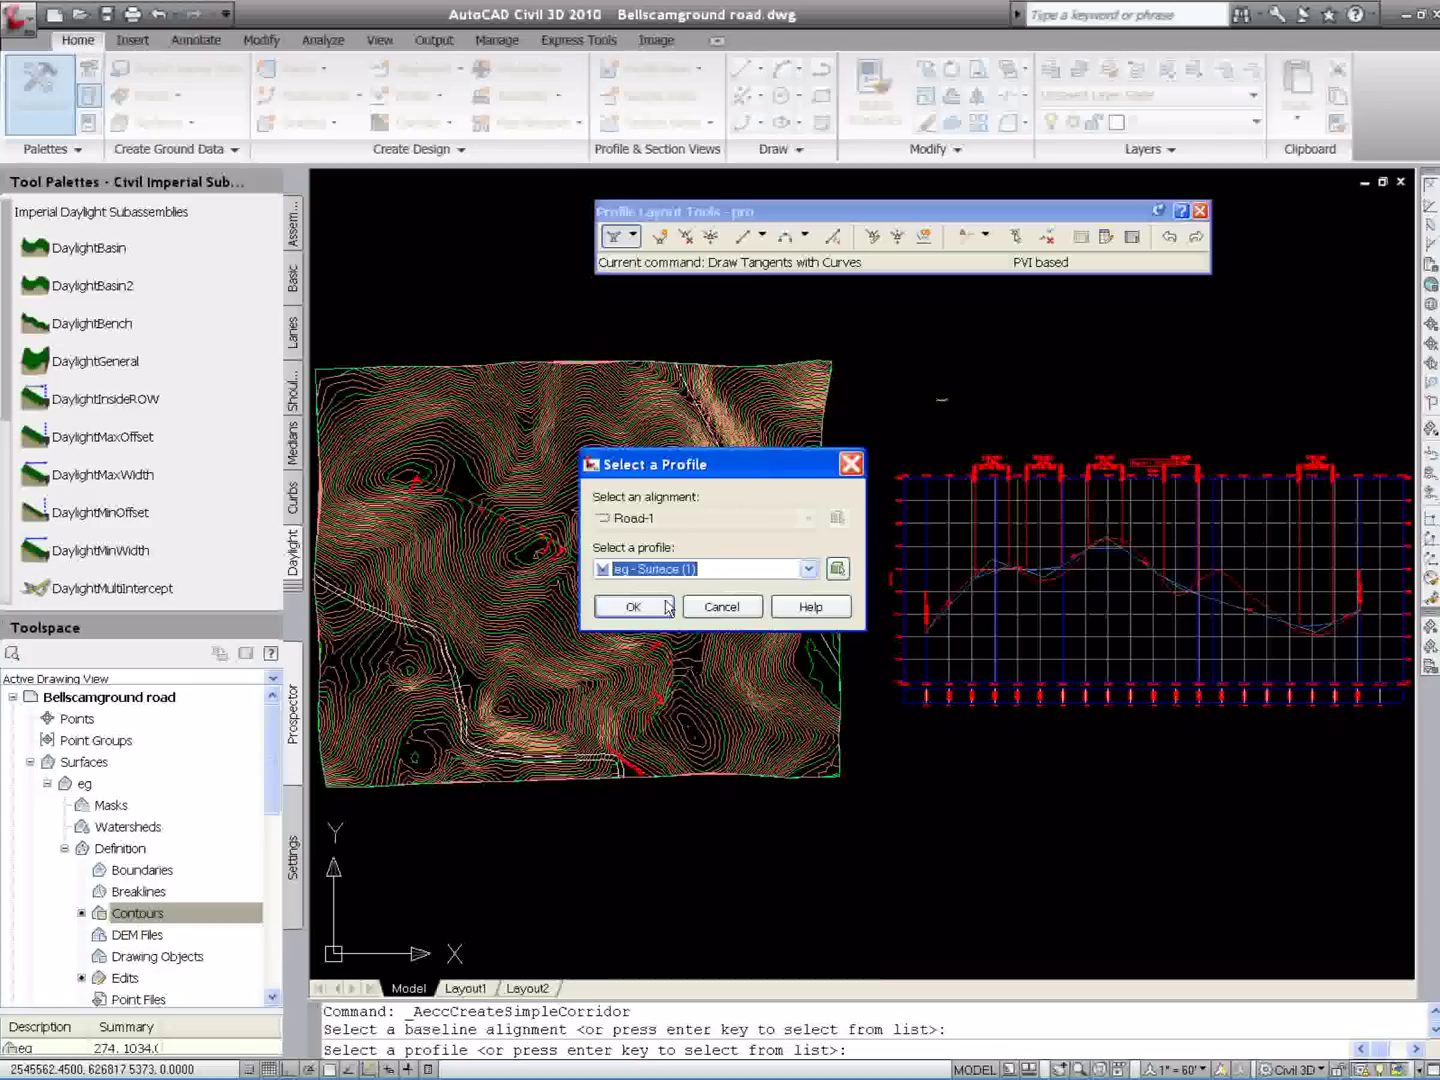
click(808, 569)
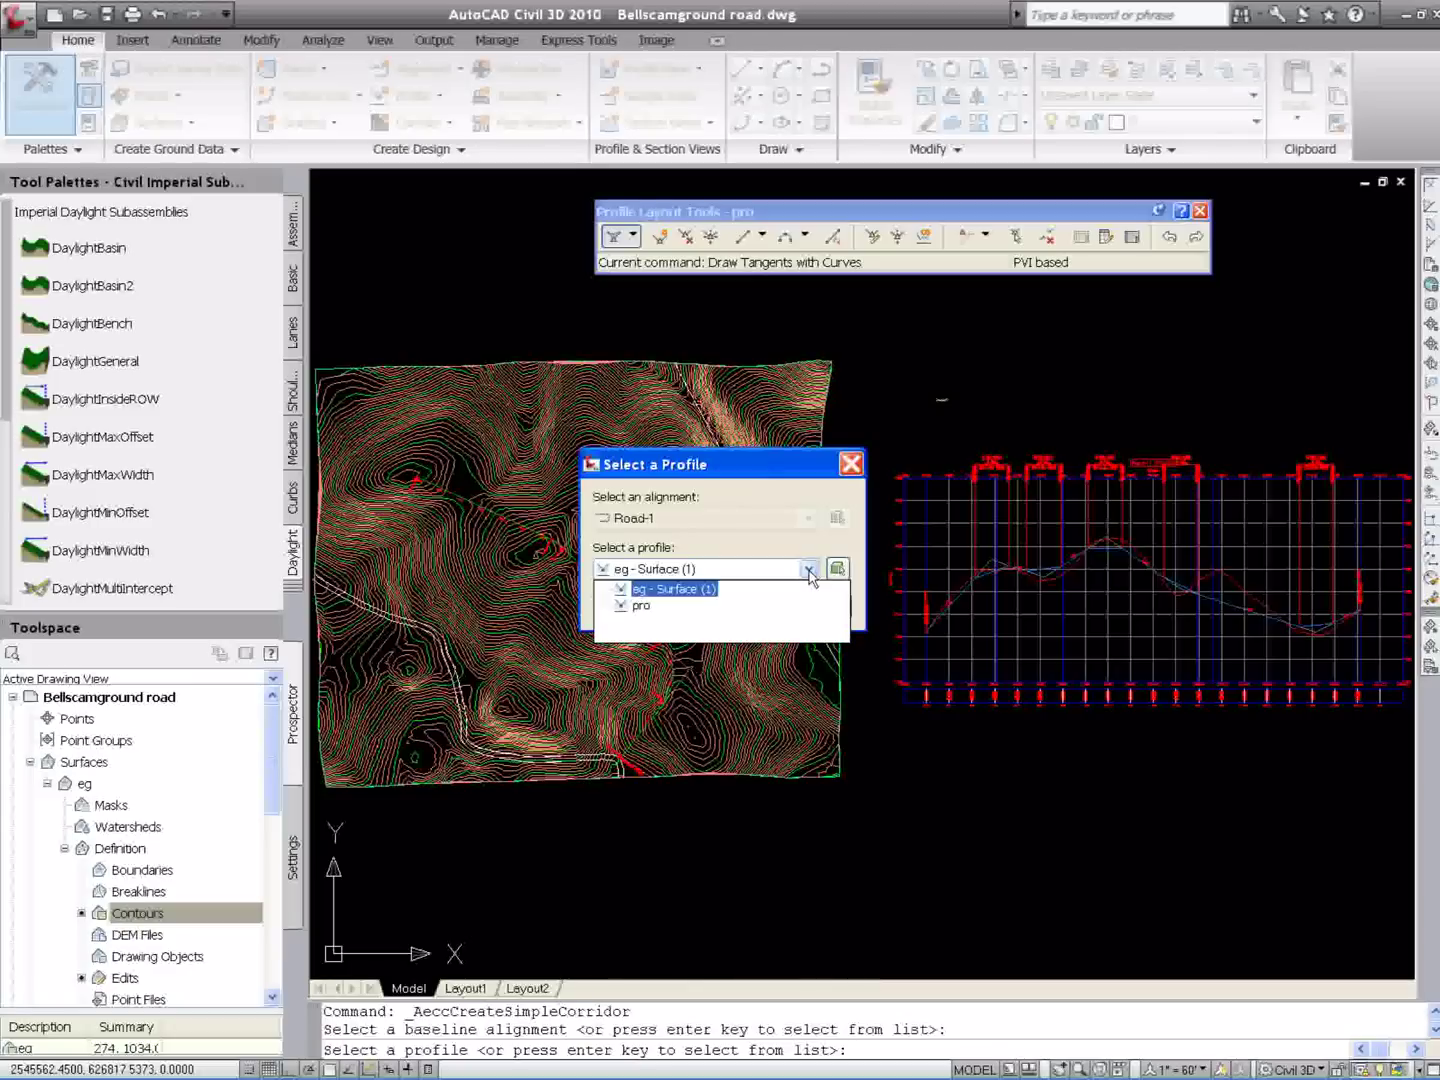
click(659, 608)
click(637, 605)
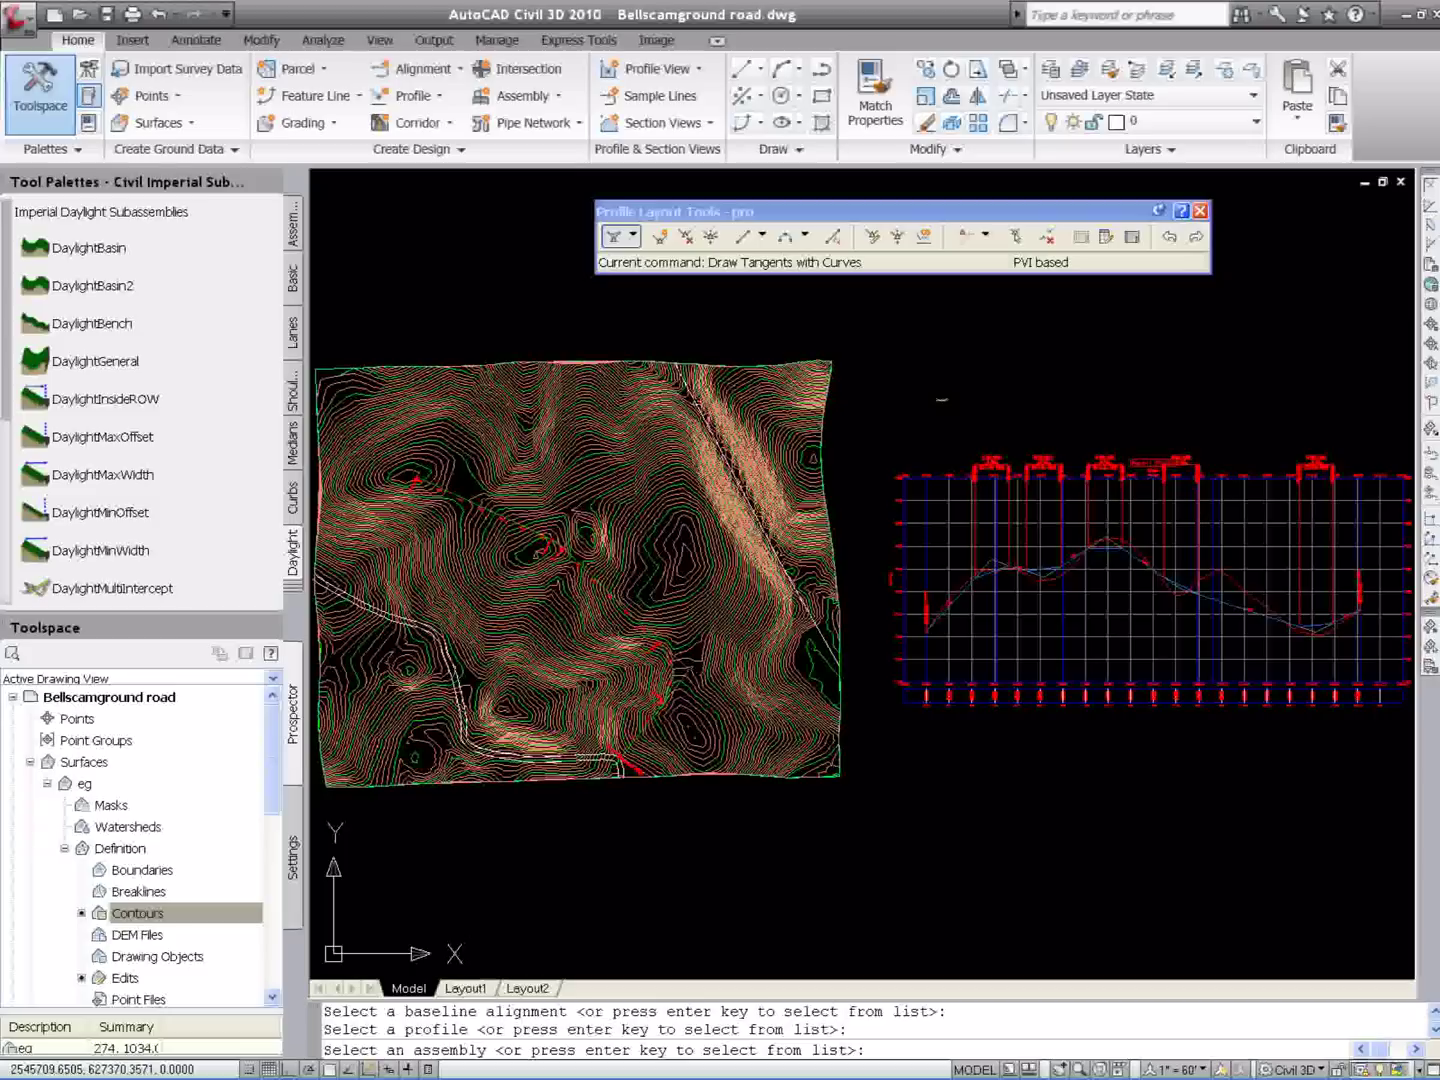
key(Return)
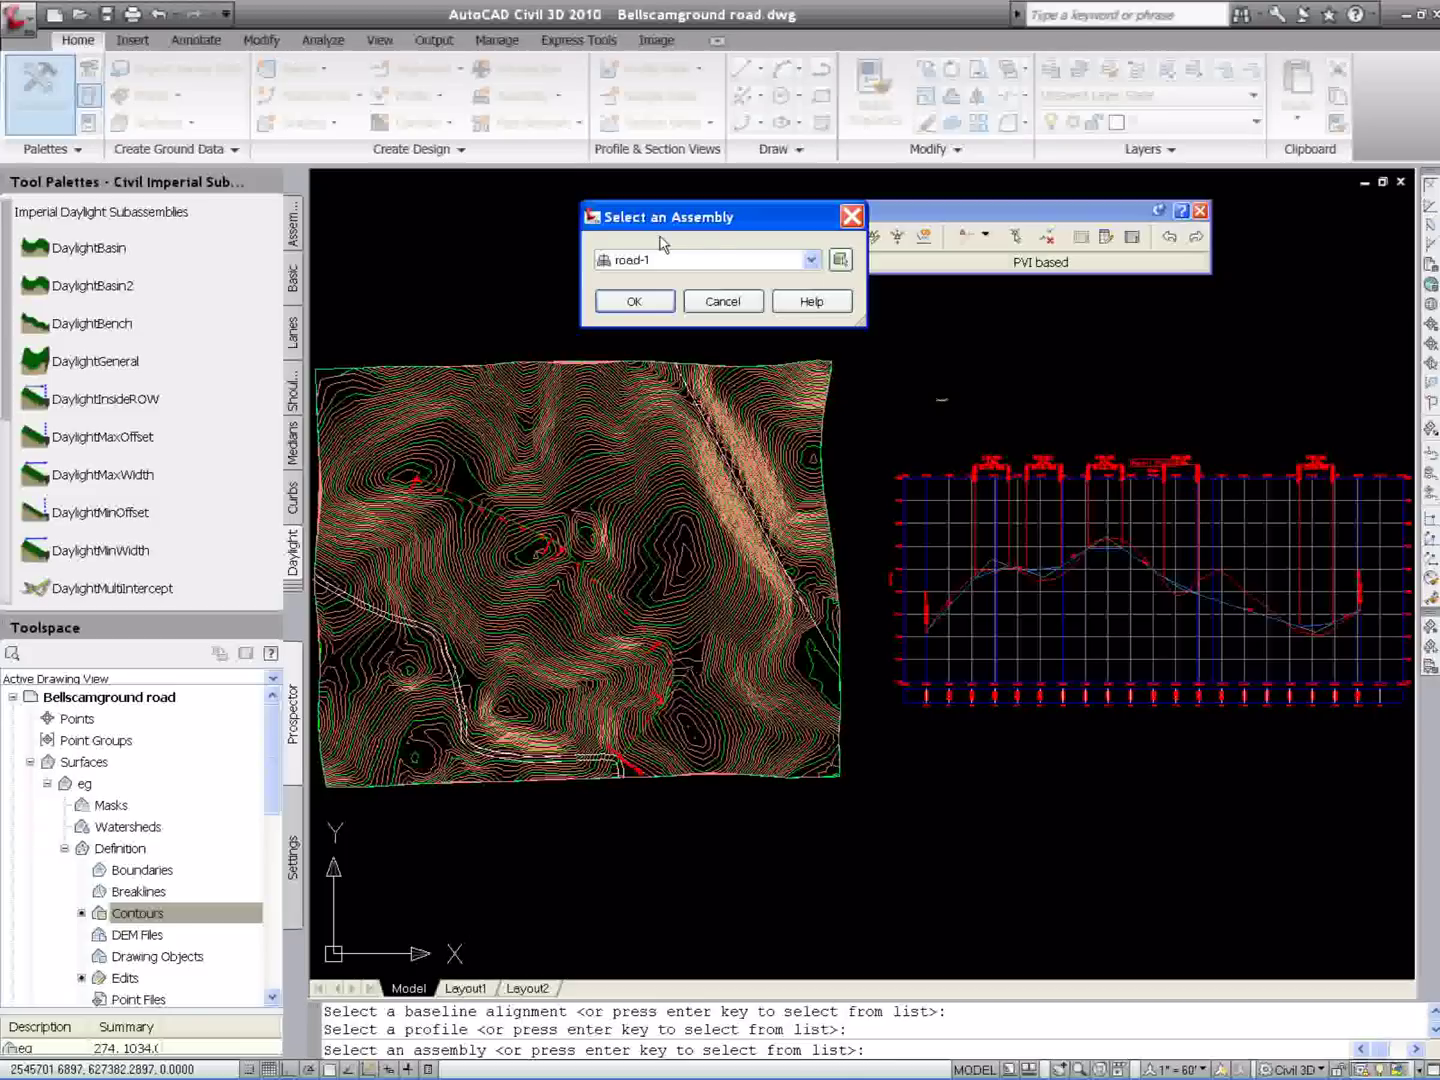
click(633, 301)
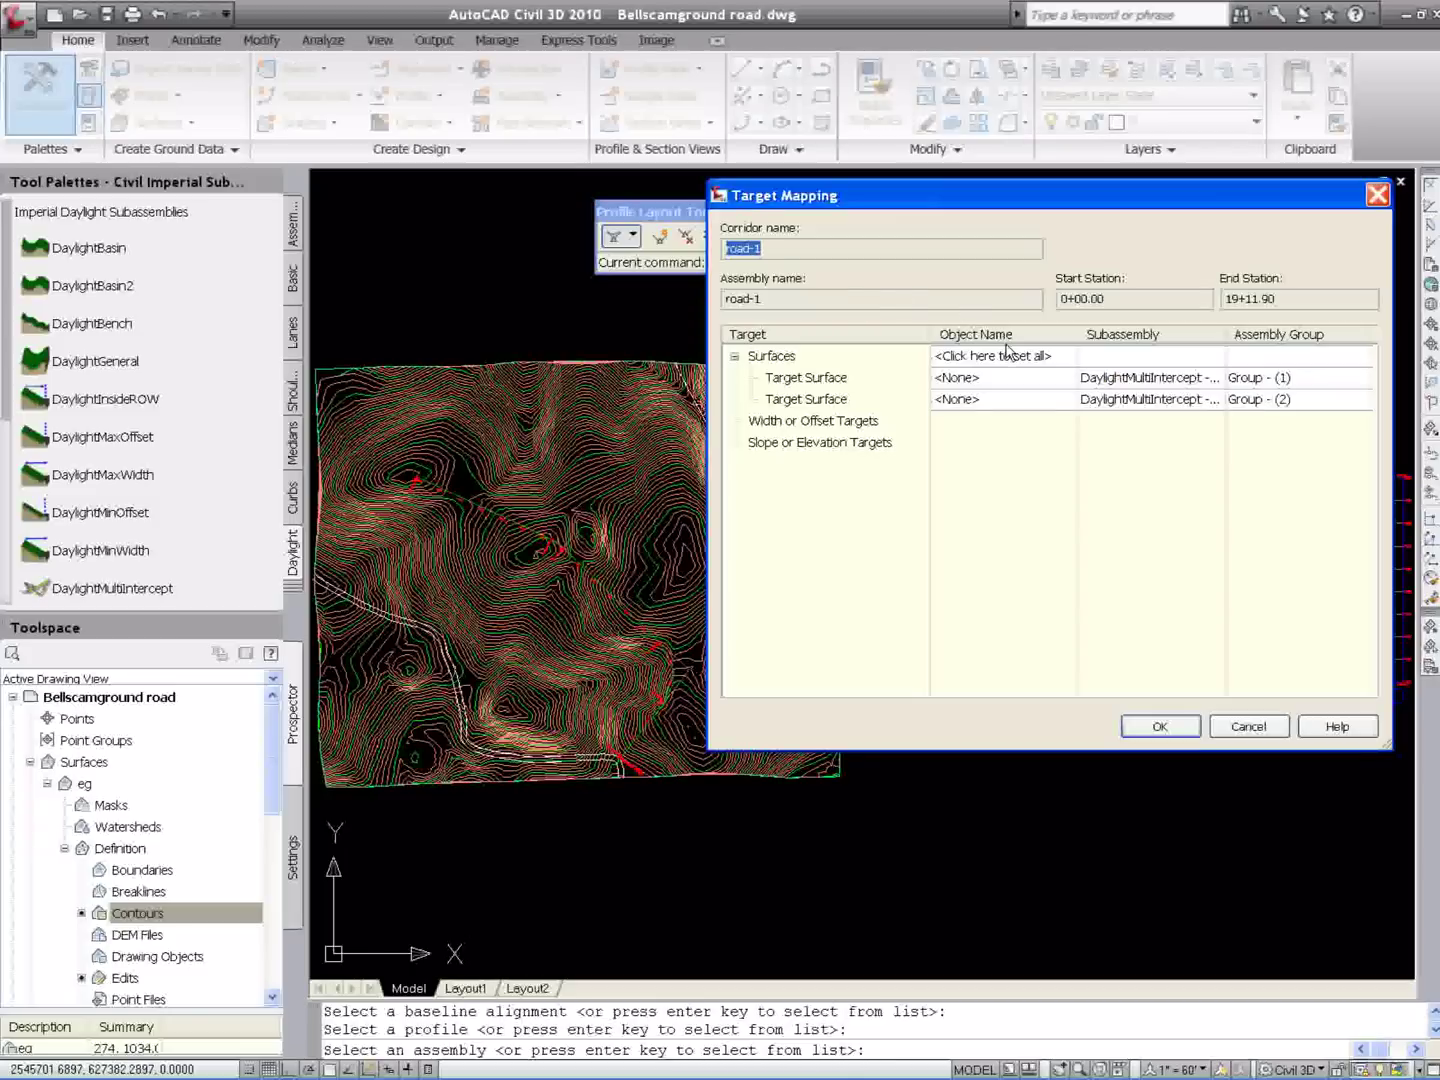
Set eg as the target surface for all rows and build the corridor
click(984, 356)
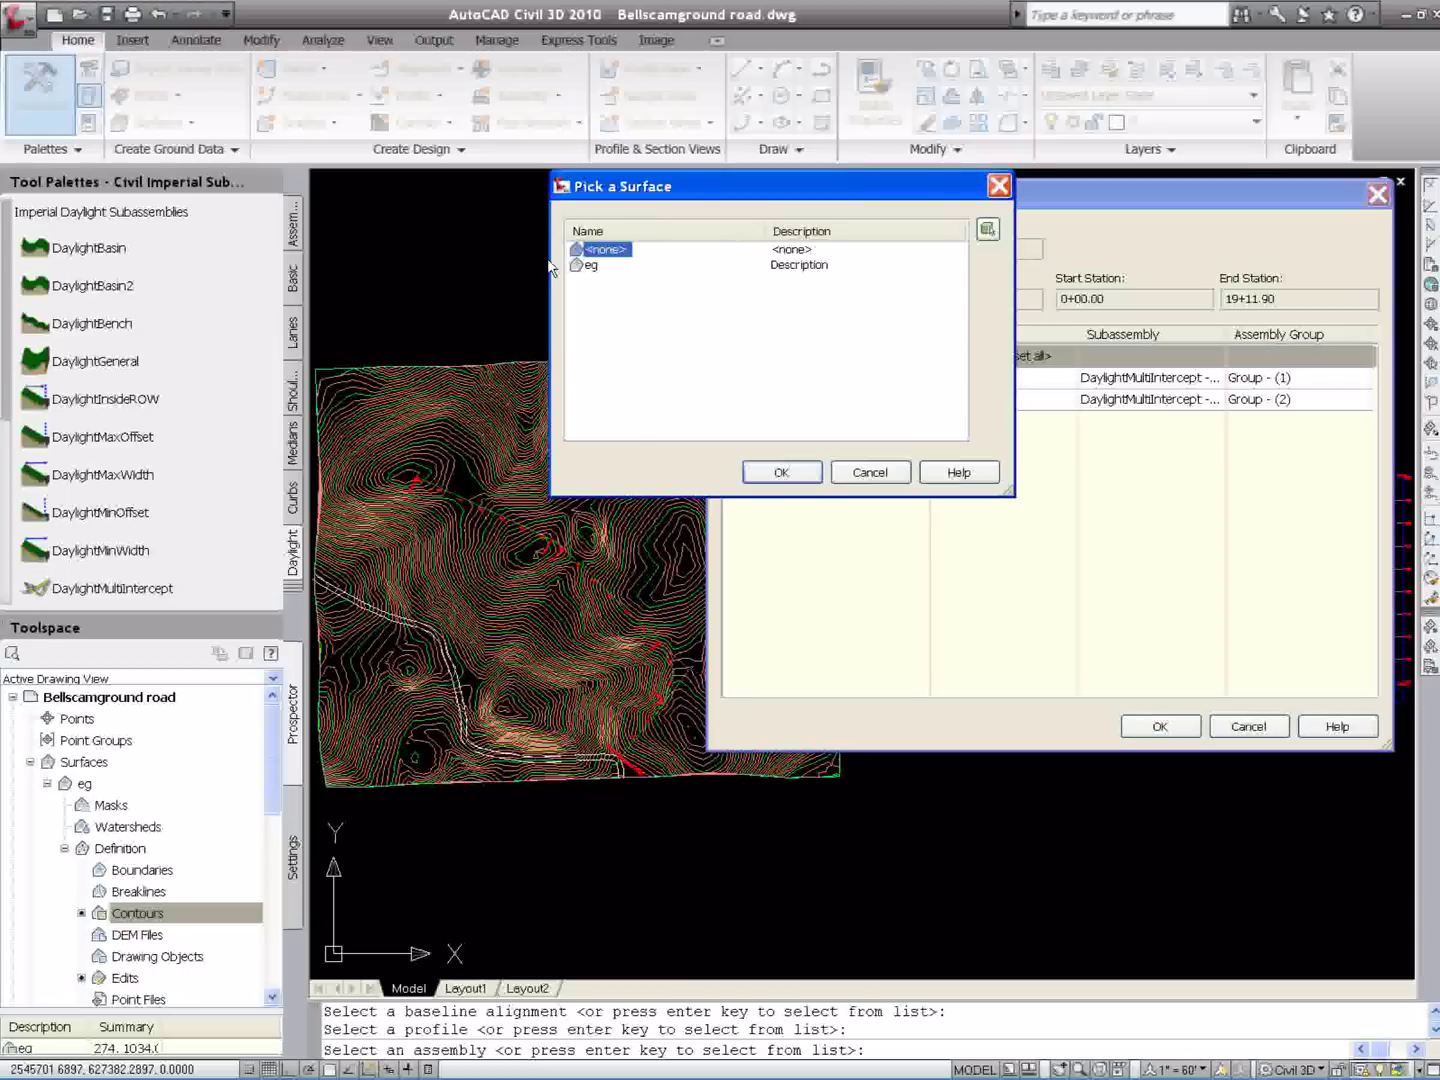
click(588, 265)
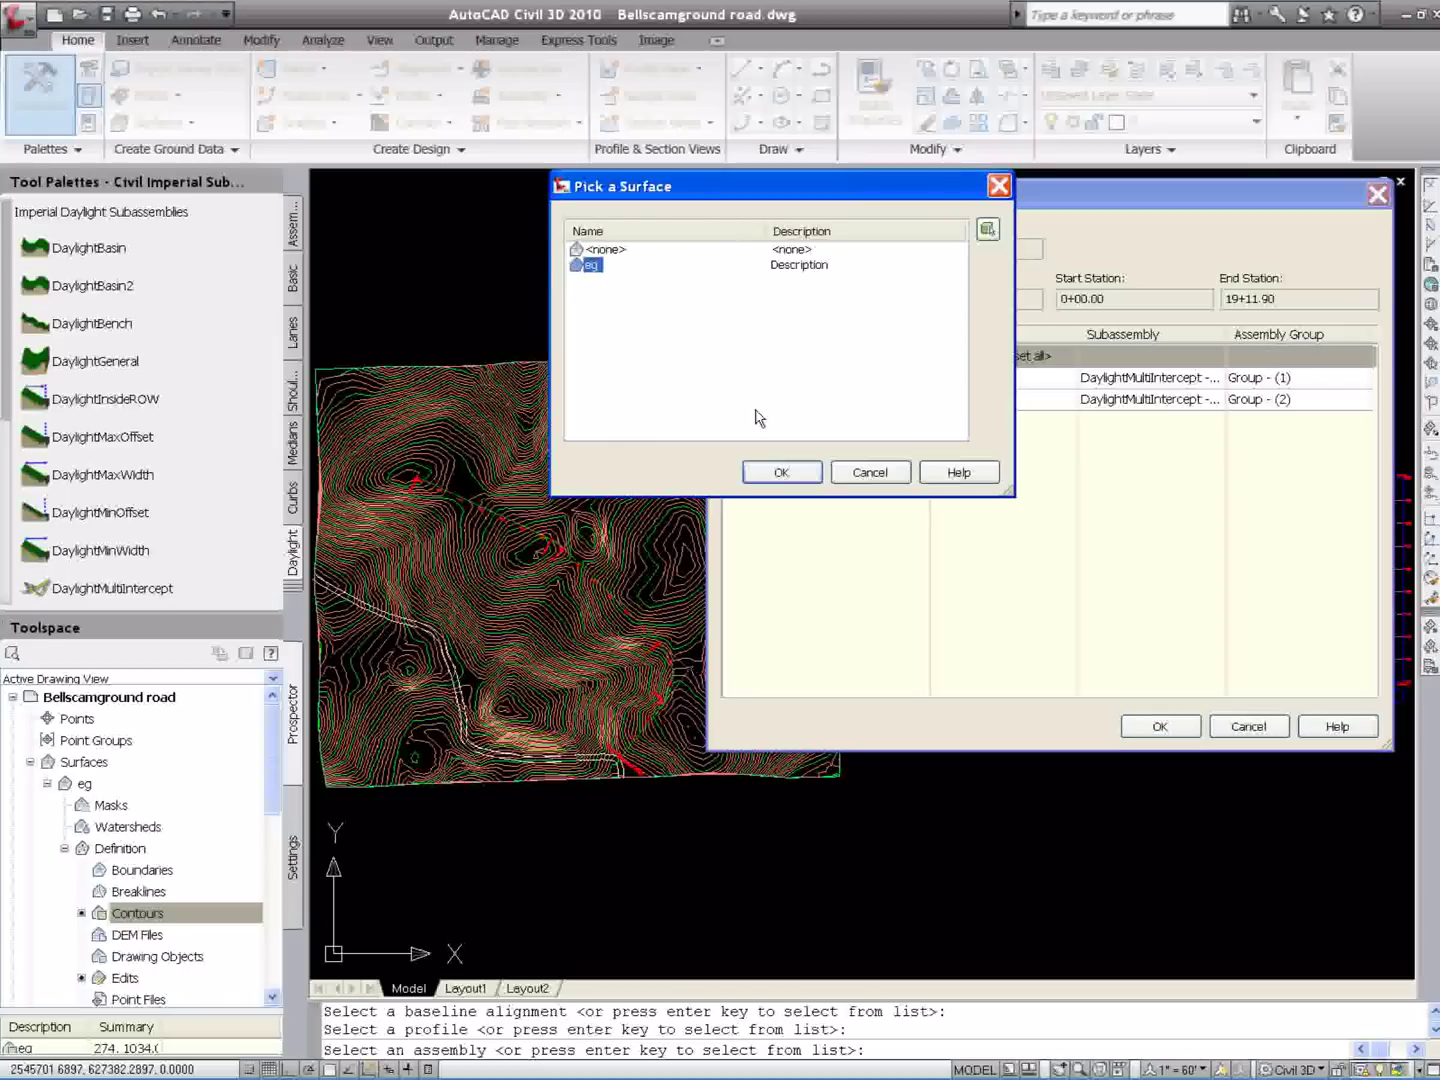
click(772, 473)
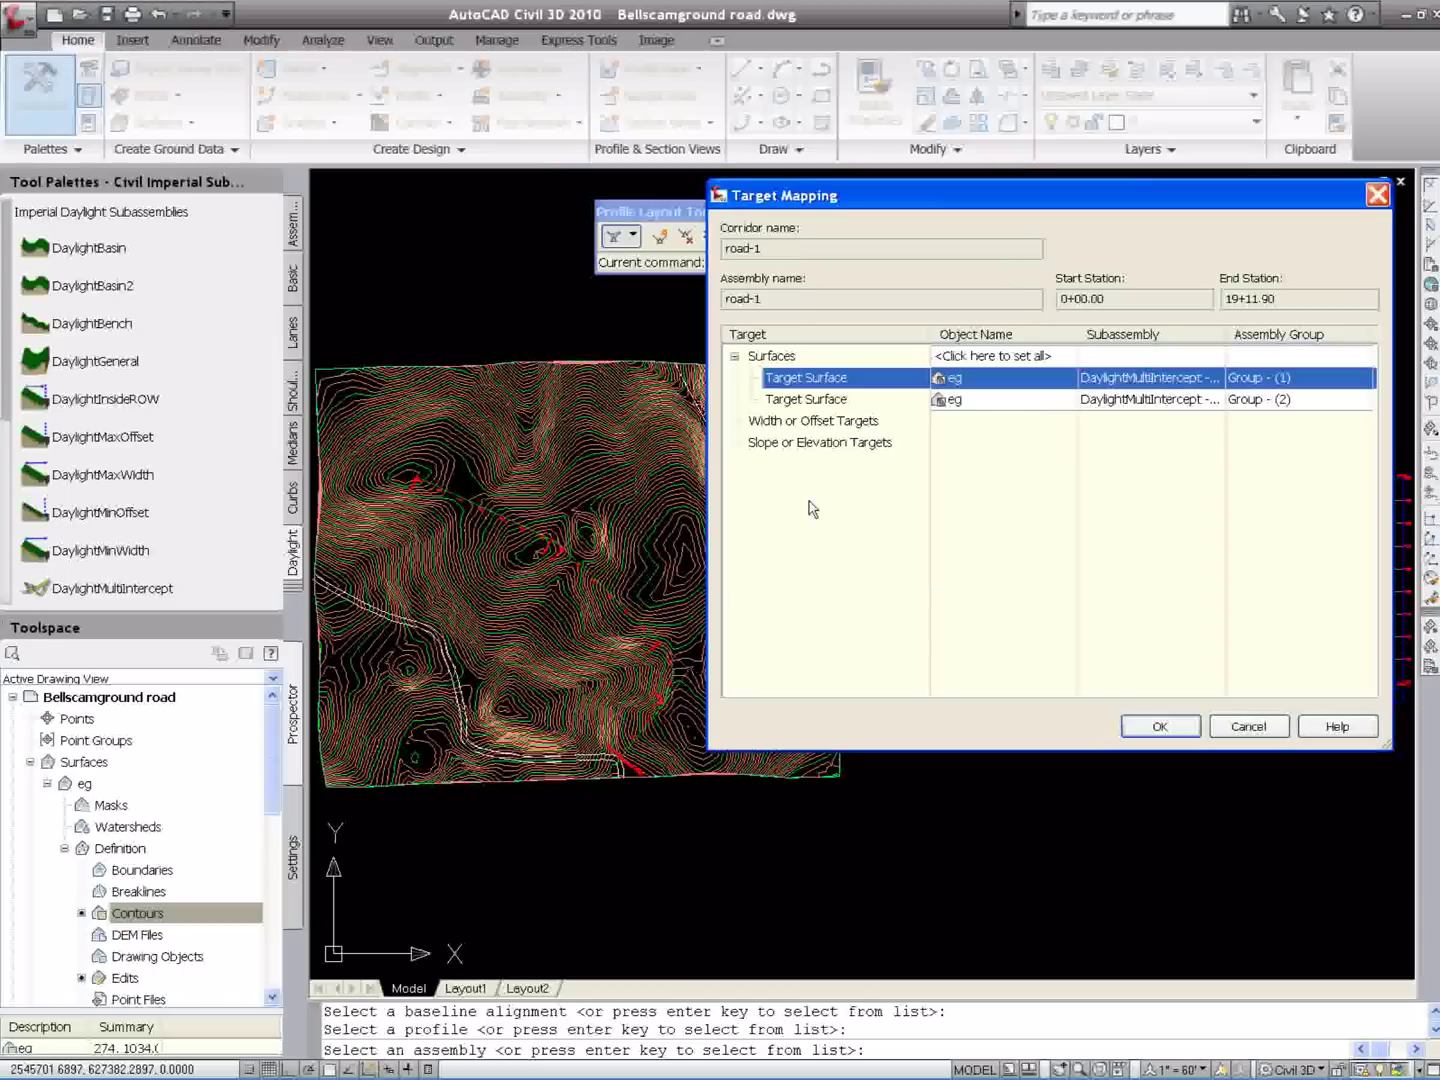
click(1160, 728)
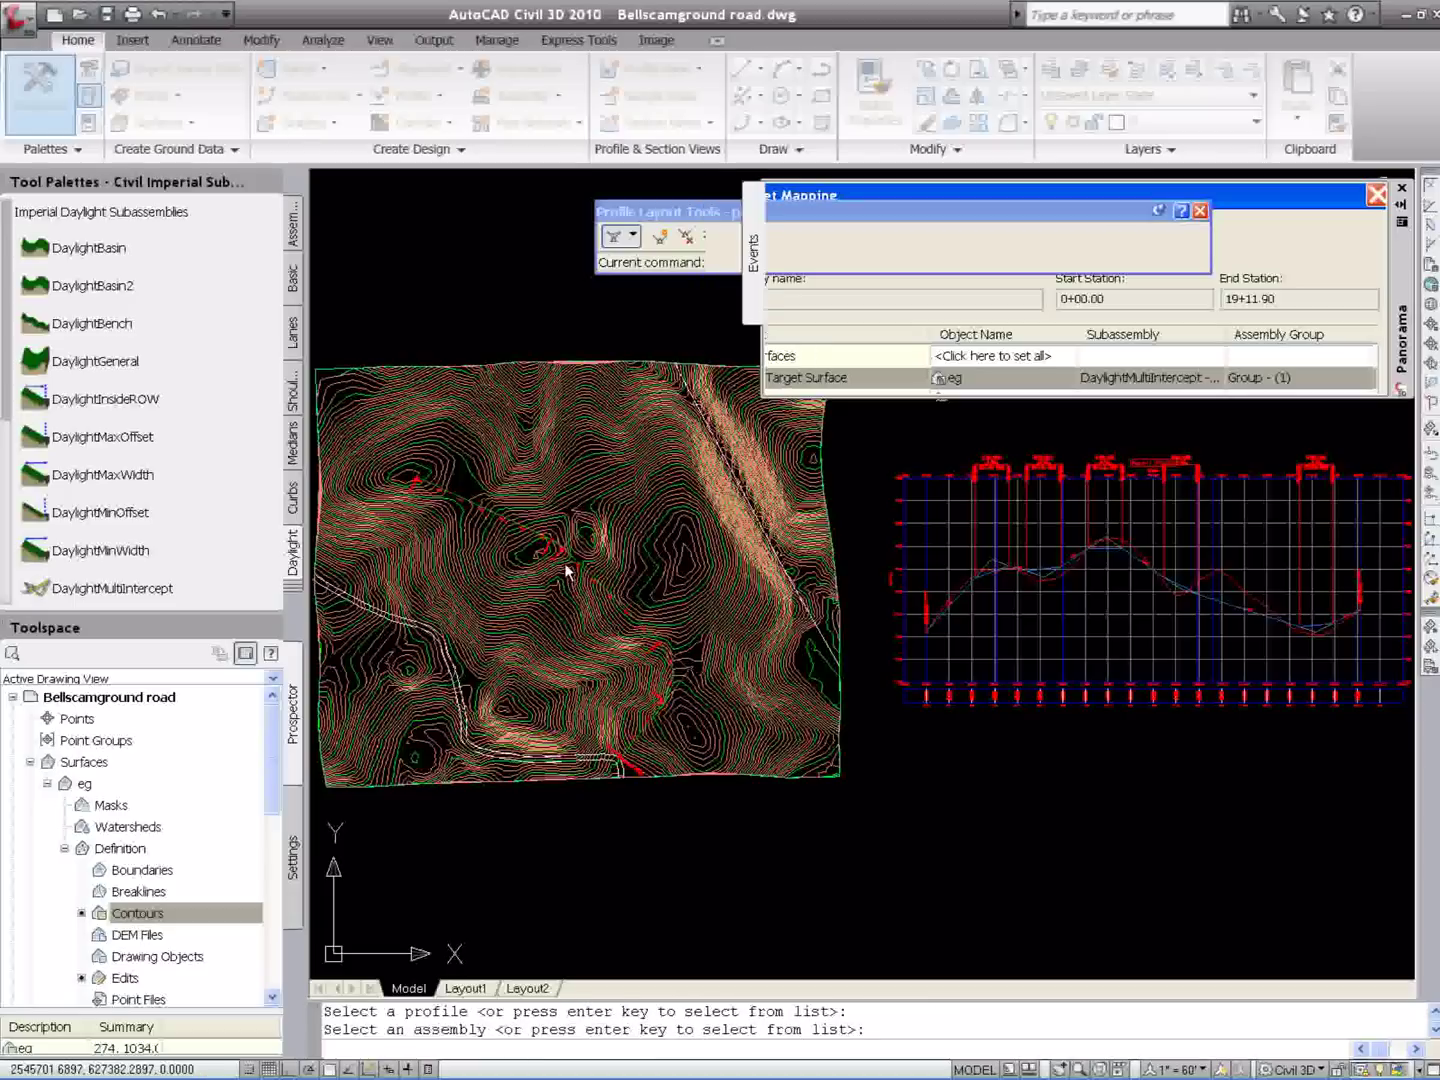
Zoom in and out over road-1 to compare its daylight edges with the eg contours
scroll(512, 523, up, 3)
scroll(489, 530, up, 6)
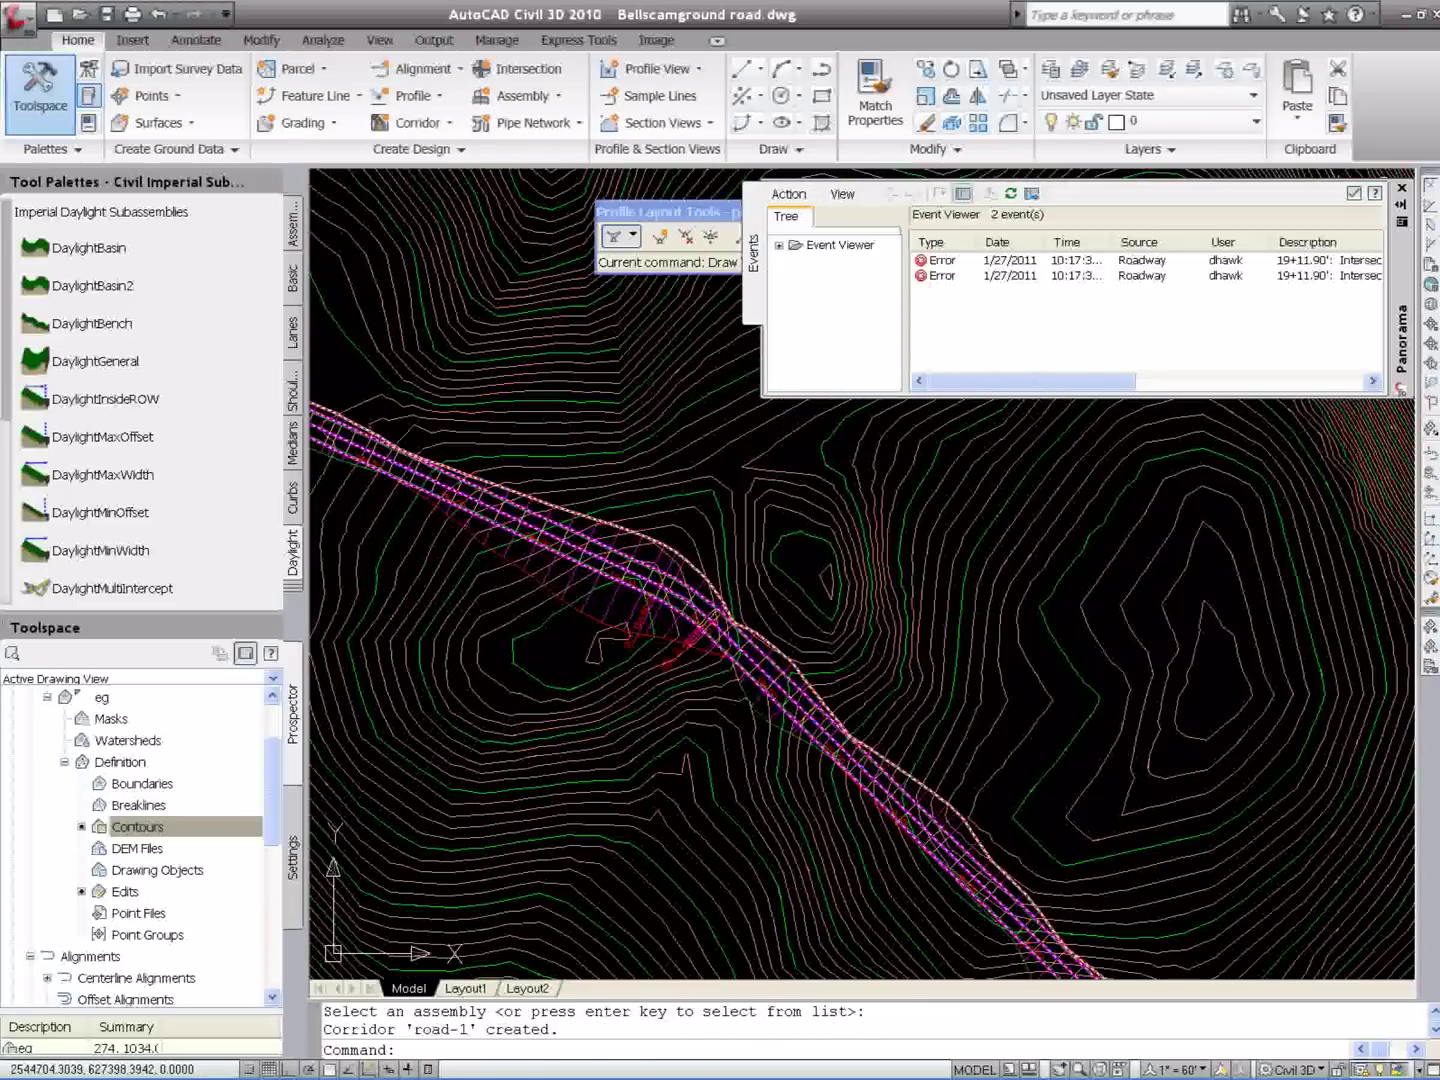
scroll(499, 516, up, 3)
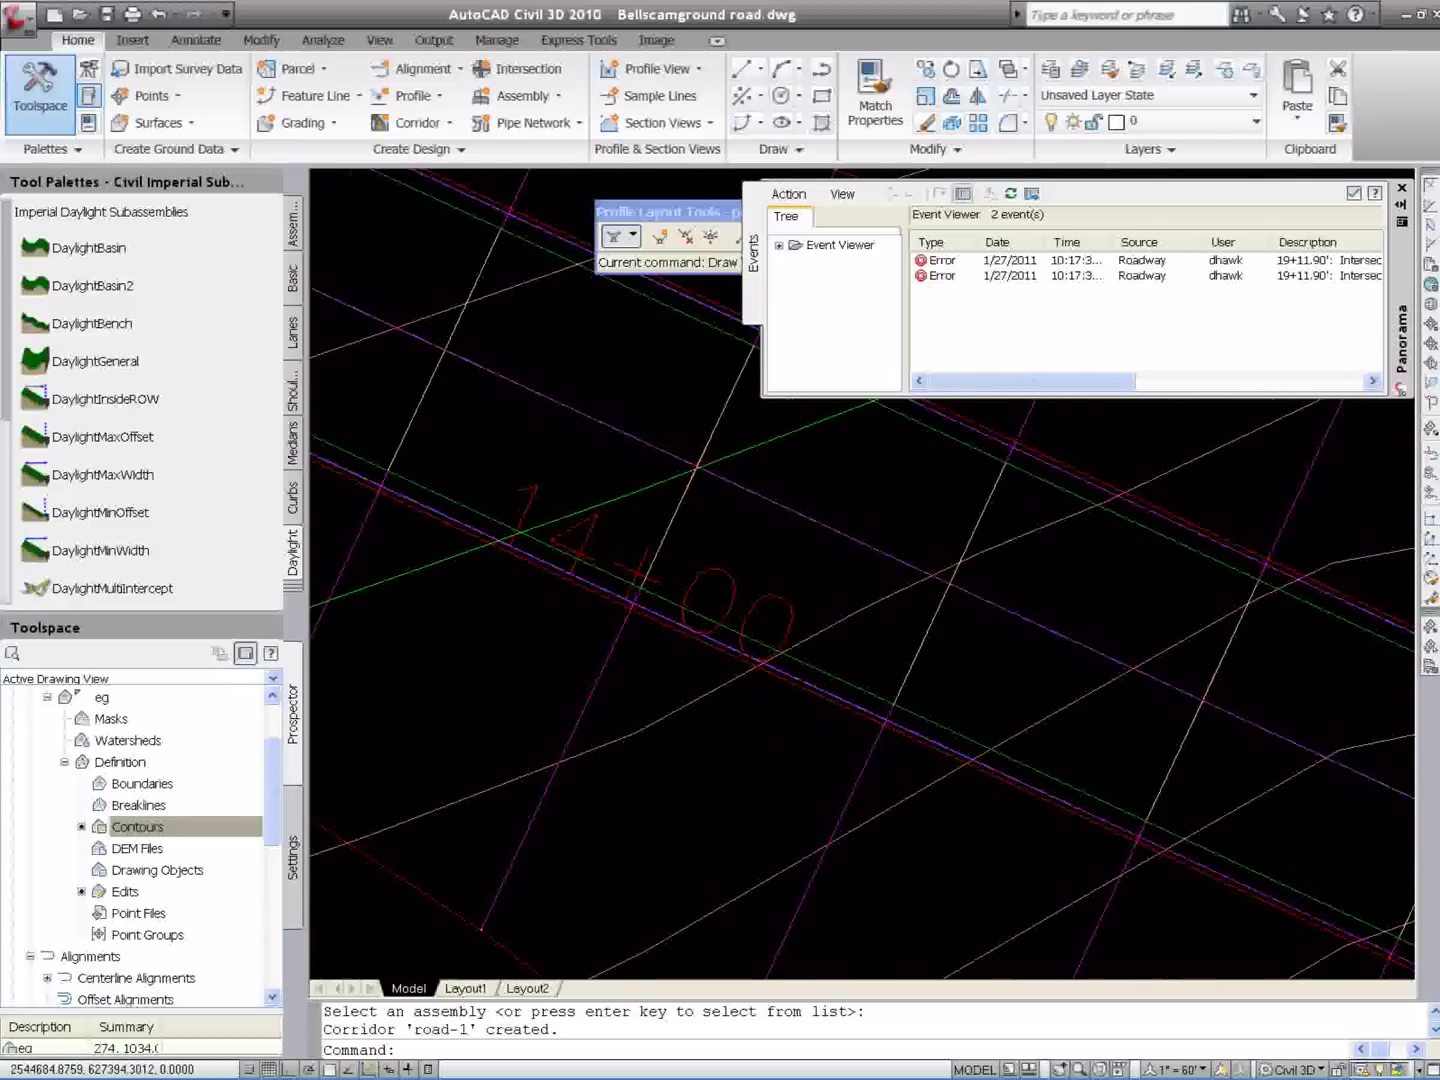
scroll(611, 419, down, 2)
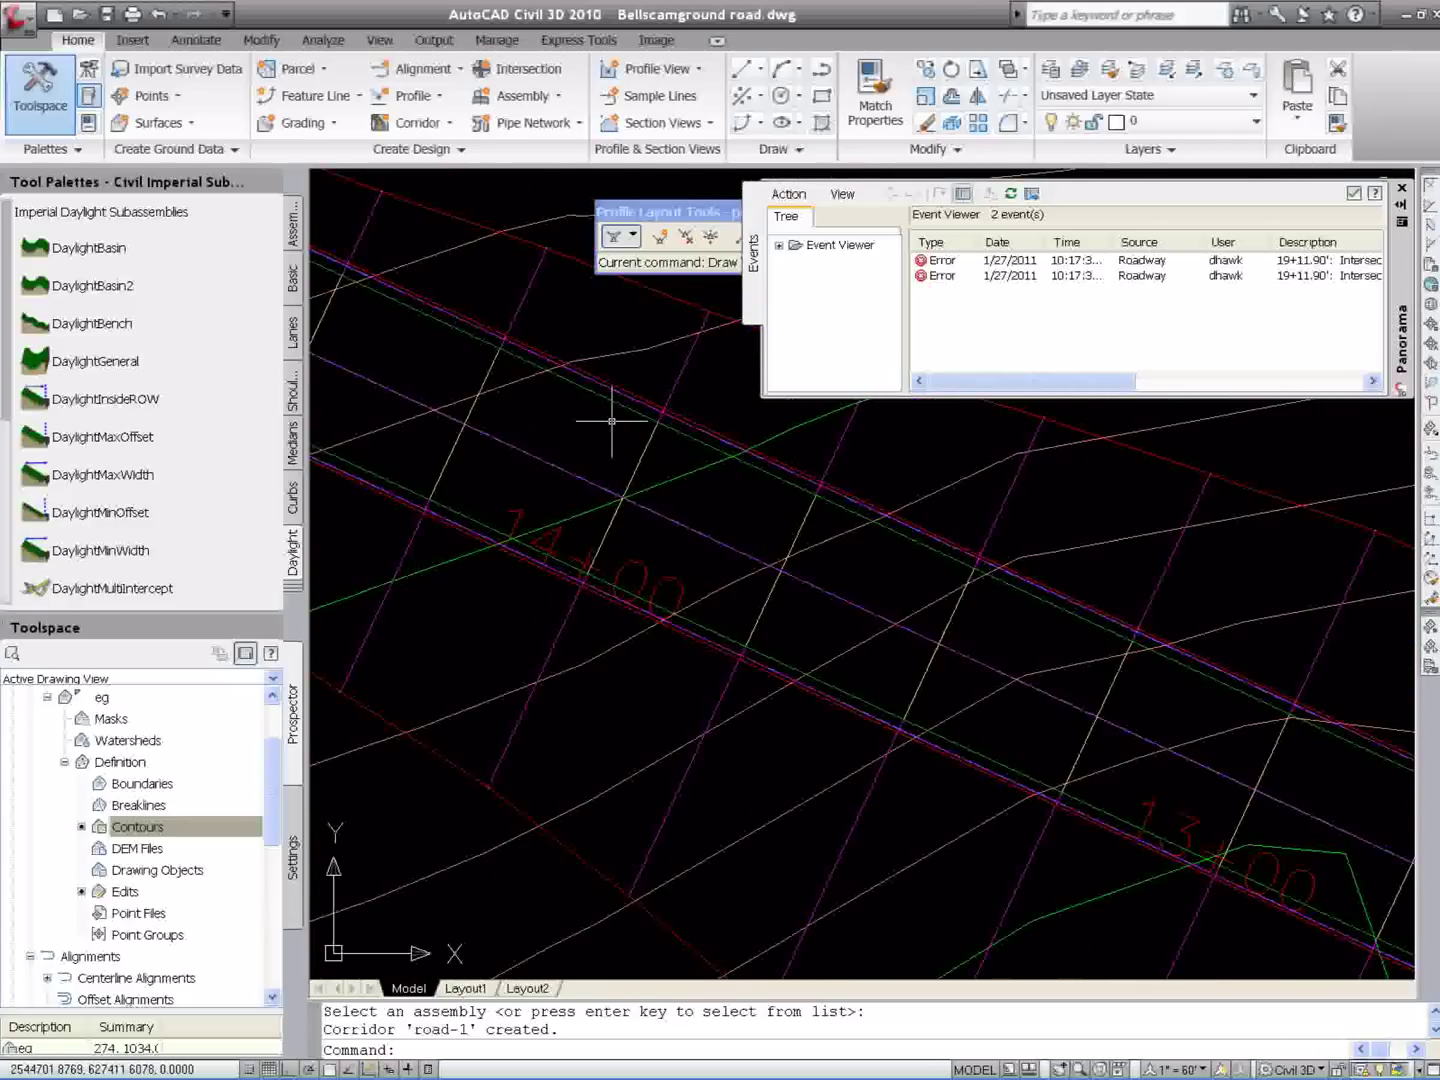
scroll(570, 511, down, 3)
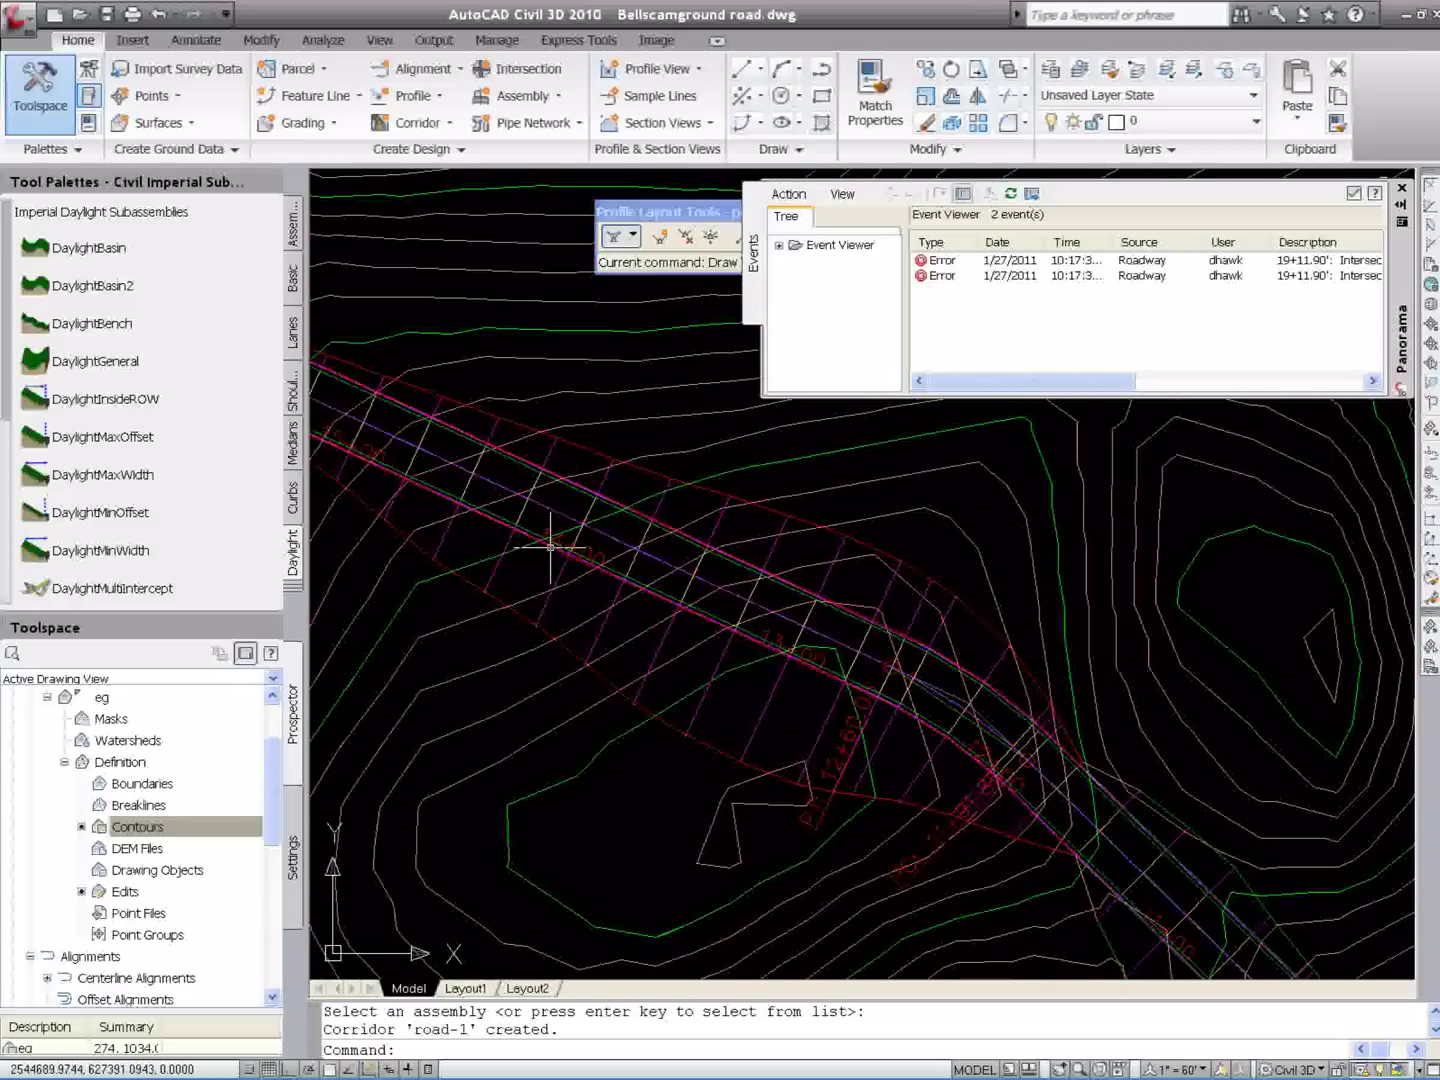
scroll(565, 641, down, 2)
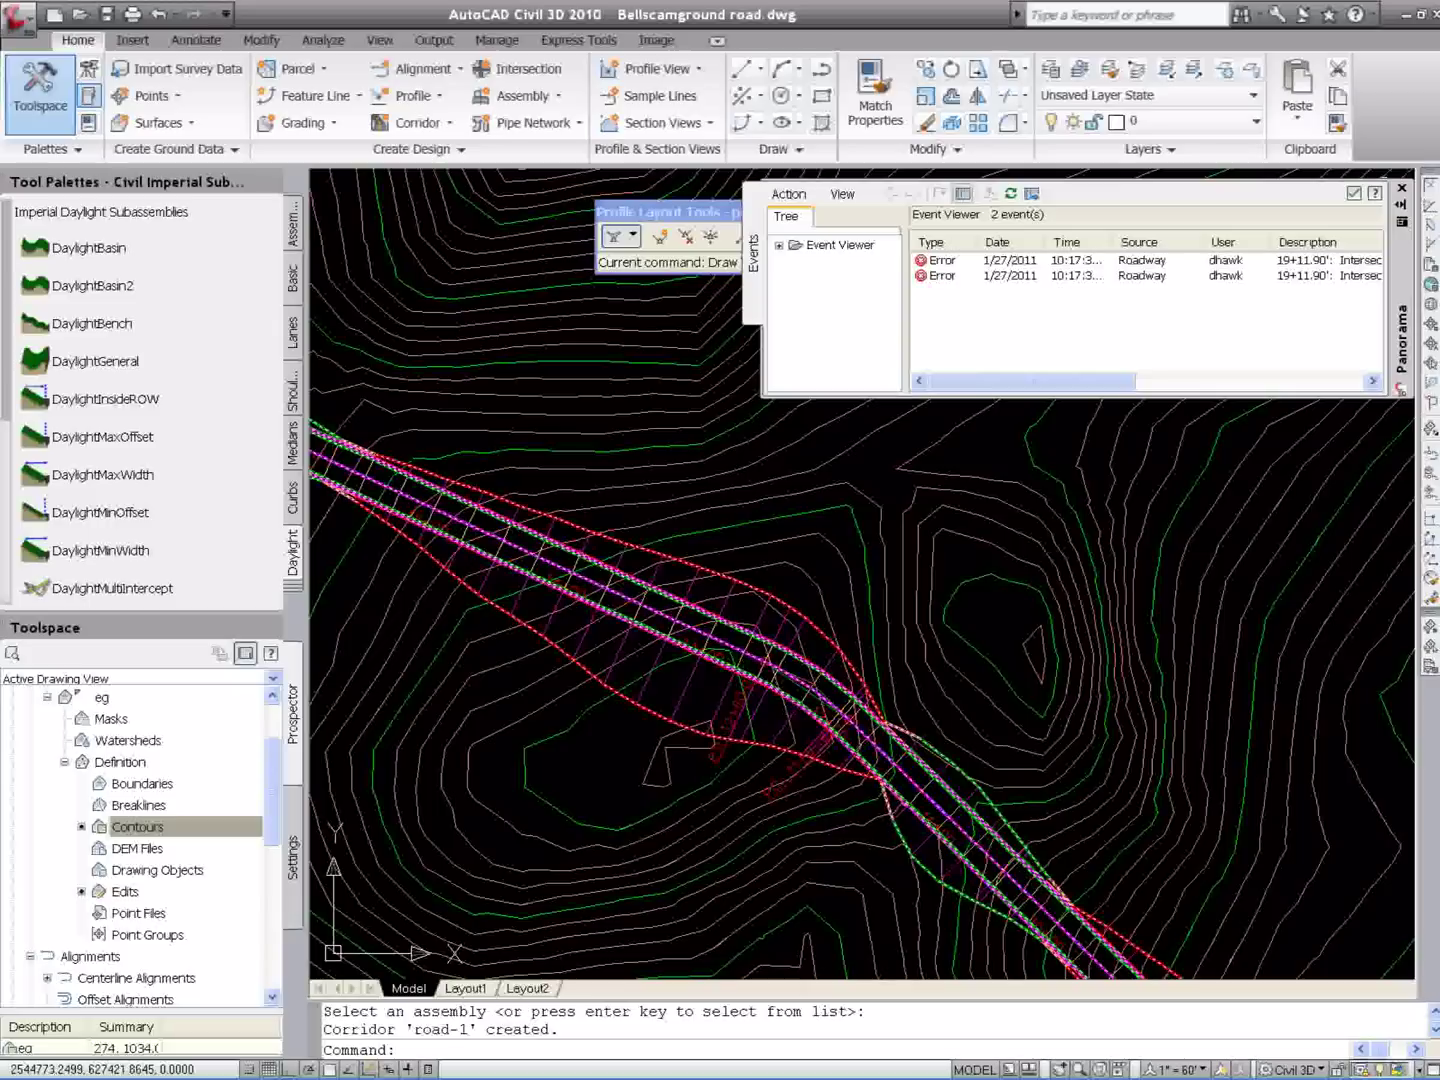
scroll(643, 610, down, 5)
click(557, 493)
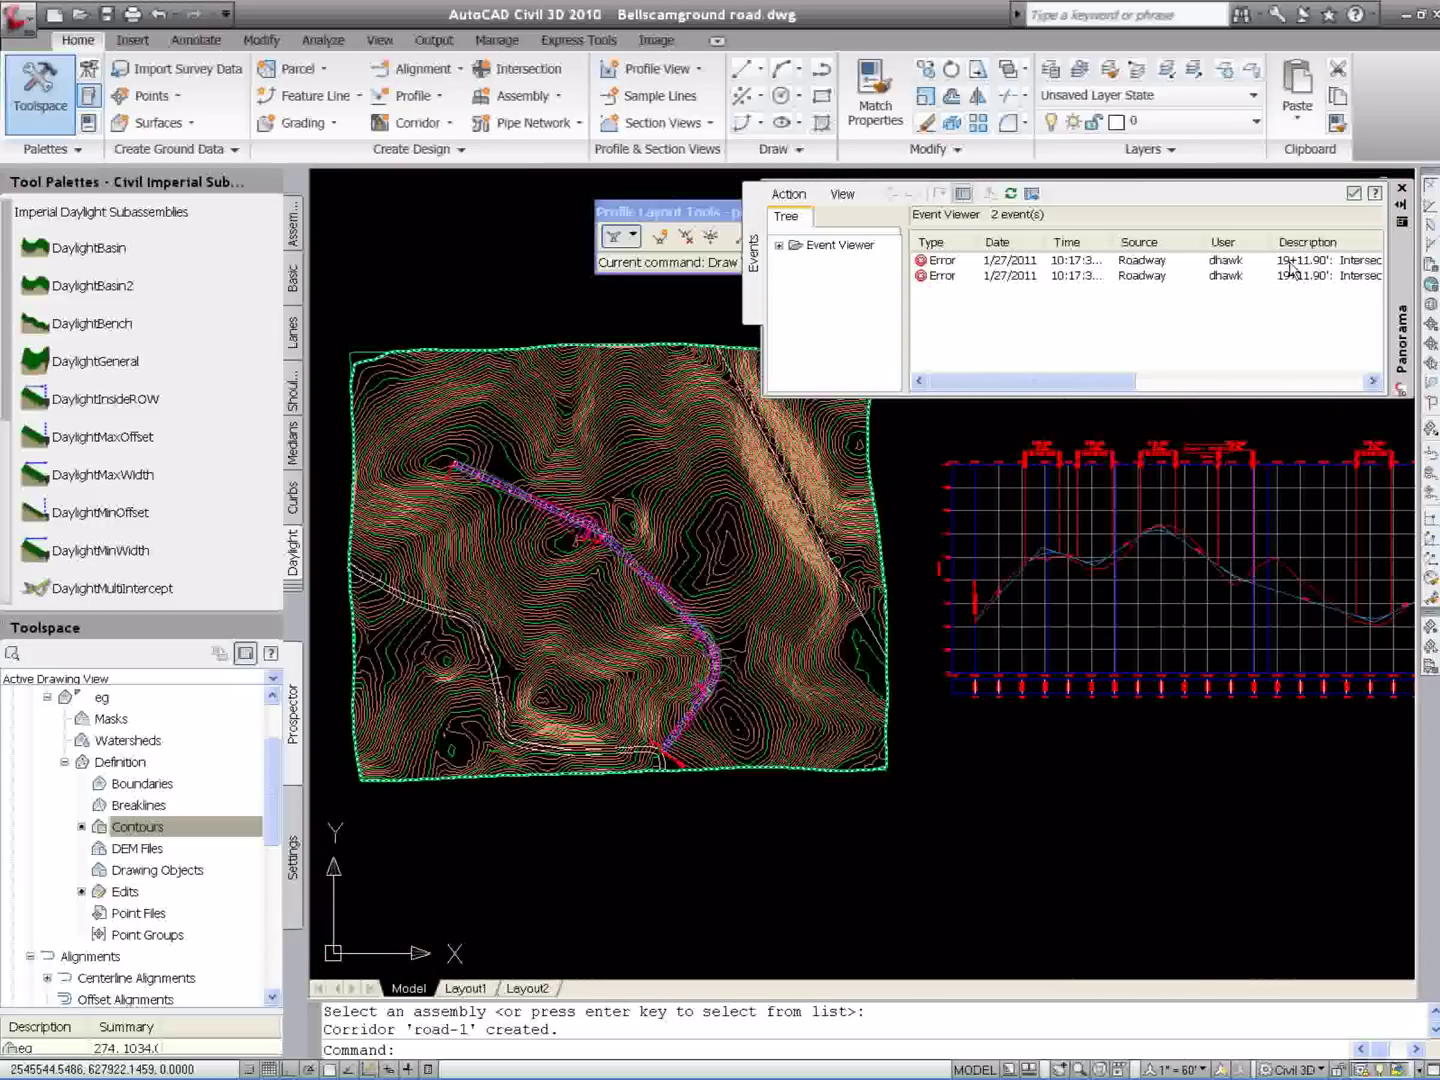
Close the Event Viewer, Profile Layout Tools toolbar and Tool Palettes window
key(Escape)
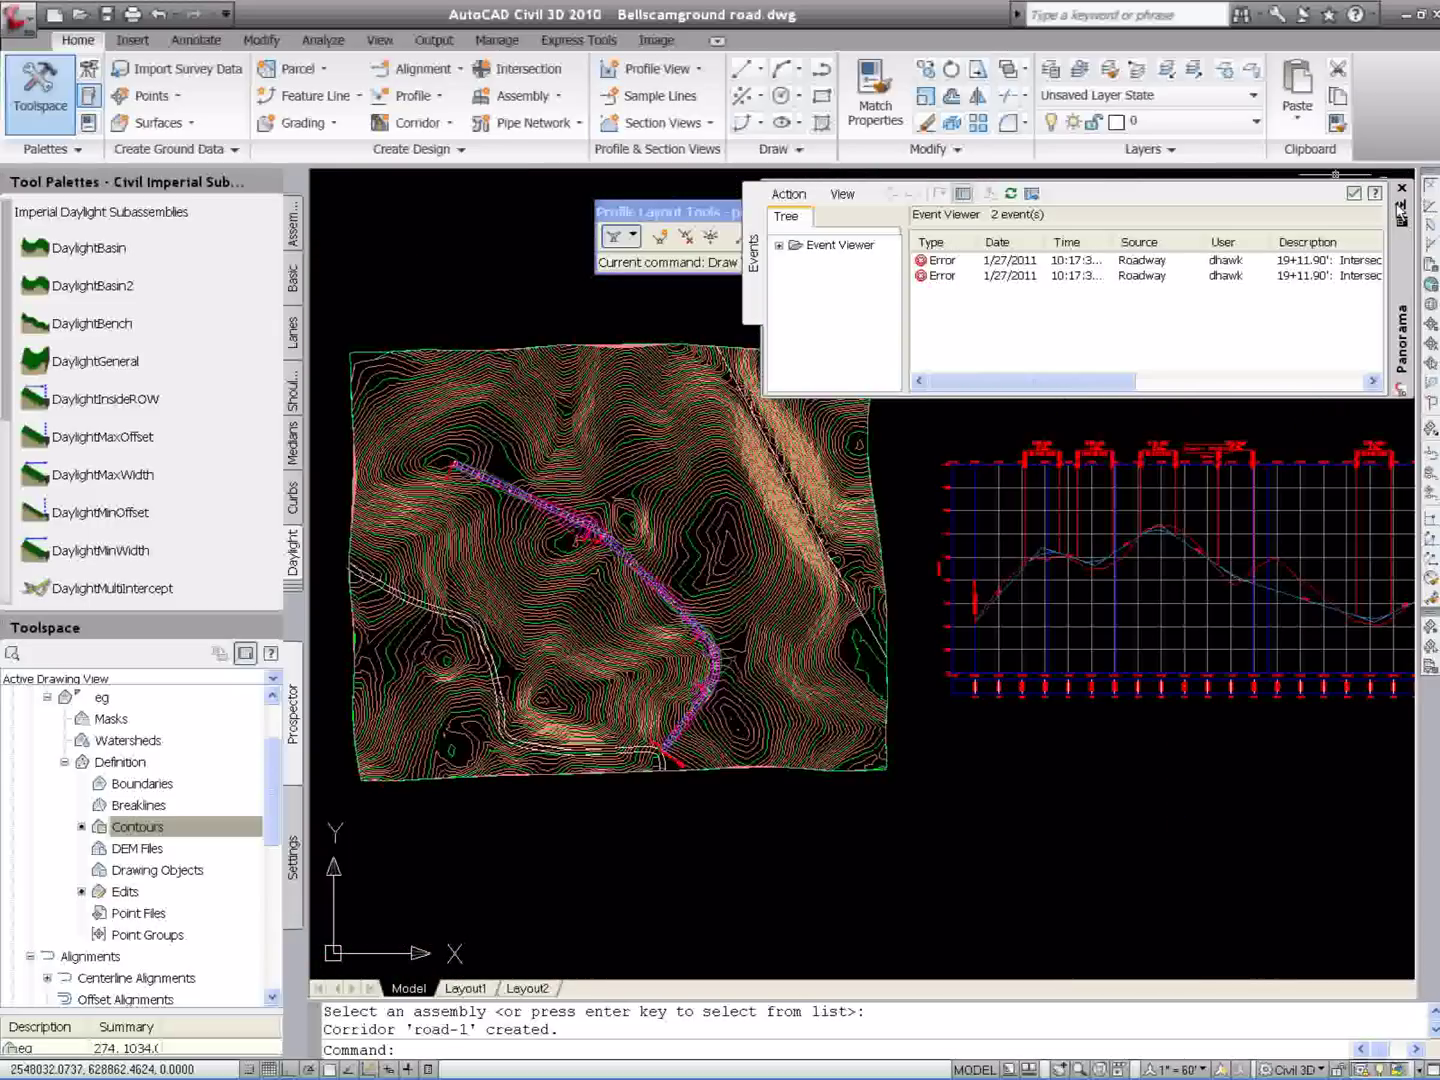
click(1402, 190)
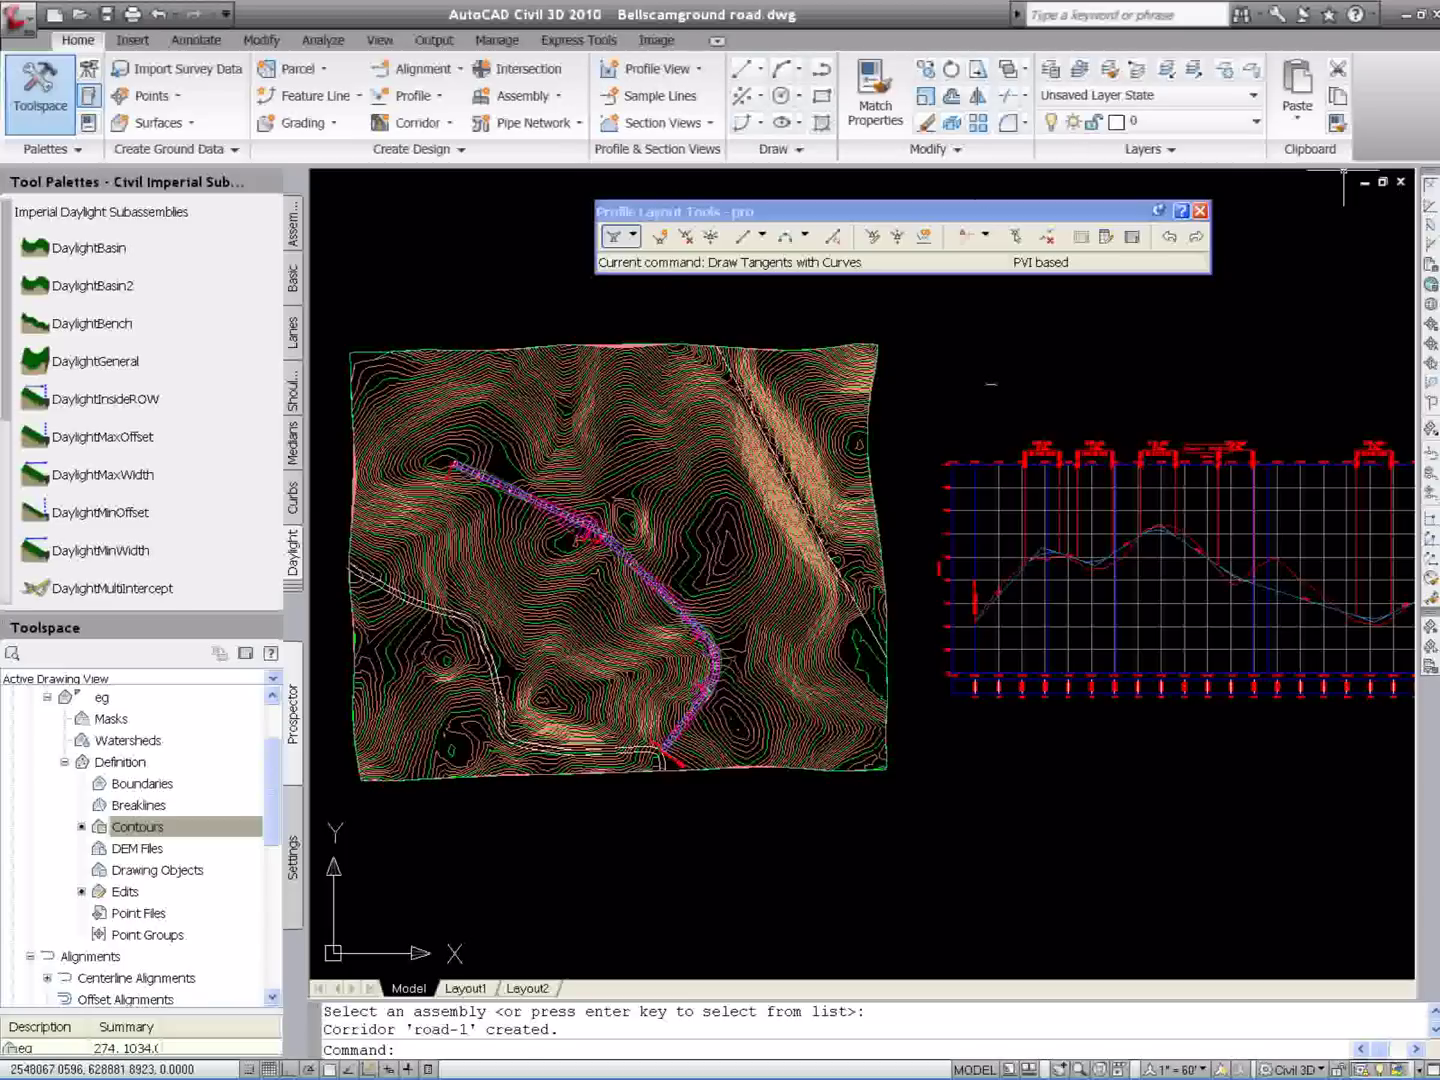
click(1200, 211)
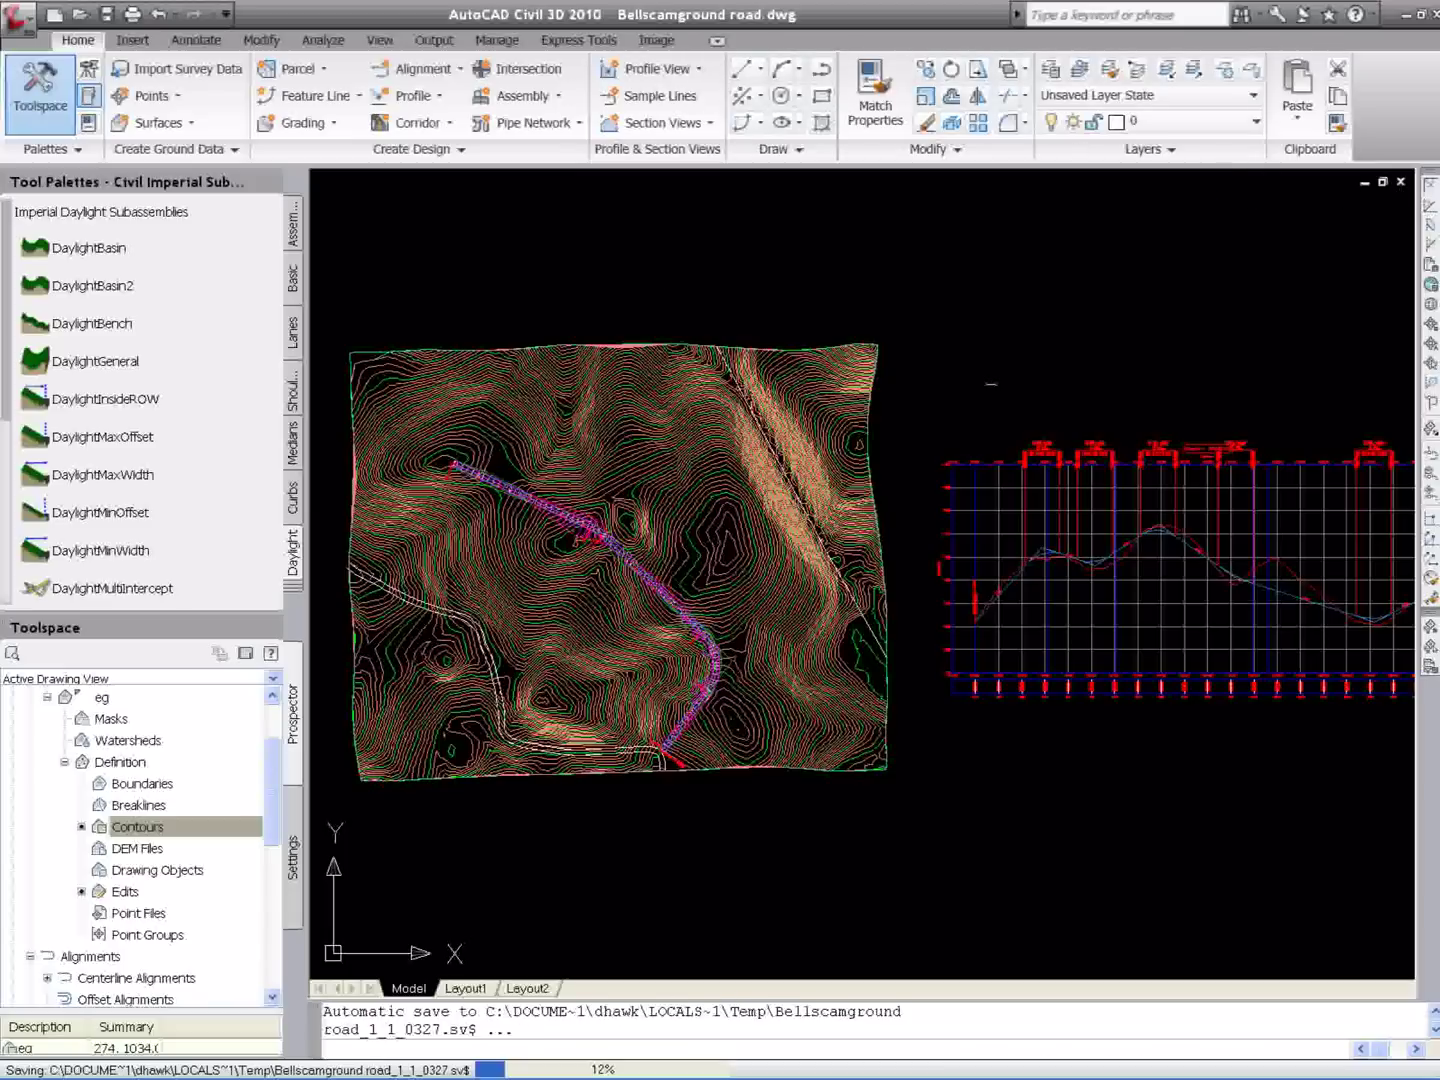
key(Escape)
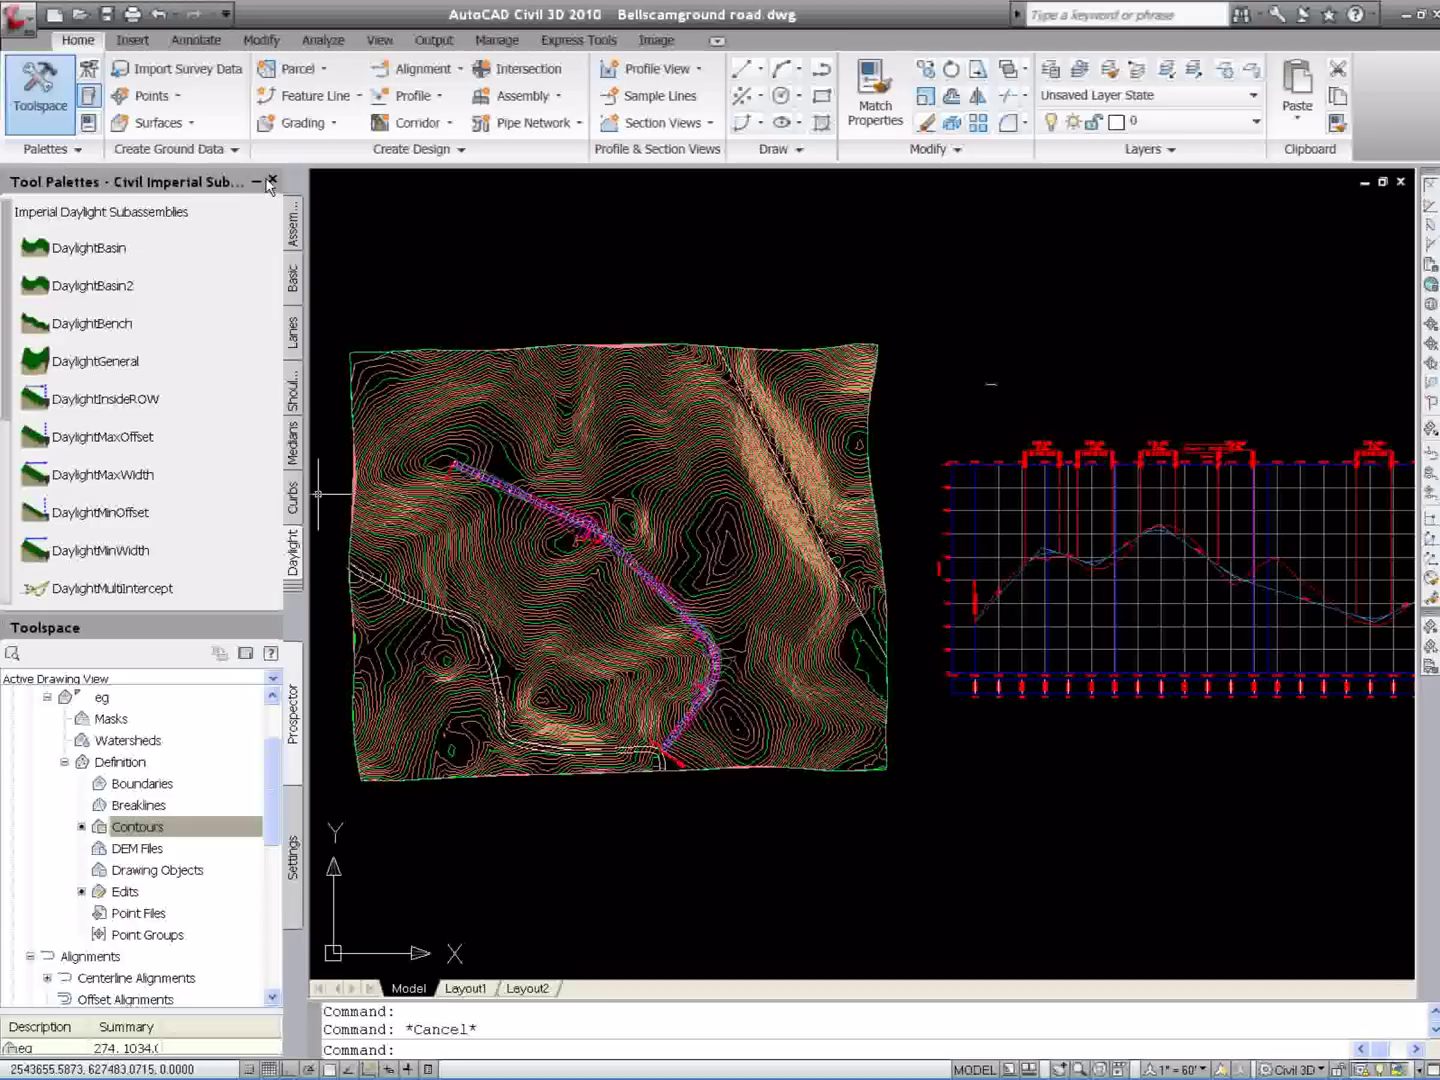
click(270, 182)
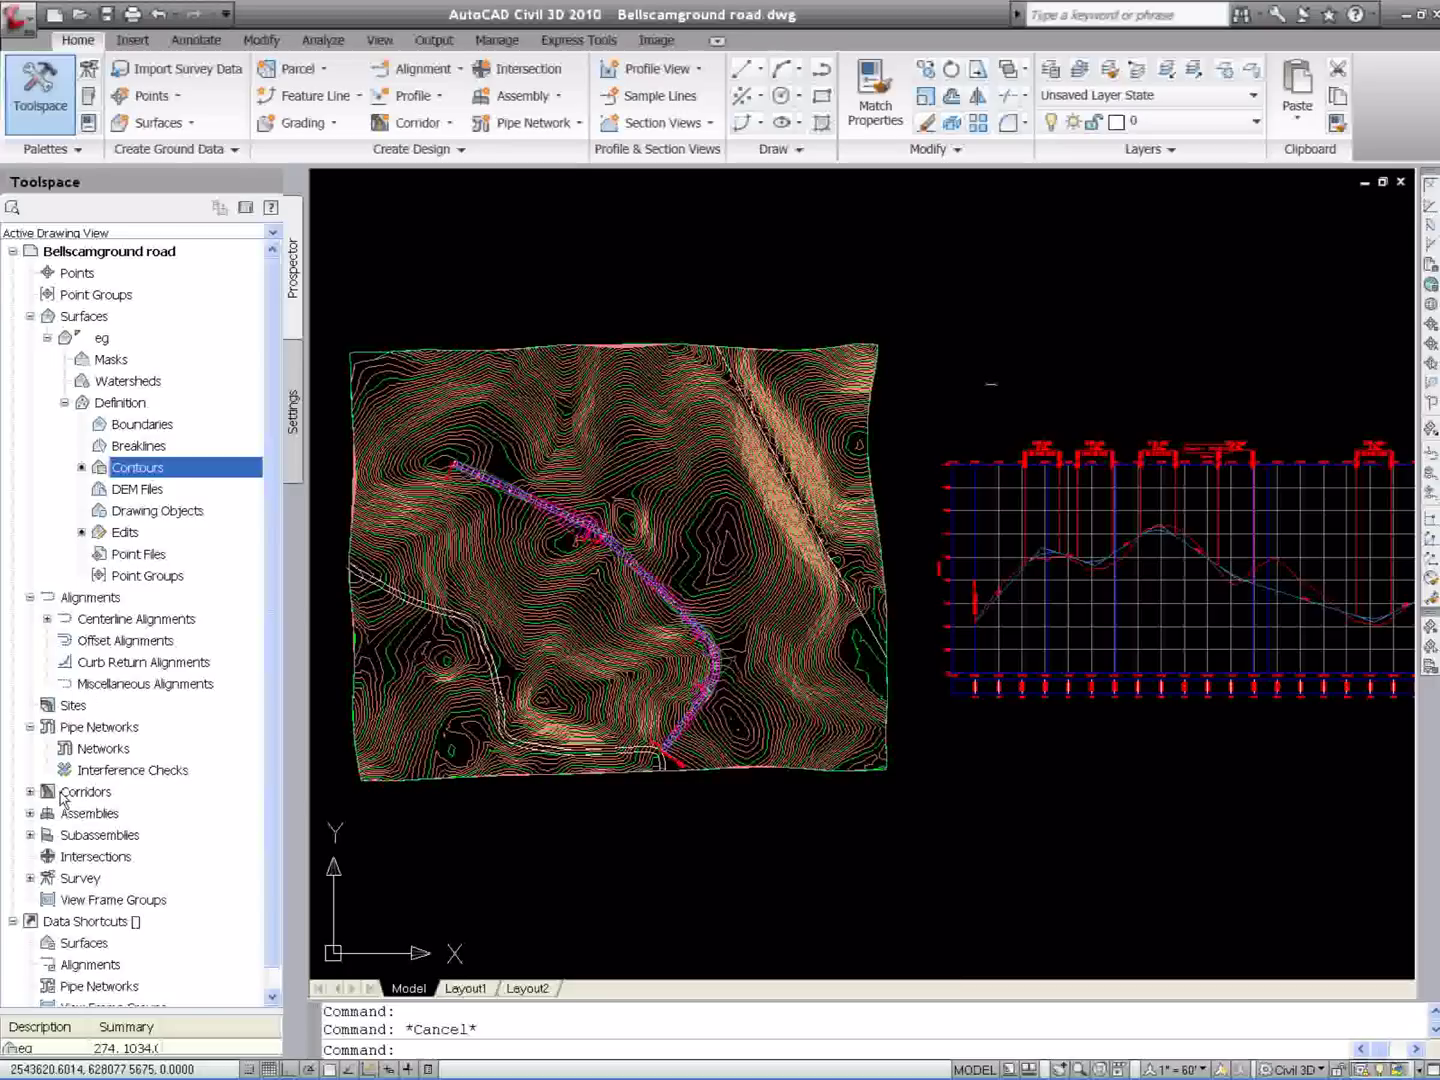
In corridor road-1's properties, create a surface built from the Top links
click(30, 792)
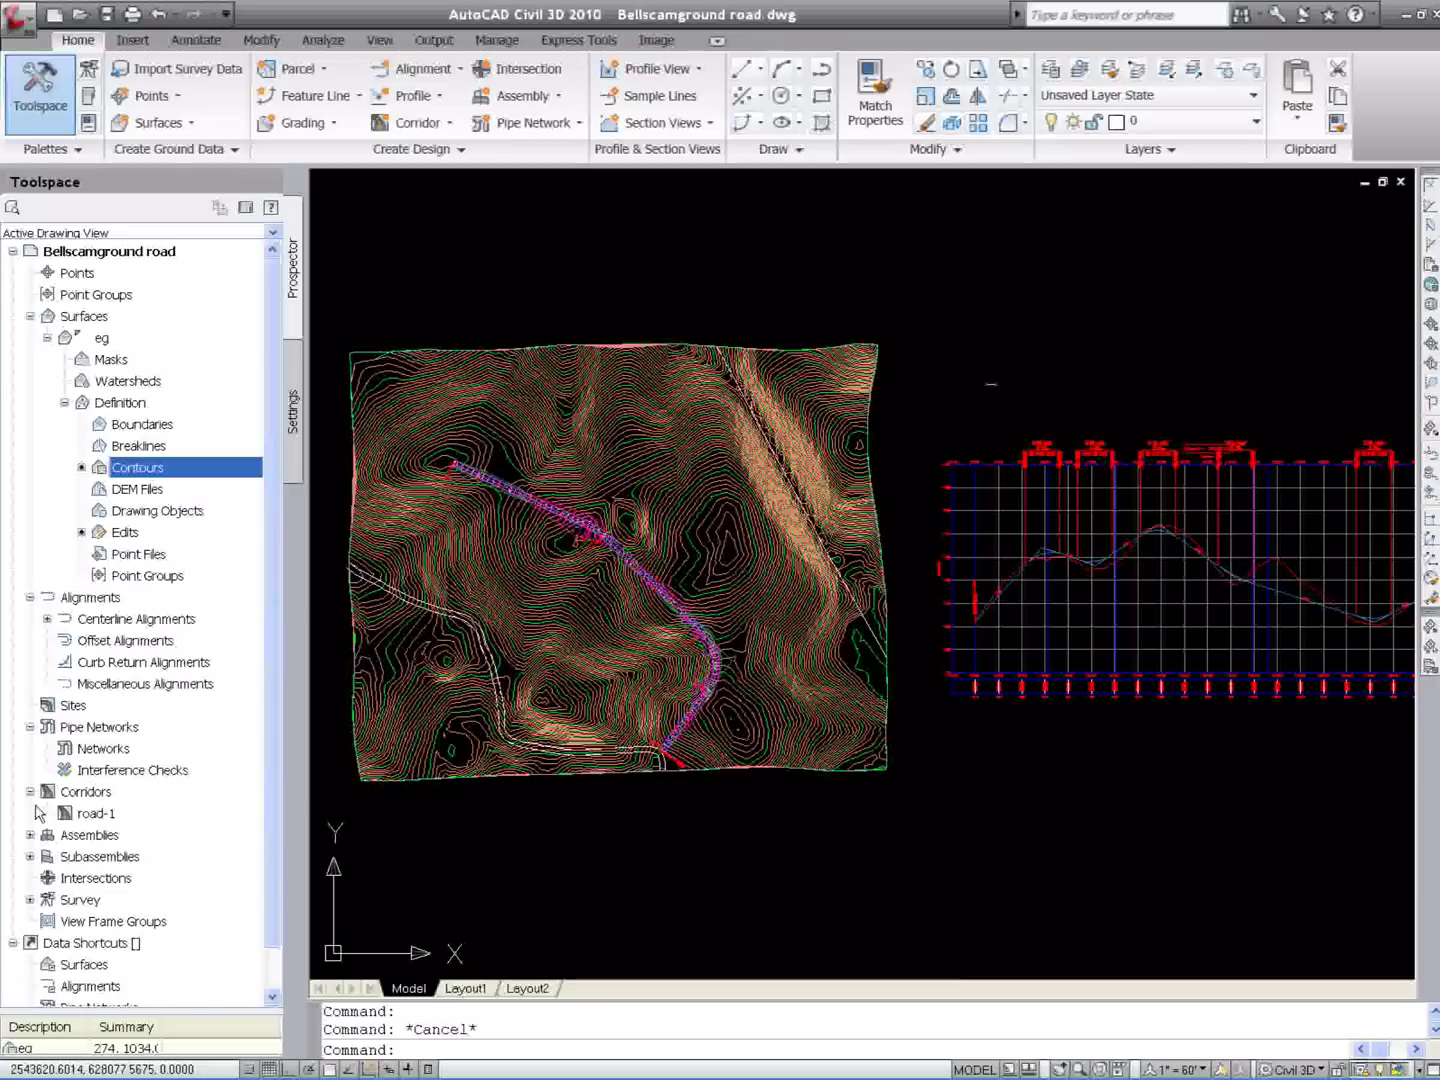
right_click(90, 815)
click(150, 823)
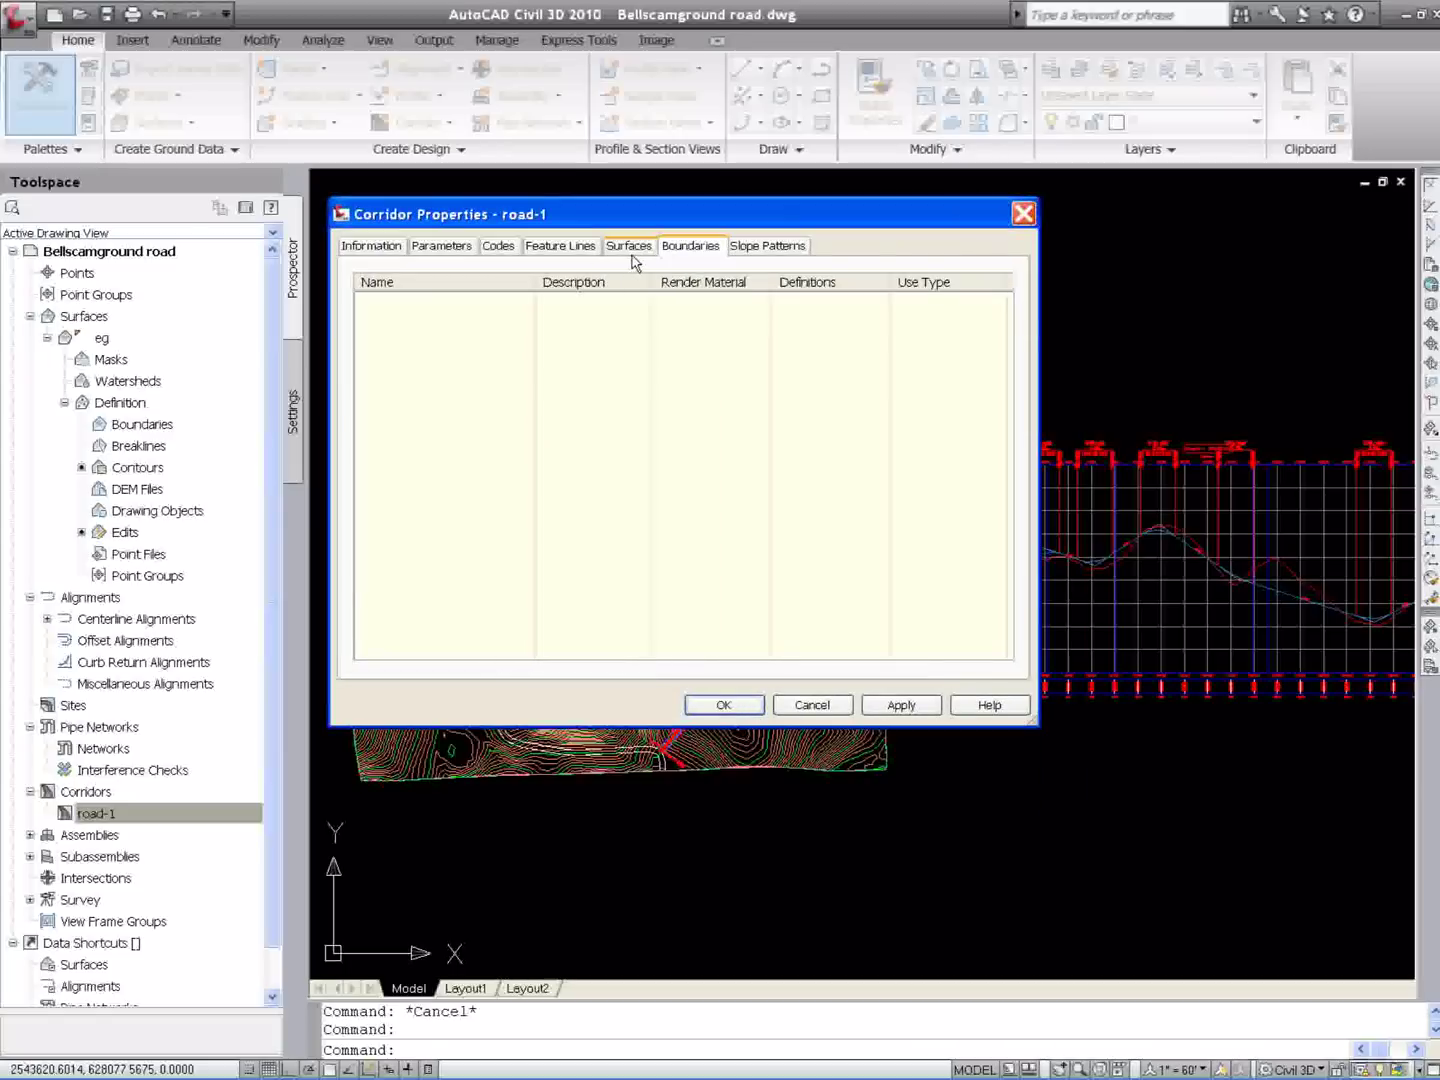
click(630, 247)
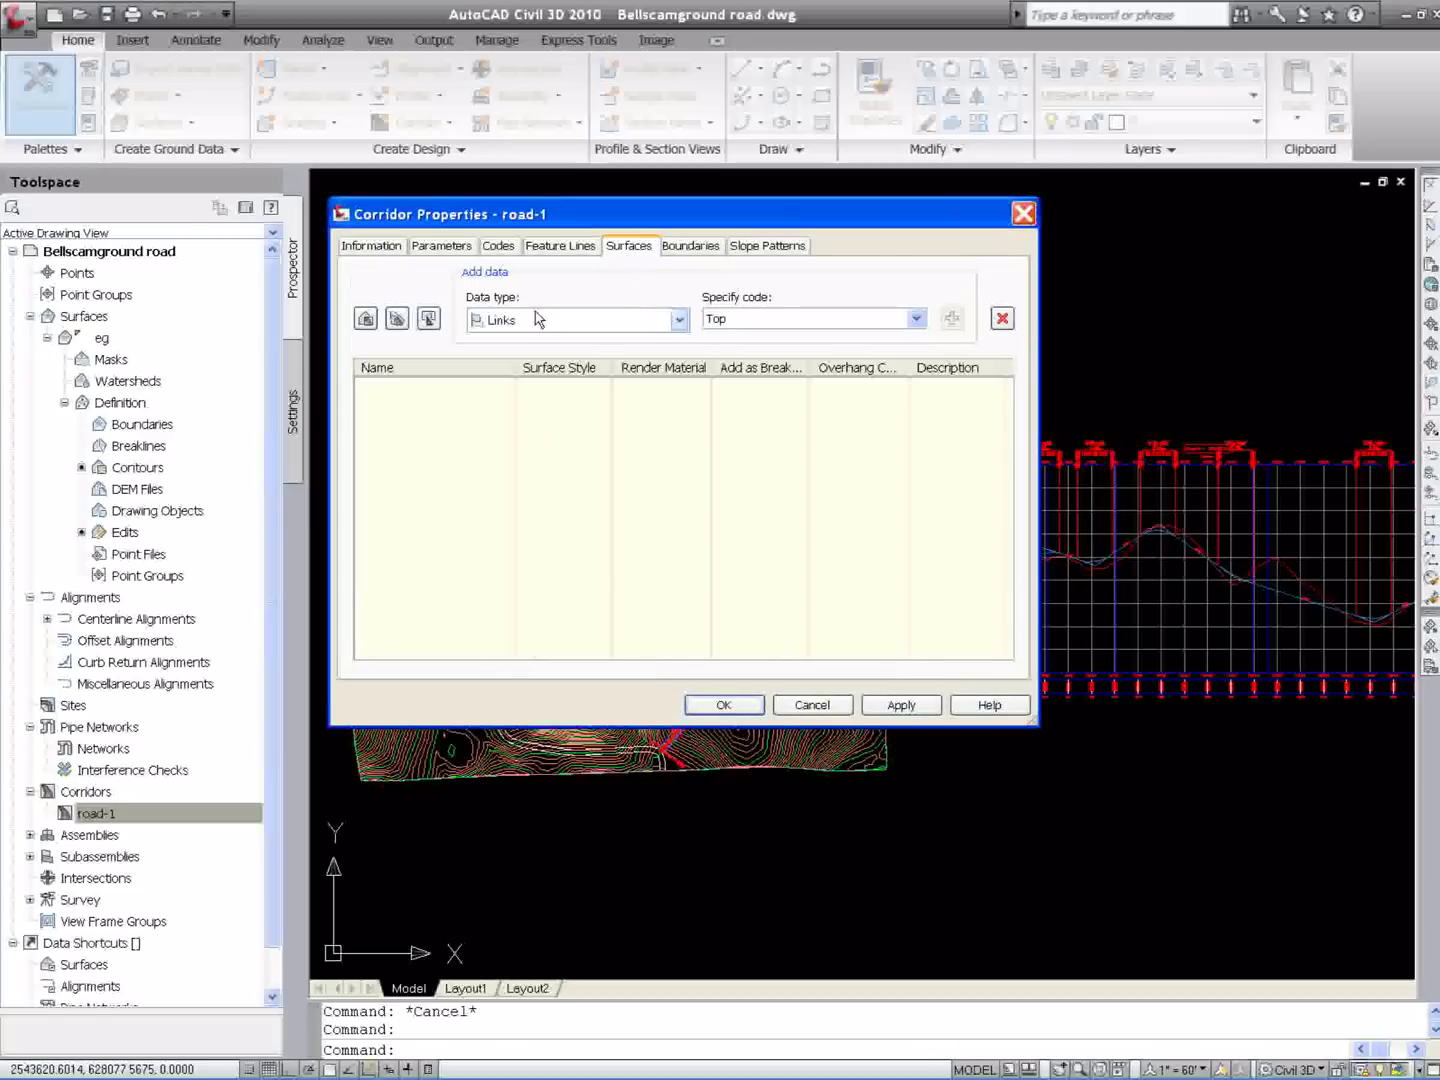
click(366, 319)
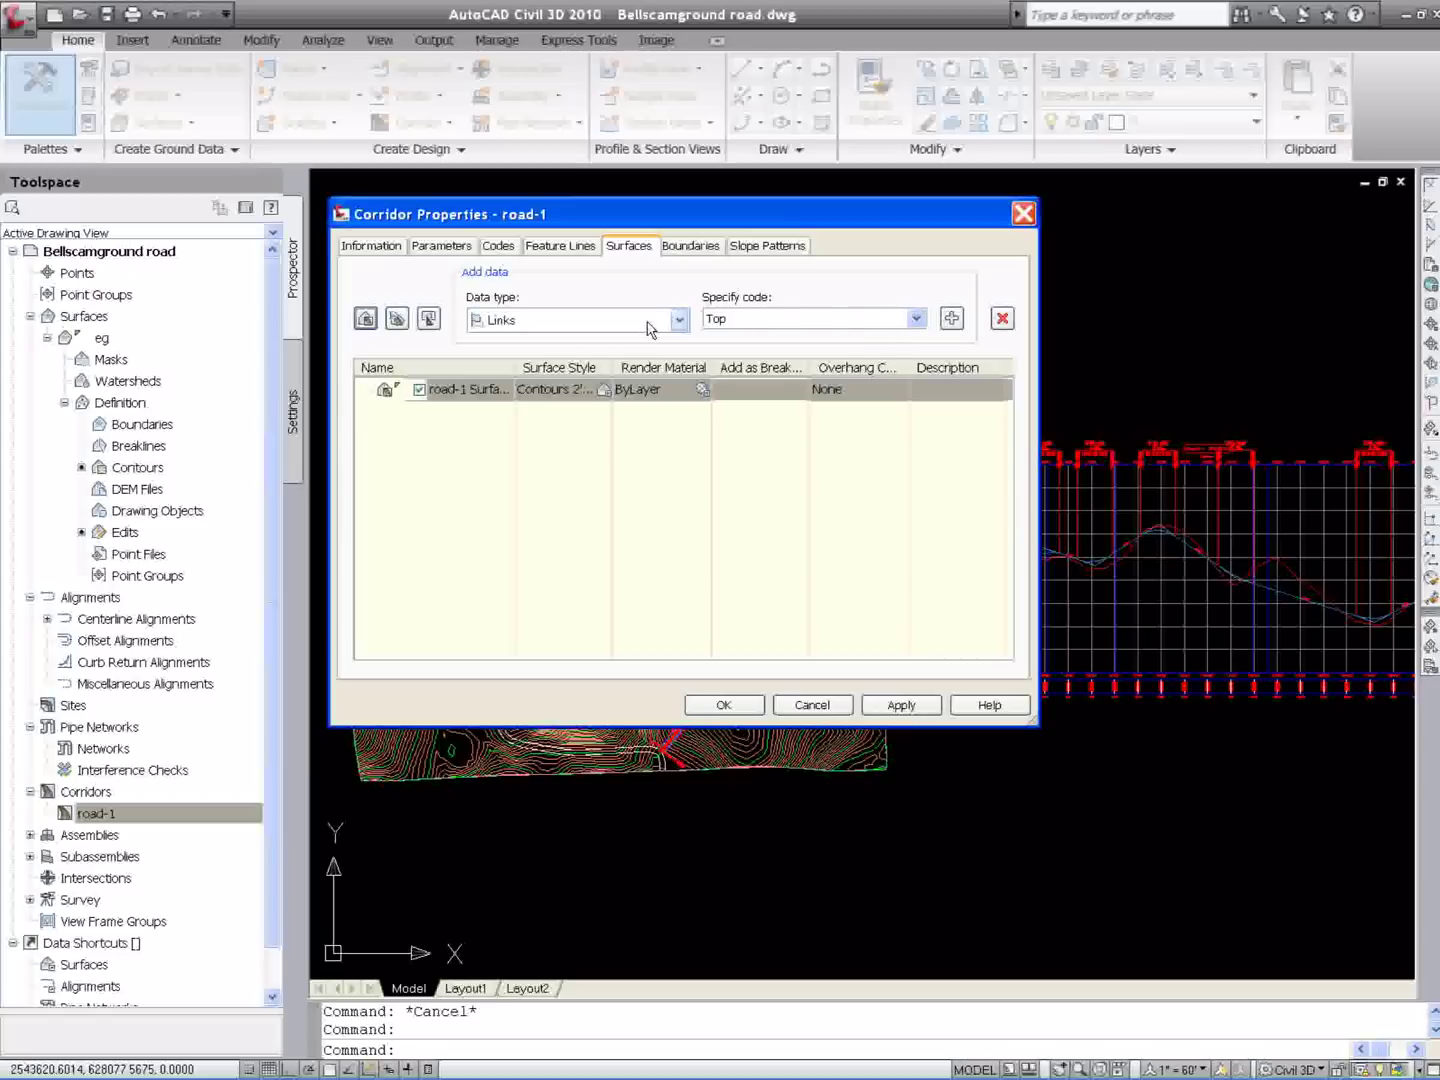
click(942, 319)
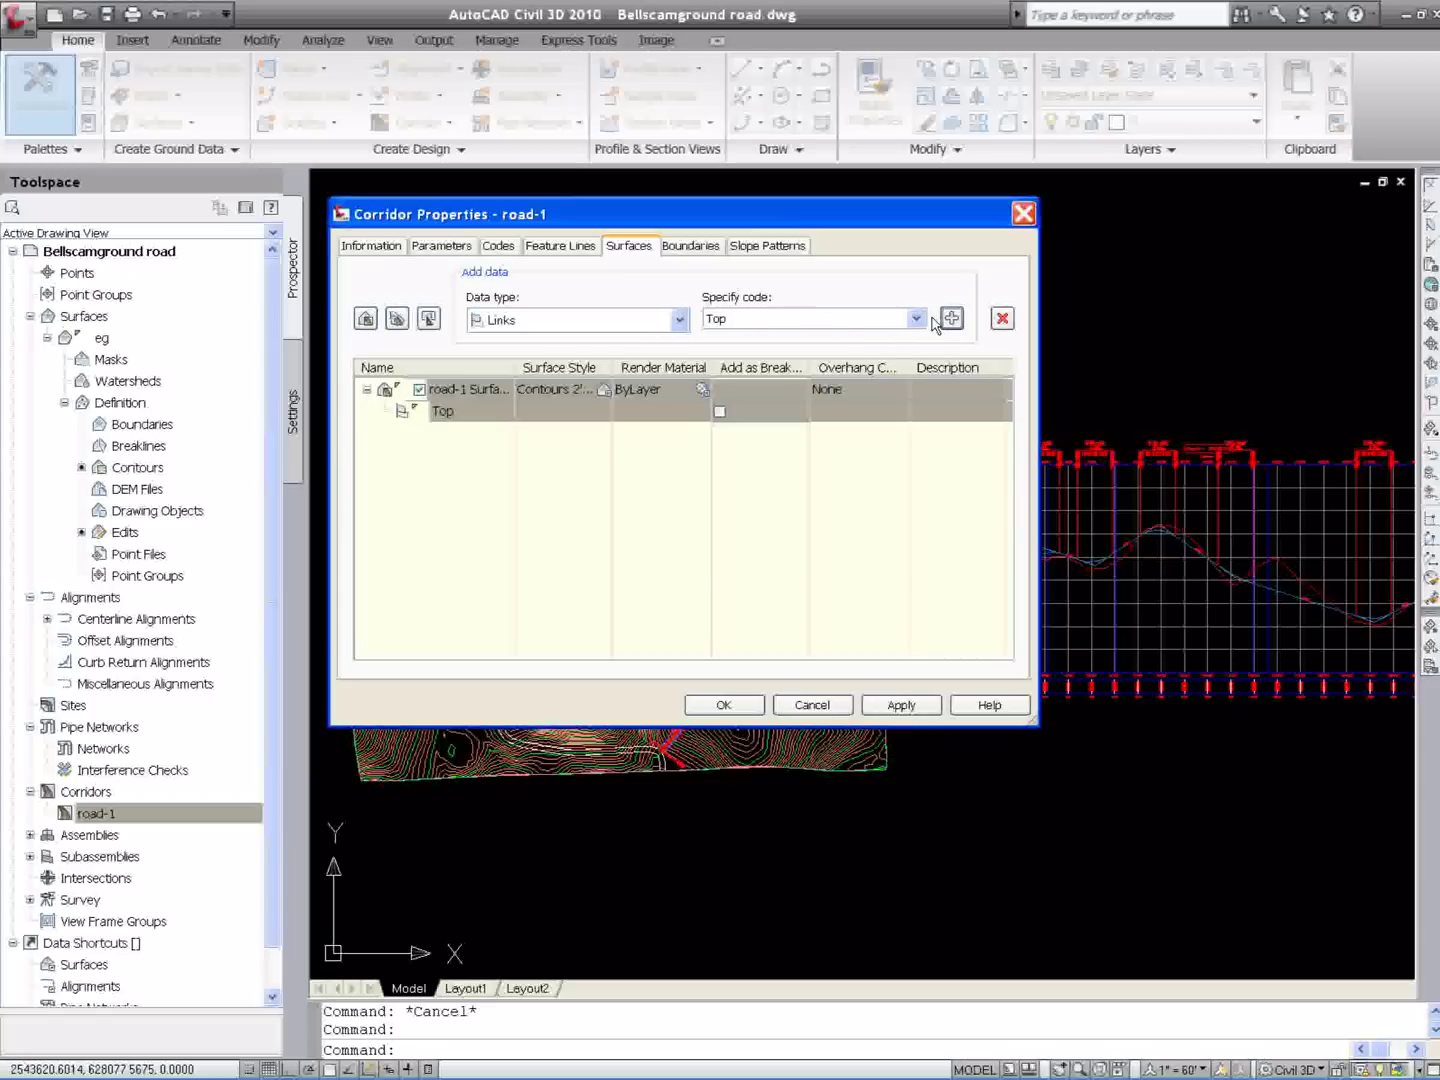
Add an automatic outside boundary along the Daylight line to the road-1 surface
click(688, 247)
right_click(429, 306)
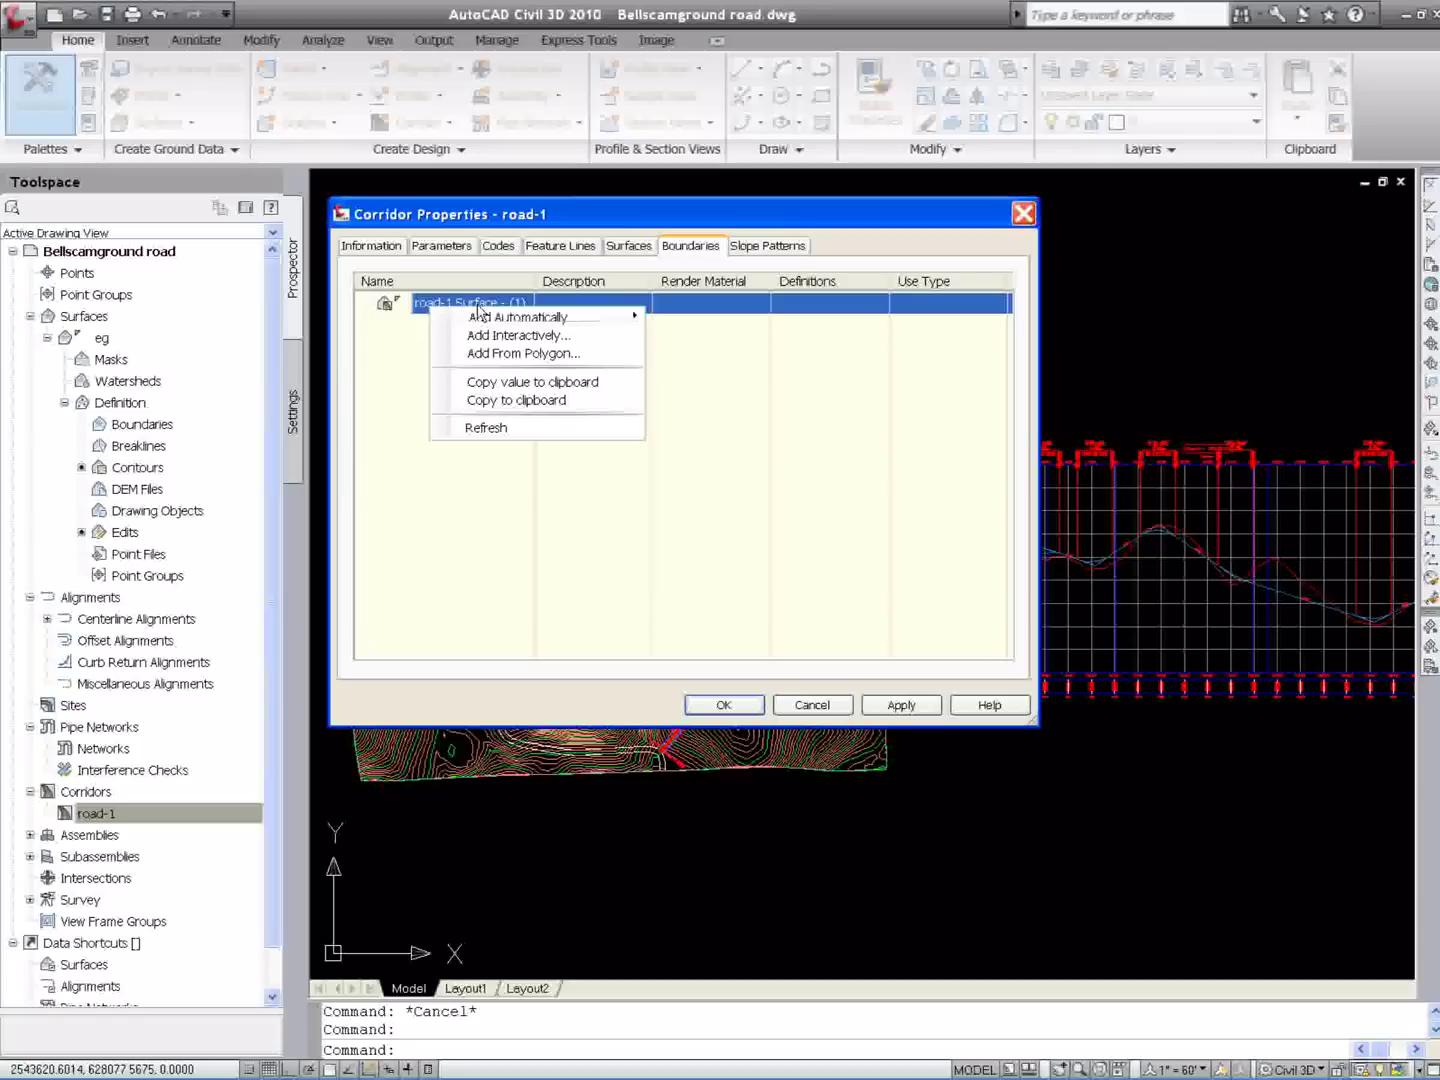
mouse_move(499, 318)
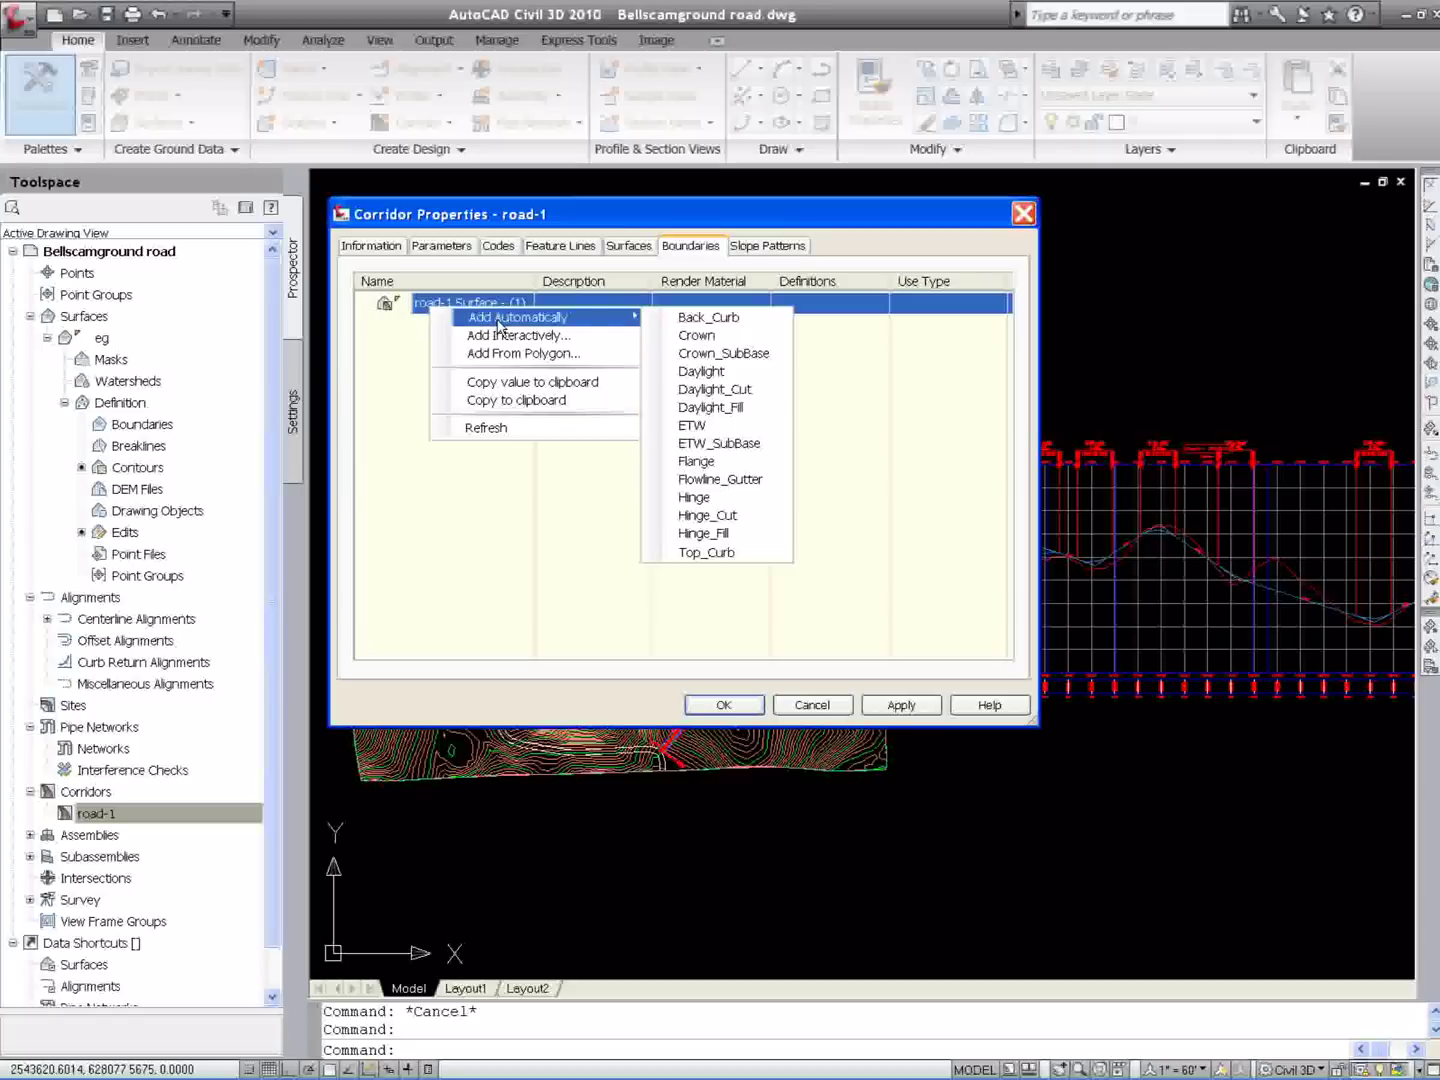
click(721, 373)
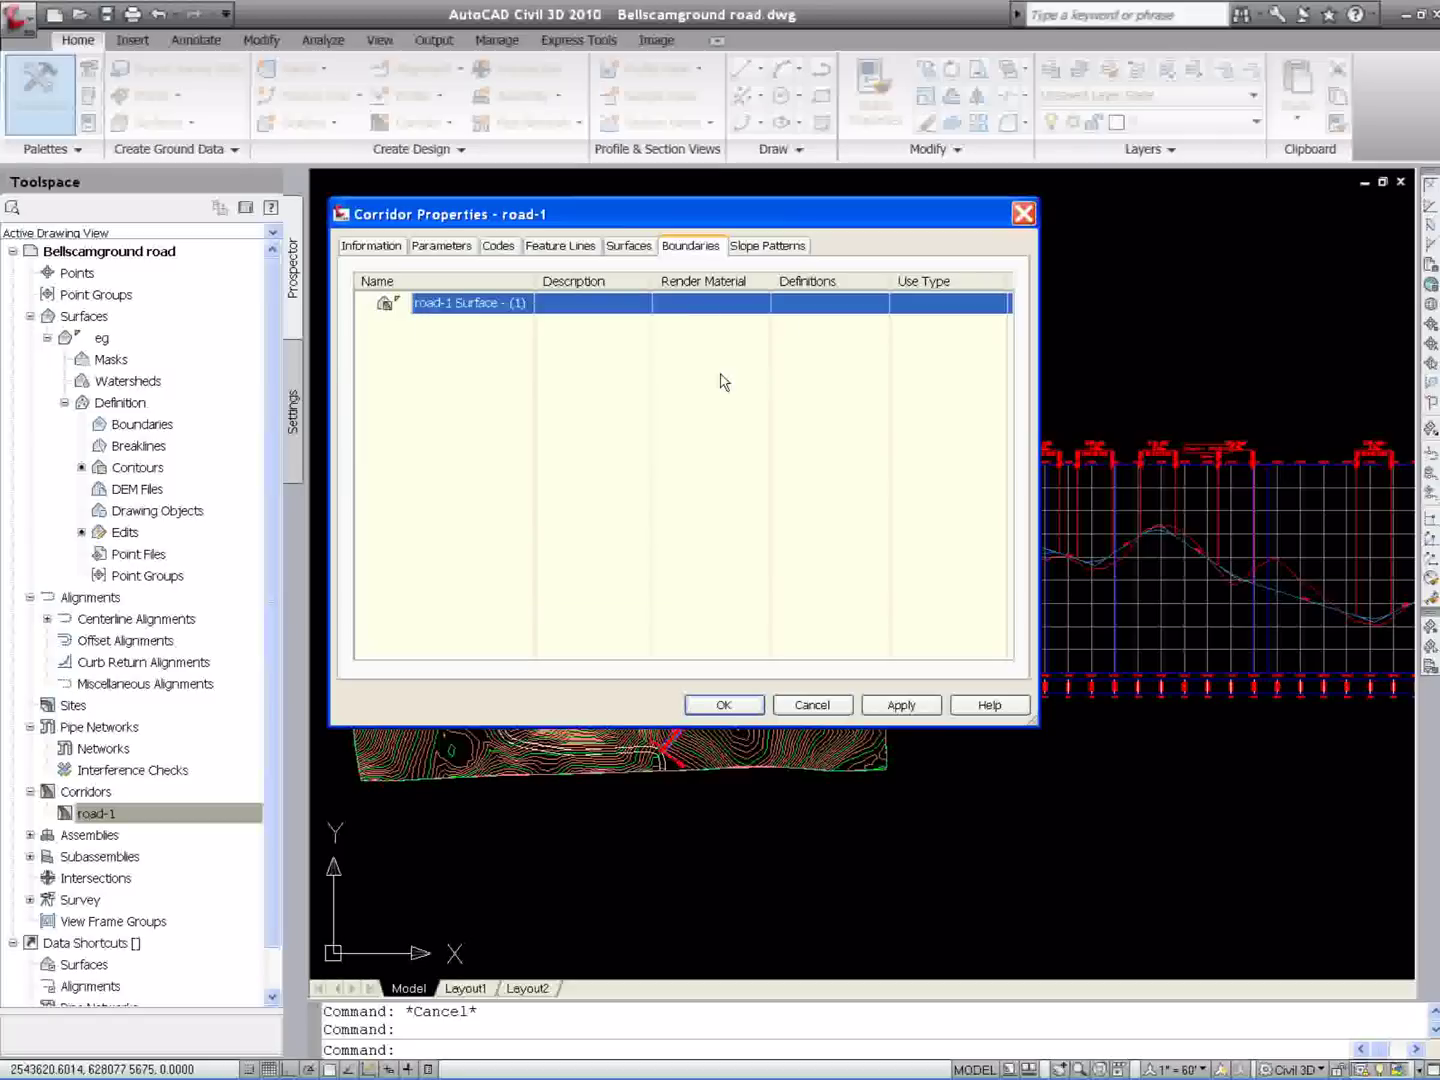
Apply the corridor surface settings and zoom in to inspect the daylight boundary
click(725, 707)
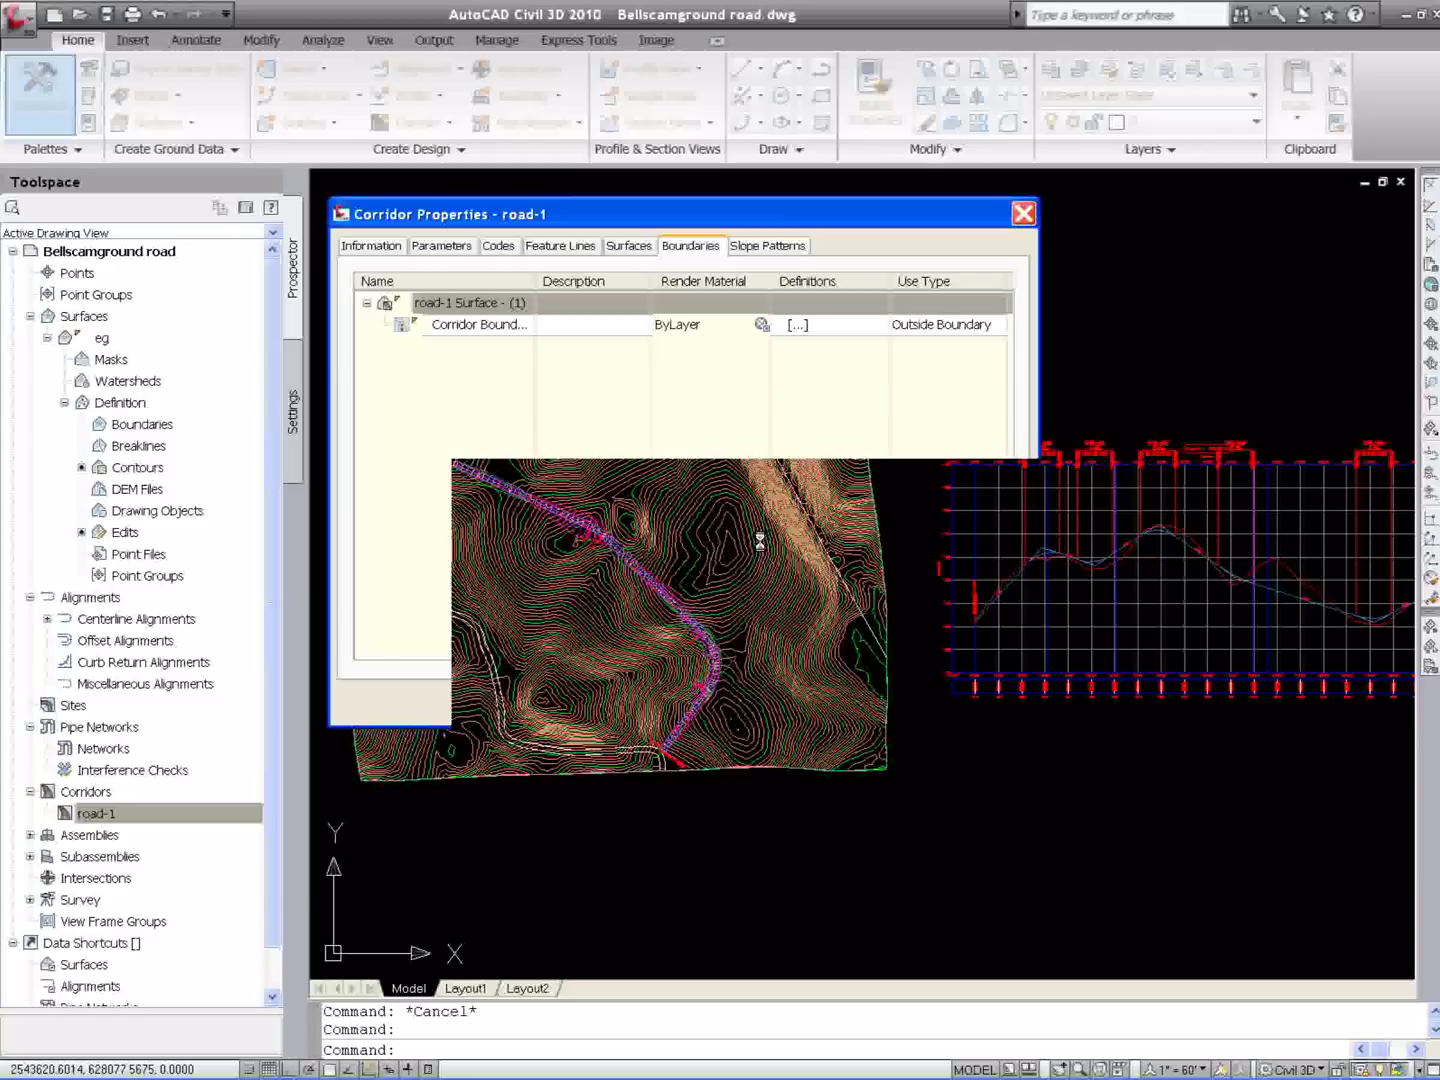
scroll(590, 530, up, 5)
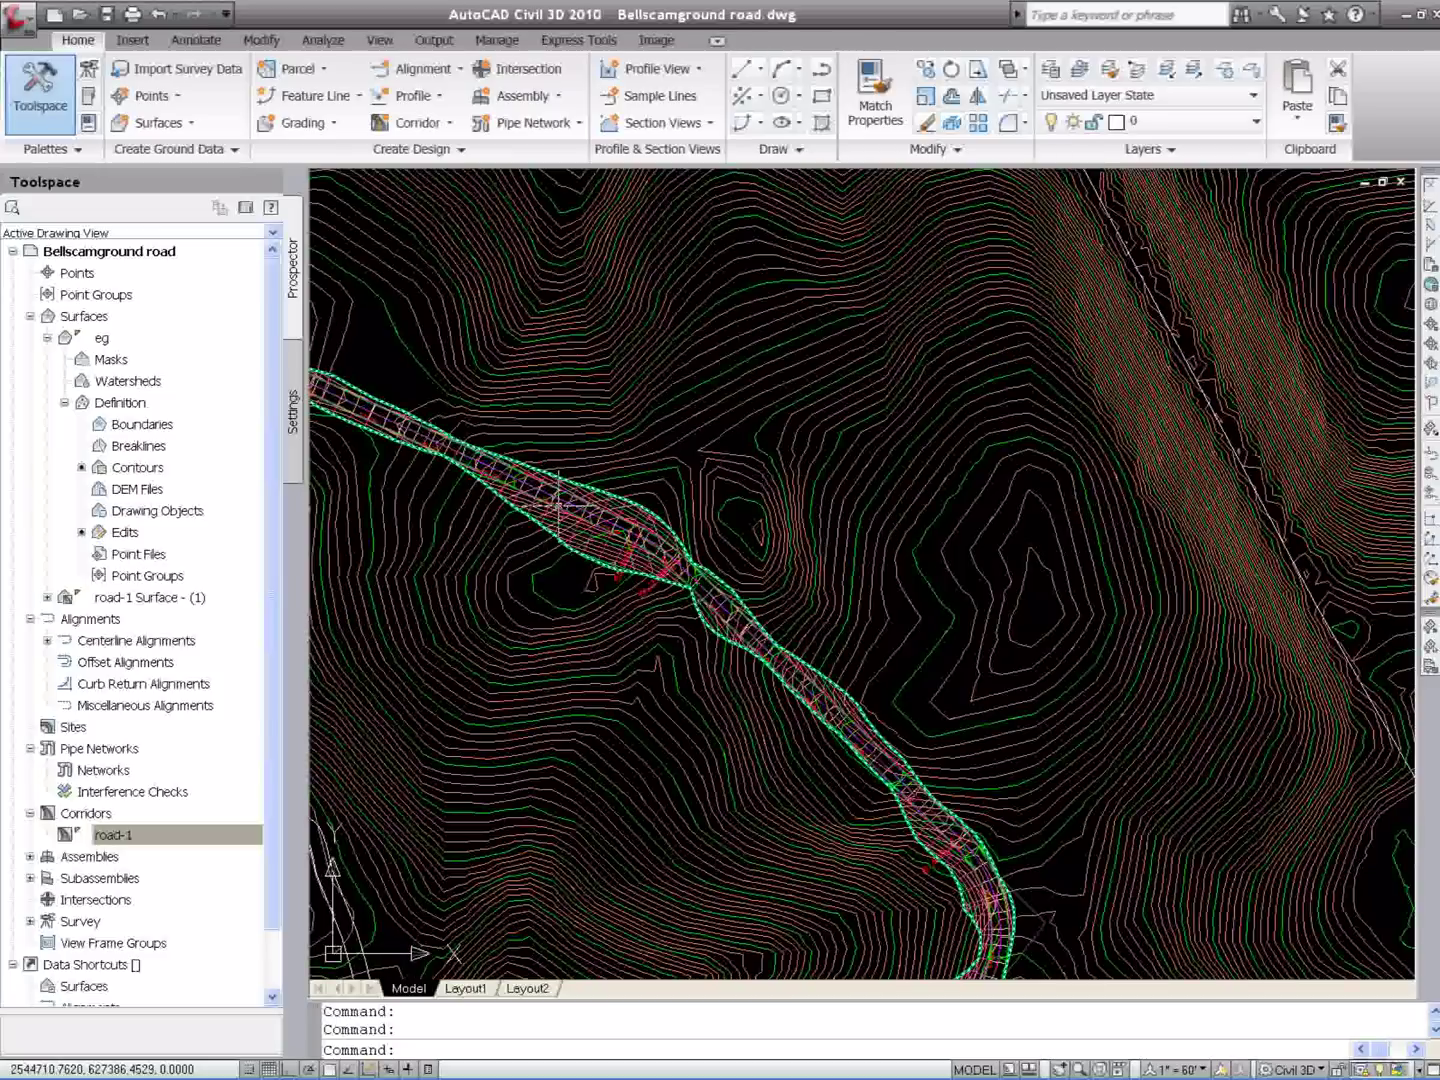
scroll(589, 530, up, 4)
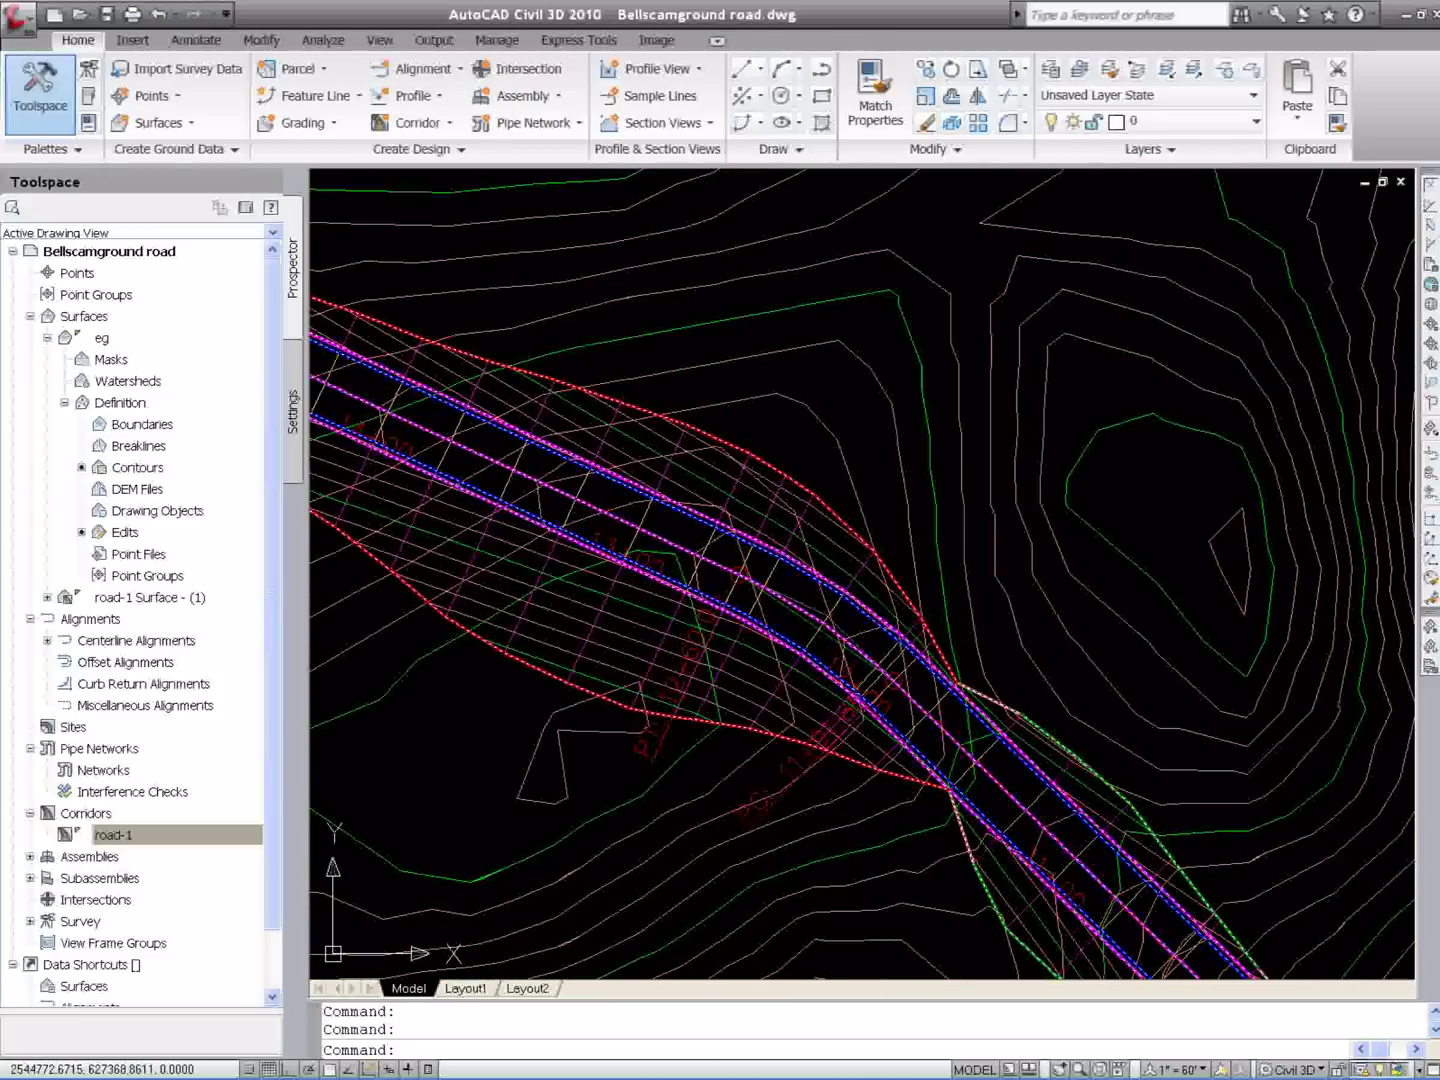
scroll(530, 546, up, 2)
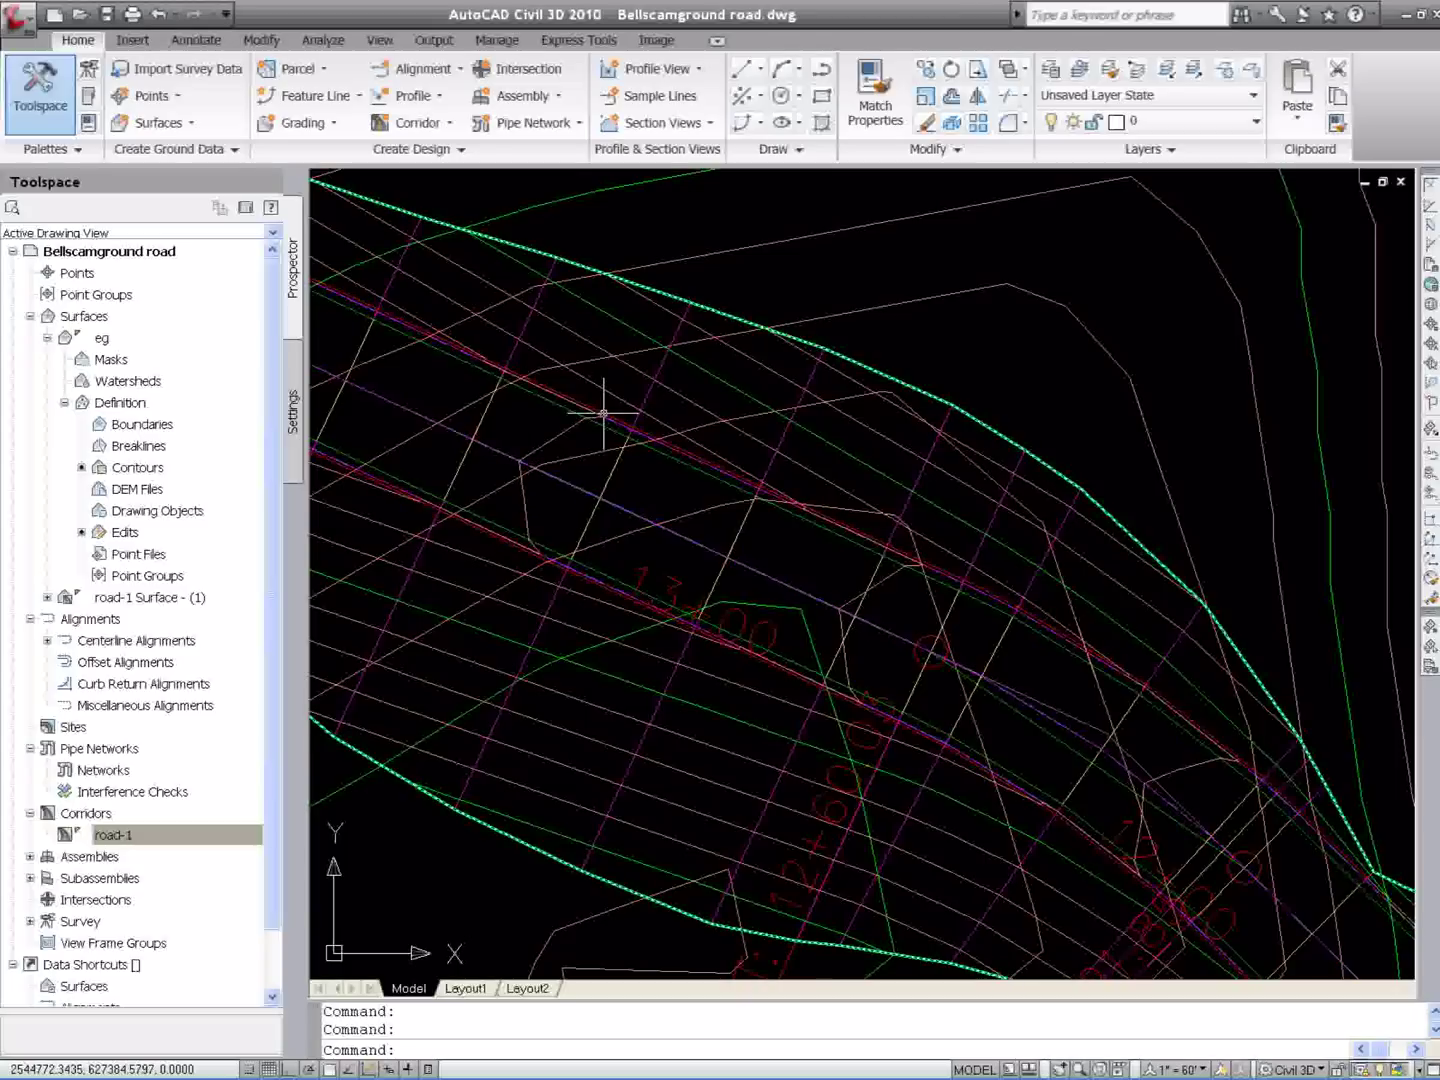
scroll(726, 450, down, 3)
scroll(726, 451, down, 5)
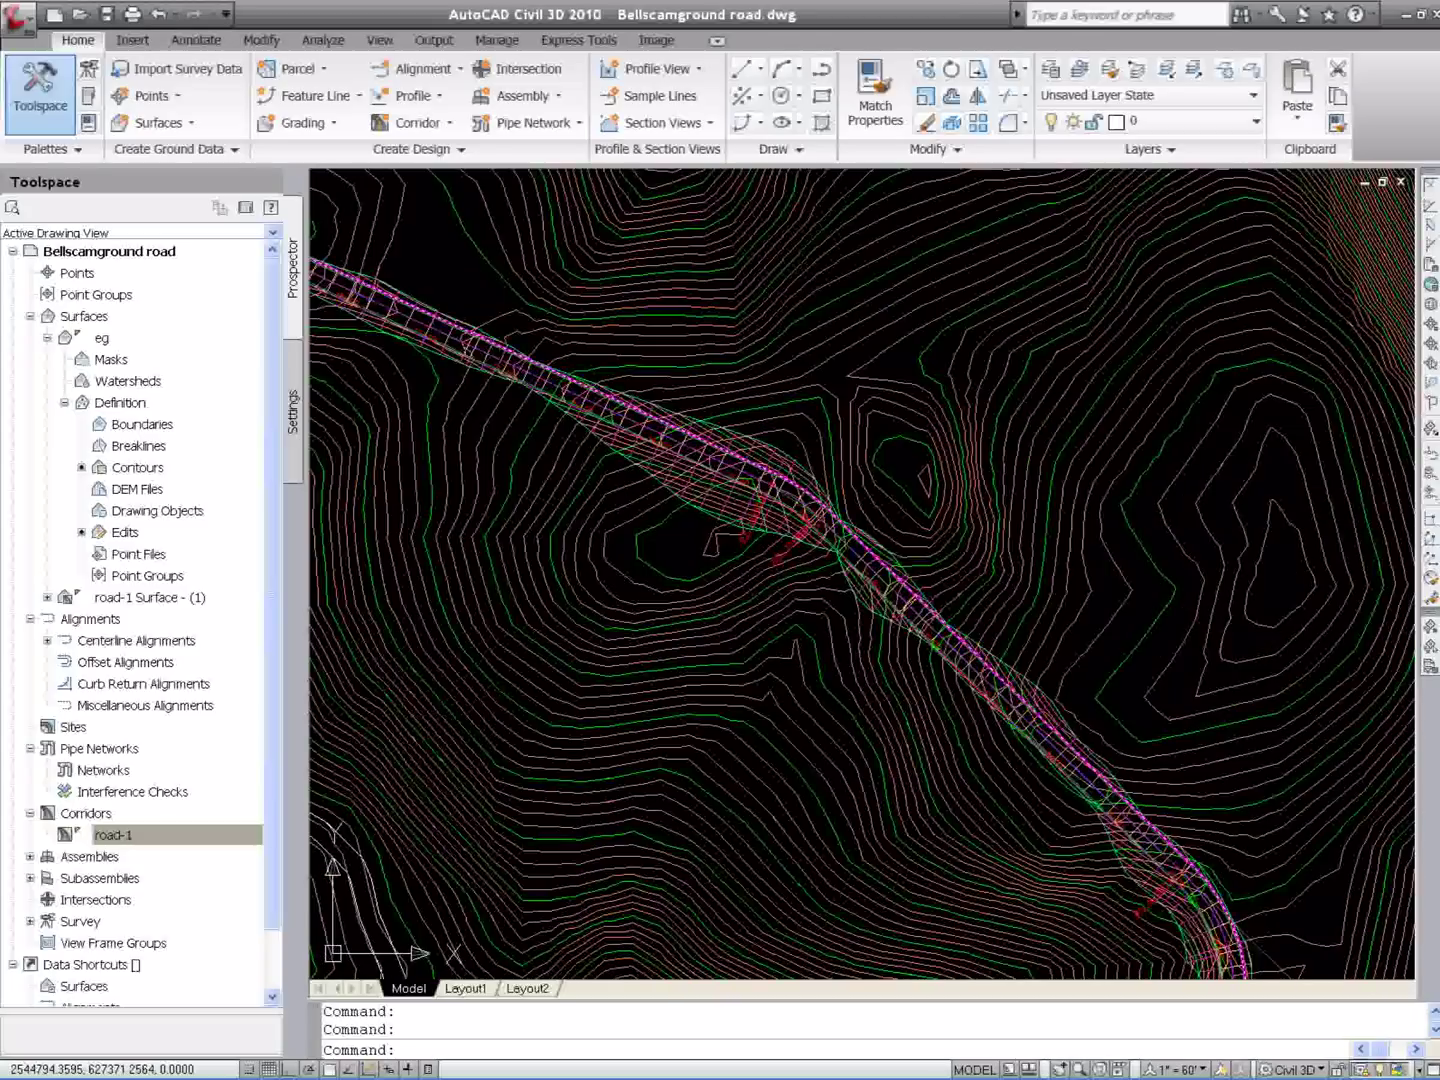
scroll(625, 478, down, 4)
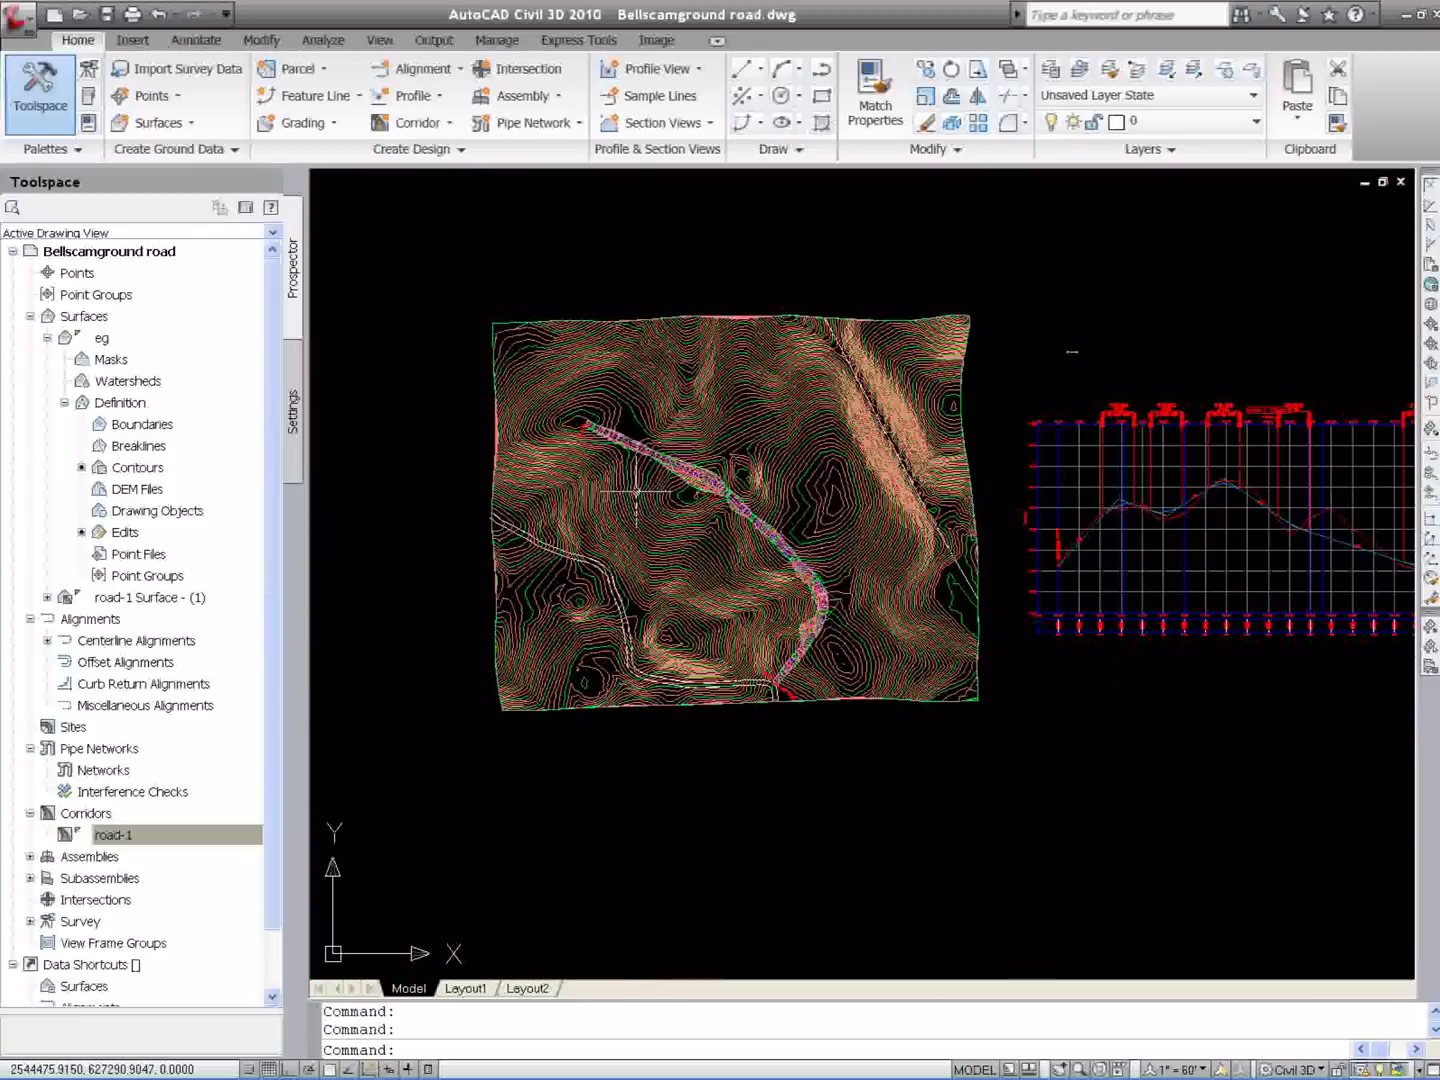
Zoom to extents to fit the whole site and profile view
text(z)
key(Return)
text(e)
key(Return)
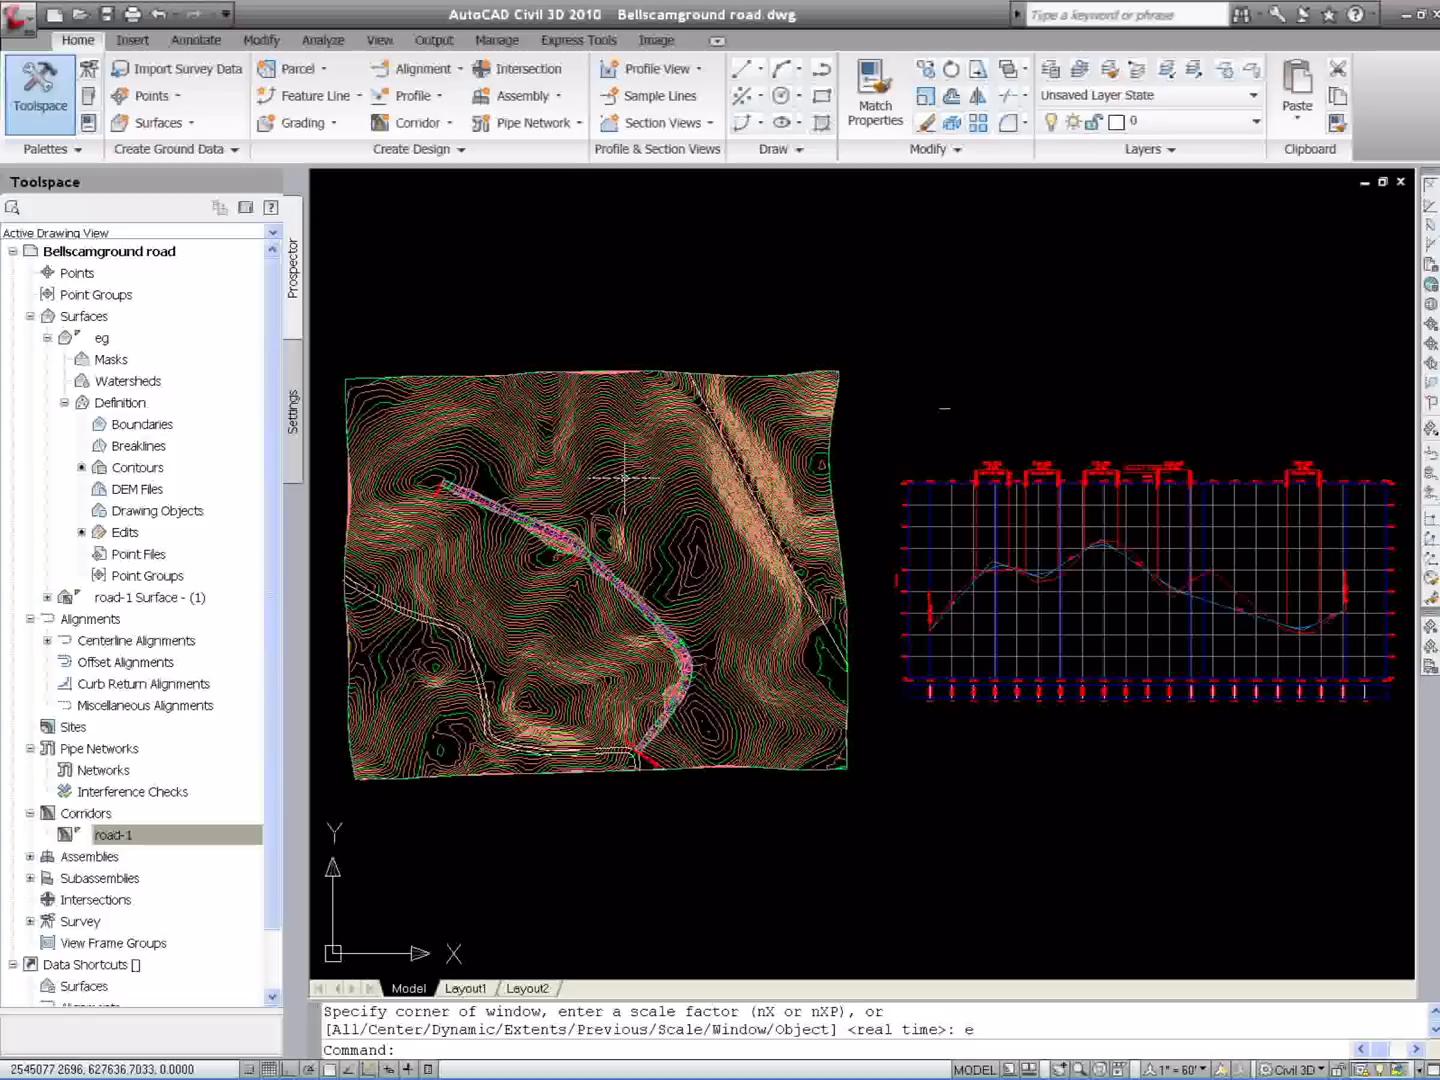
Start a composite volumes calculation and add a new surface pair entry
click(322, 40)
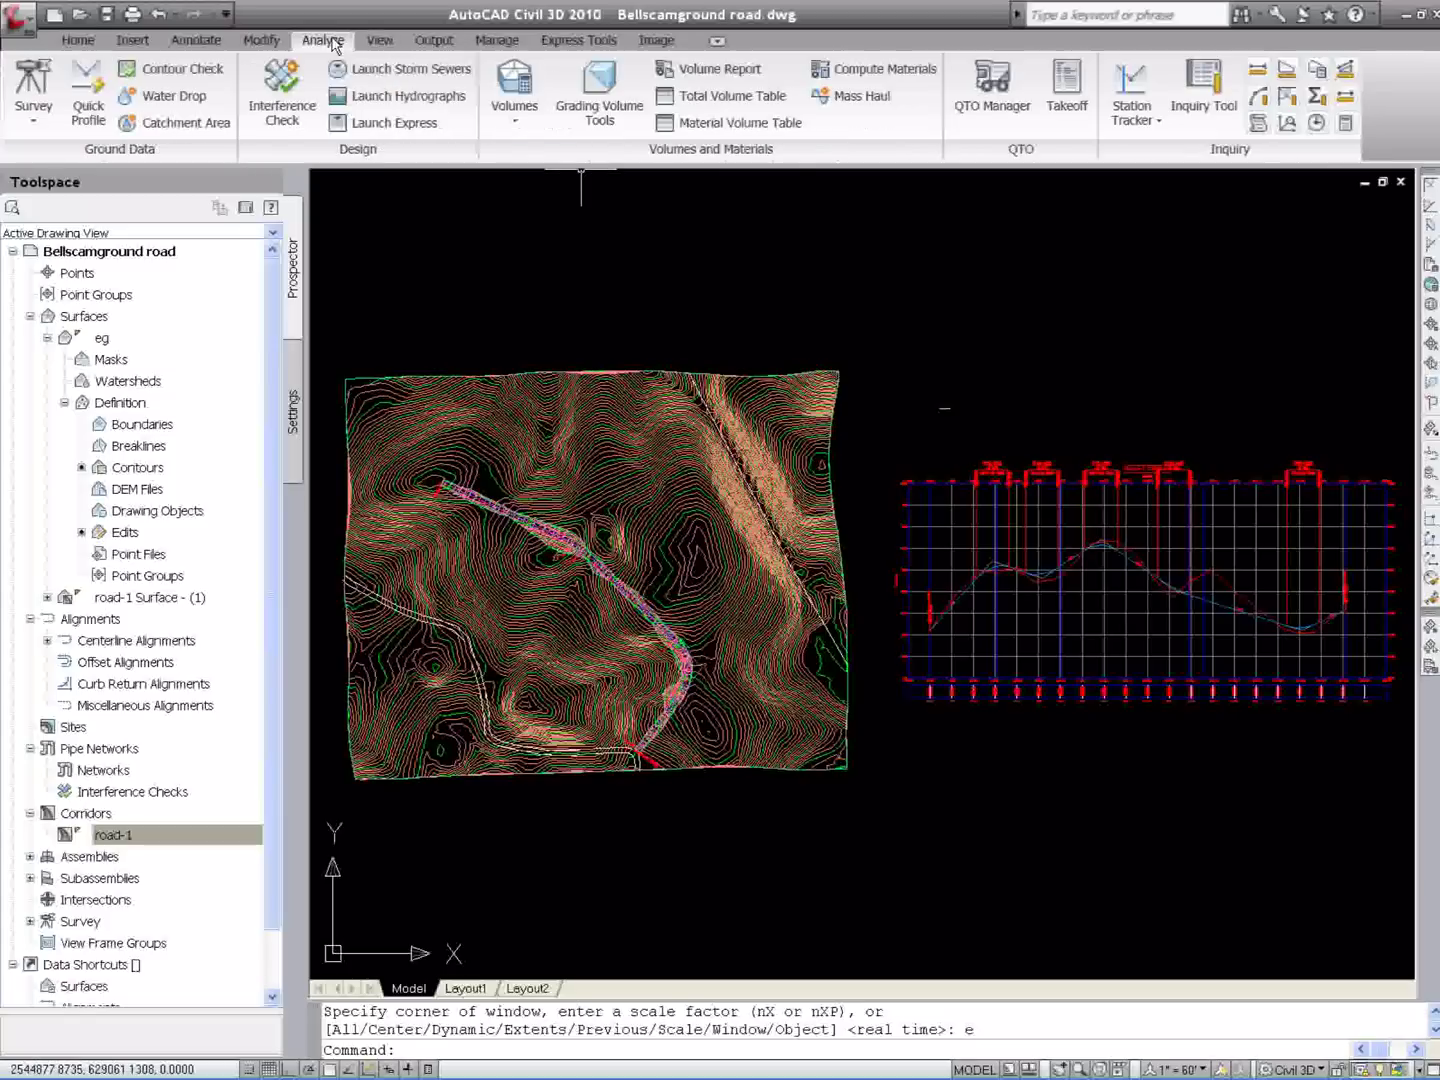
click(500, 118)
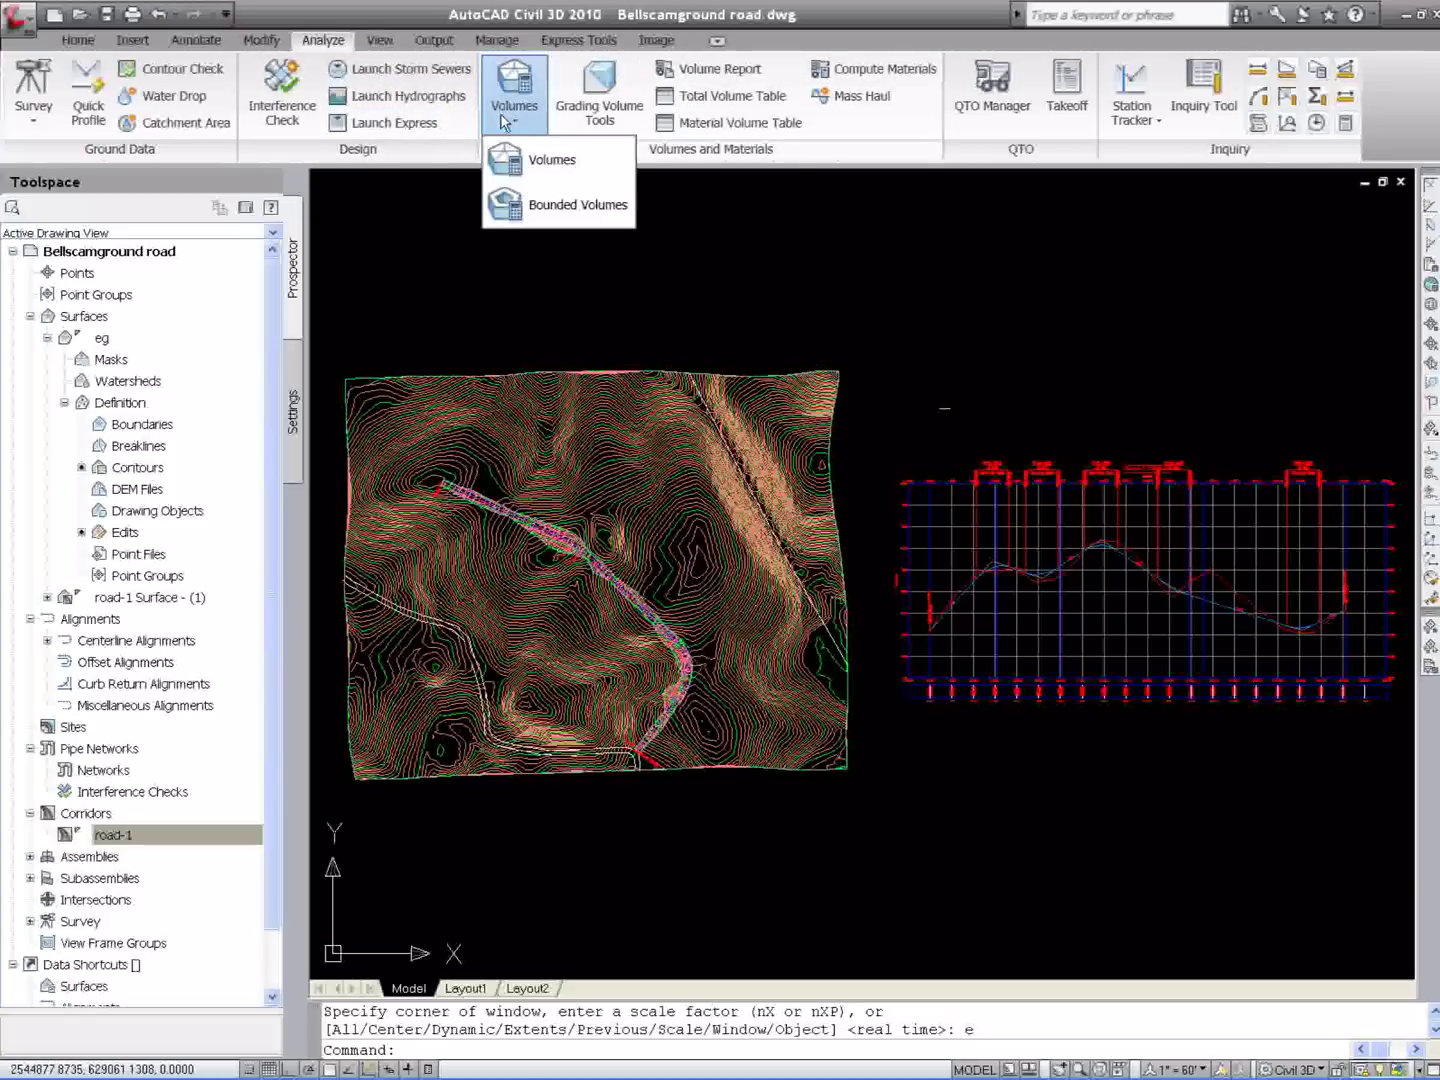
click(546, 163)
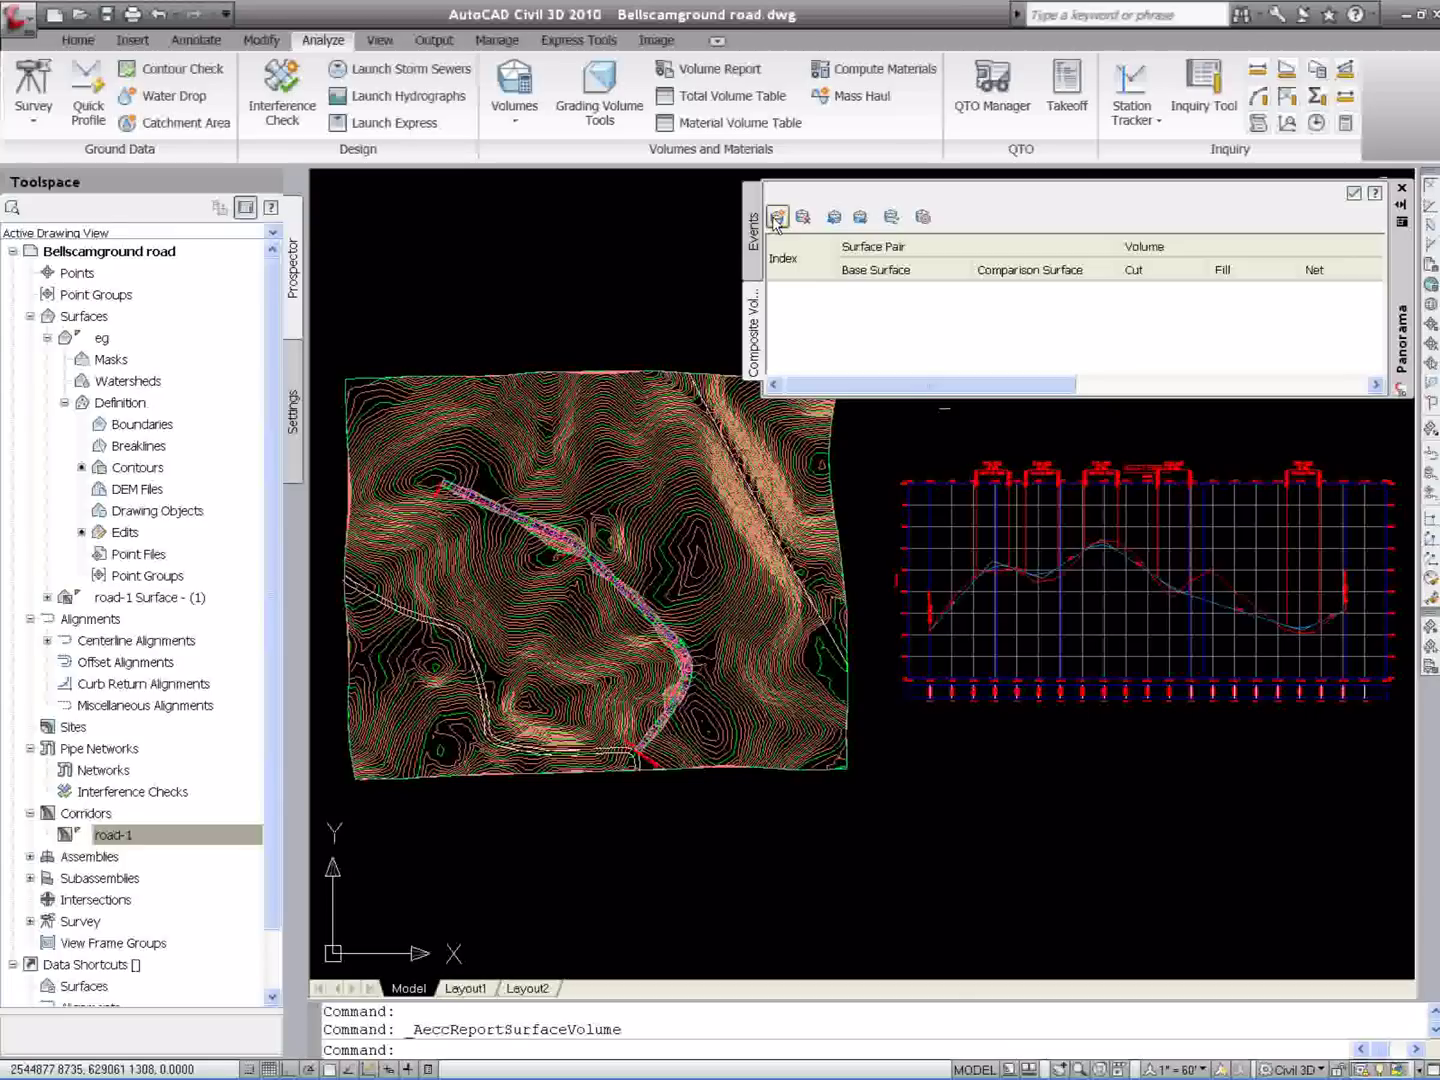
click(778, 218)
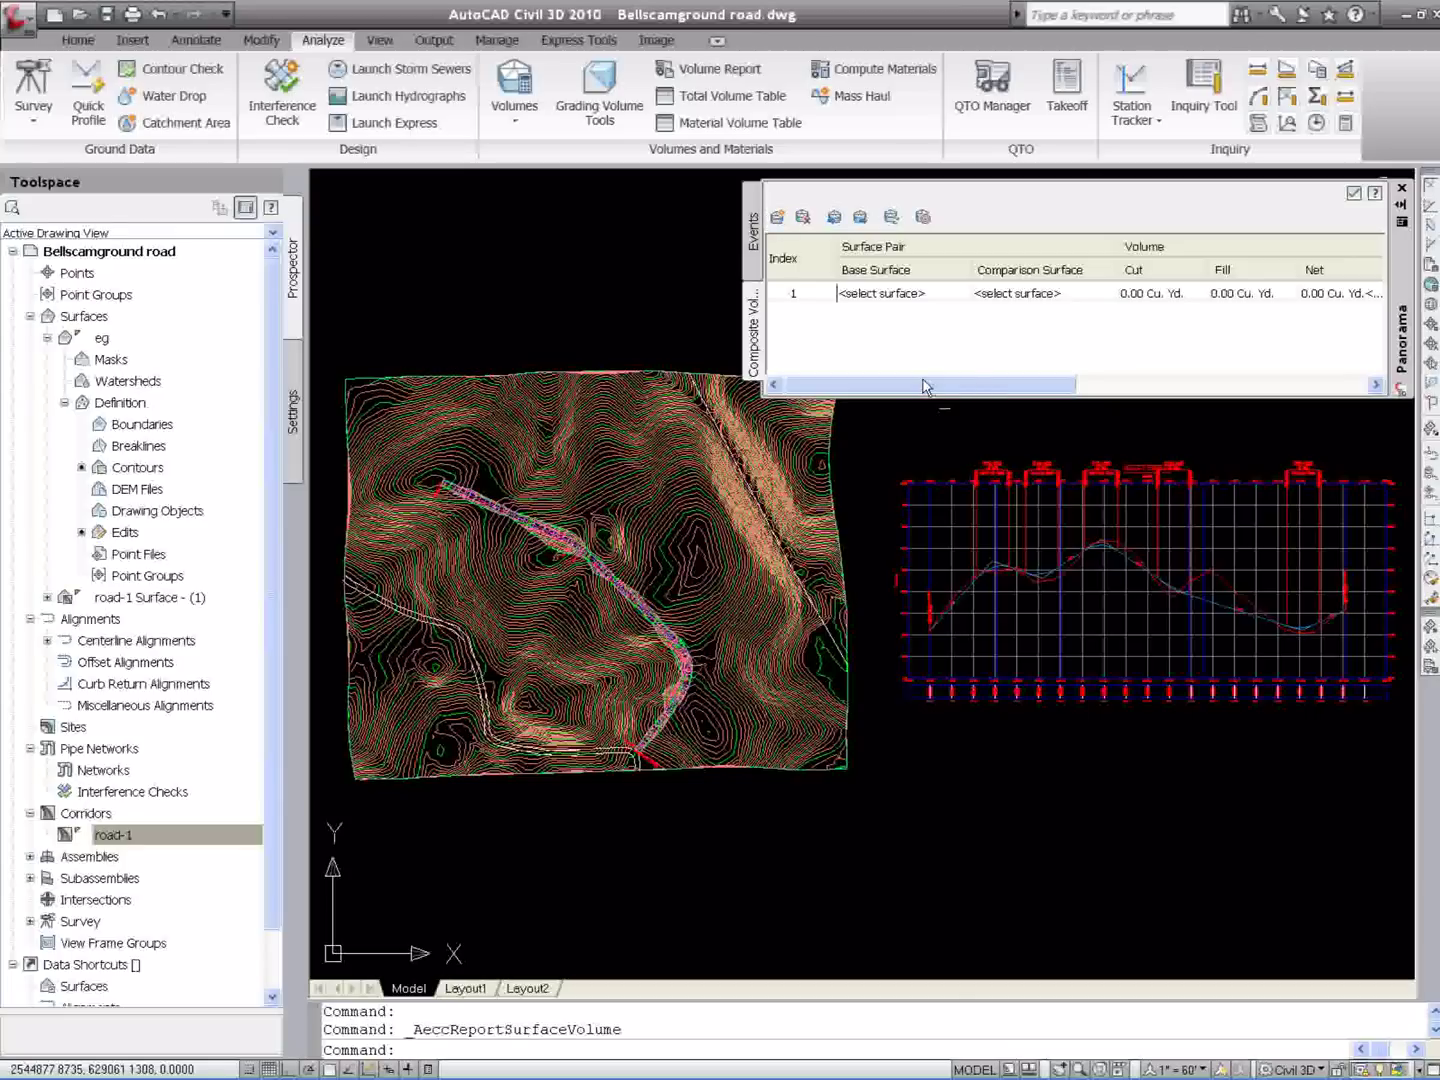
click(887, 295)
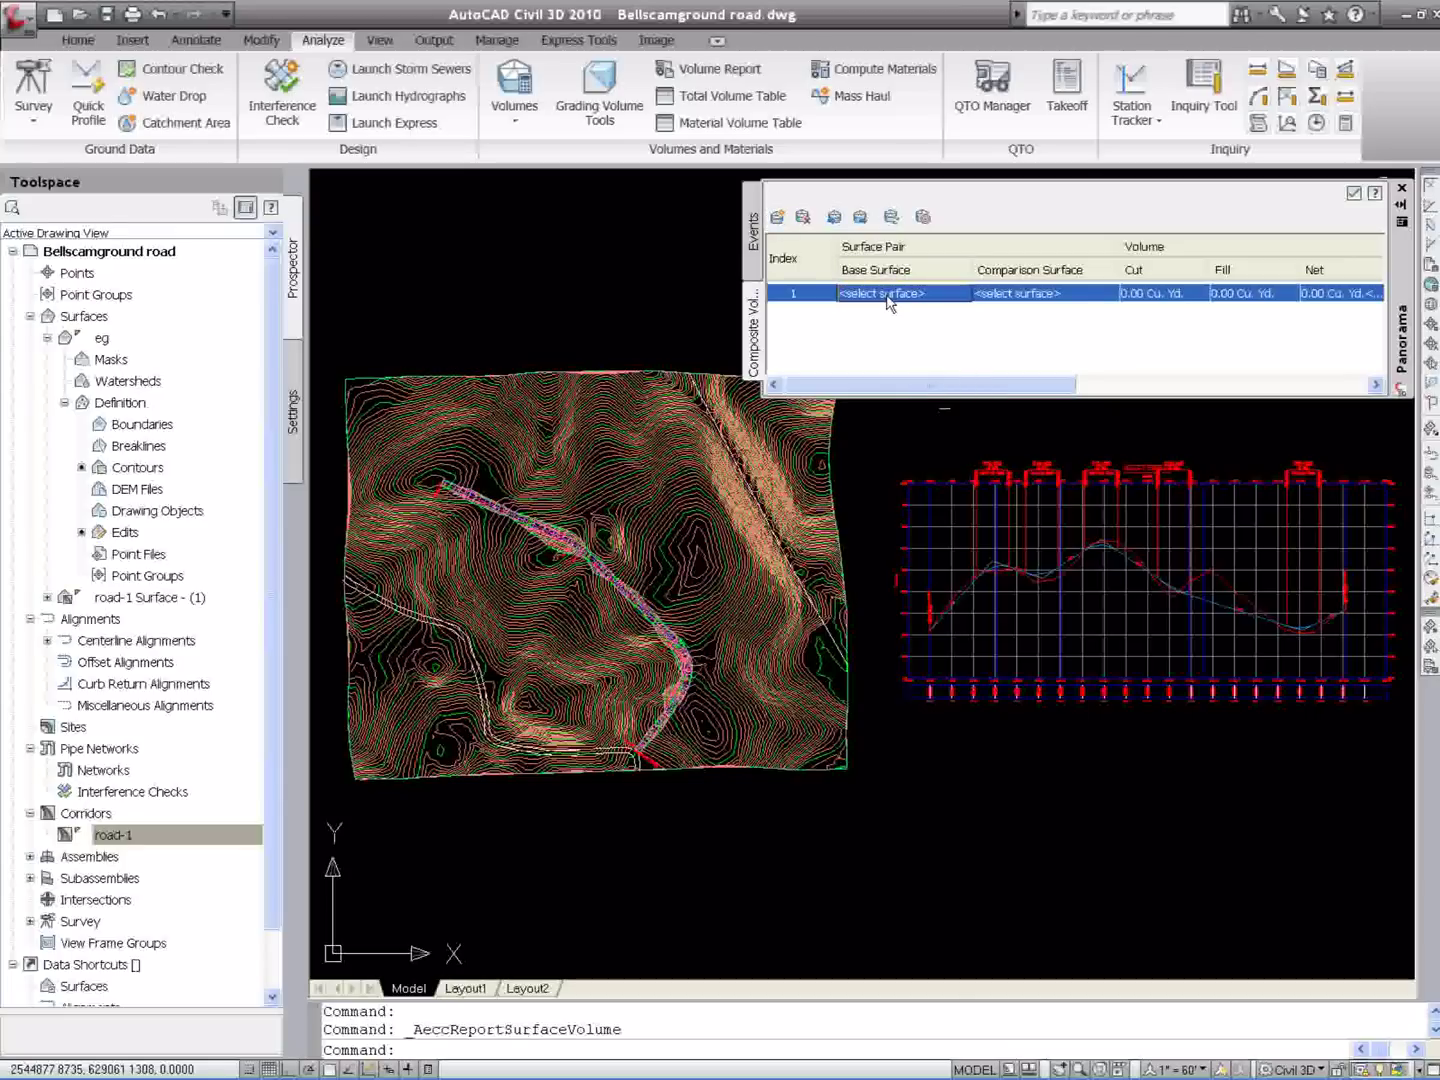
Compare base surface eg against road-1 Surface - (1) for cut, fill and net volumes
click(888, 293)
click(872, 306)
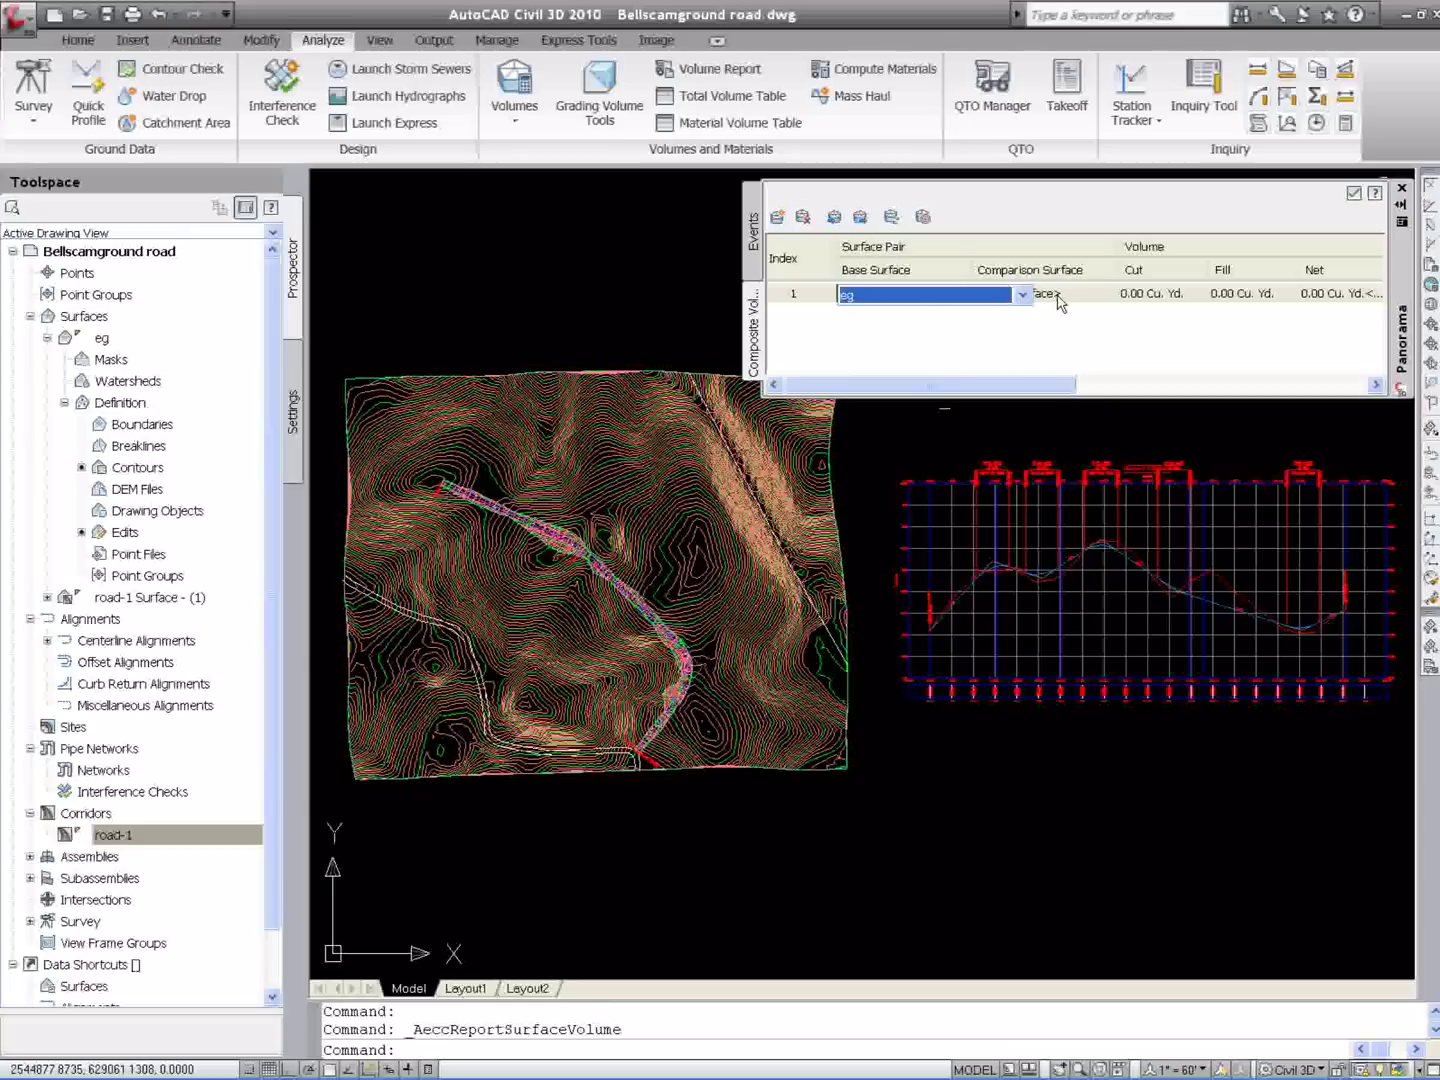
click(1056, 298)
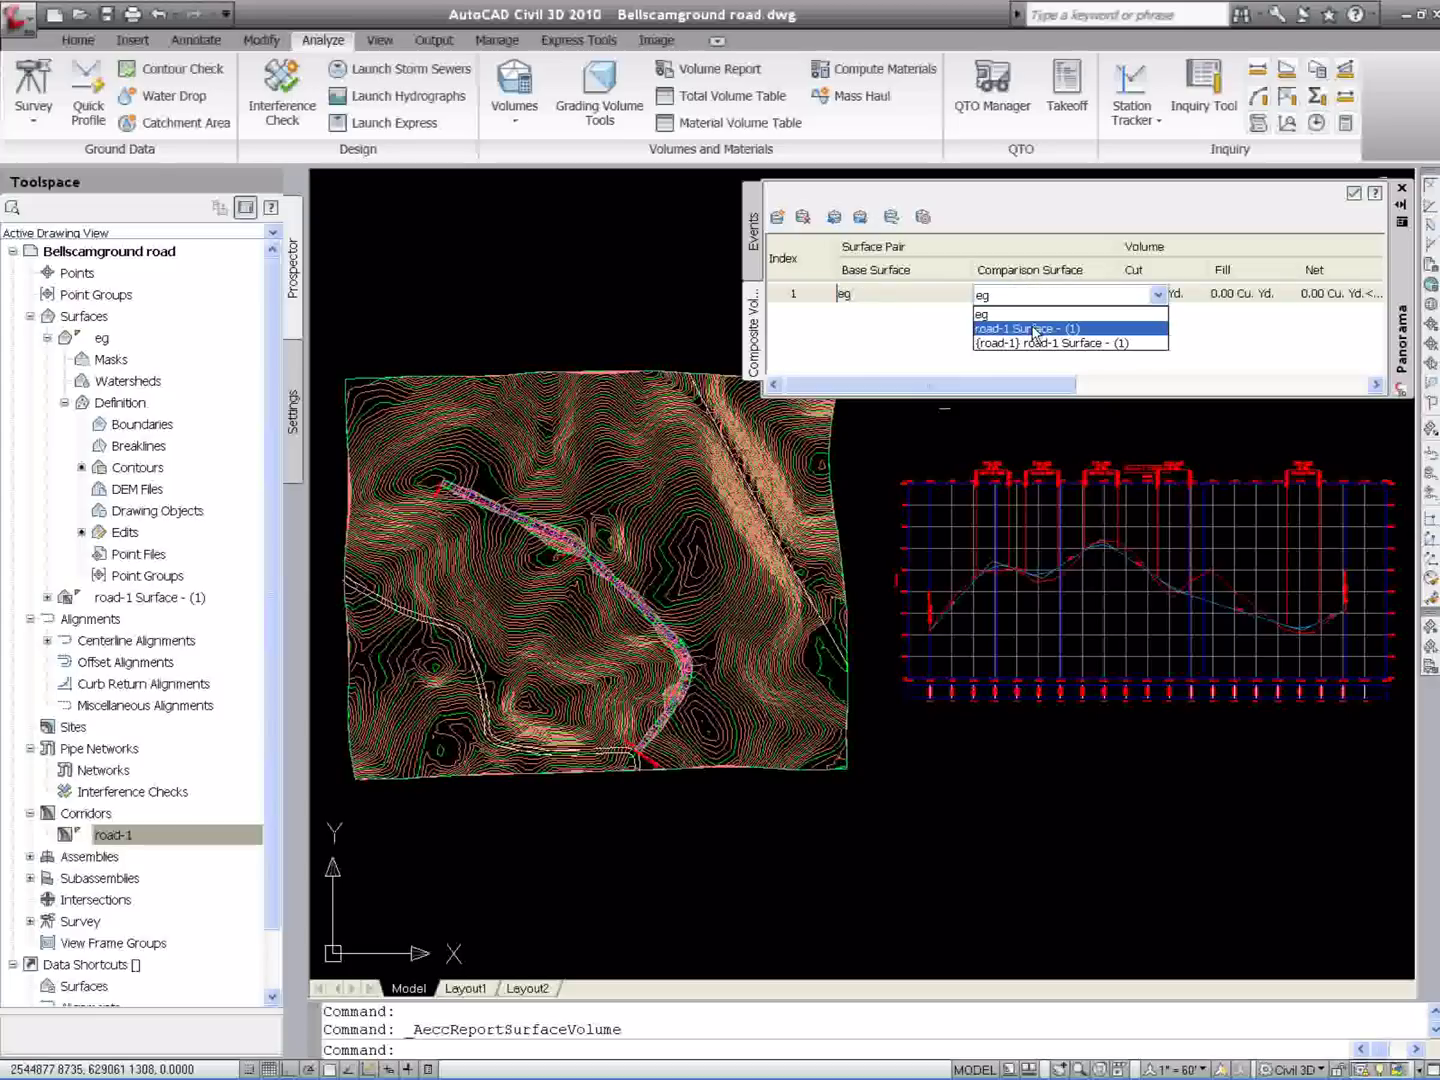
click(1034, 328)
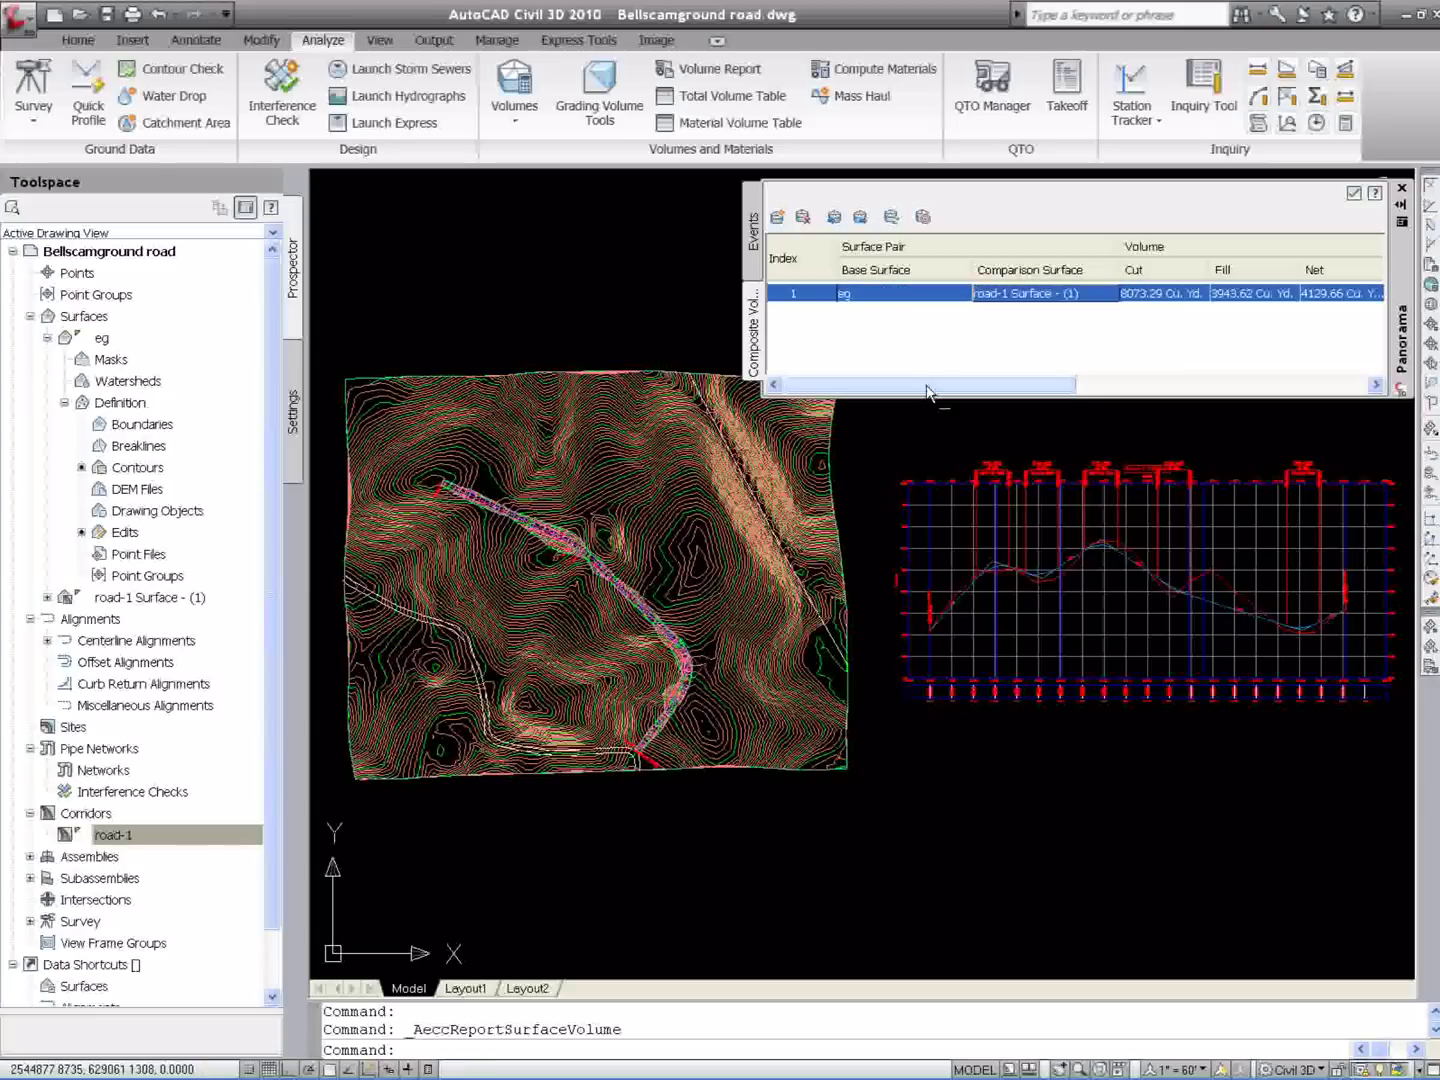
drag(926, 390, 1240, 385)
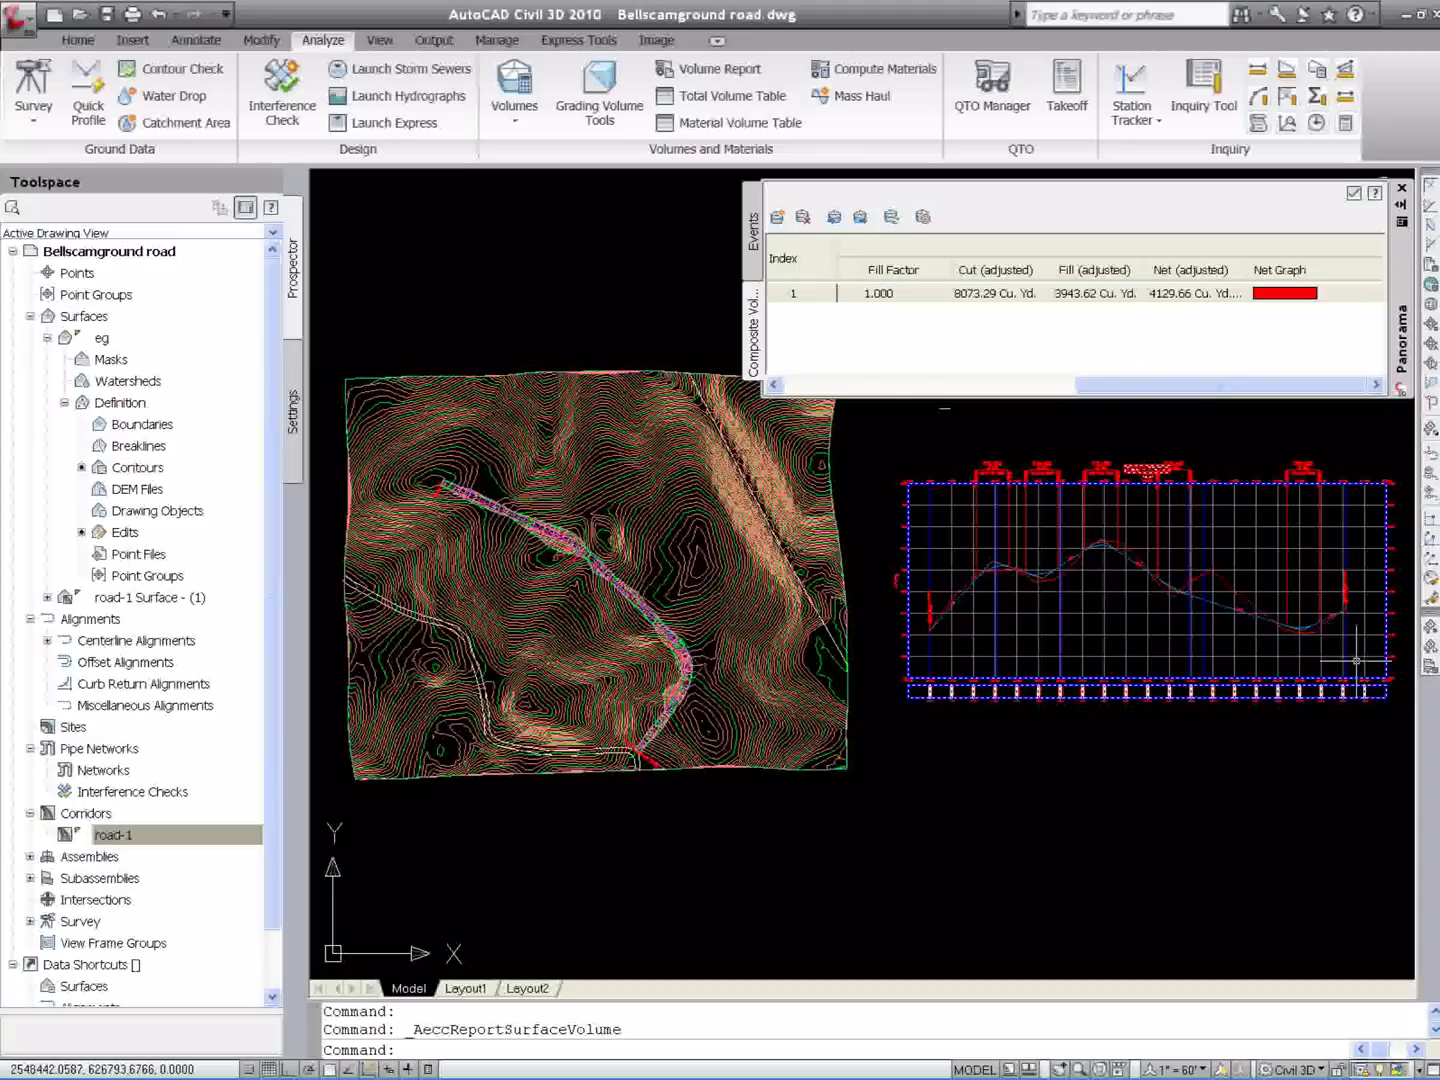
Drag one PVI on the road's design profile to a new elevation, then select corridor road-1 in Prospector
scroll(1330, 658, up, 6)
scroll(1264, 644, up, 3)
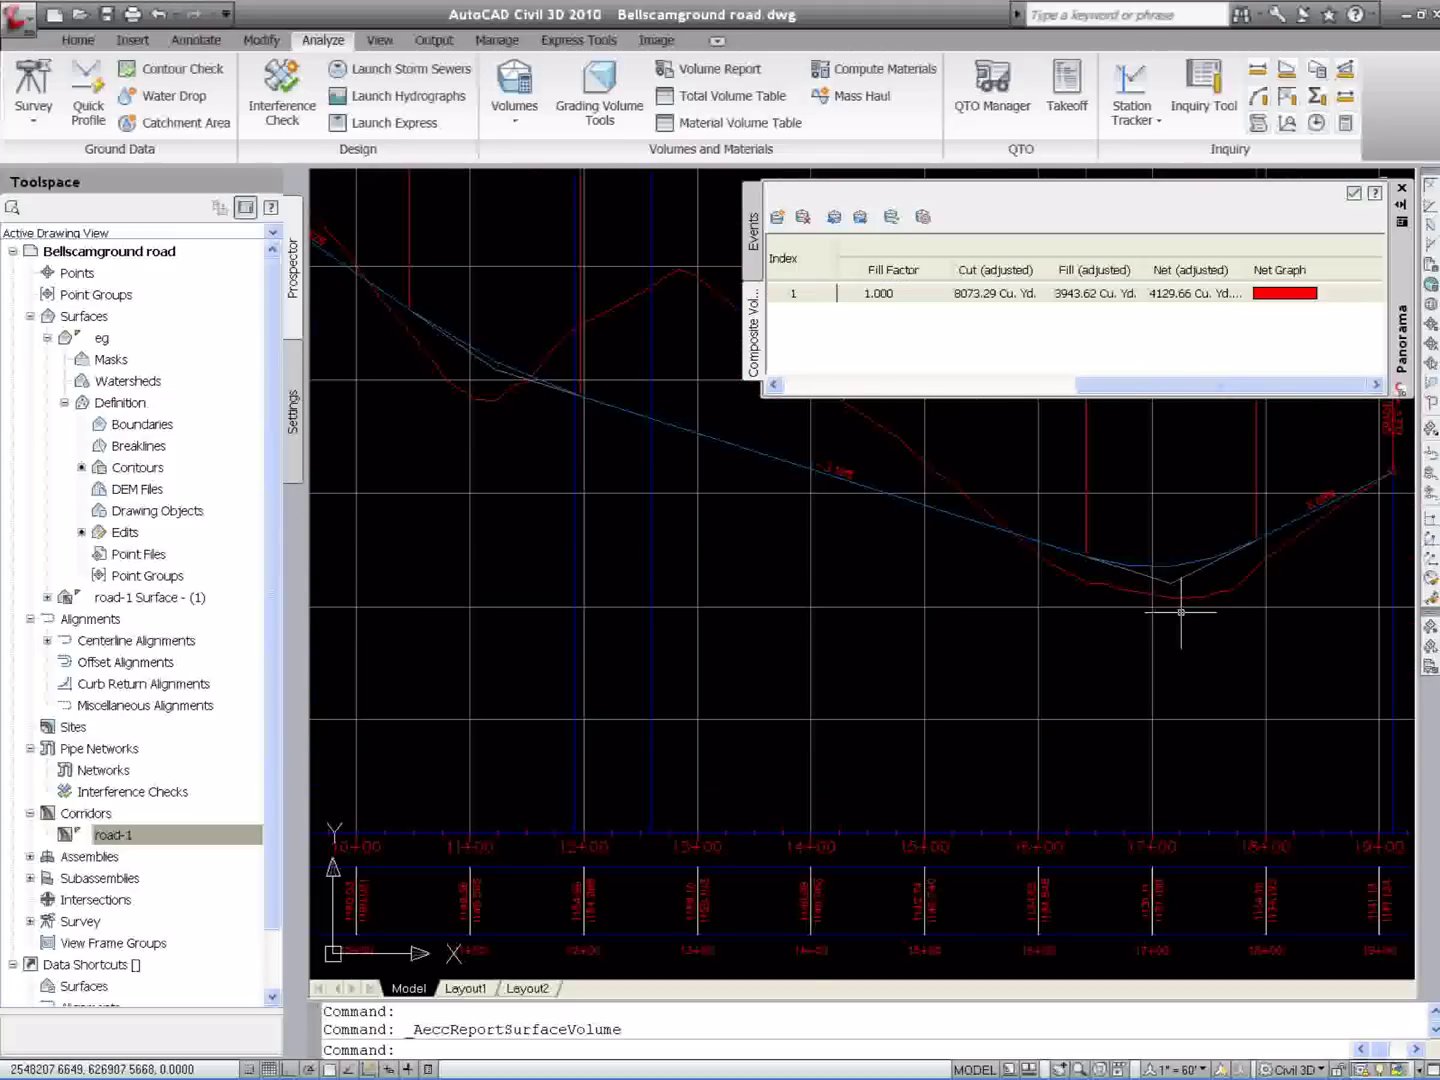
scroll(1190, 585, down, 1)
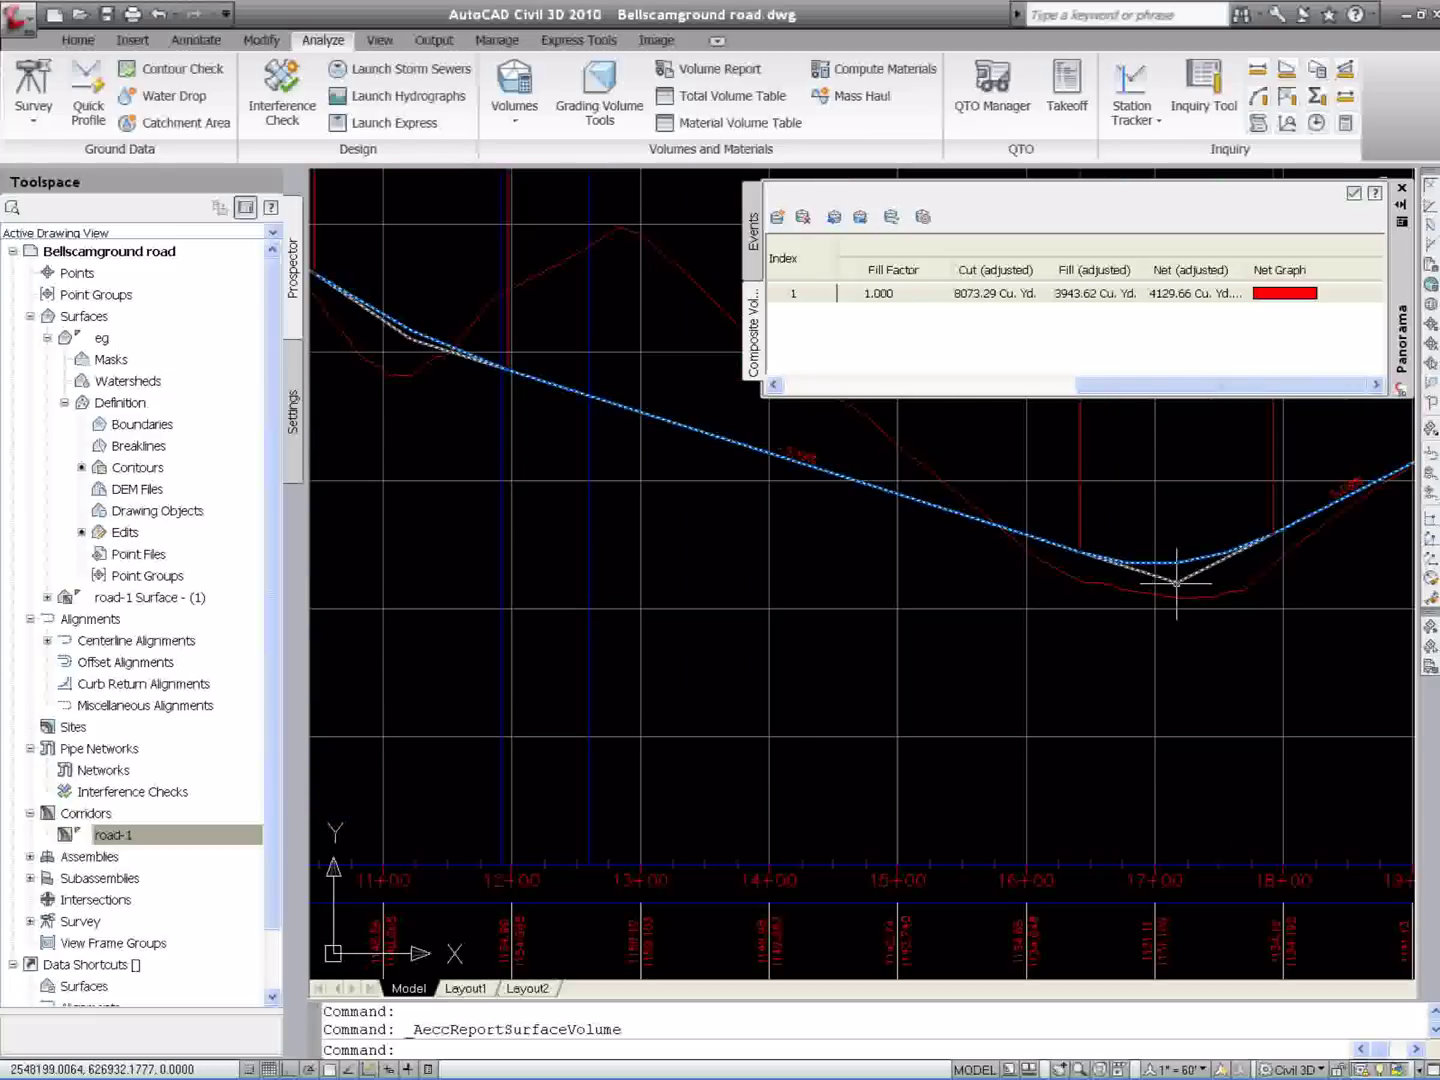
scroll(1175, 630, down, 1)
scroll(700, 431, up, 1)
scroll(722, 455, up, 1)
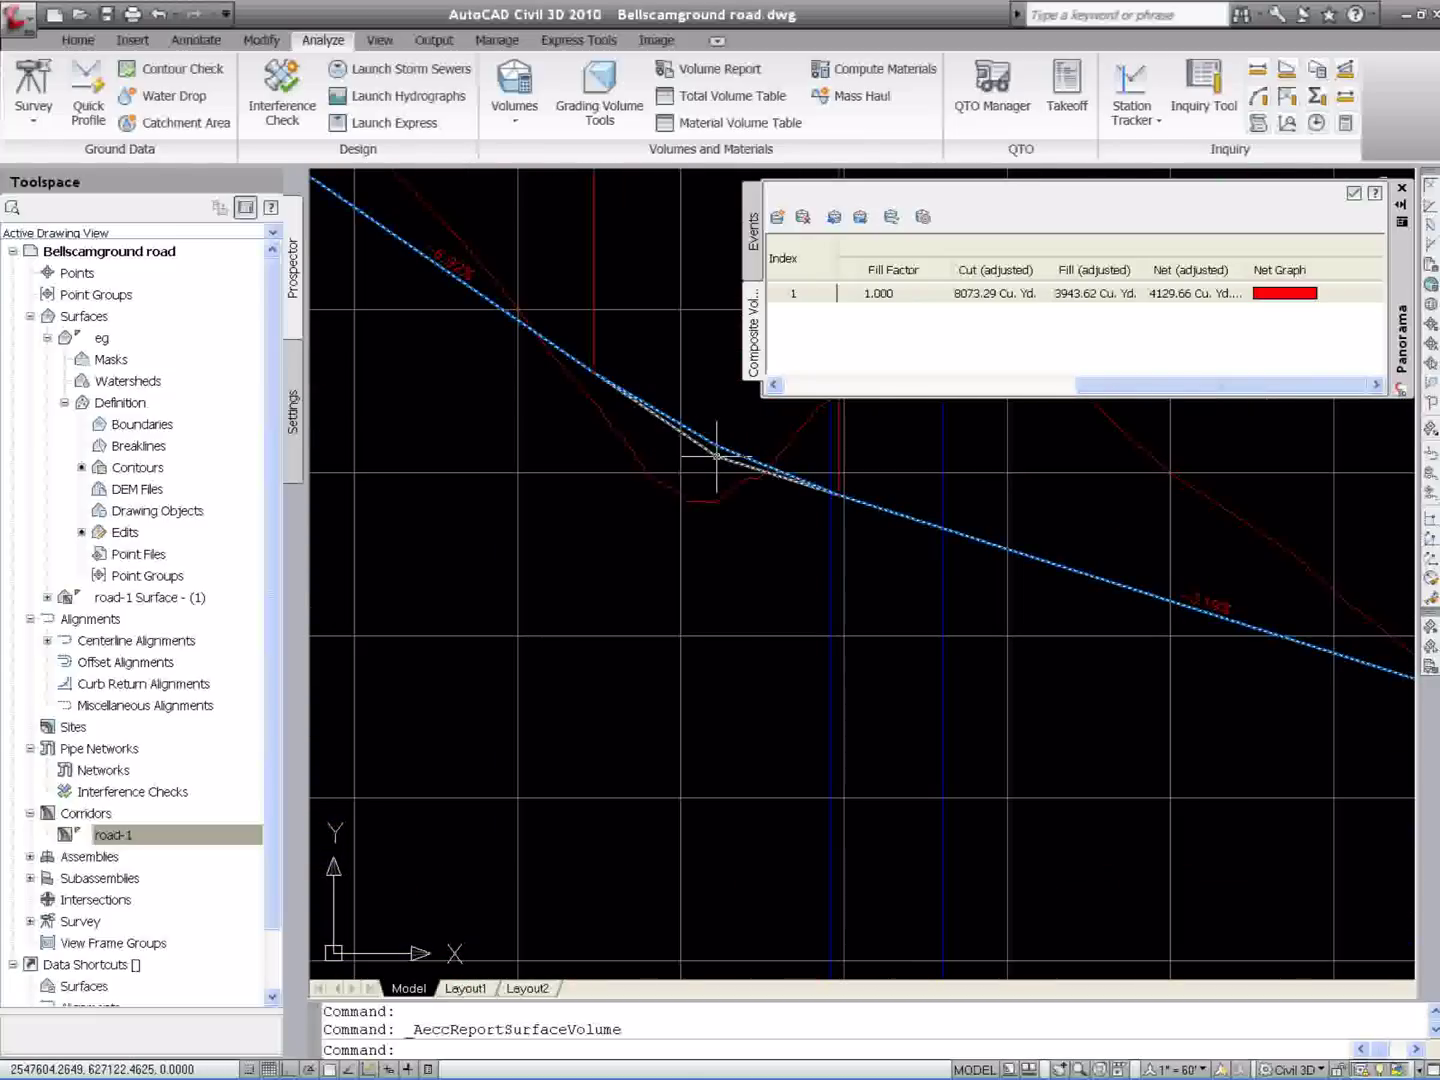
click(715, 455)
scroll(716, 455, down, 2)
scroll(716, 458, up, 3)
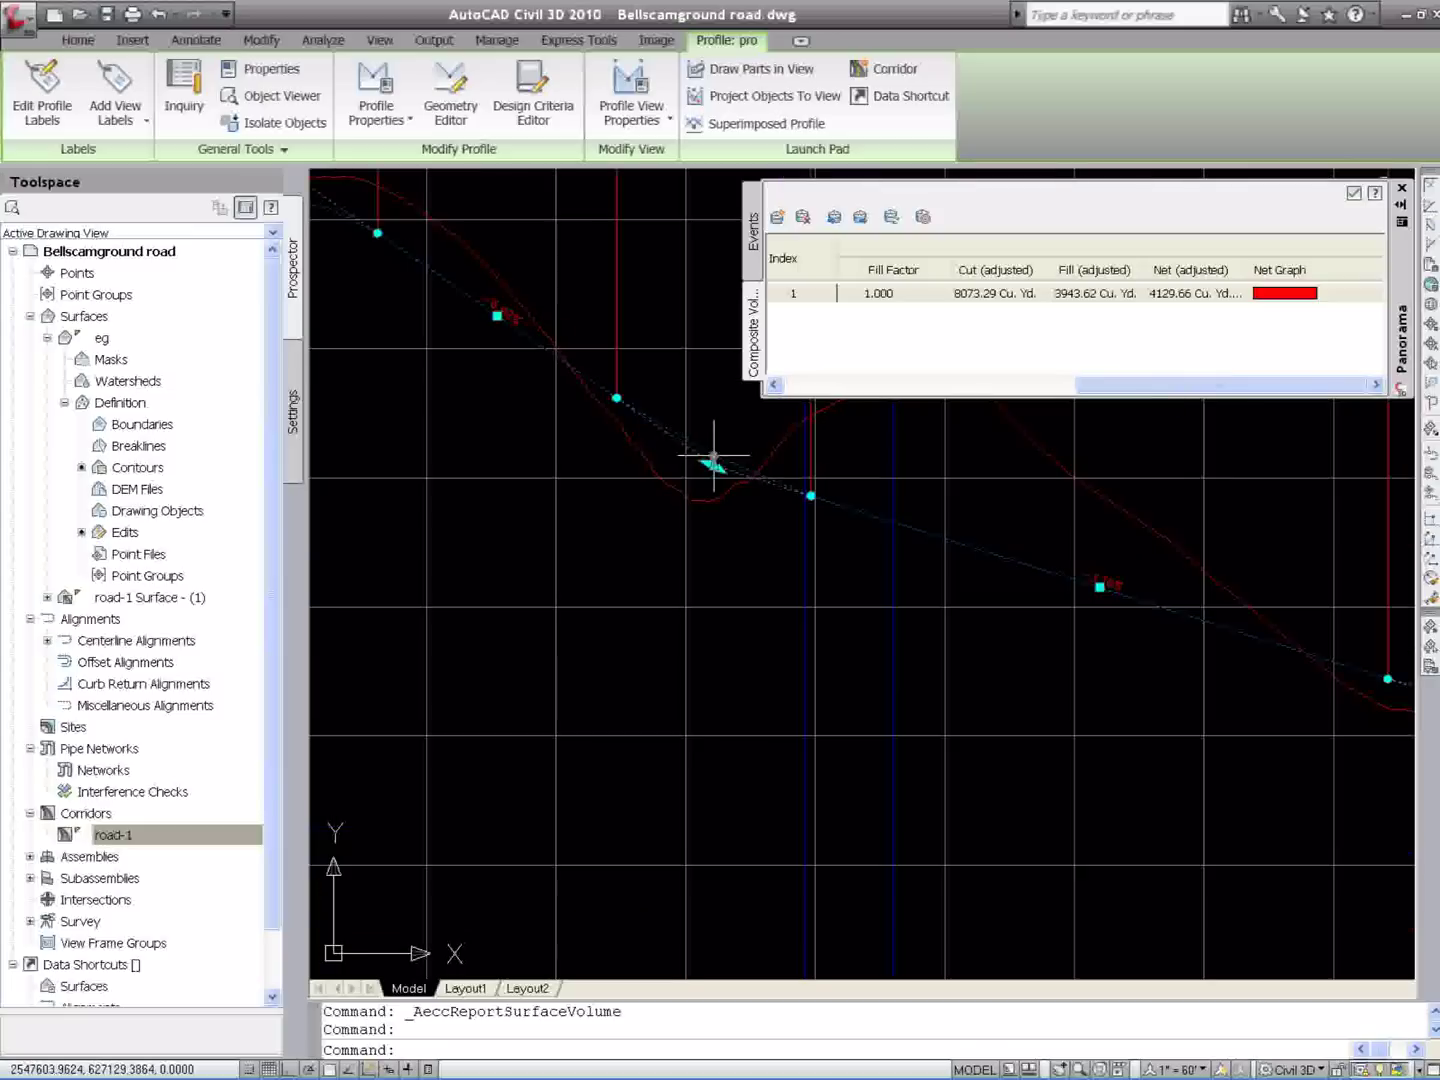
click(715, 464)
scroll(716, 464, down, 4)
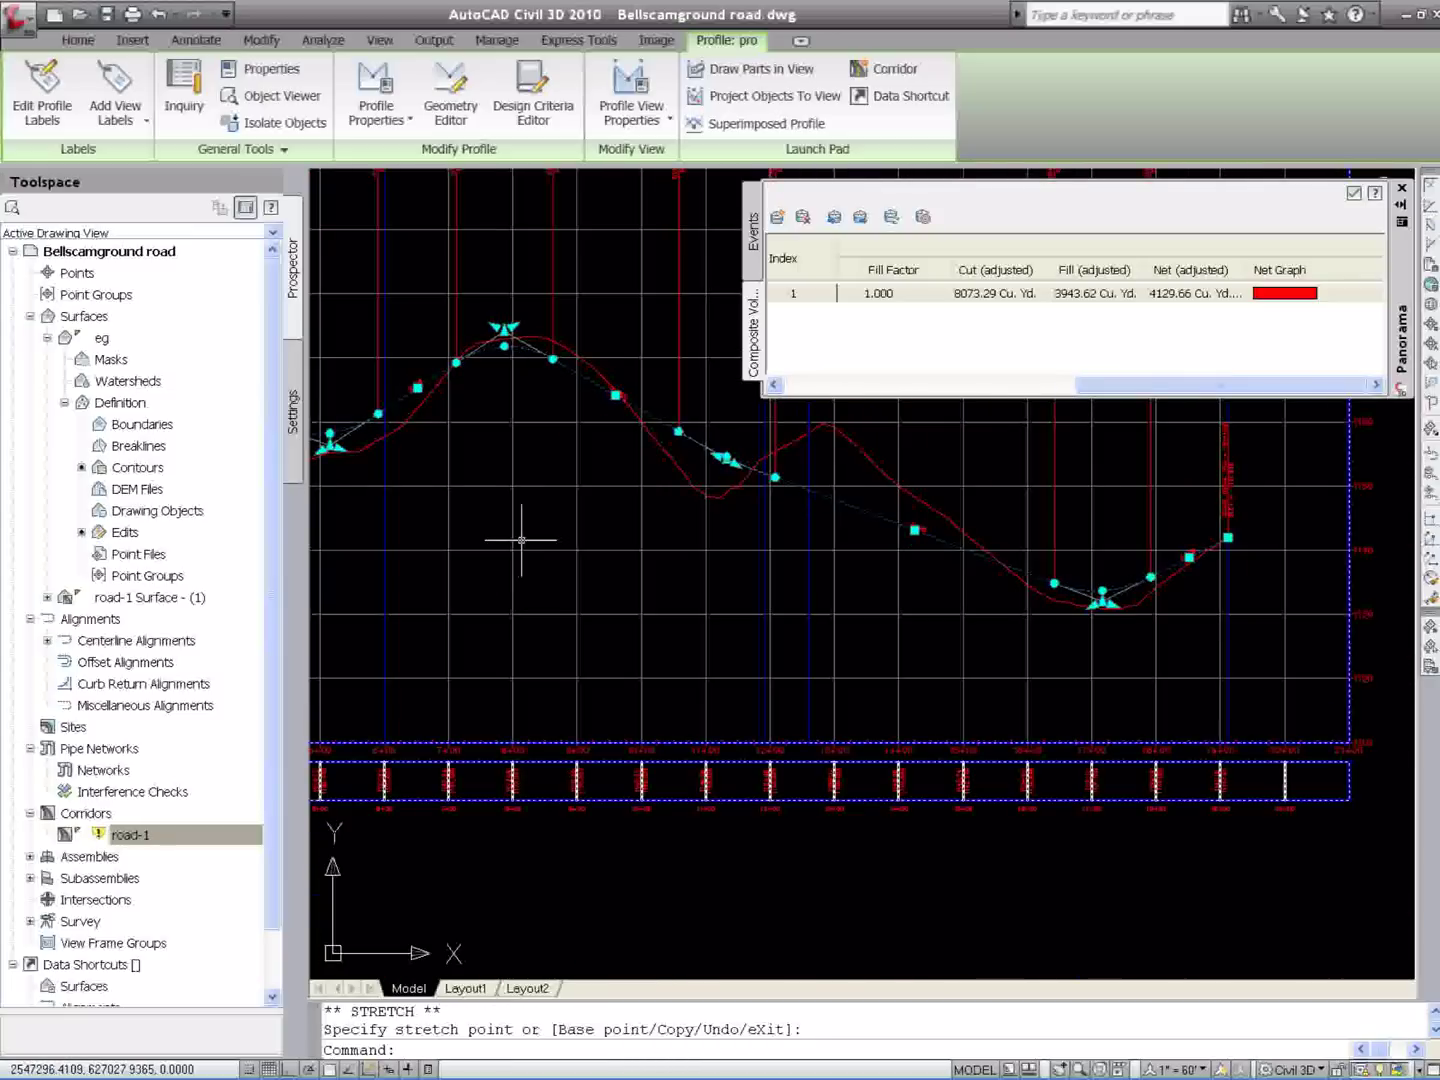
click(135, 835)
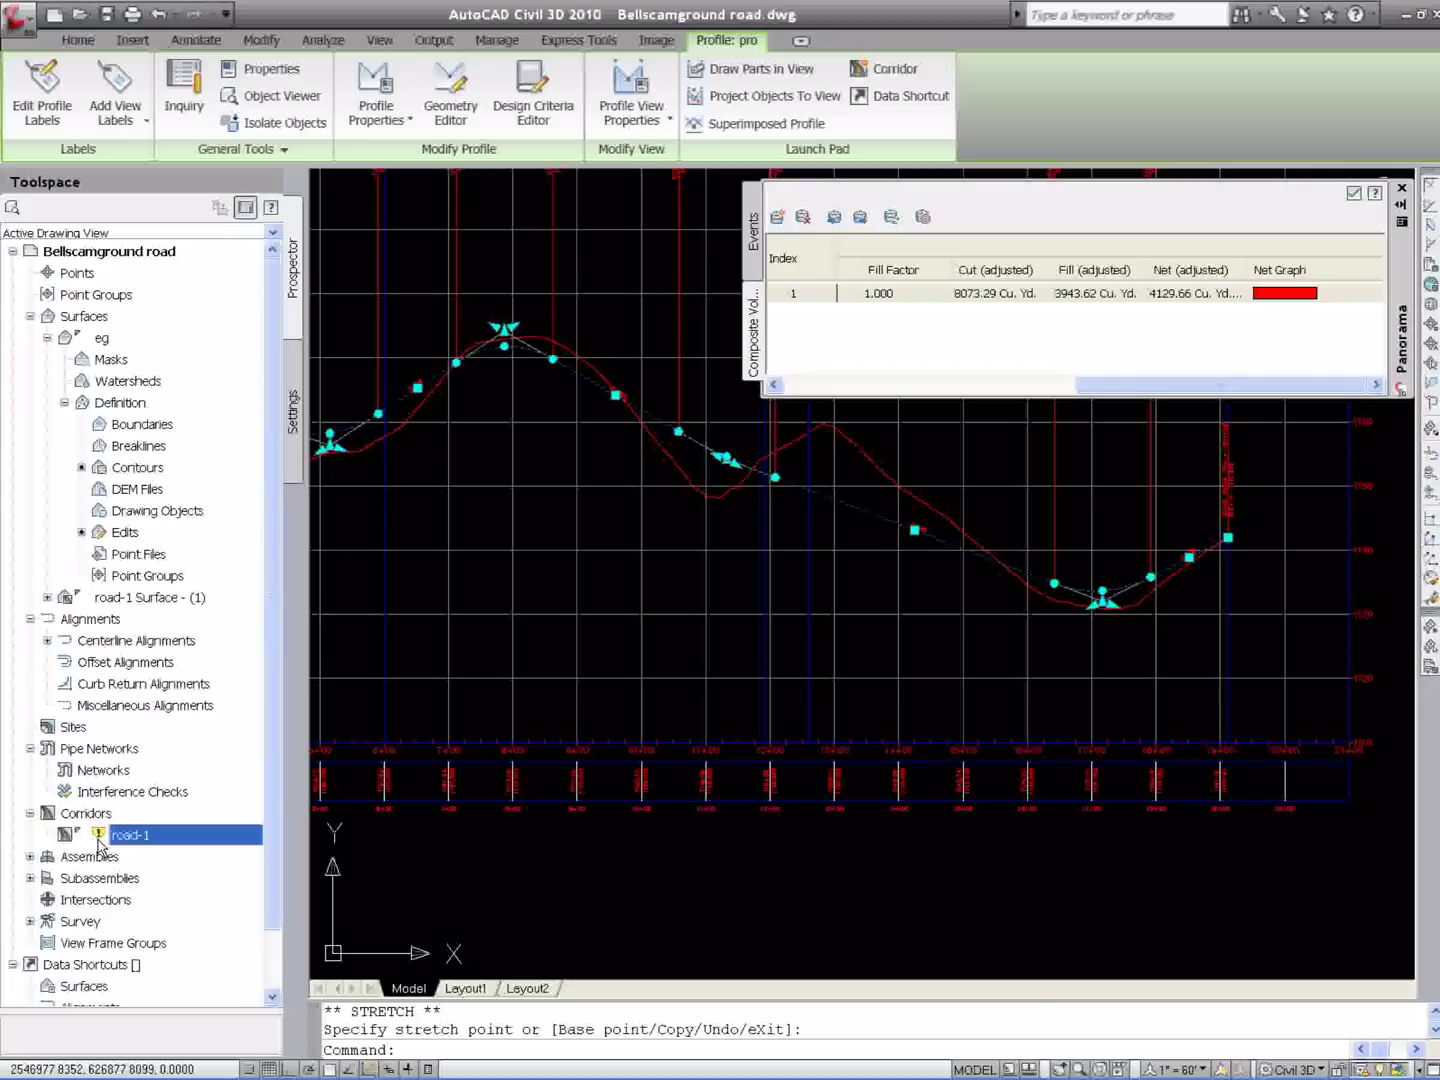
Rebuild corridor road-1 from Prospector to apply the edited profile
scroll(1093, 643, down, 5)
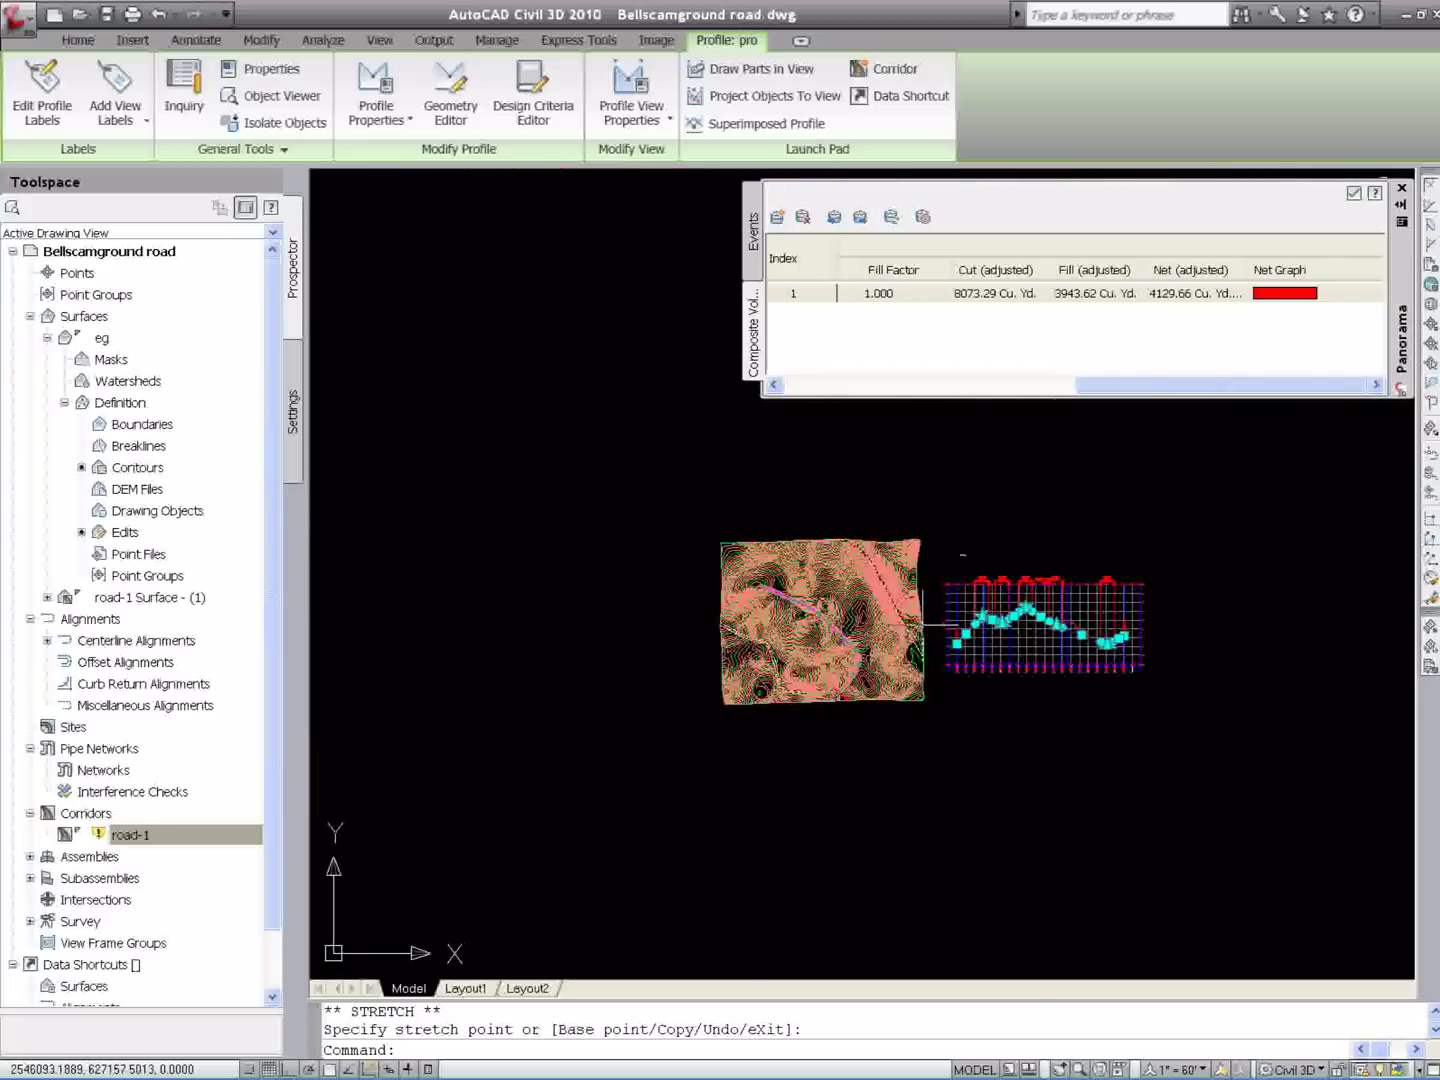
scroll(722, 585, up, 8)
scroll(723, 585, up, 2)
click(131, 835)
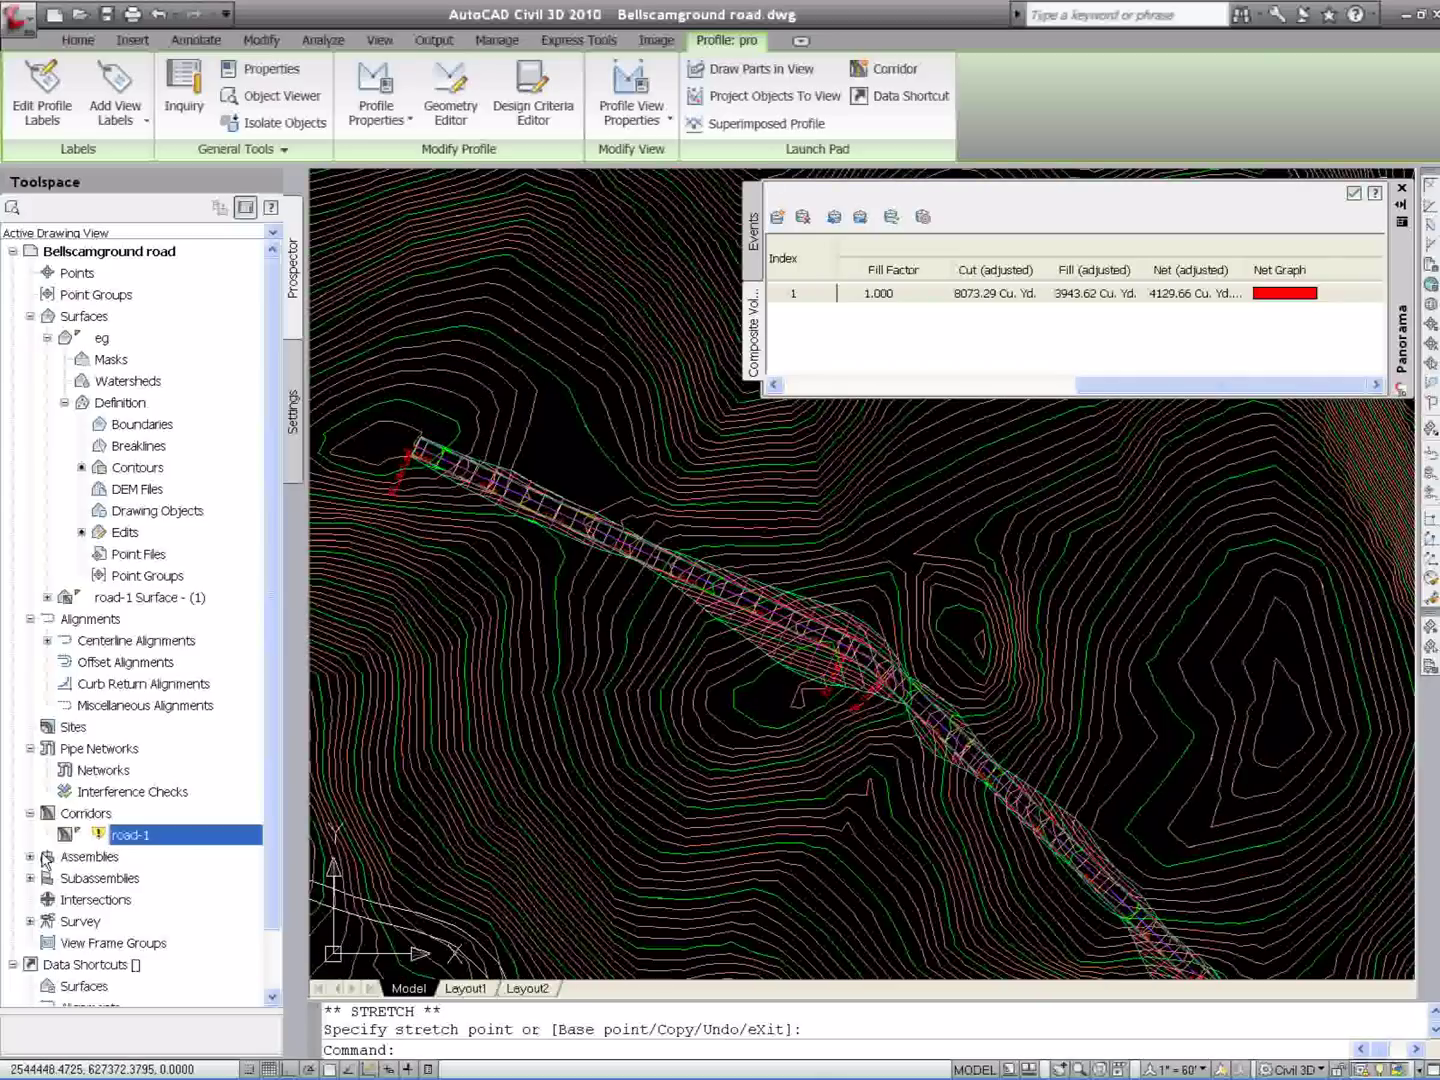
right_click(140, 842)
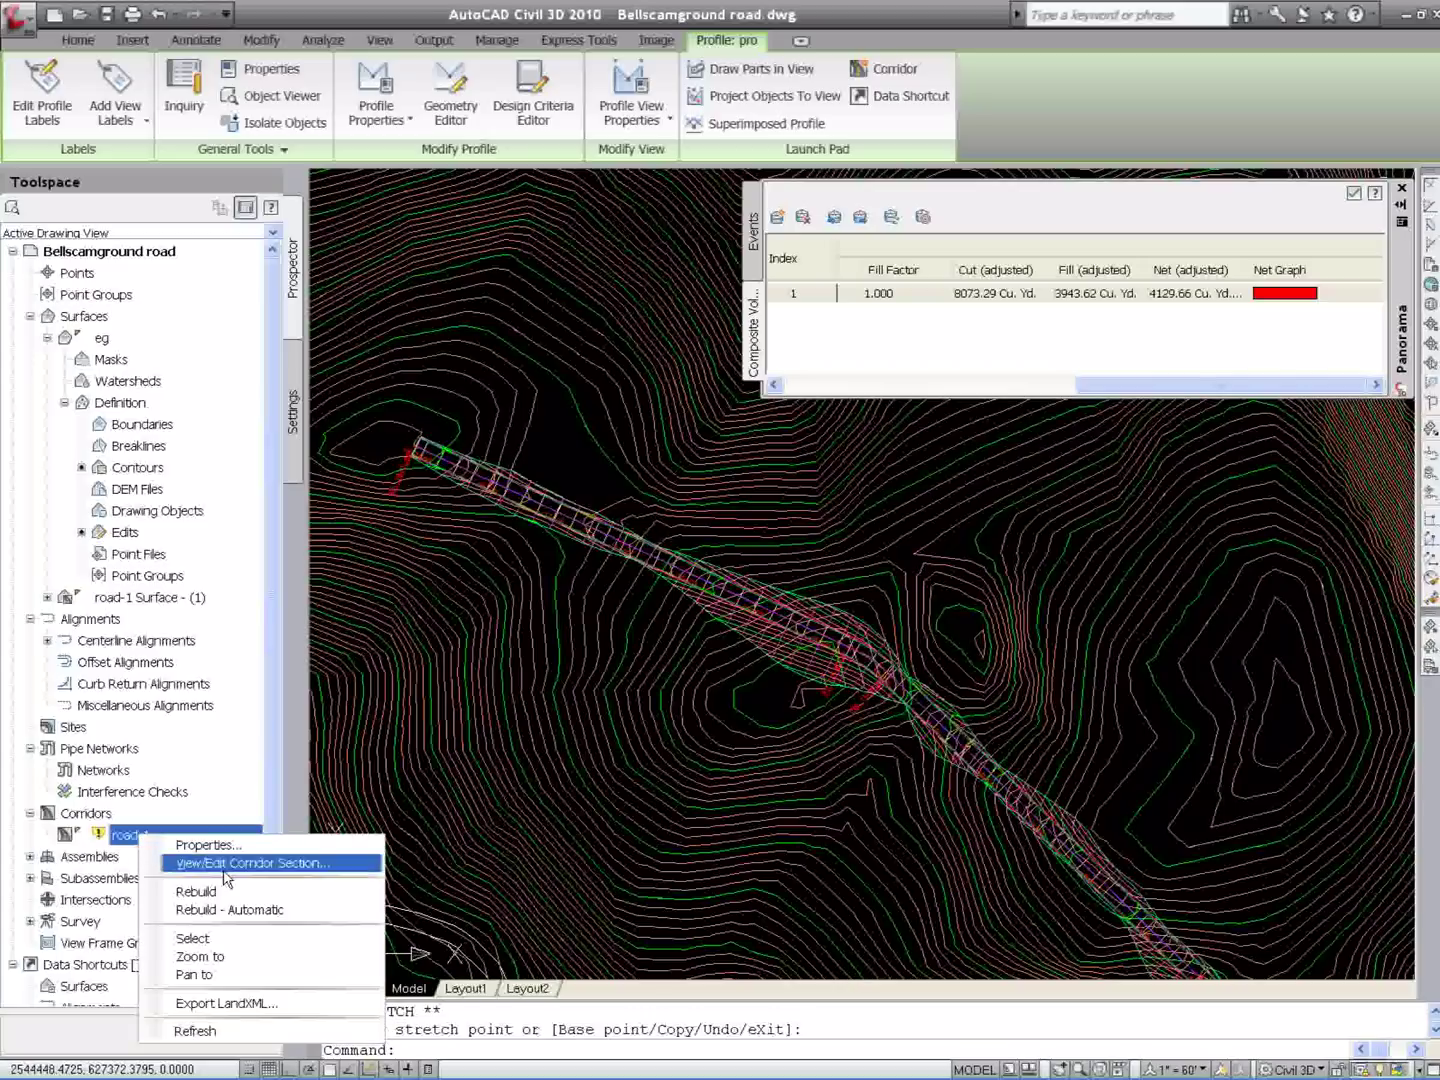
click(227, 889)
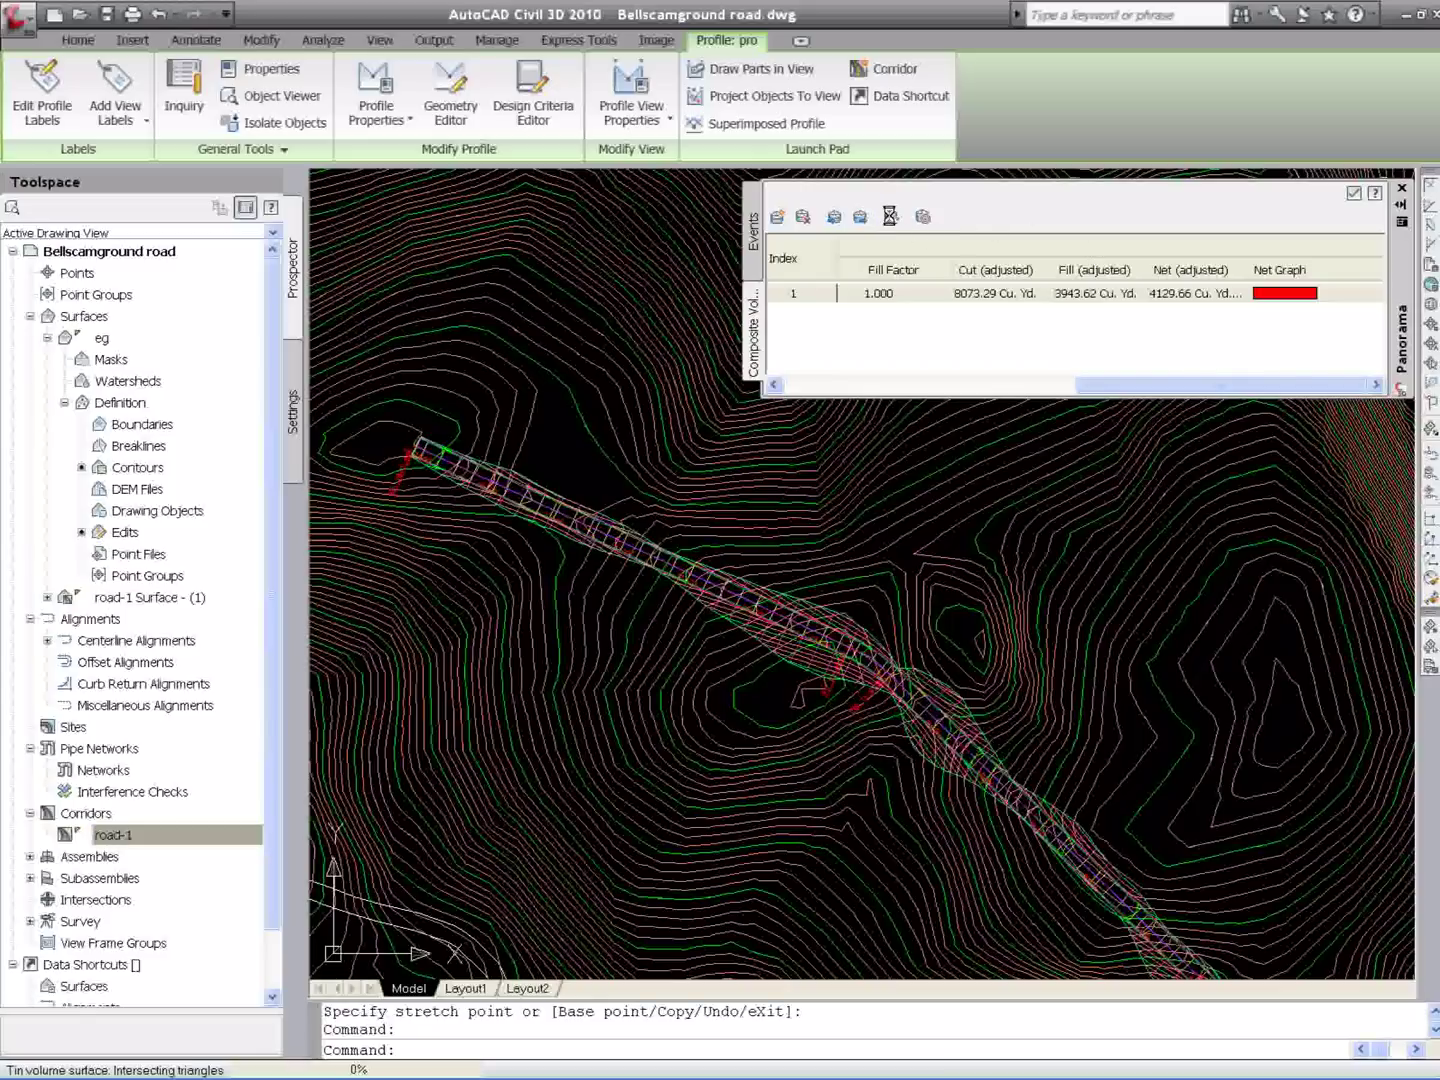
Recompute volumes (5529.05 cut, 5271.64 fill, 257.41 cu yd net), close the report, and zoom extents
click(891, 219)
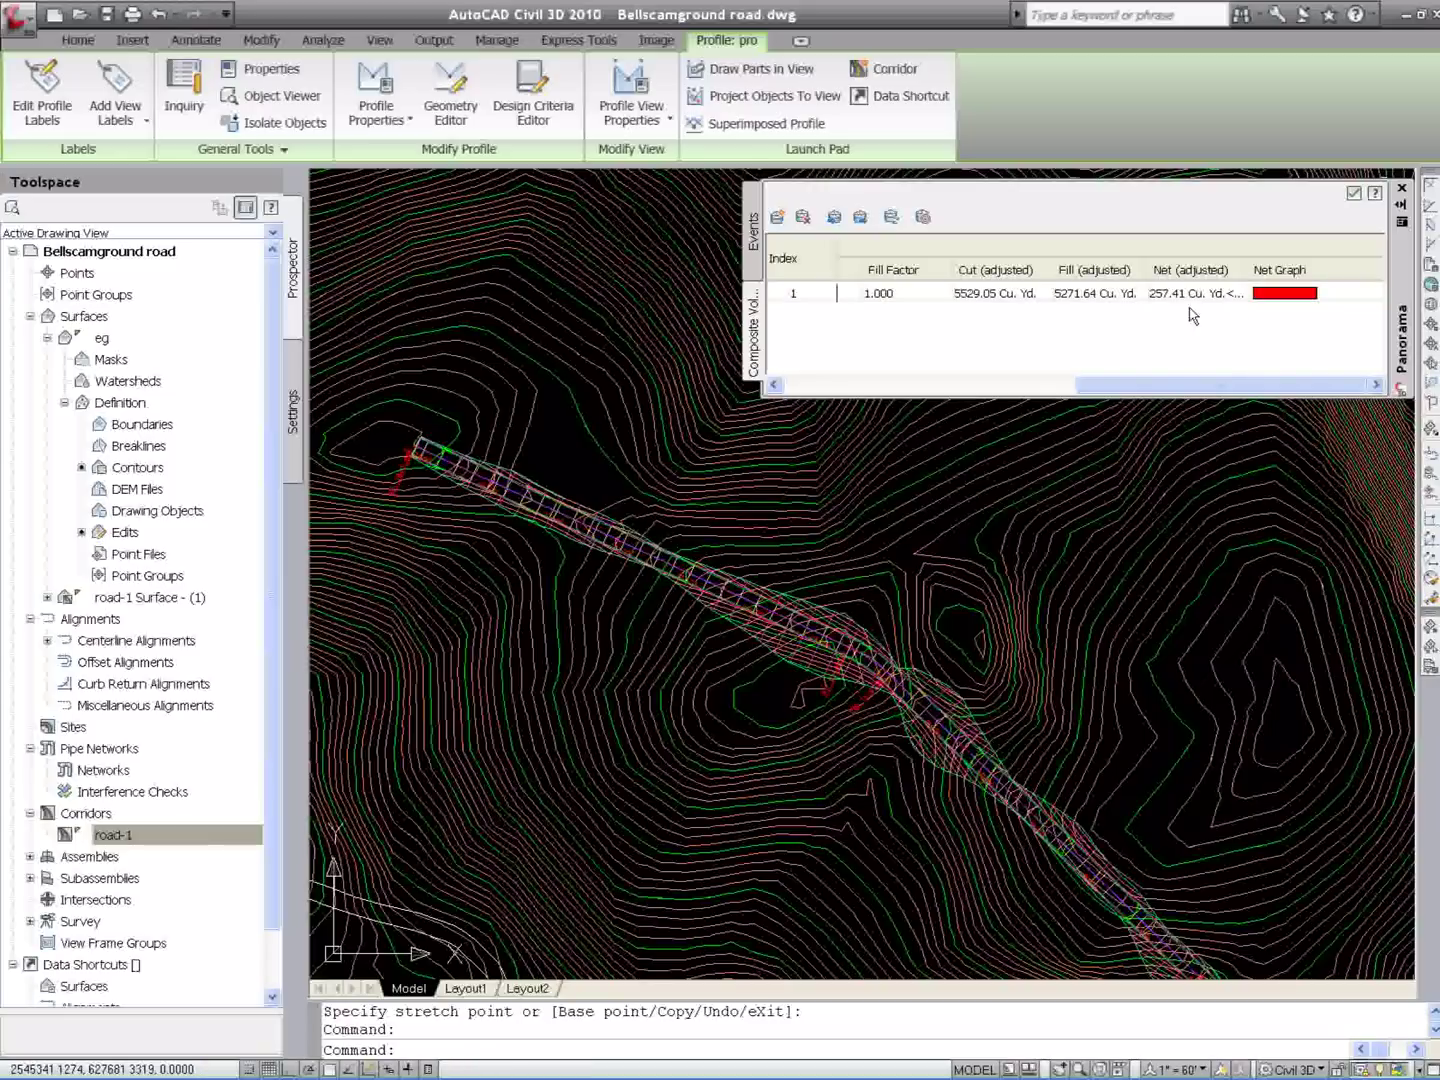
click(1400, 188)
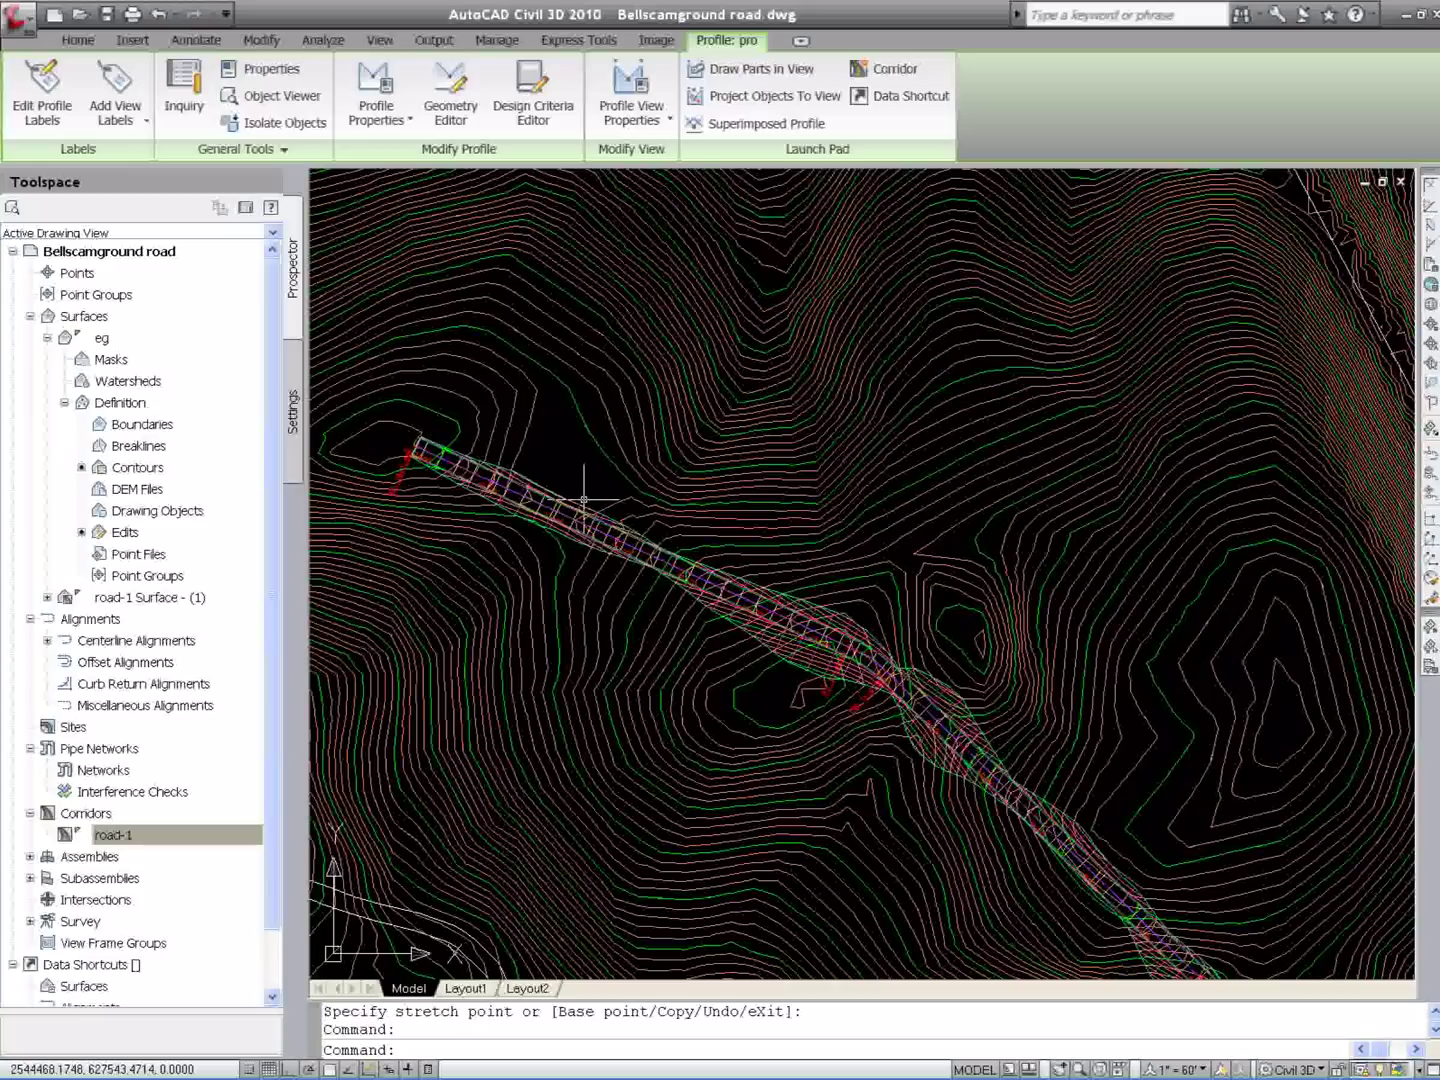
text(z)
key(Return)
text(e)
key(Return)
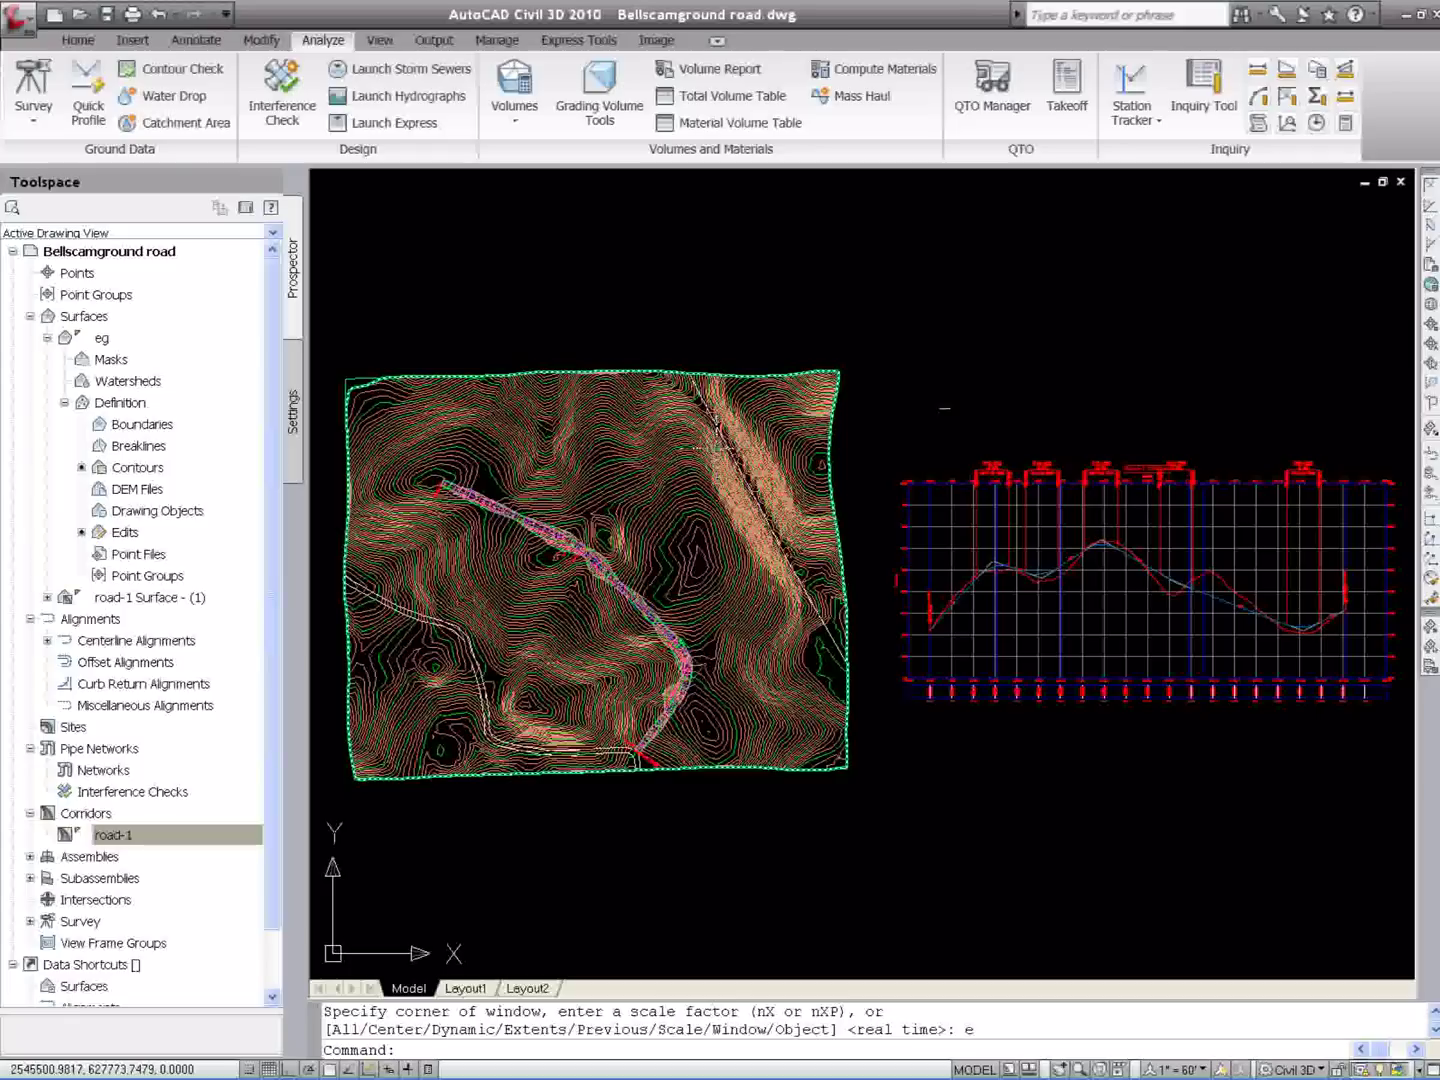
mouse_move(365, 1070)
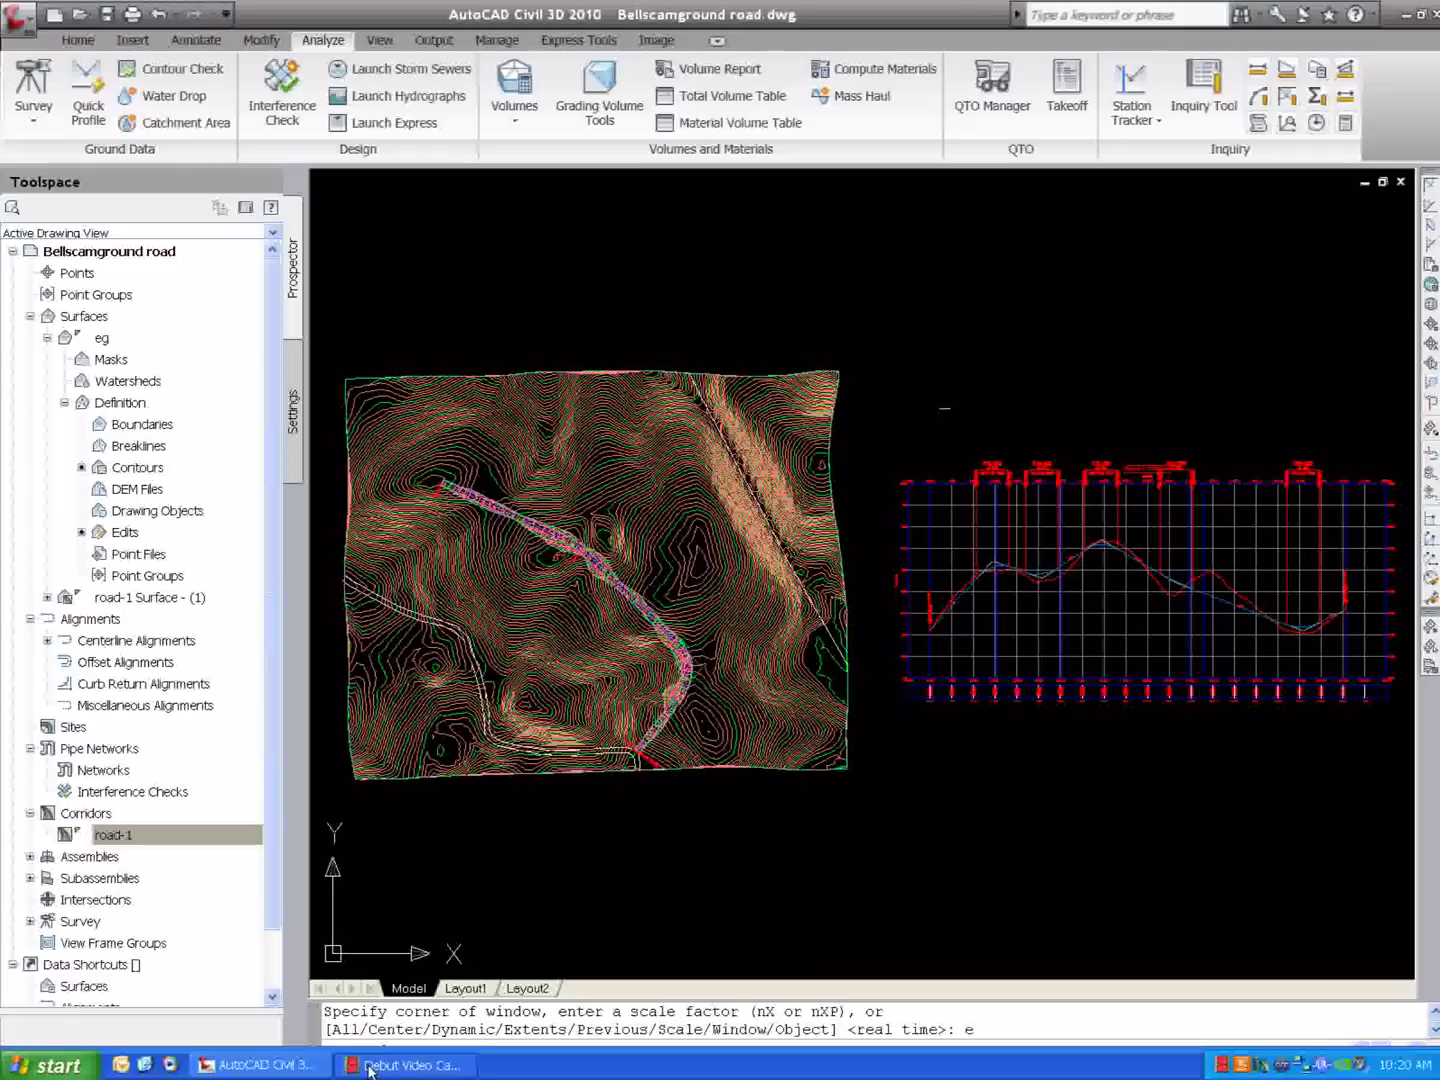